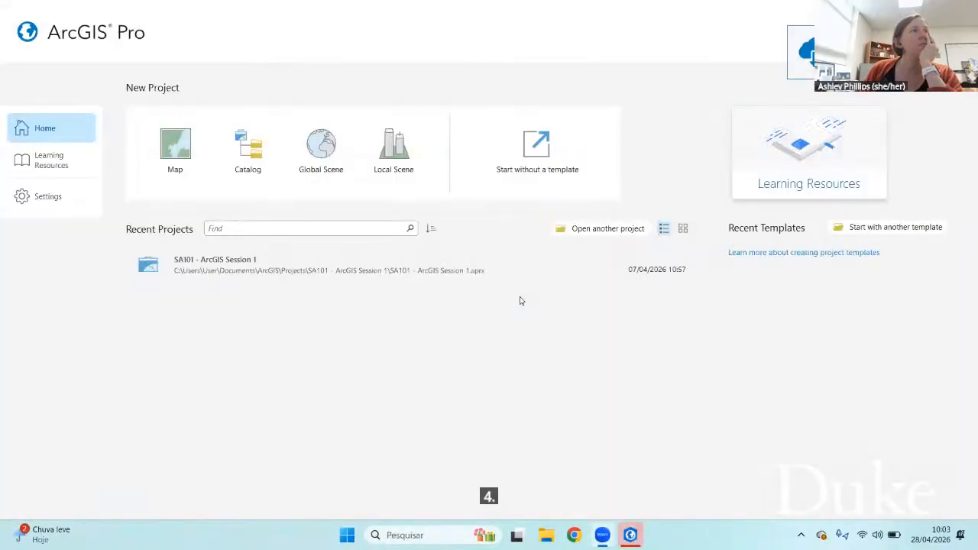
Open the recent project SA101 - ArcGIS Session 1
left_click(335, 271)
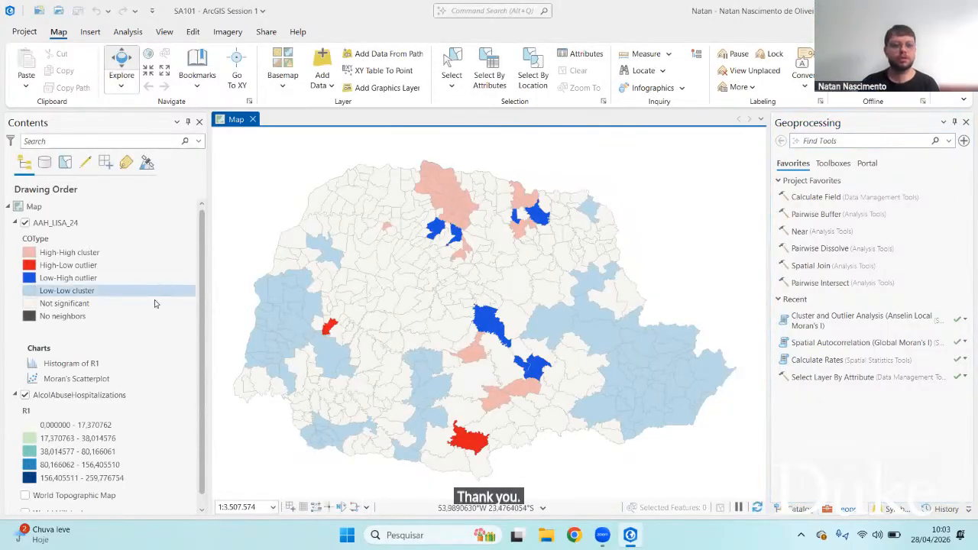
scroll(179, 294, "down", 1)
scroll(179, 295, "up", 1)
scroll(179, 294, "down", 1)
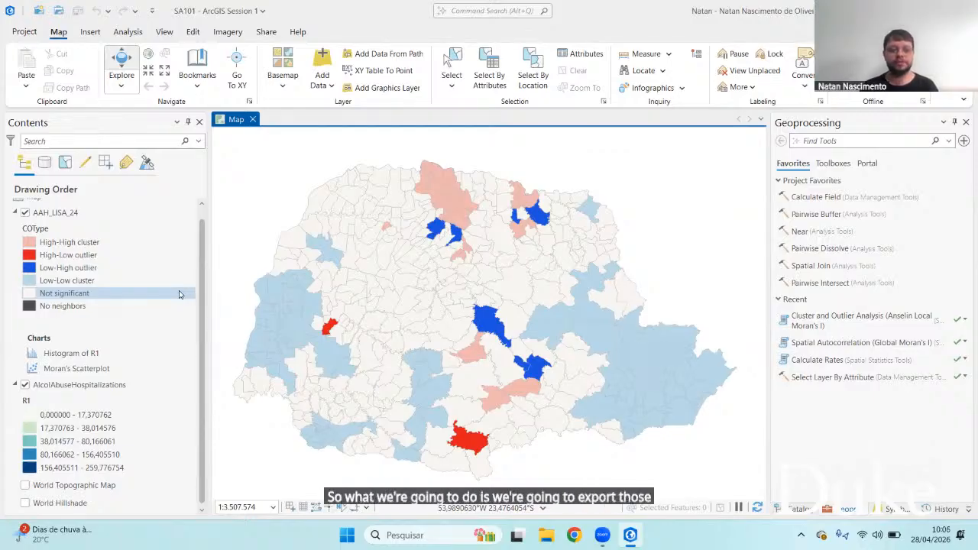
Hide and show the AAH_LISA_24 layer to compare it with the AlcolAbuseHospitalizations rate map beneath
left_click(25, 213)
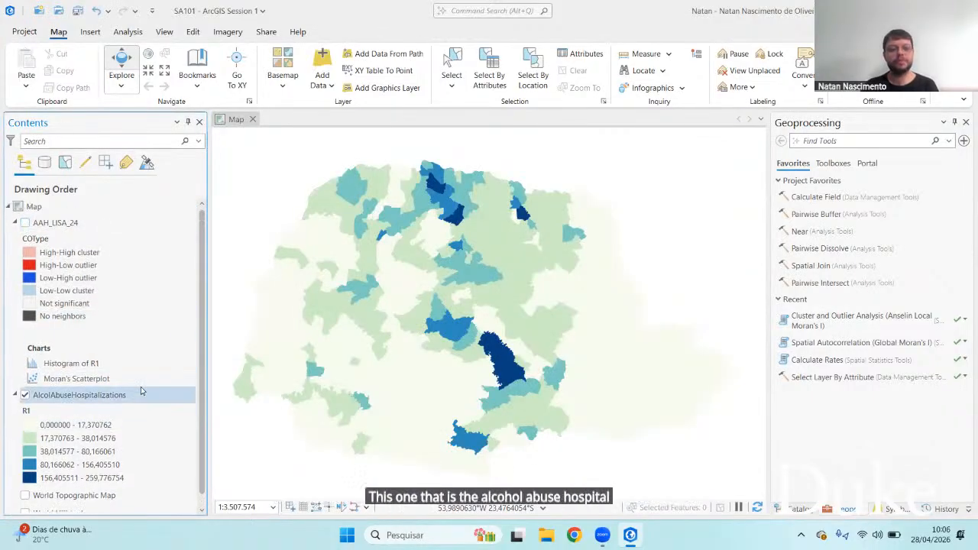
scroll(31, 232, "up", 1)
left_click(25, 223)
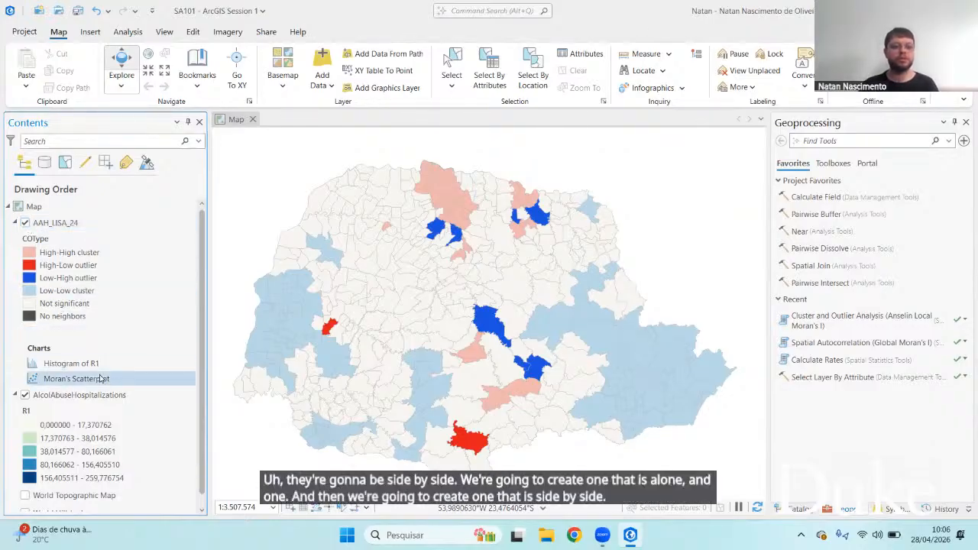
scroll(100, 378, "down", 1)
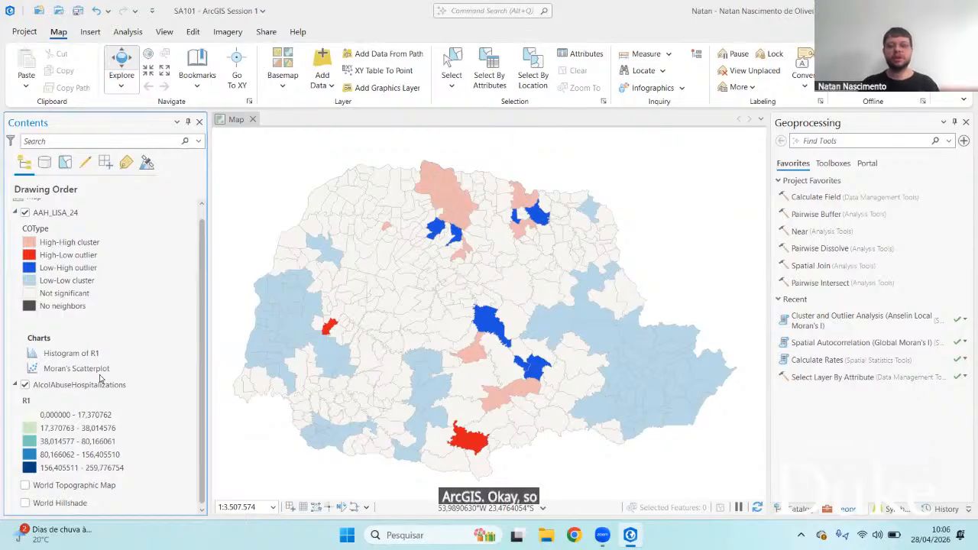
scroll(101, 374, "up", 1)
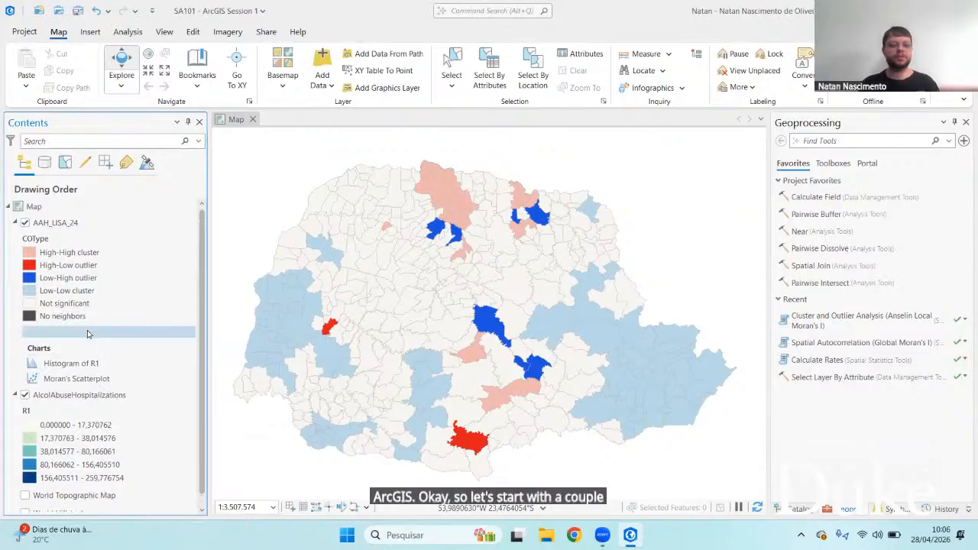
Hide the AAH_LISA_24 layer, leaving AlcolAbuseHospitalizations switched on
left_click(25, 222)
scroll(110, 352, "down", 1)
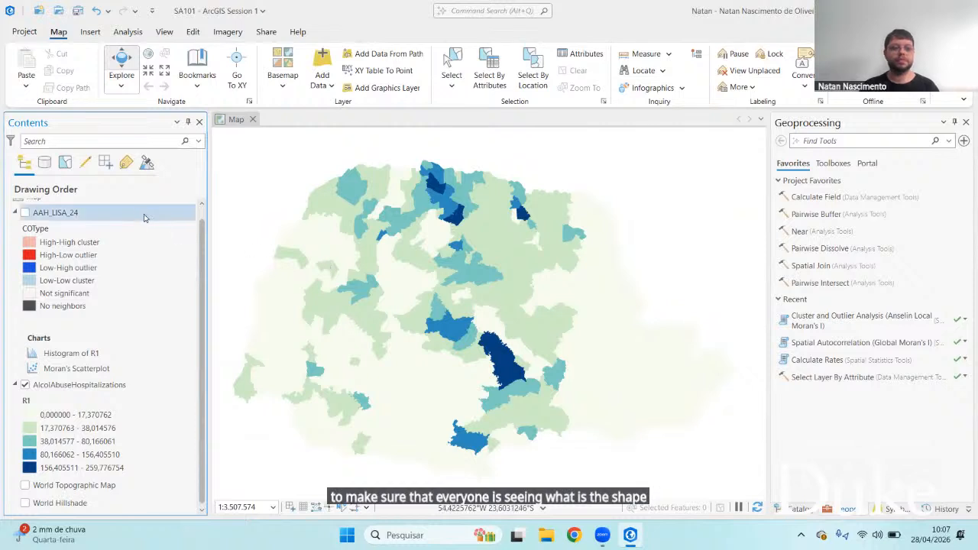
scroll(142, 271, "up", 1)
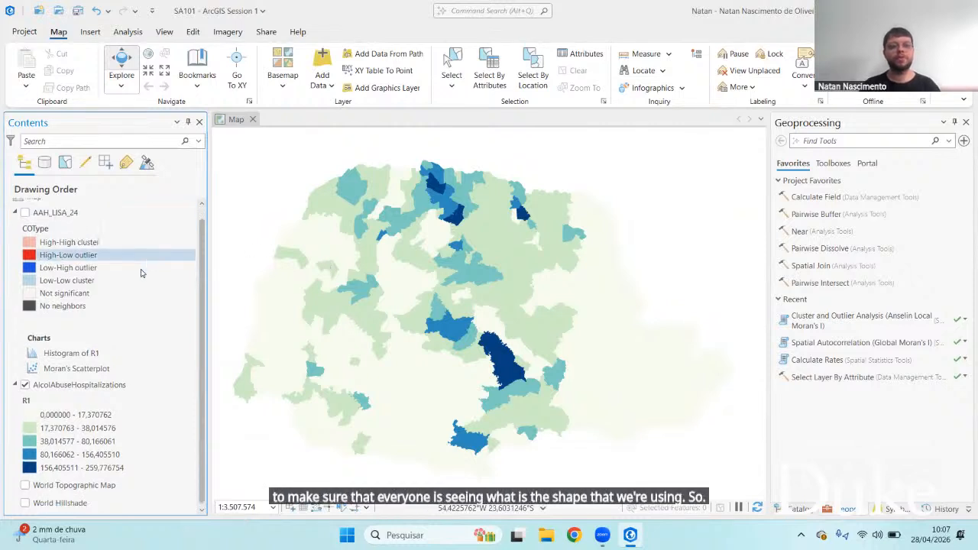
Start adding data to the map and browse to the computer's Downloads folder
left_click(322, 84)
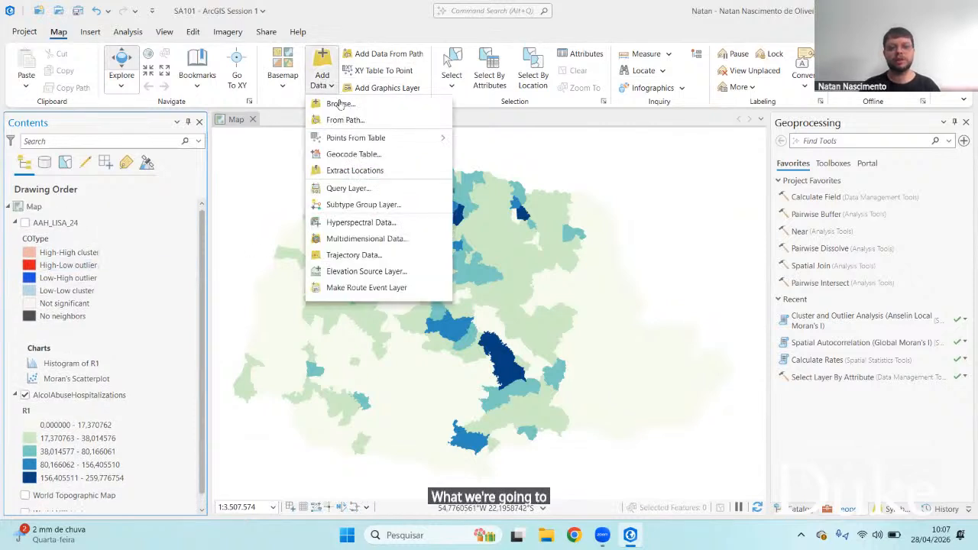
left_click(333, 87)
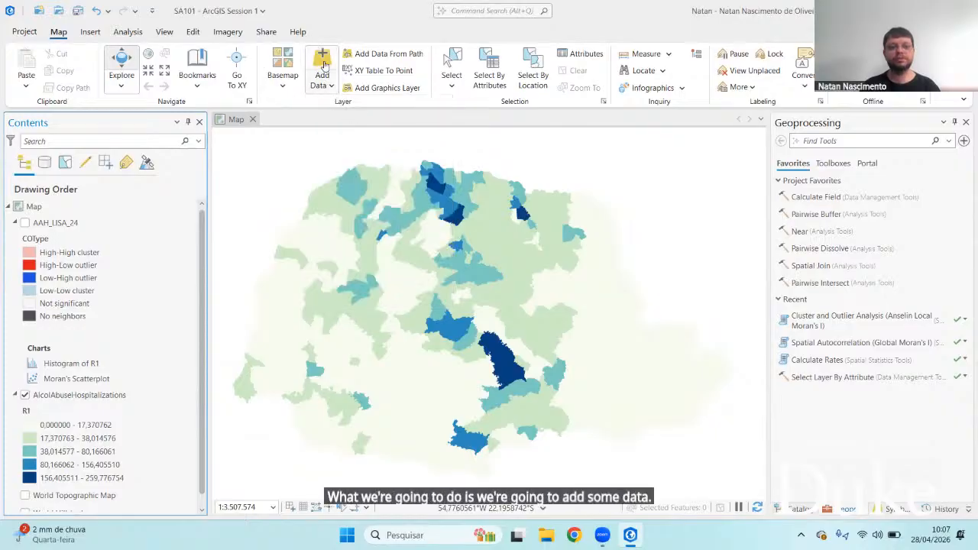
left_click(322, 63)
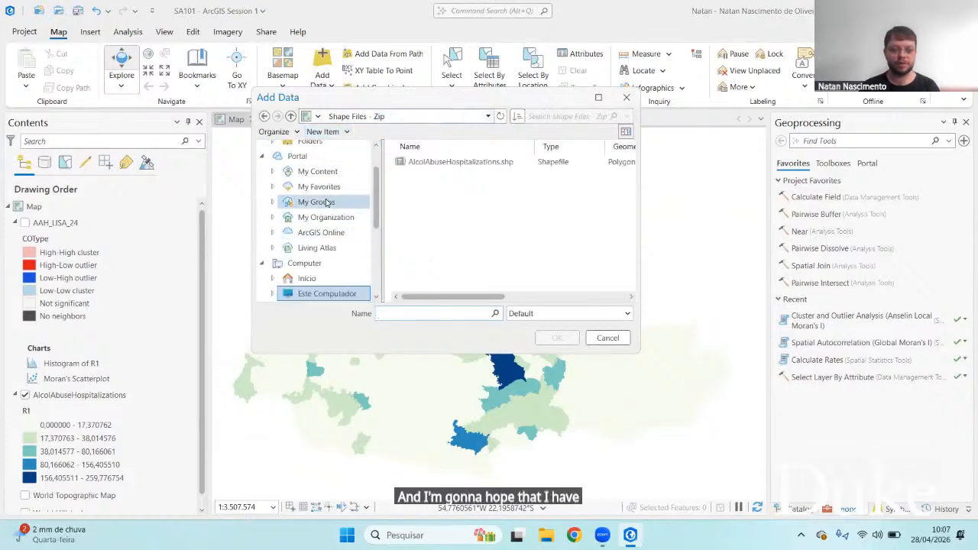
scroll(329, 249, "down", 3)
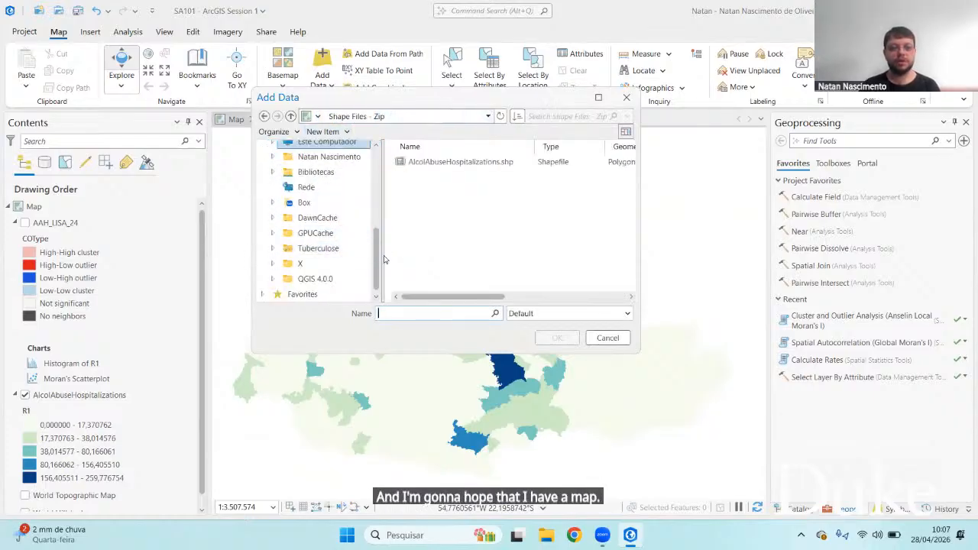
scroll(359, 244, "up", 3)
left_click(307, 189)
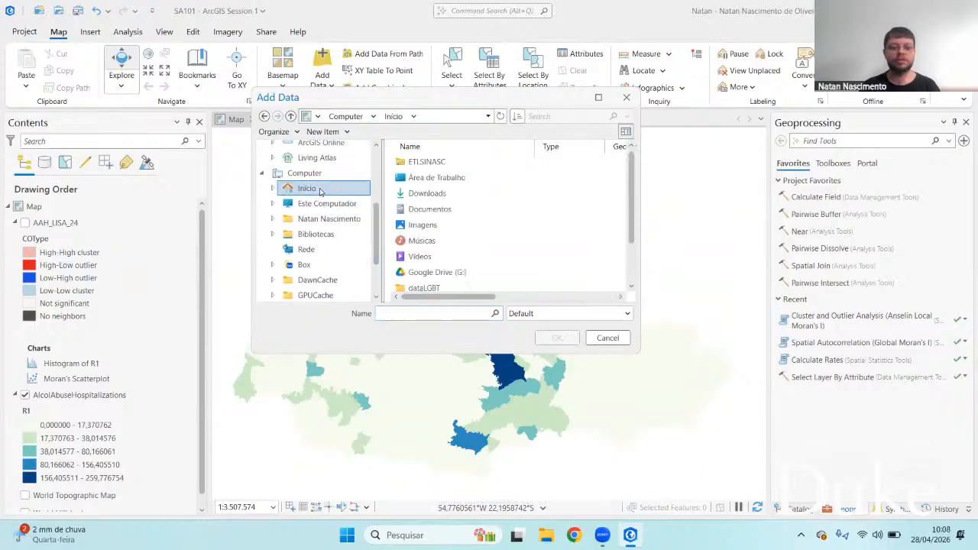
double_click(426, 194)
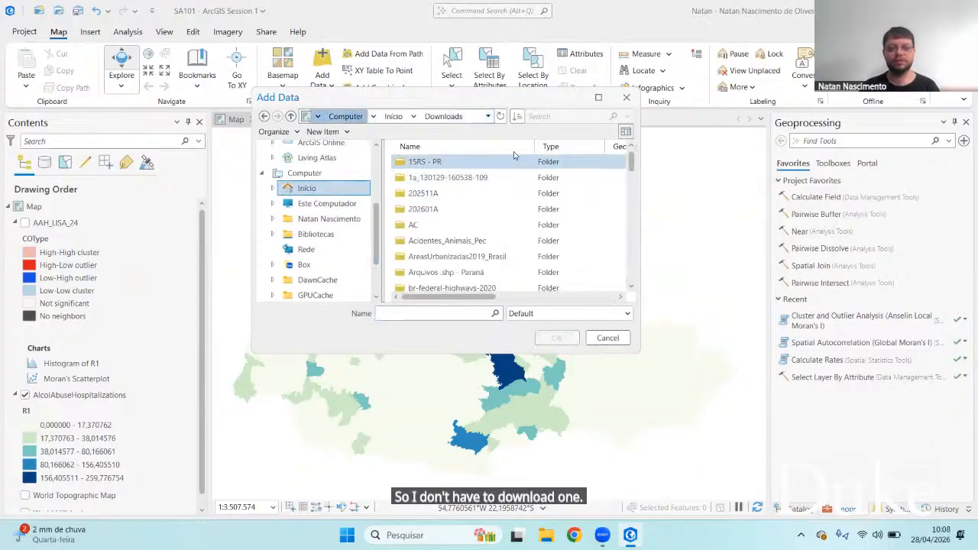
Add the state border shapefile PR_UF_2024.shp from the PR_UF_2024 folder to the map
scroll(490, 212, "down", 4)
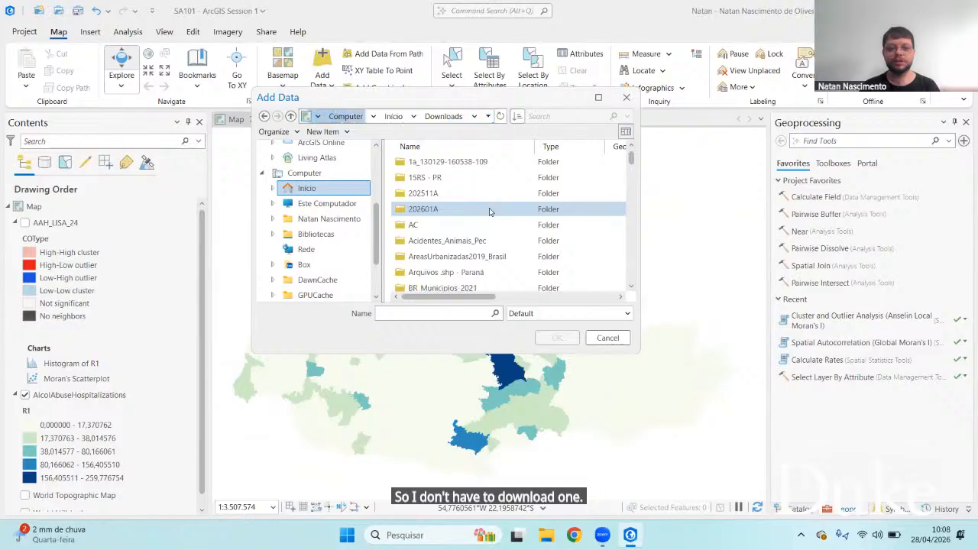
scroll(490, 212, "down", 8)
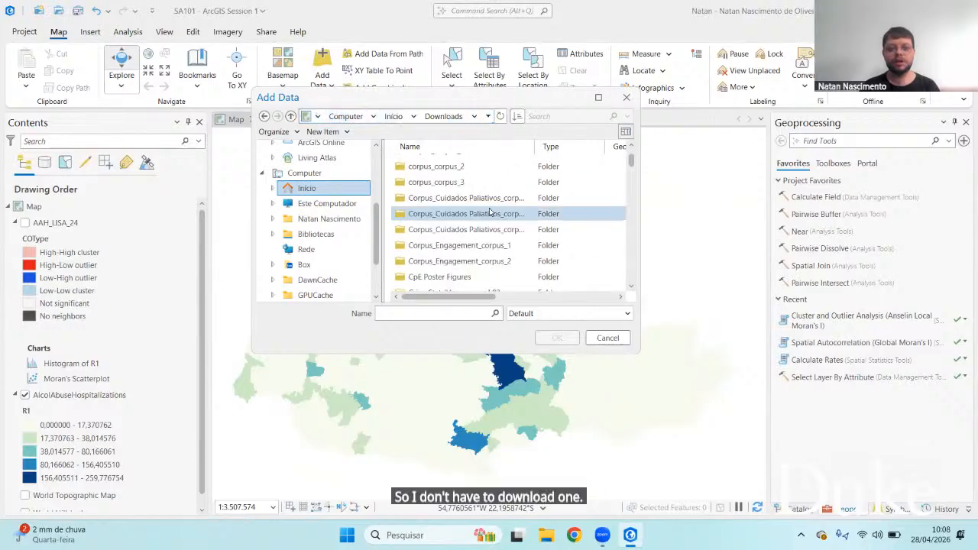
scroll(491, 213, "down", 10)
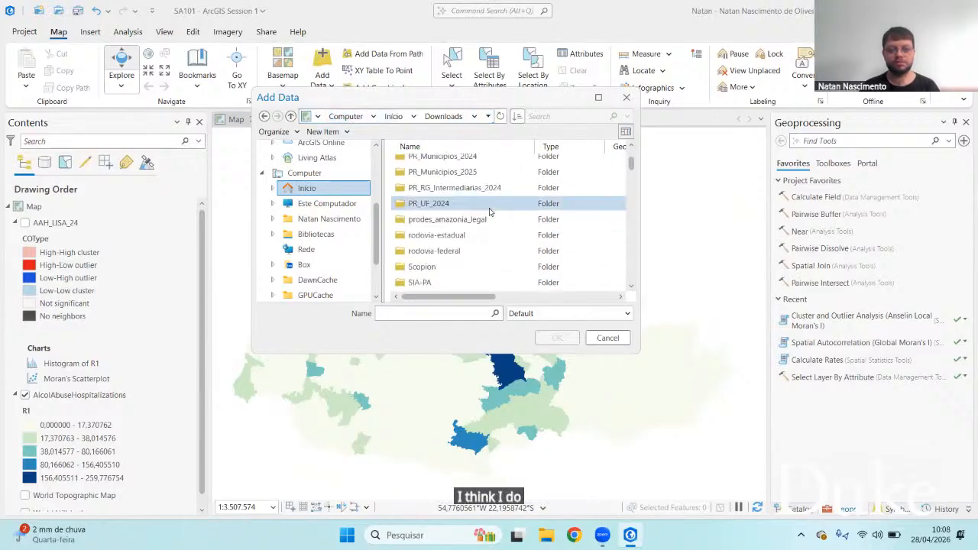
double_click(473, 204)
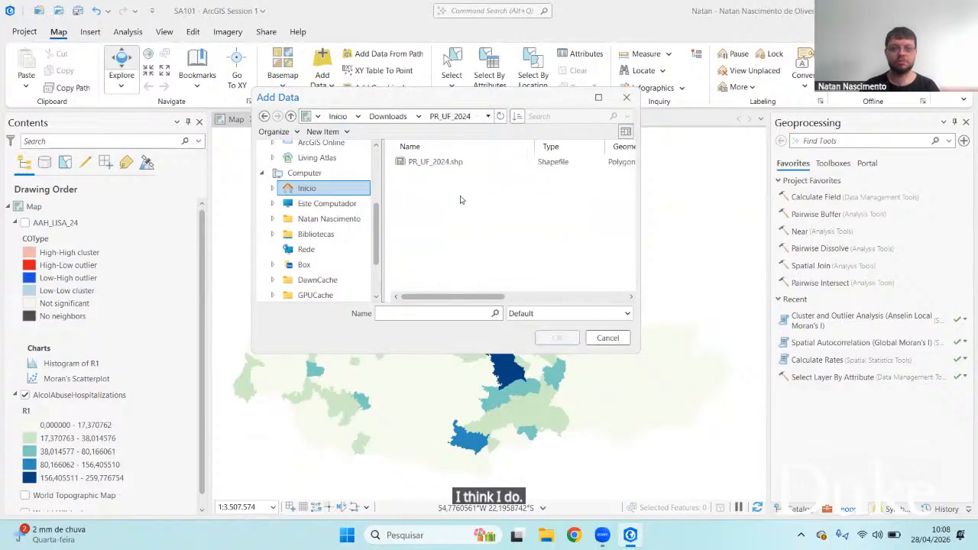
left_click(443, 163)
double_click(443, 164)
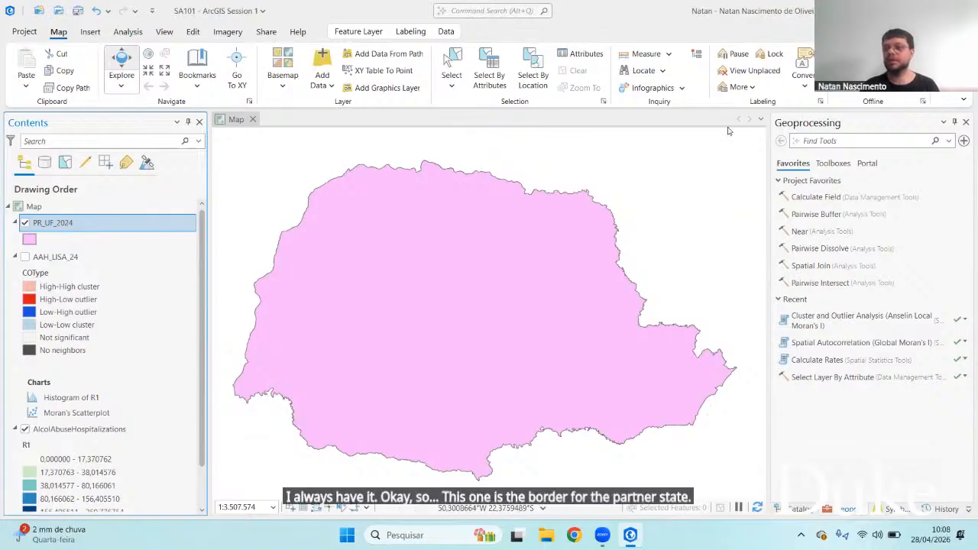
Change the PR_UF_2024 layer's symbol to the thinner unfilled solid Black Outline preset from ArcGIS 2D
left_click(897, 509)
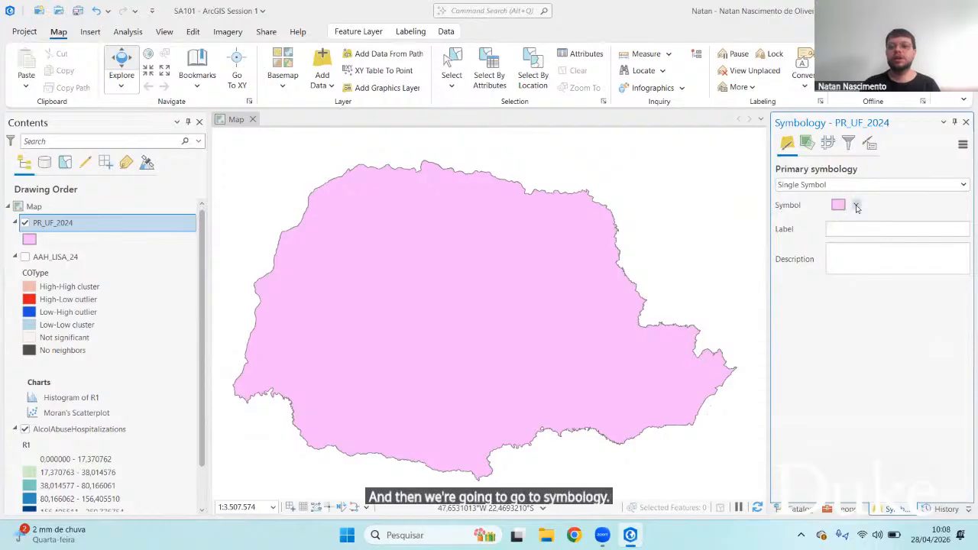
left_click(855, 205)
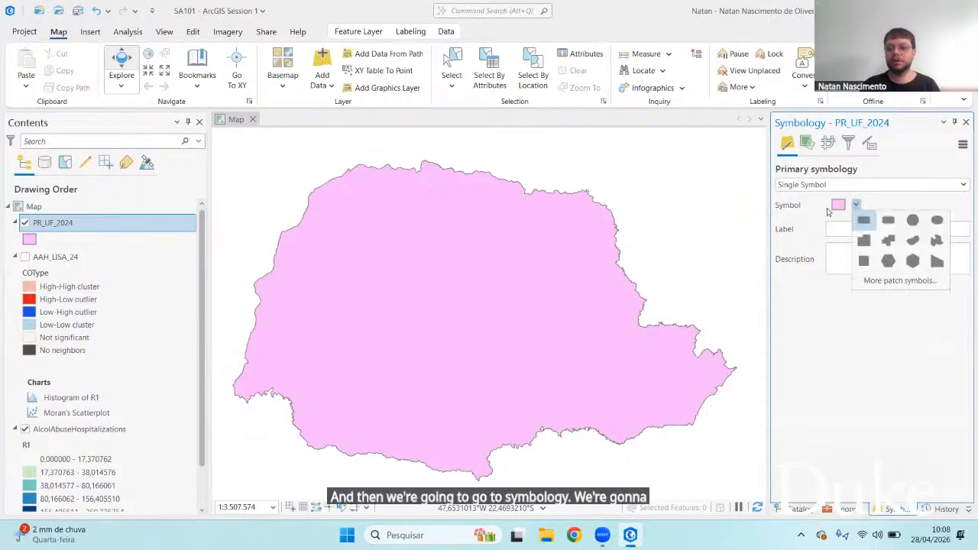
left_click(827, 211)
left_click(838, 206)
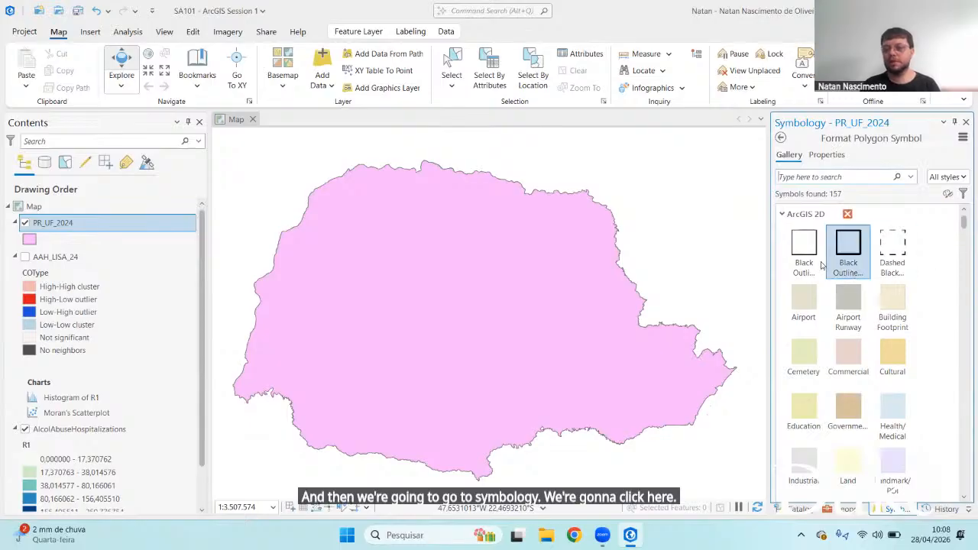
left_click(802, 250)
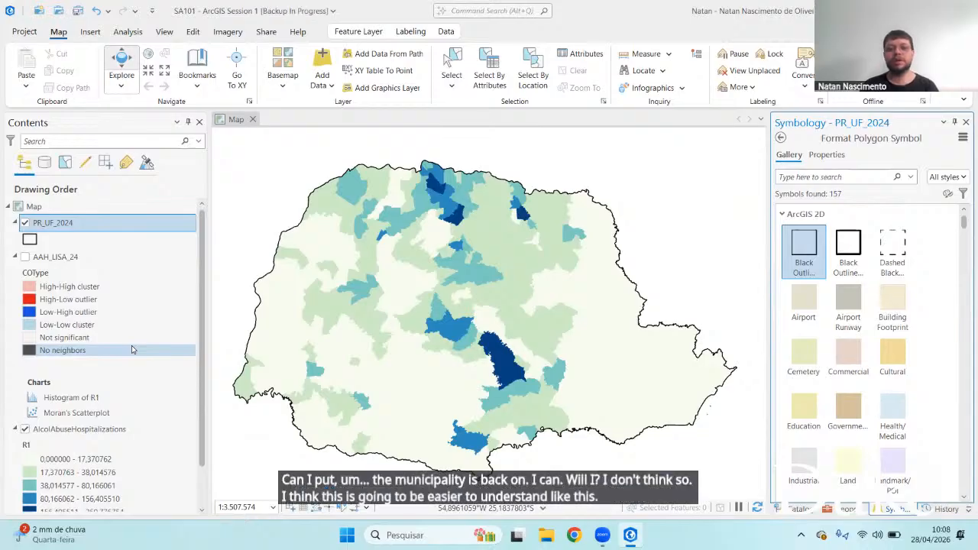
Switch the AAH_LISA_24 layer on and off to check how it looks within the state border
left_click(25, 258)
left_click(25, 258)
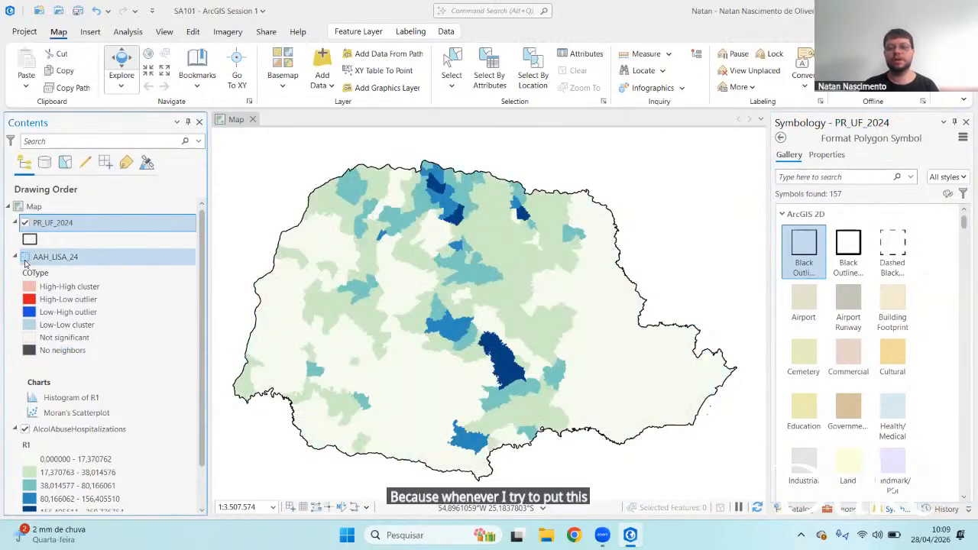
left_click(25, 260)
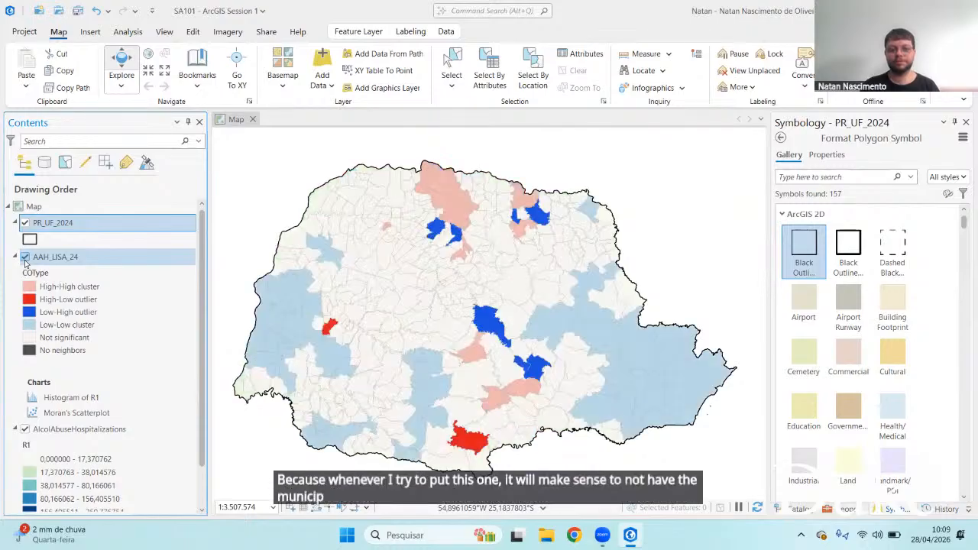
left_click(26, 260)
scroll(90, 306, "down", 1)
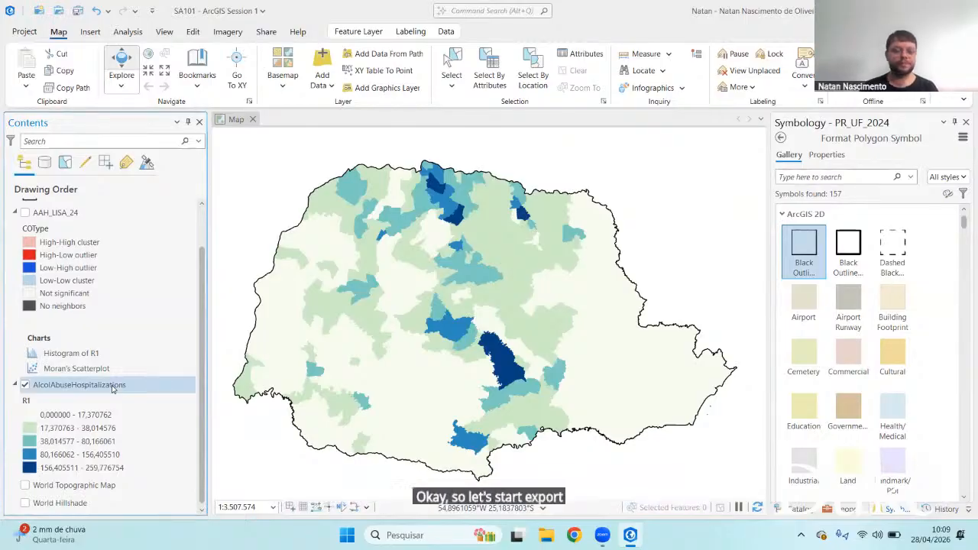
Create a new ISO landscape A4 layout (210 mm x 297 mm)
left_click(90, 32)
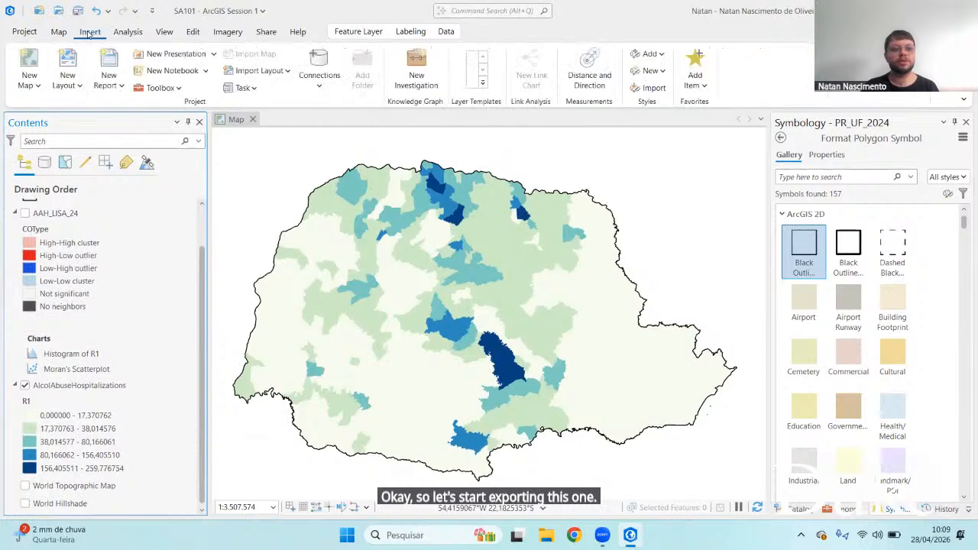
left_click(70, 85)
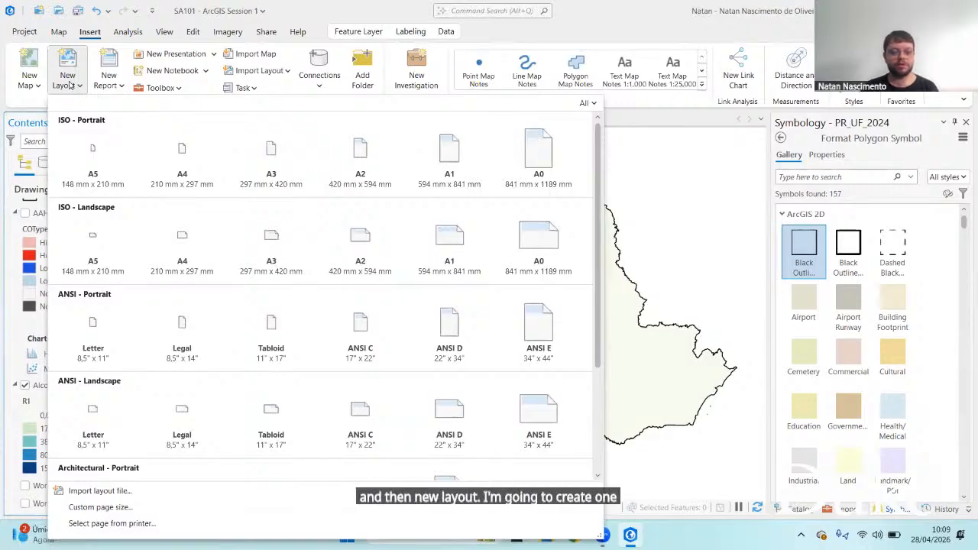
left_click(183, 252)
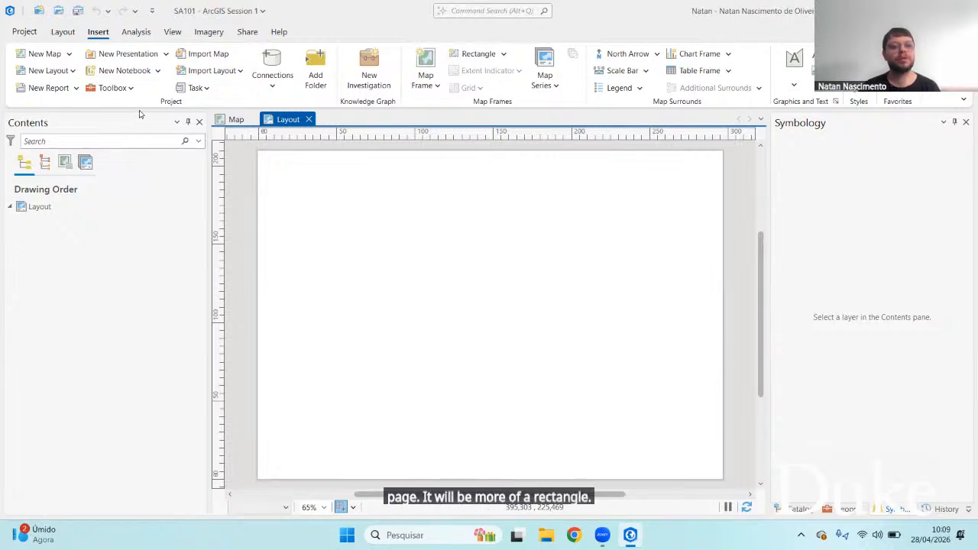
left_click(69, 59)
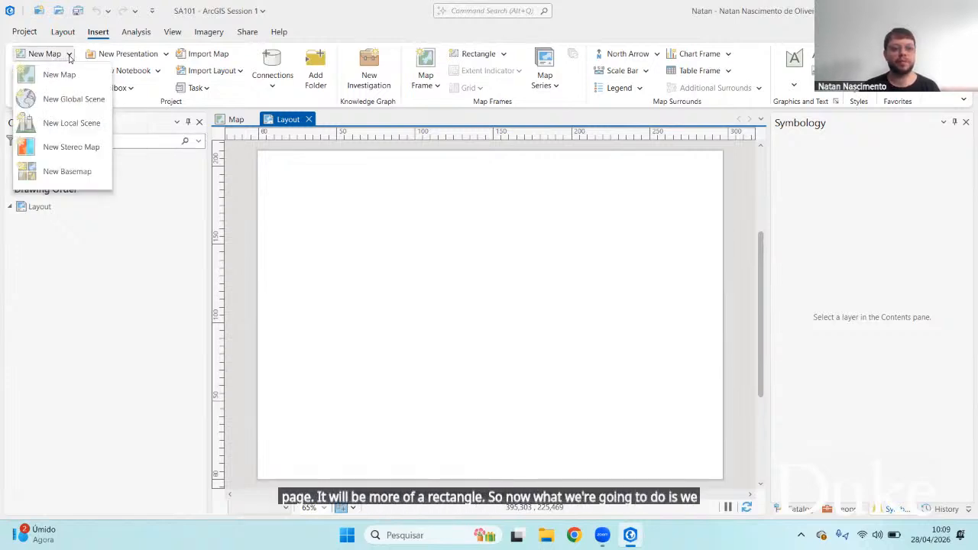
left_click(56, 60)
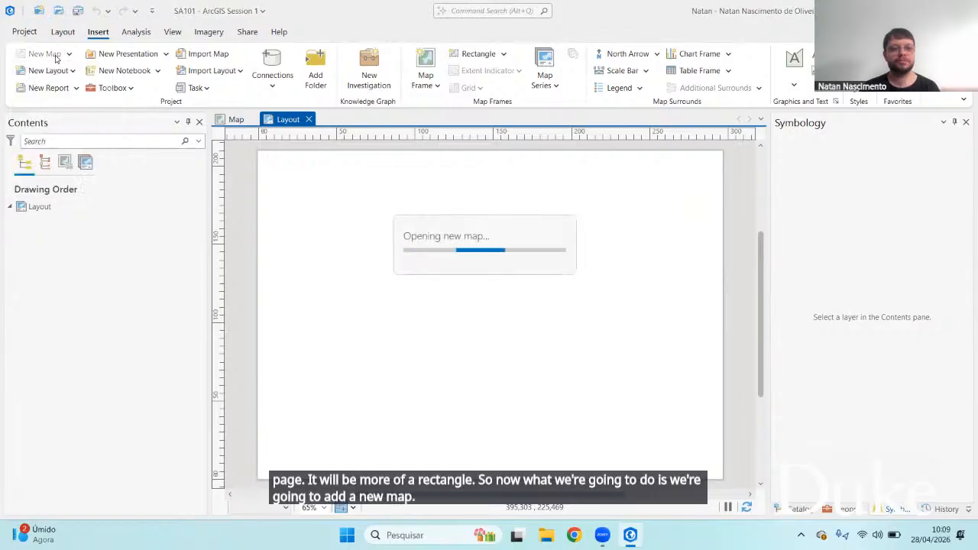
left_click(363, 119)
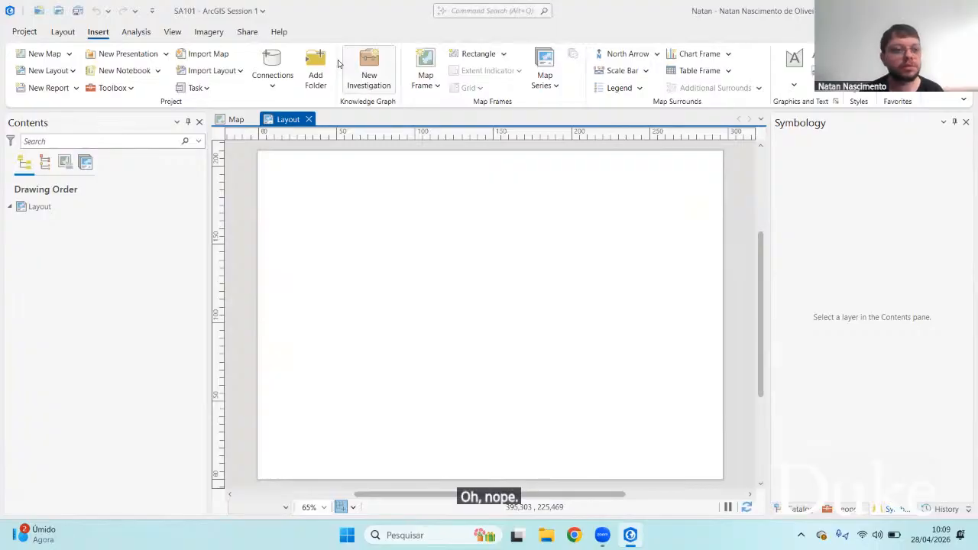
Insert a map frame of the Map view at scale 1:3.507.574, about 288 mm by 160 mm, across the page's upper part
left_click(61, 33)
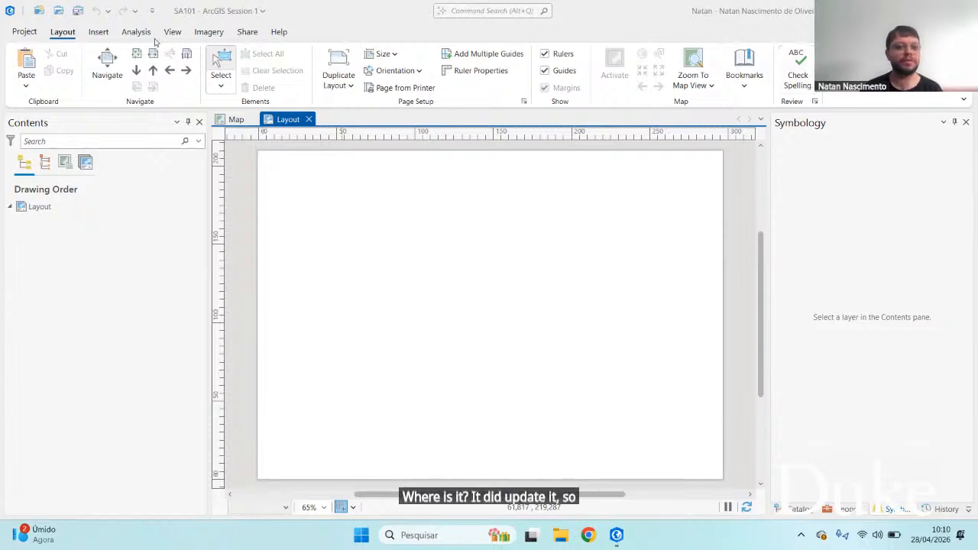
left_click(99, 33)
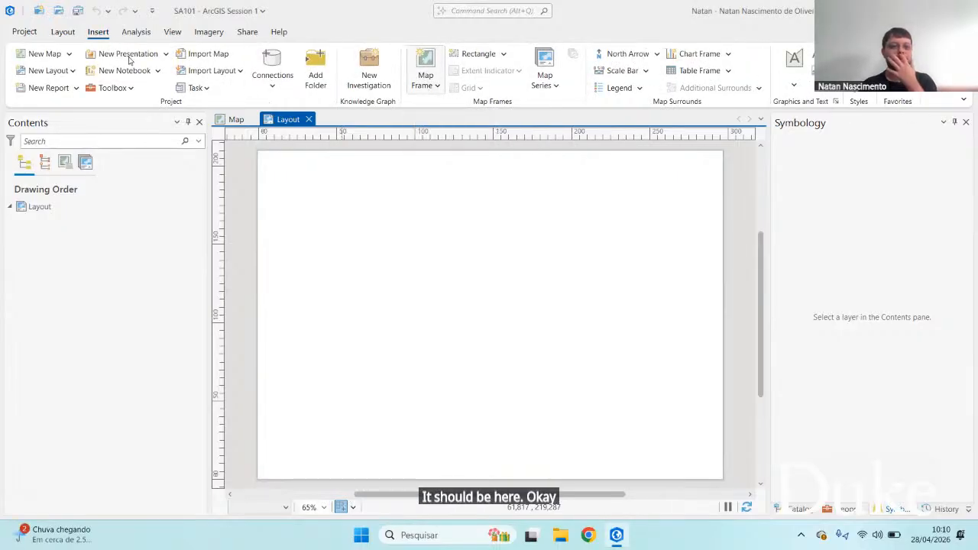
left_click(431, 82)
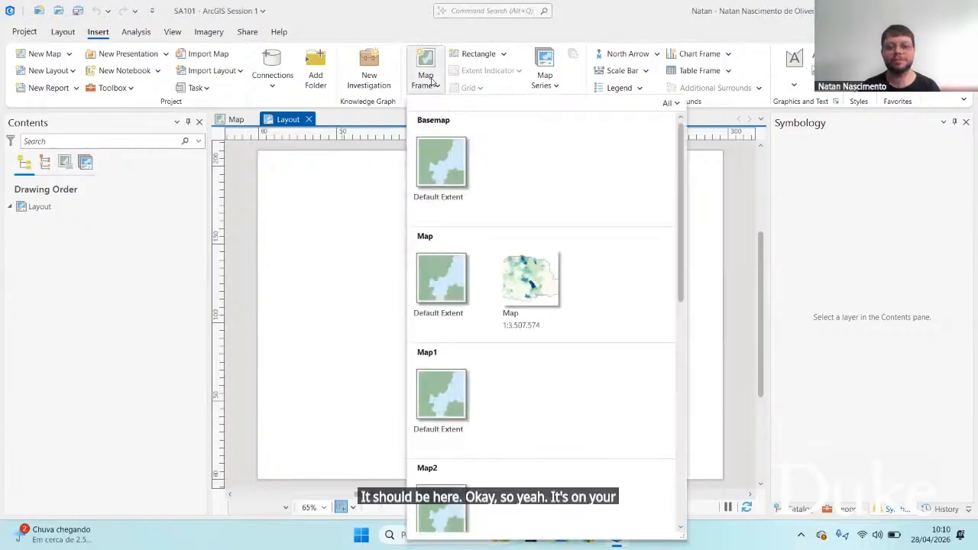
scroll(538, 204, "down", 10)
scroll(538, 204, "up", 8)
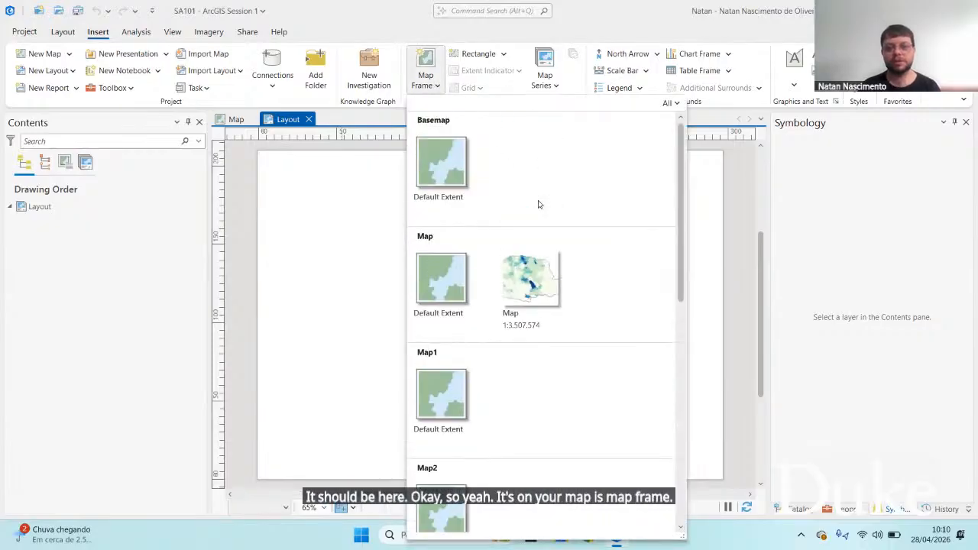
scroll(459, 328, "down", 5)
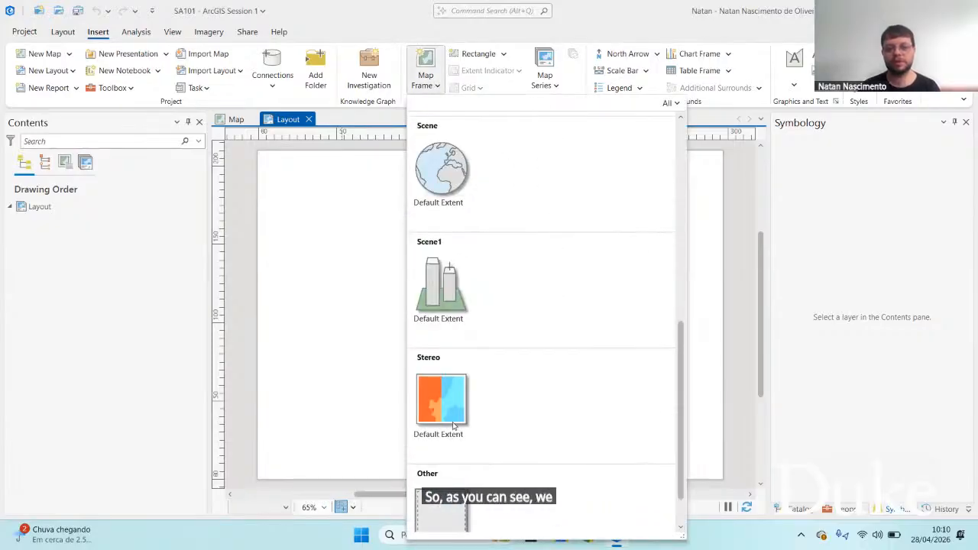
scroll(456, 425, "down", 2)
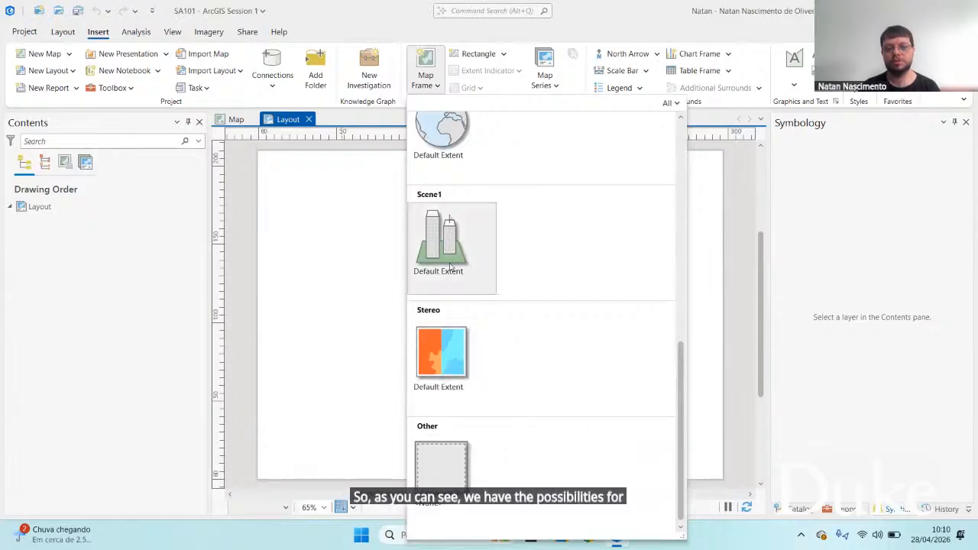
scroll(447, 359, "up", 10)
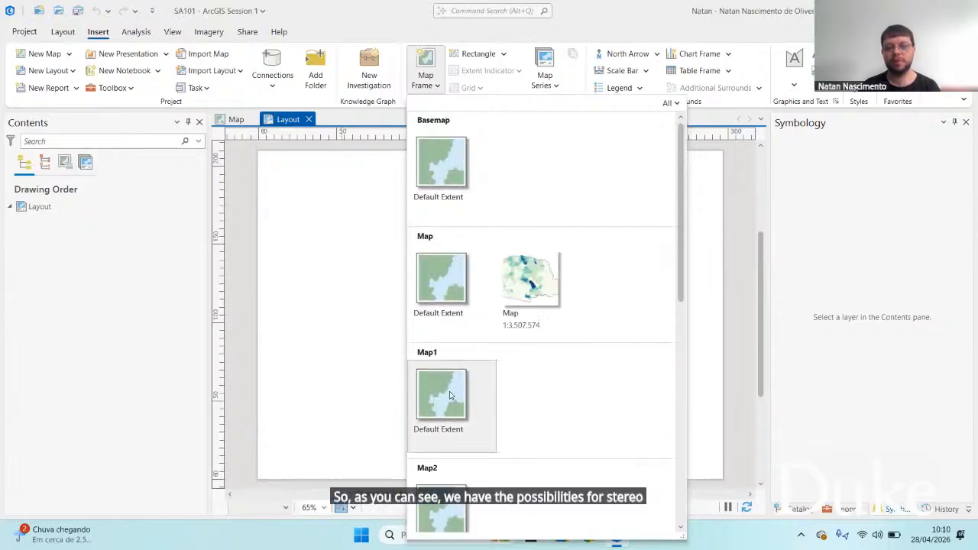
scroll(450, 395, "down", 10)
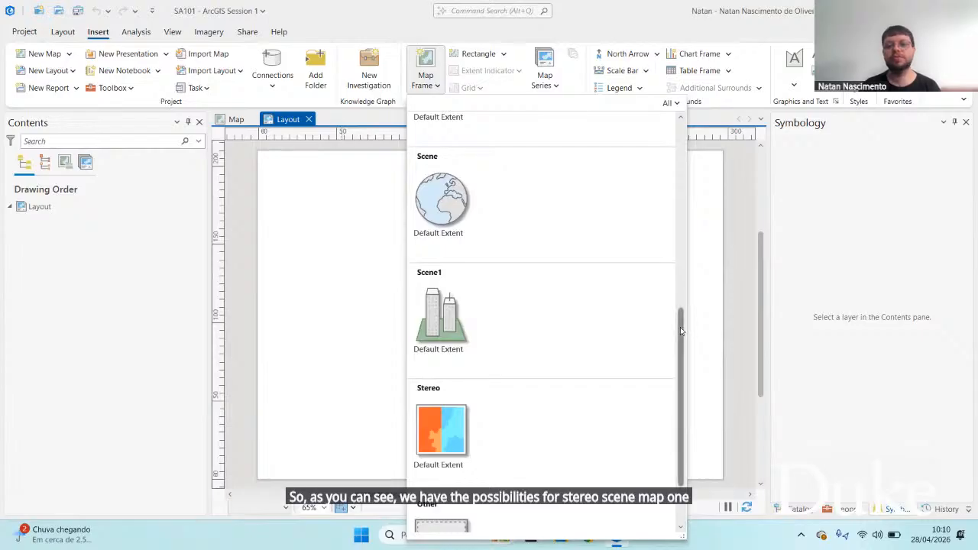
left_click_drag(681, 330, 669, 145)
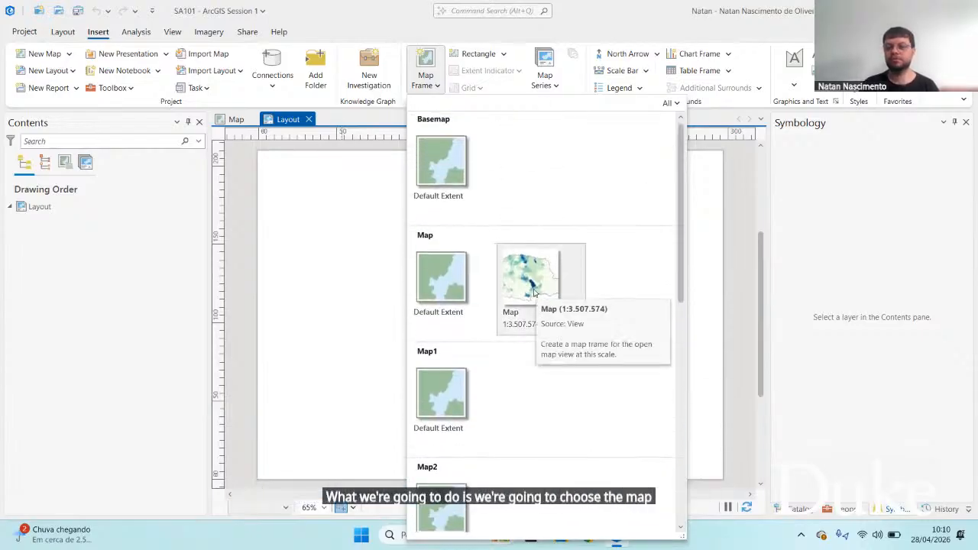
left_click(533, 293)
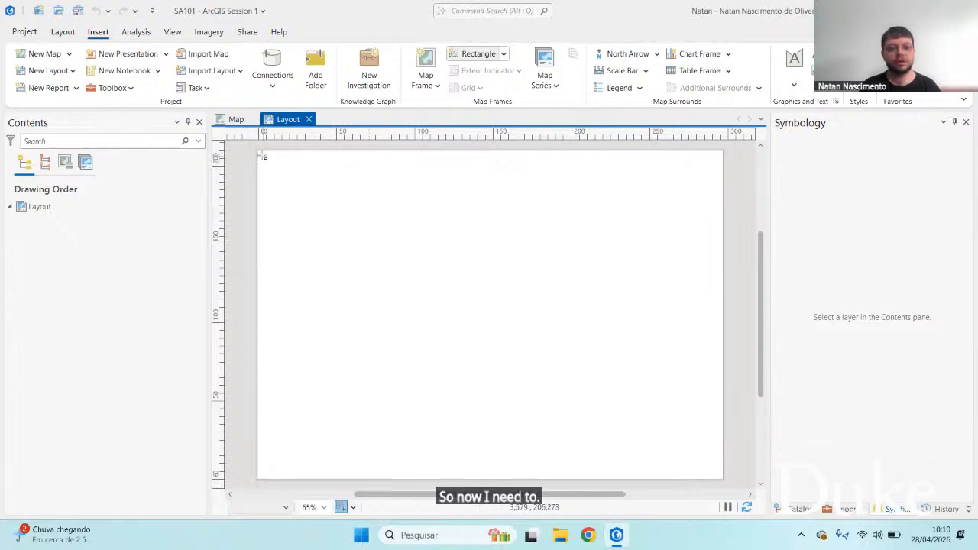
left_click_drag(264, 155, 716, 410)
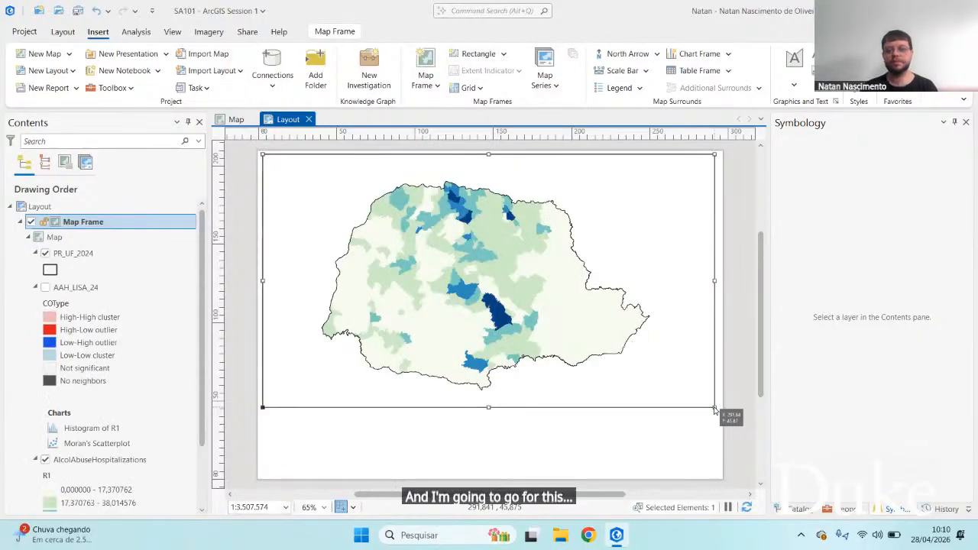
left_click(629, 434)
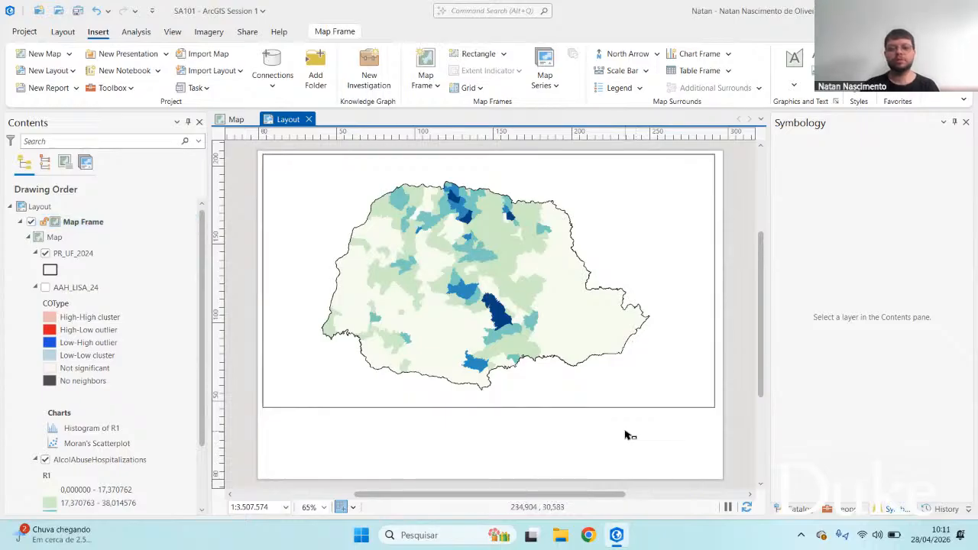
Move the map frame slightly right and down to centre it horizontally within the page margins
left_click(562, 336)
left_click_drag(530, 321, 536, 328)
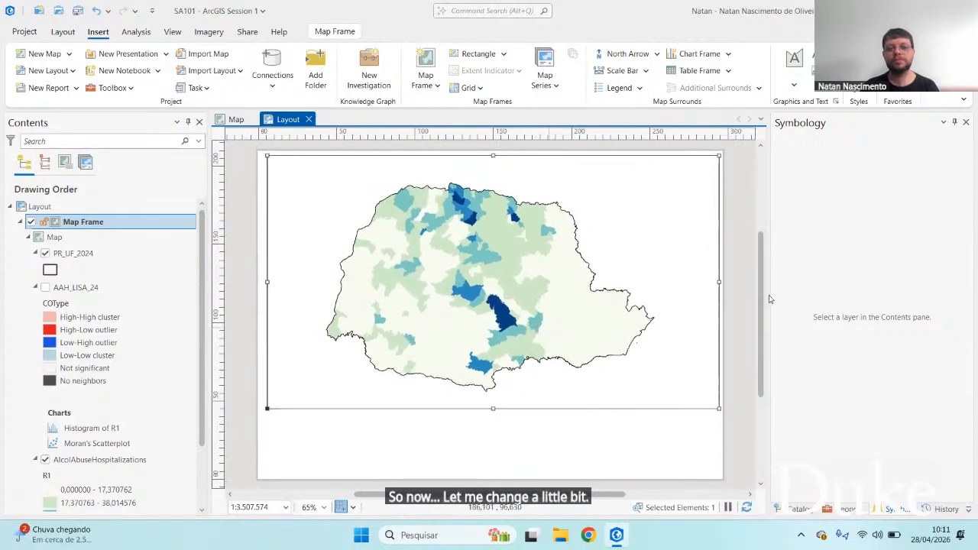
left_click_drag(614, 291, 607, 294)
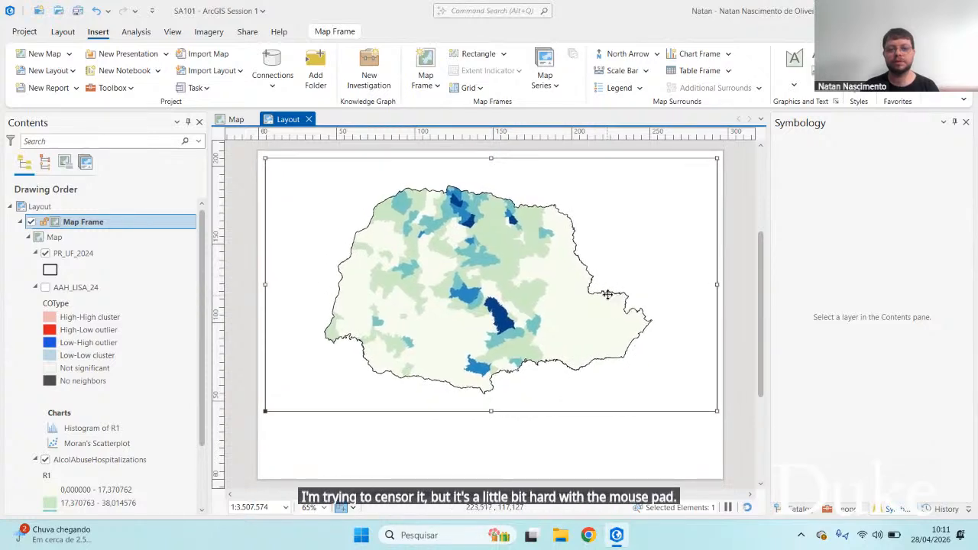
scroll(608, 295, "left", 1)
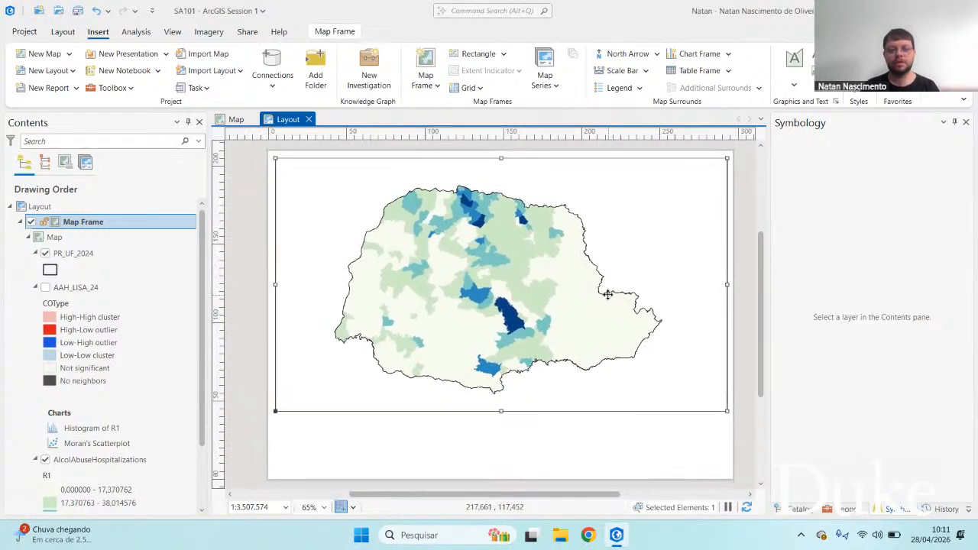
scroll(607, 294, "right", 1)
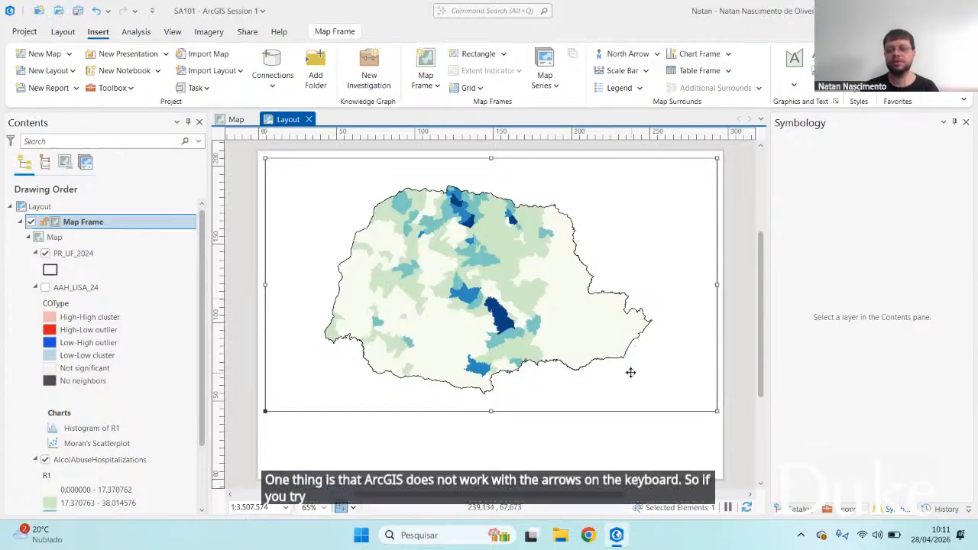
Try to nudge the selected map frame sideways in small increments, and deselect it
key("Right")
key("Right")
key("Right")
key("Right")
key("Right")
key("Right")
key("Left")
key("Left")
key("Left")
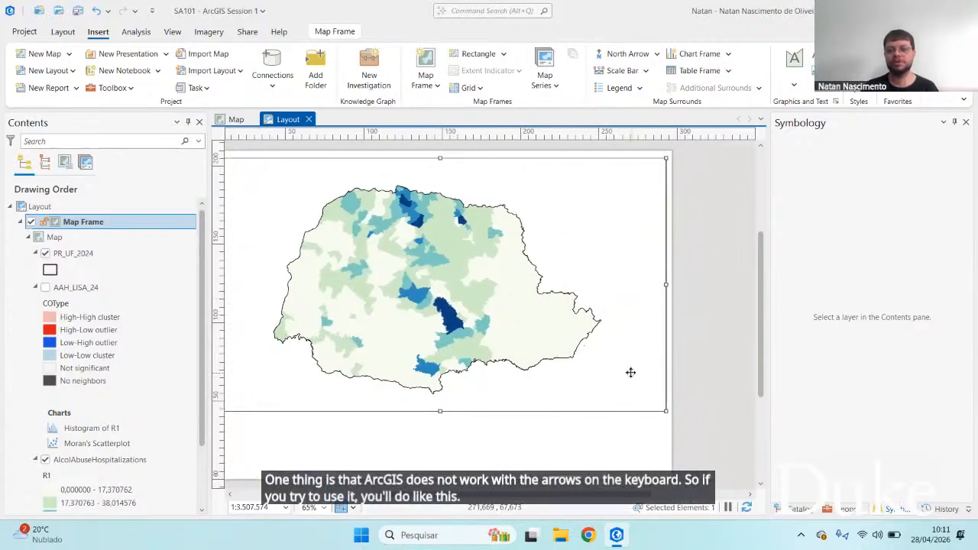
key("Left")
key("Left")
key("Left")
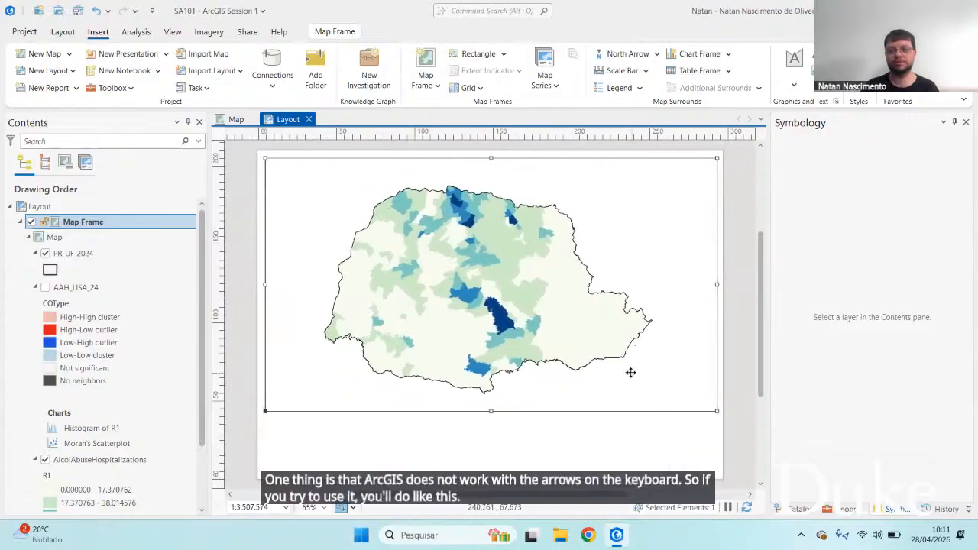
left_click(626, 435)
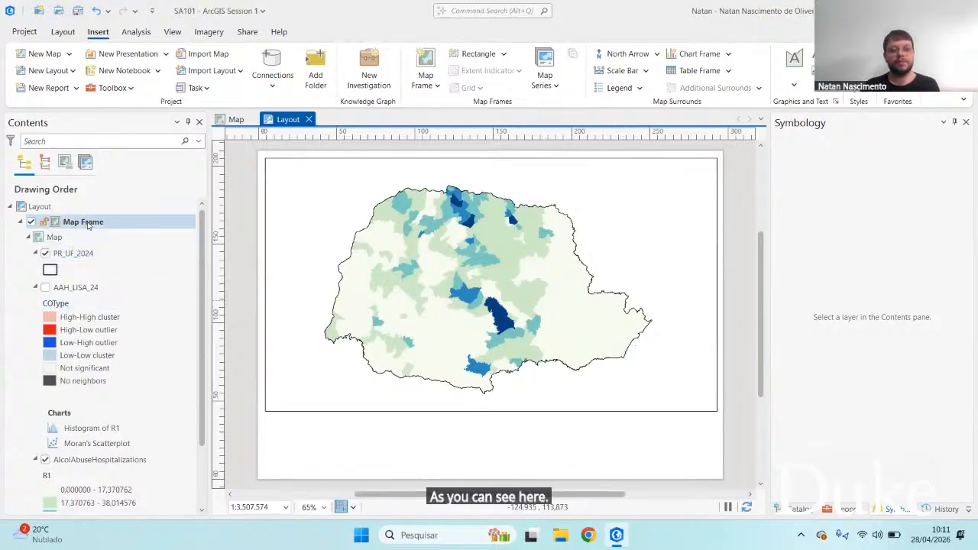
Compare the layers listed under the layout's map frame with those of the source Map view
scroll(110, 313, "down", 3)
scroll(110, 314, "up", 3)
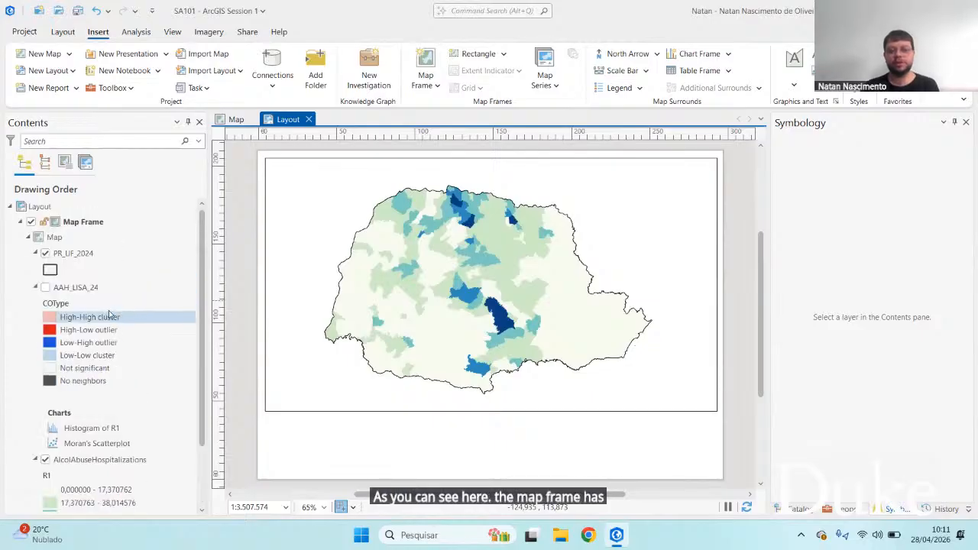
left_click(236, 119)
scroll(107, 237, "up", 2)
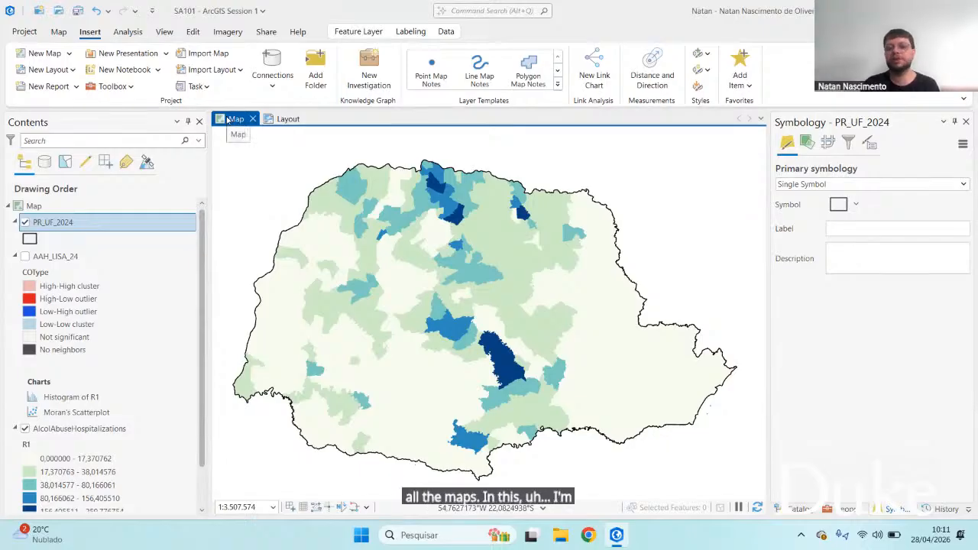
left_click(288, 120)
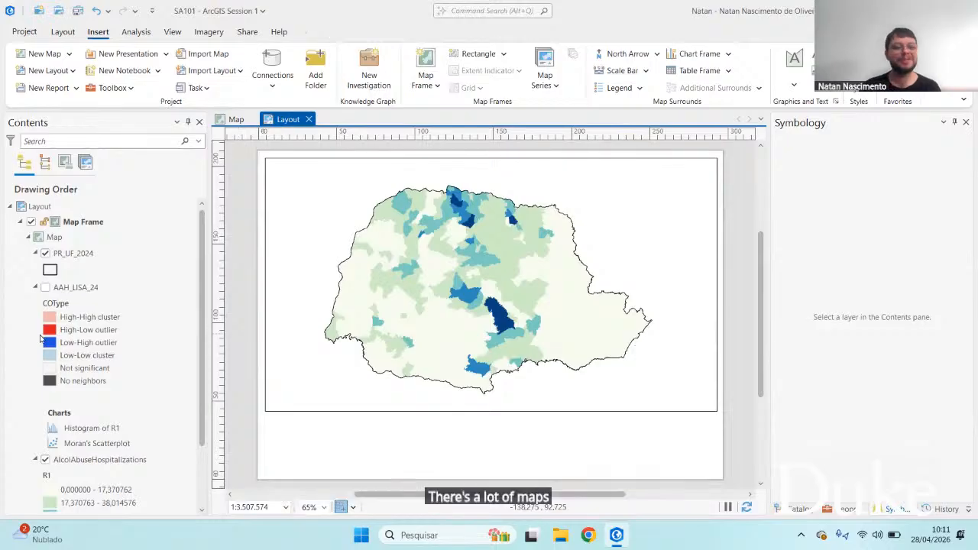
scroll(106, 359, "down", 2)
scroll(107, 364, "up", 2)
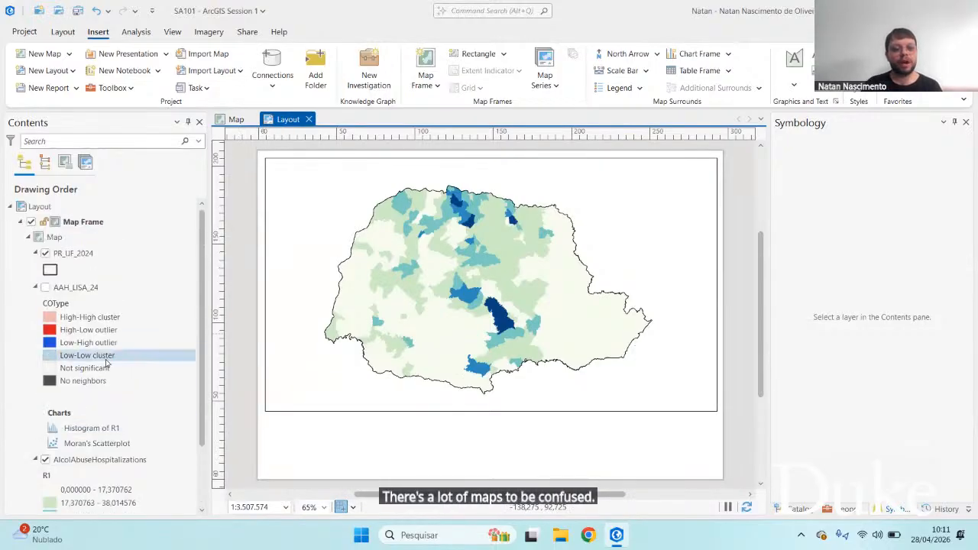
Collapse the legends of the AAH_LISA_24, PR_UF_2024 and AlcolAbuseHospitalizations layers under the layout's map frame
left_click(36, 287)
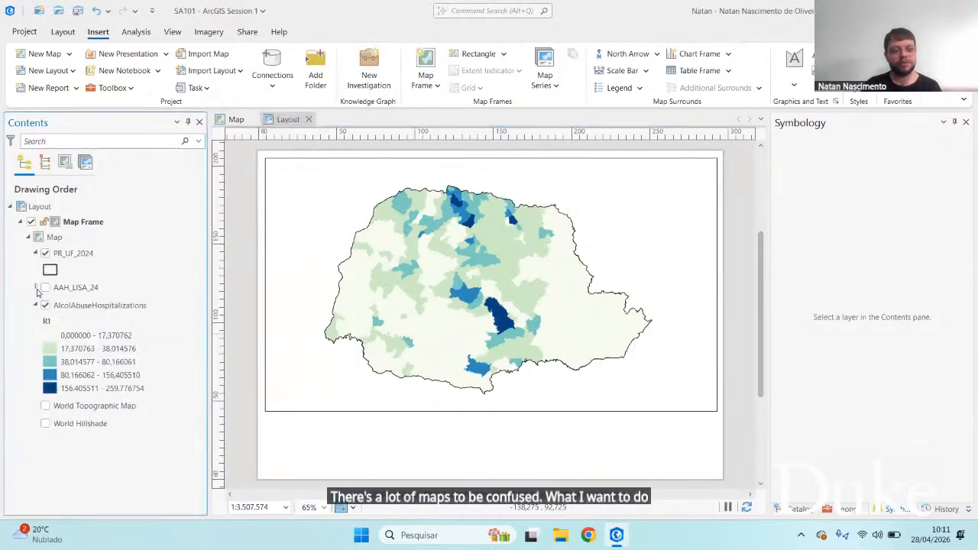
left_click(39, 257)
left_click(36, 253)
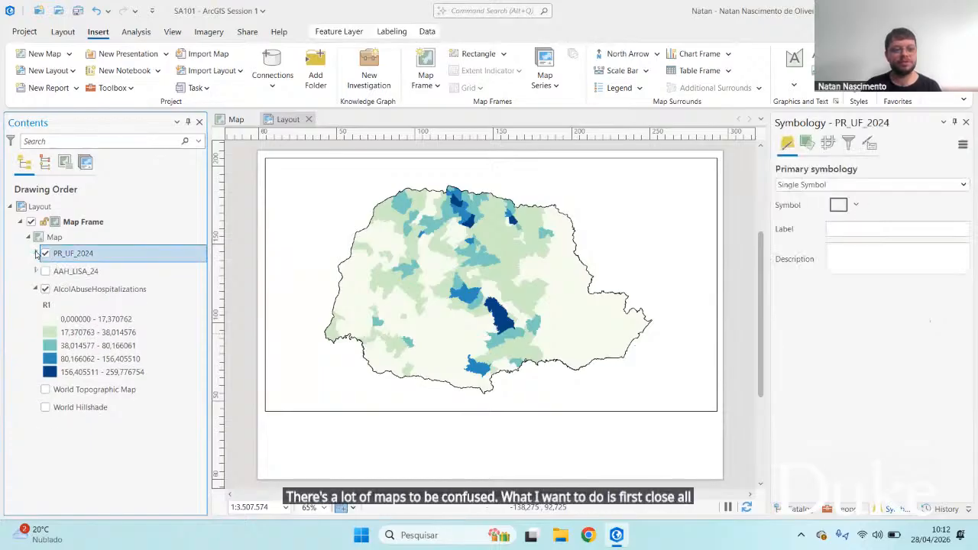
left_click(36, 289)
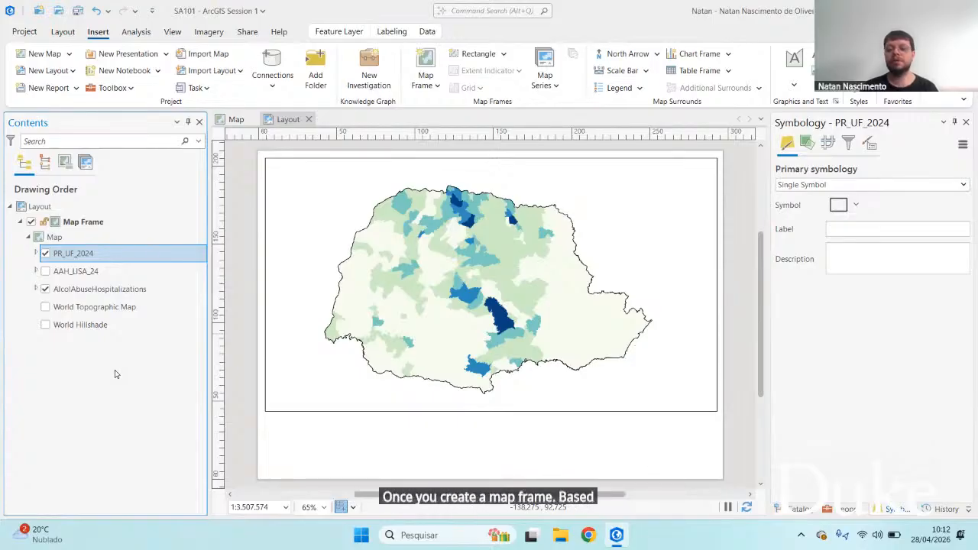
Return to the Map view and expand the legends of the PR_UF_2024 and AAH_LISA_24 layers
left_click(236, 119)
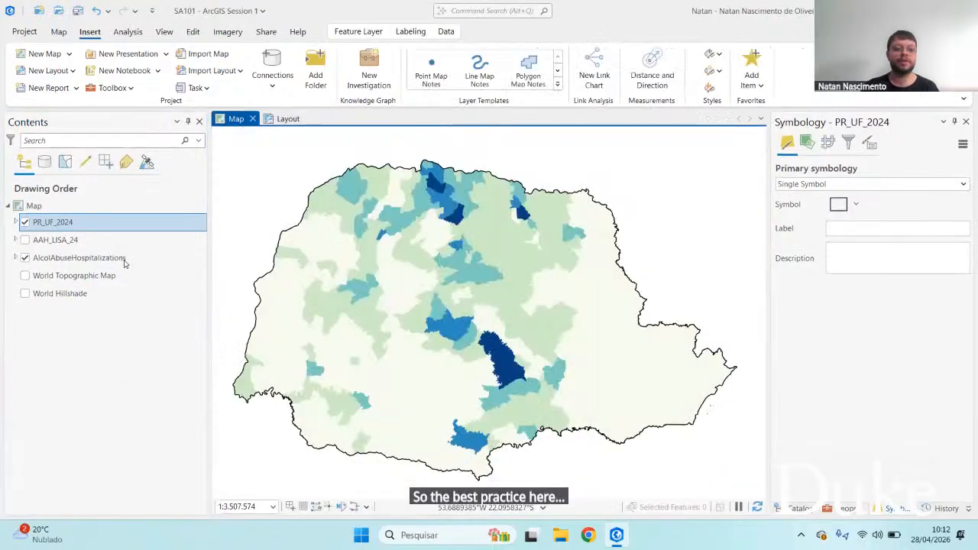
left_click(15, 222)
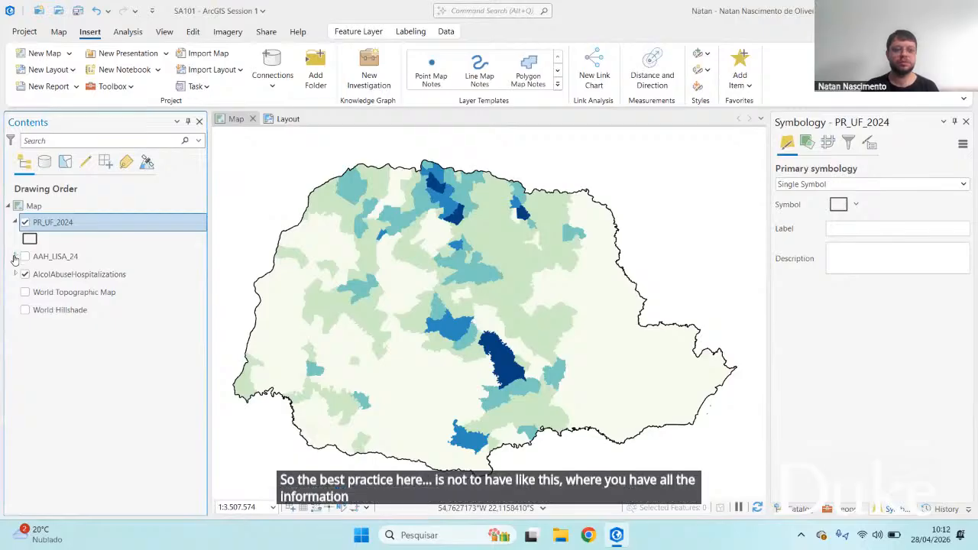
left_click(14, 256)
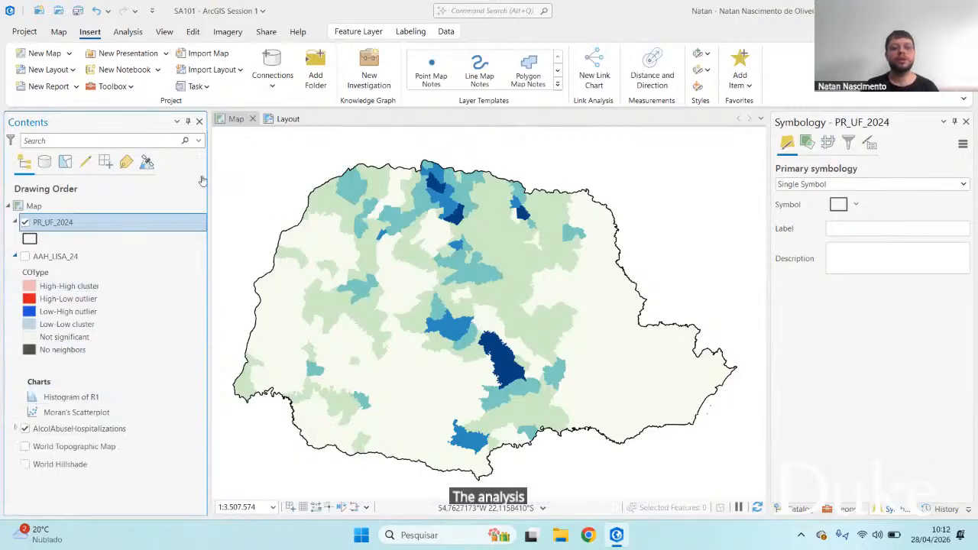
Create a new map in the project and turn off its World Hillshade layer
left_click(47, 54)
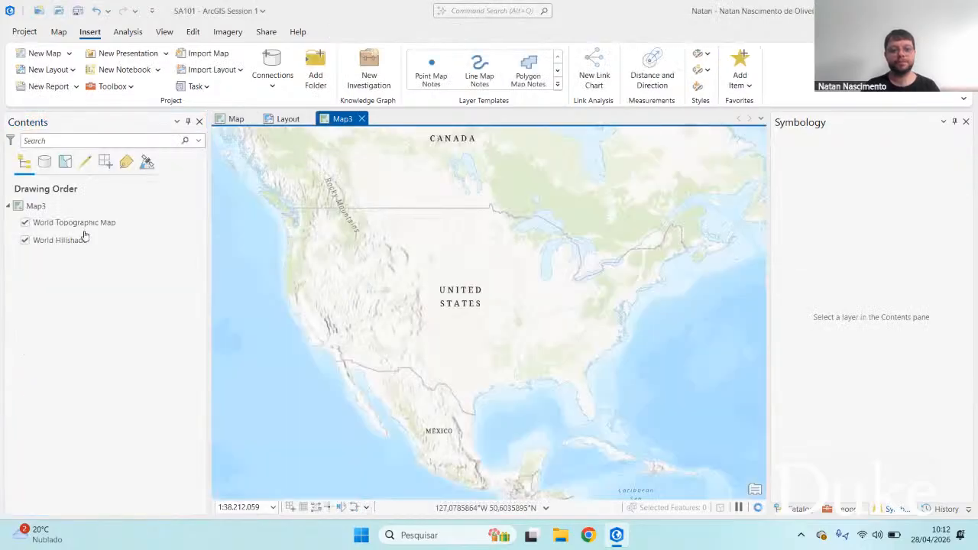
left_click(59, 241)
left_click(24, 241)
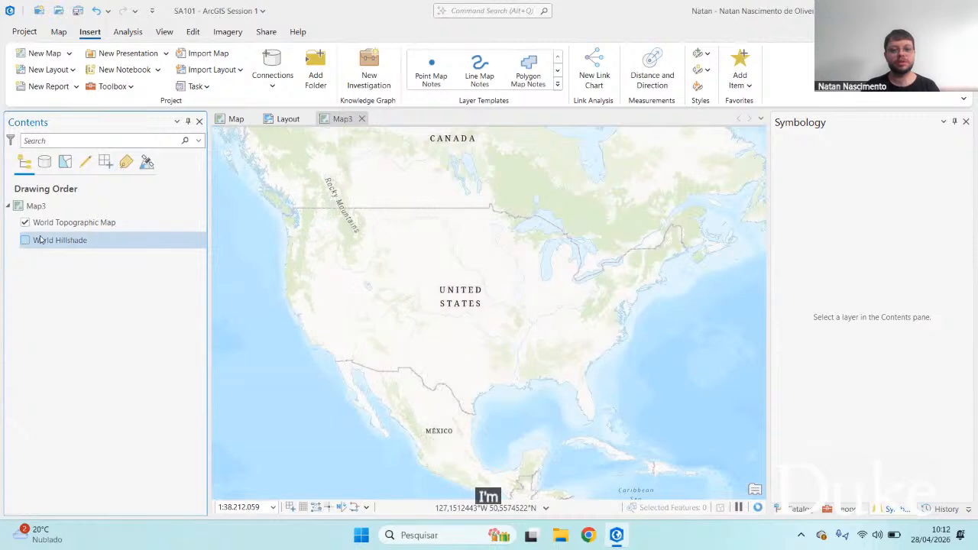
Copy the PR_UF_2024 and AlcolAbuseHospitalizations layers from Map into Map3
left_click(229, 120)
left_click(76, 222)
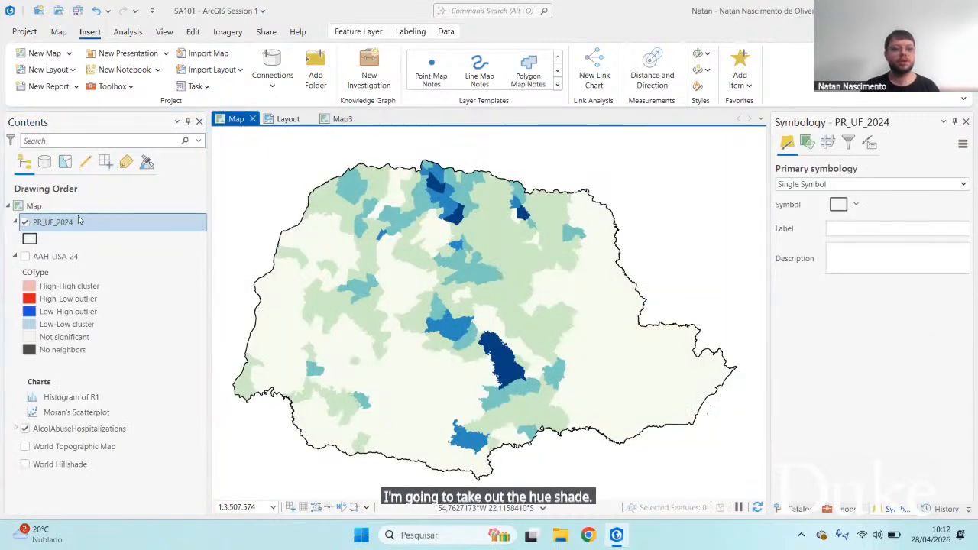
left_click(77, 221)
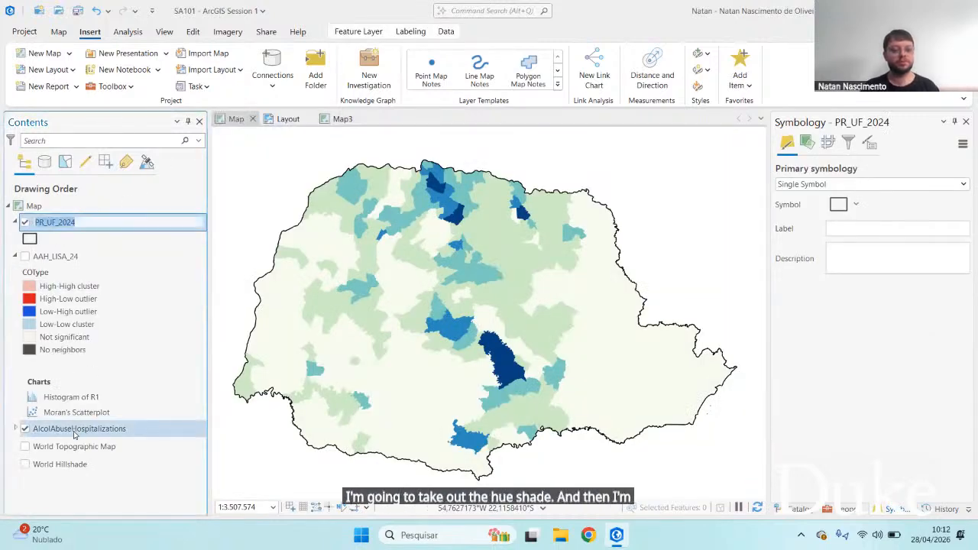
key("Escape")
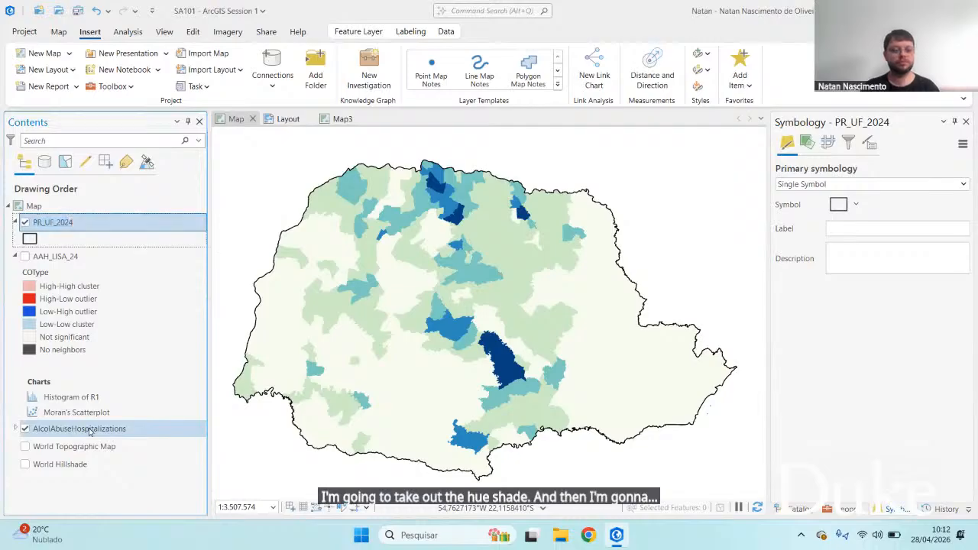
left_click(90, 429, "shift")
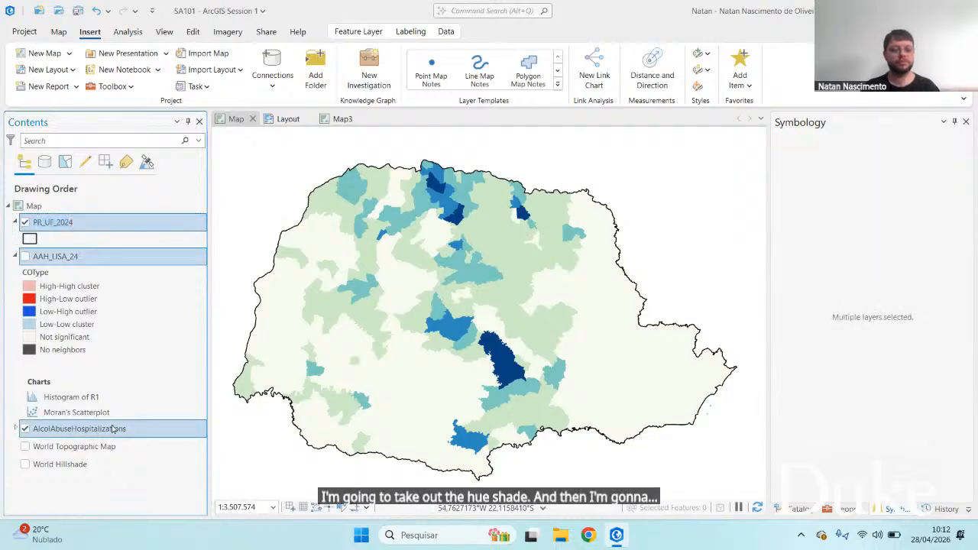
left_click(112, 429)
left_click(111, 446)
left_click(112, 431)
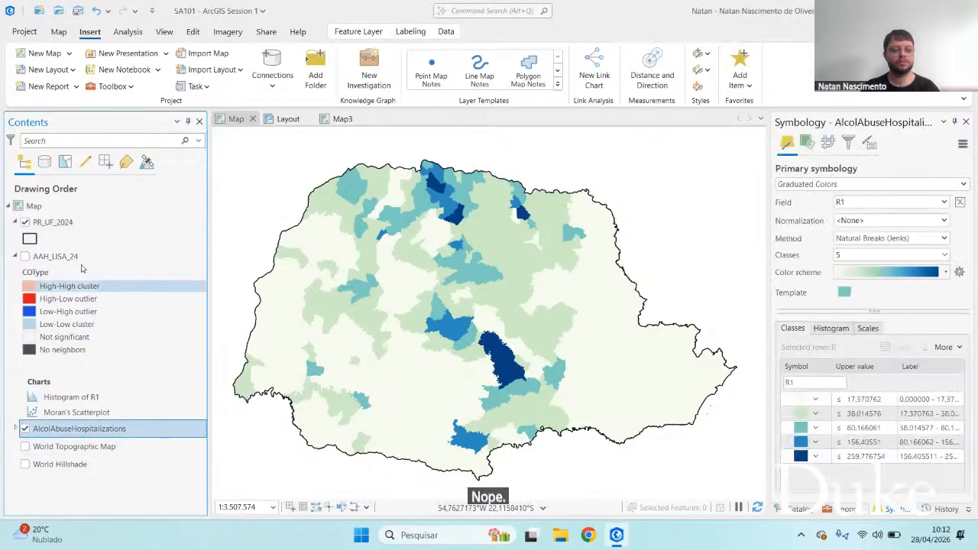
left_click(68, 223, "ctrl")
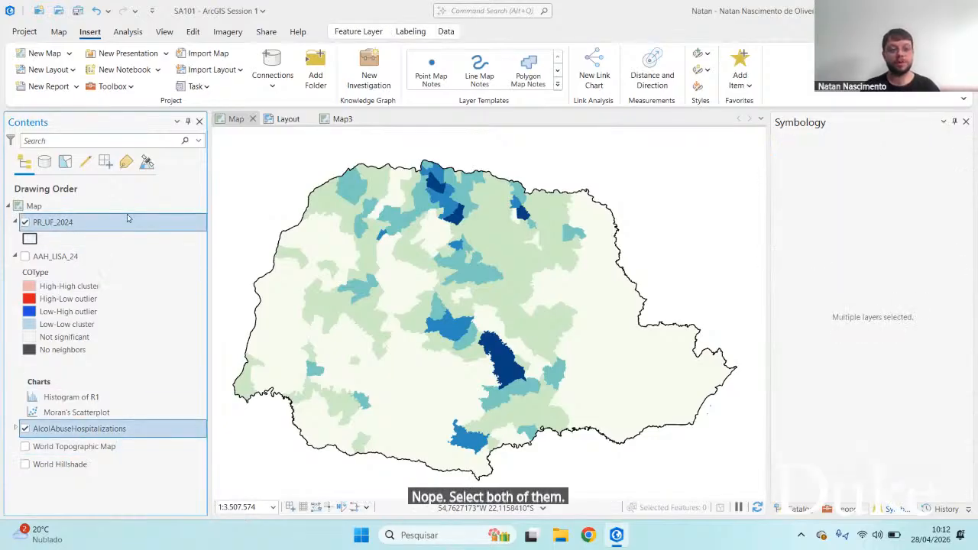
left_click(343, 118)
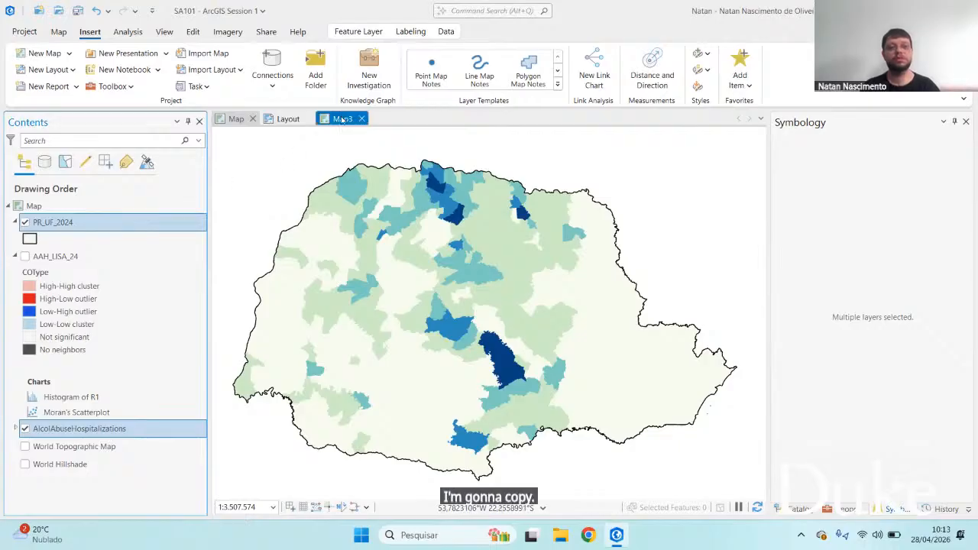
left_click(85, 336)
key("ctrl+v")
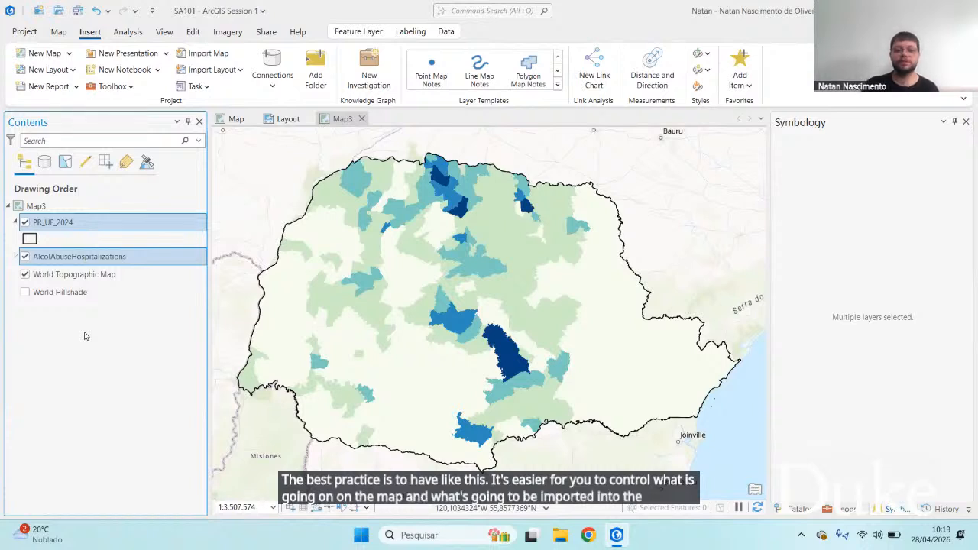
left_click(84, 275)
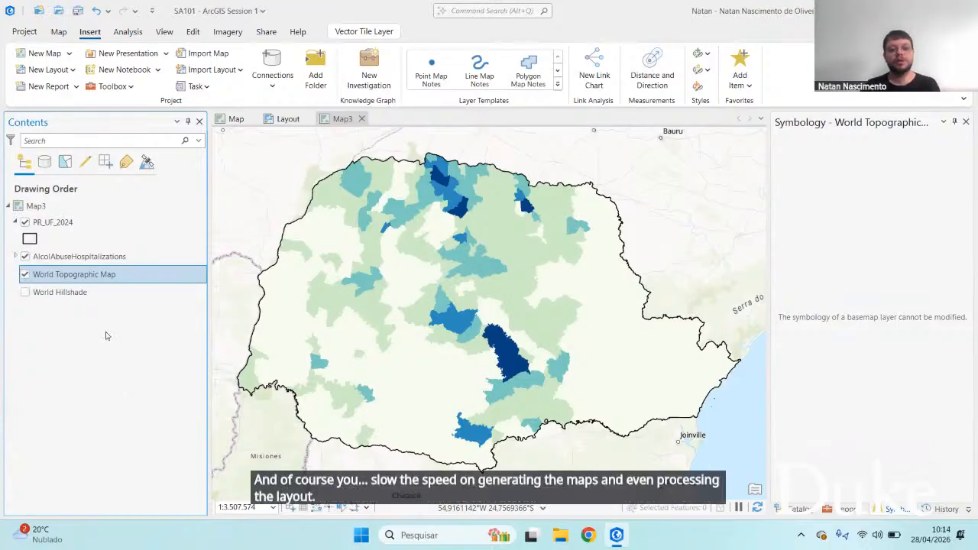
Set the layout's map frame to display Map3 and compare it with the Map3 and Map views
left_click(288, 118)
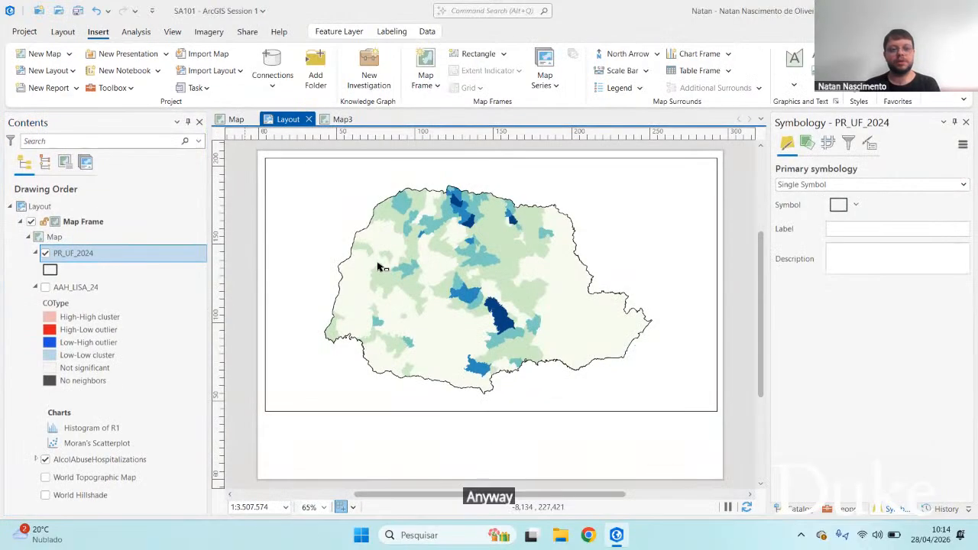
left_click(379, 267)
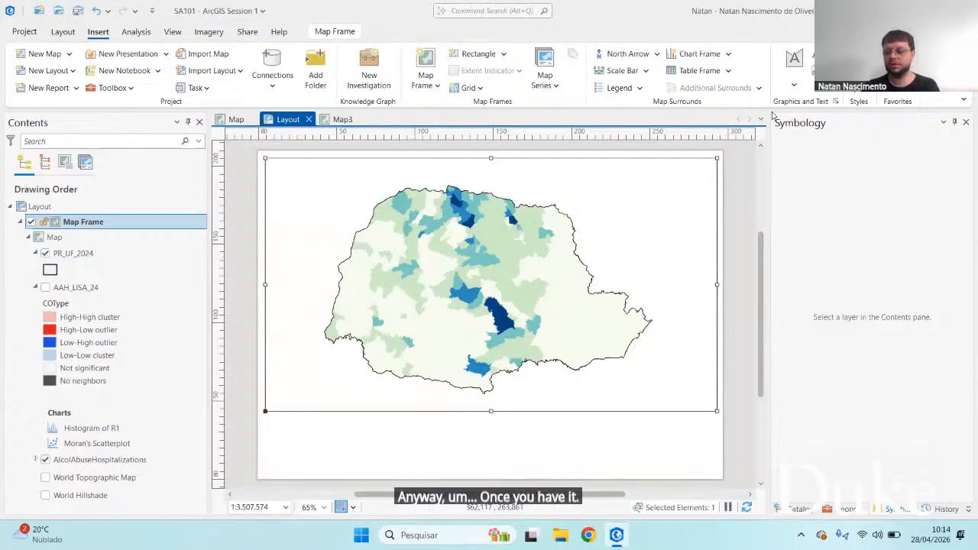
right_click(588, 315)
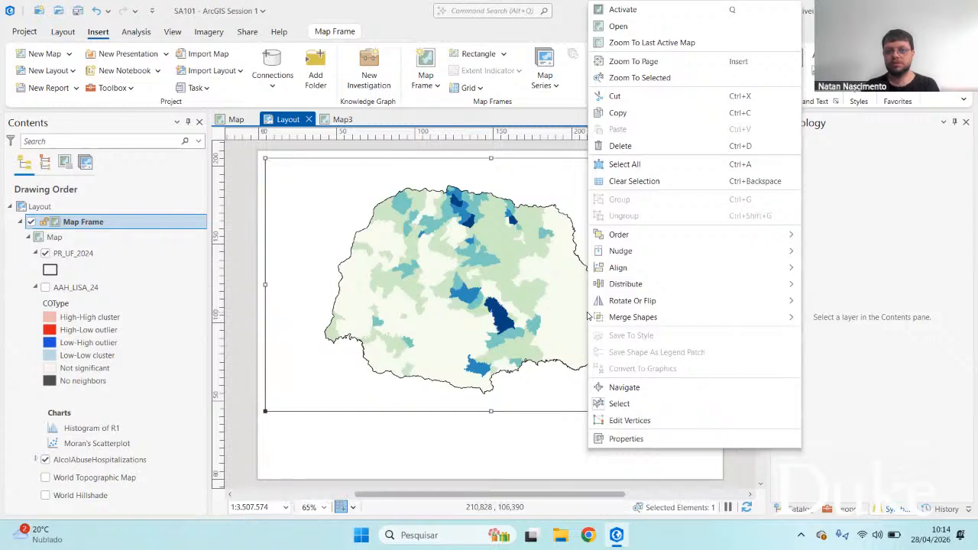
left_click(644, 440)
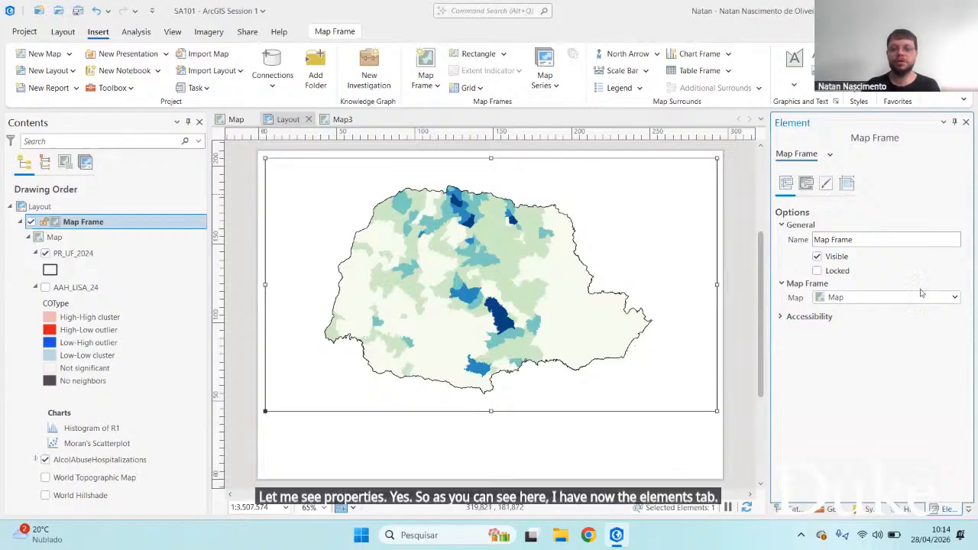
left_click(966, 122)
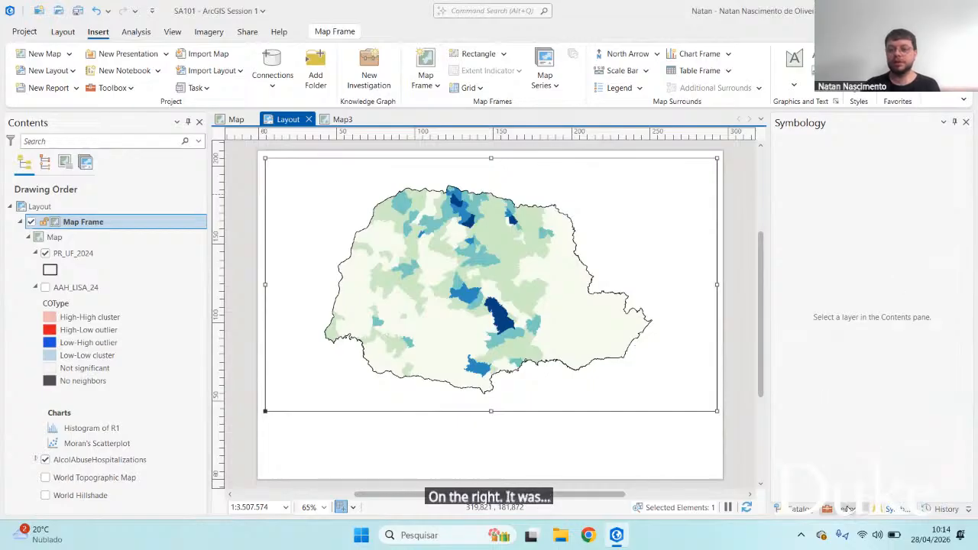
left_click(846, 508)
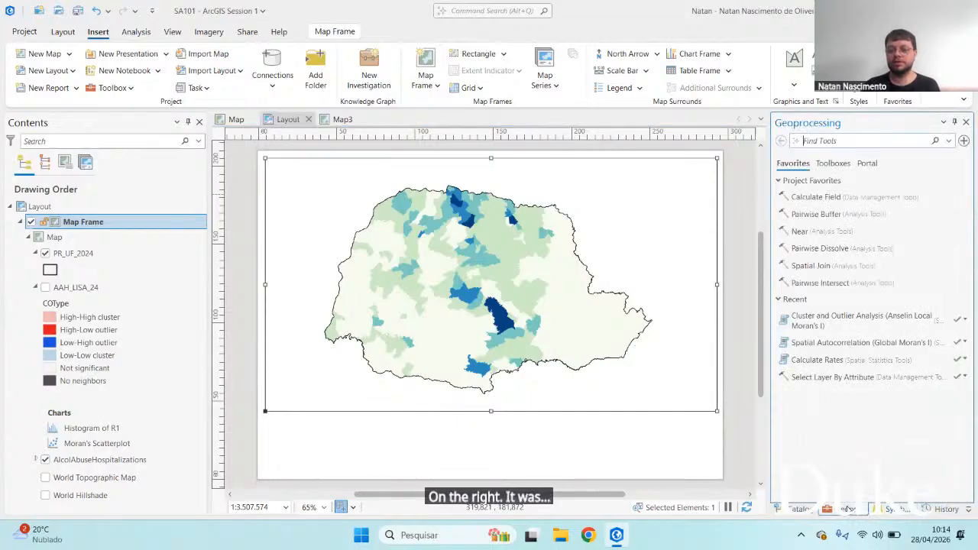
right_click(563, 297)
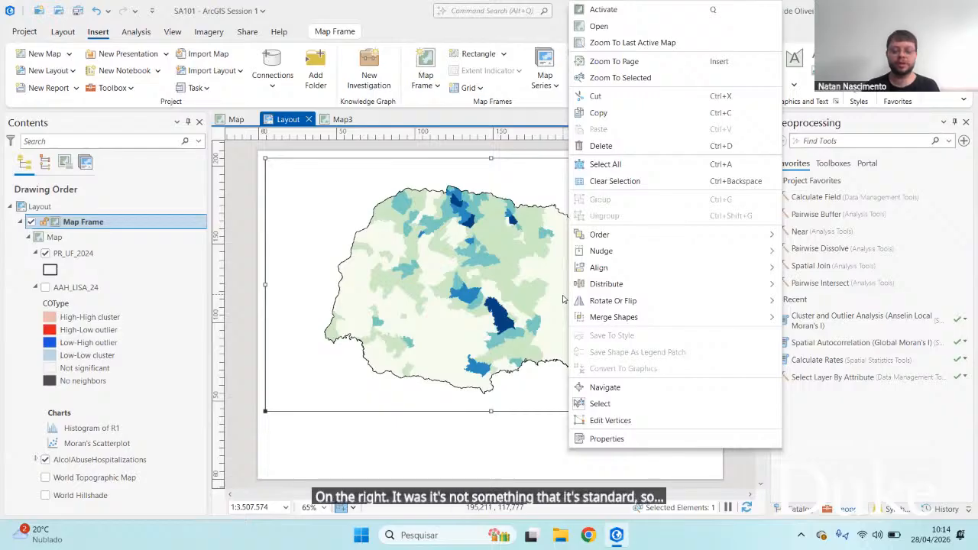
left_click(666, 439)
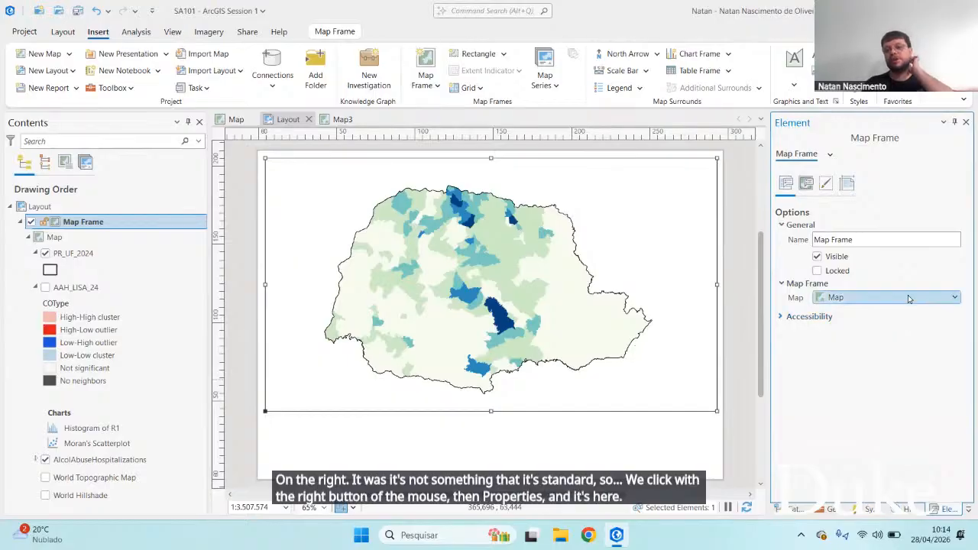
left_click(852, 297)
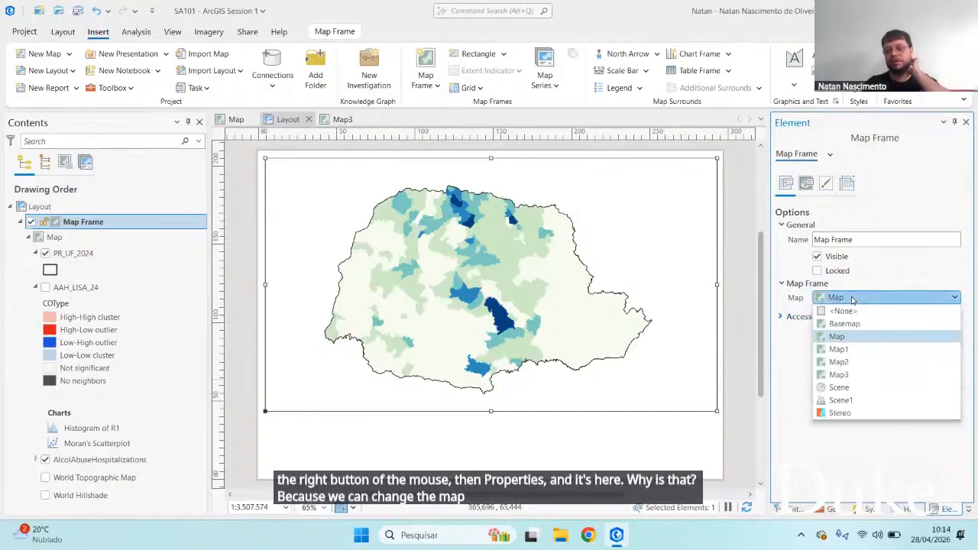
left_click(848, 375)
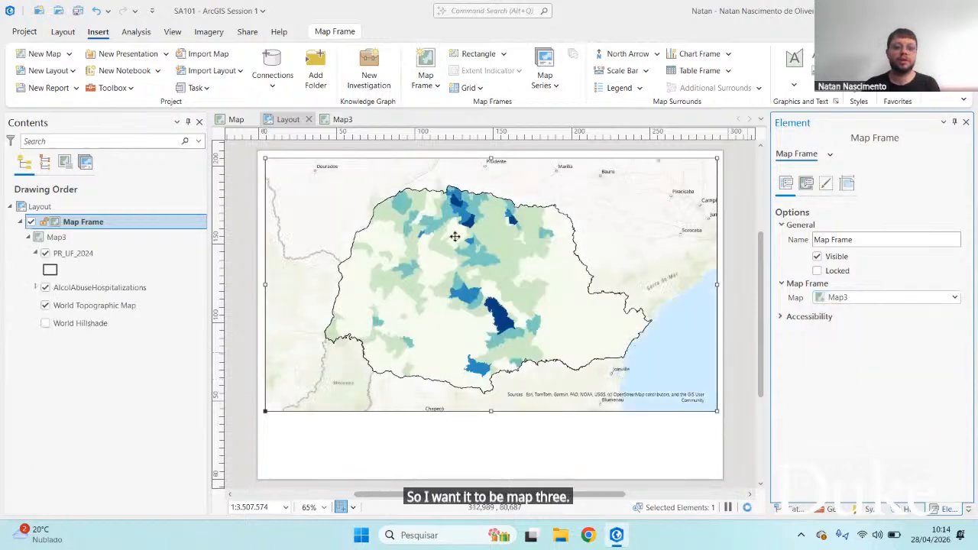
left_click(342, 119)
left_click(228, 119)
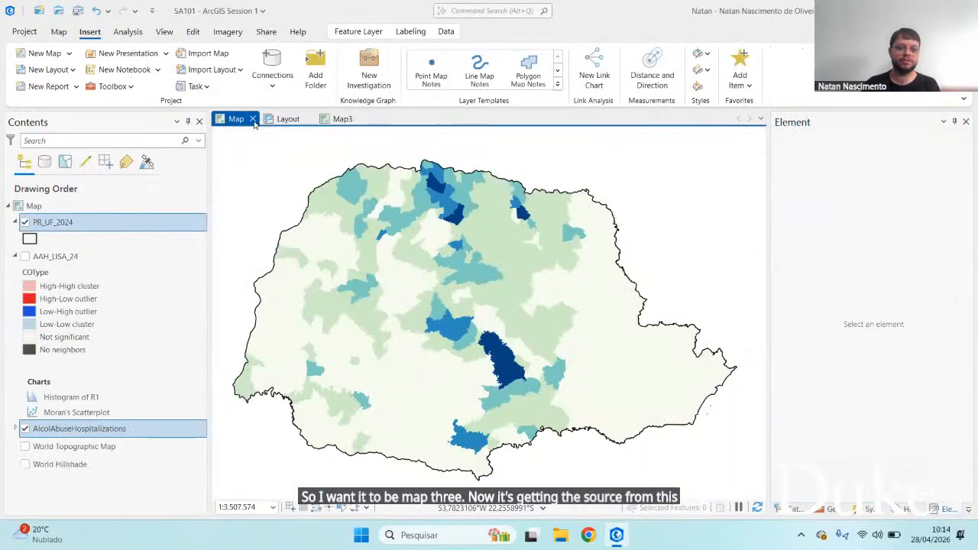
left_click(288, 120)
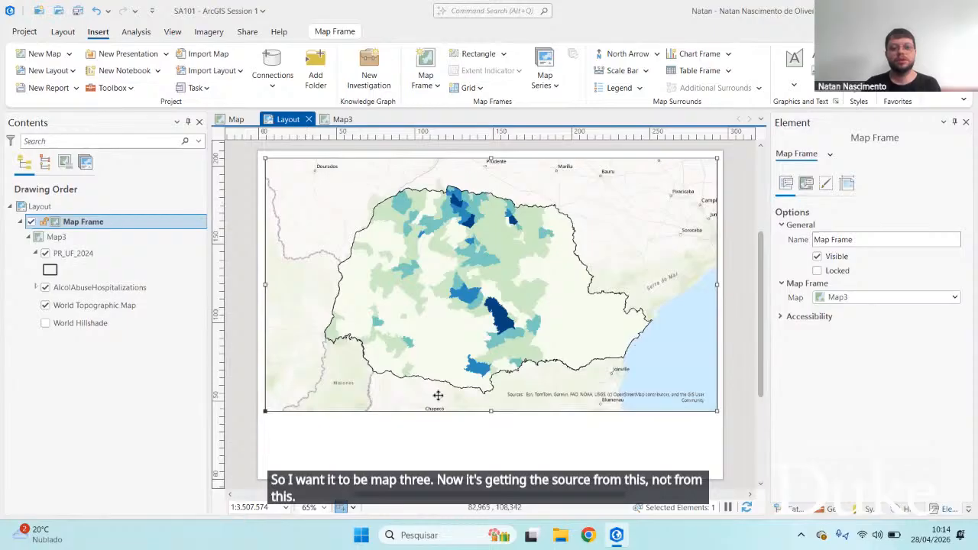
left_click(469, 437)
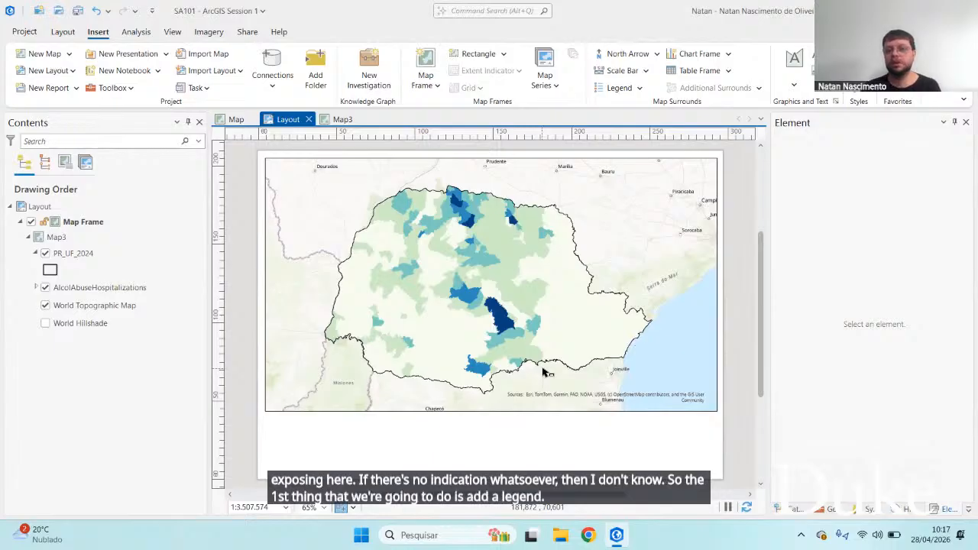
Insert a default-style legend in the layout's empty strip below the map frame, spanning the frame's full width
left_click(639, 88)
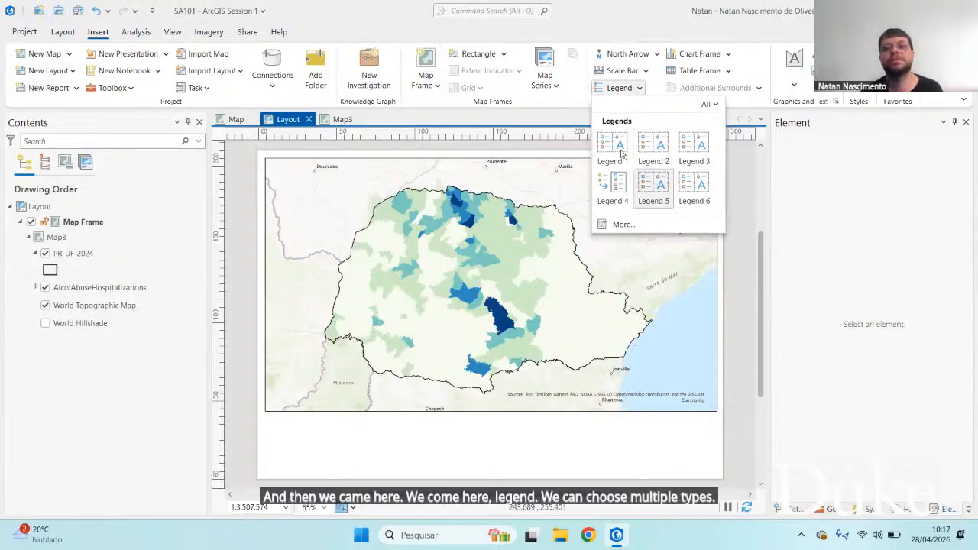
left_click(640, 89)
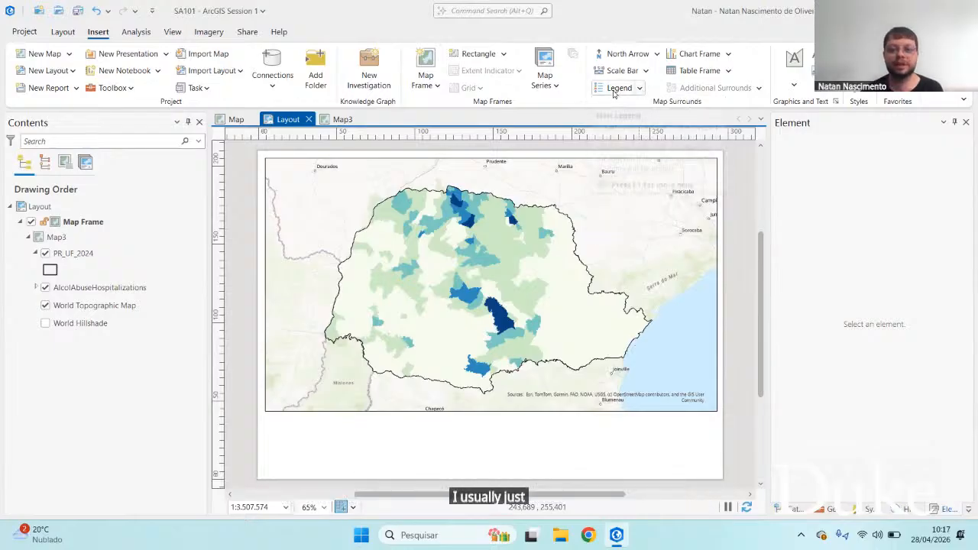
left_click(616, 90)
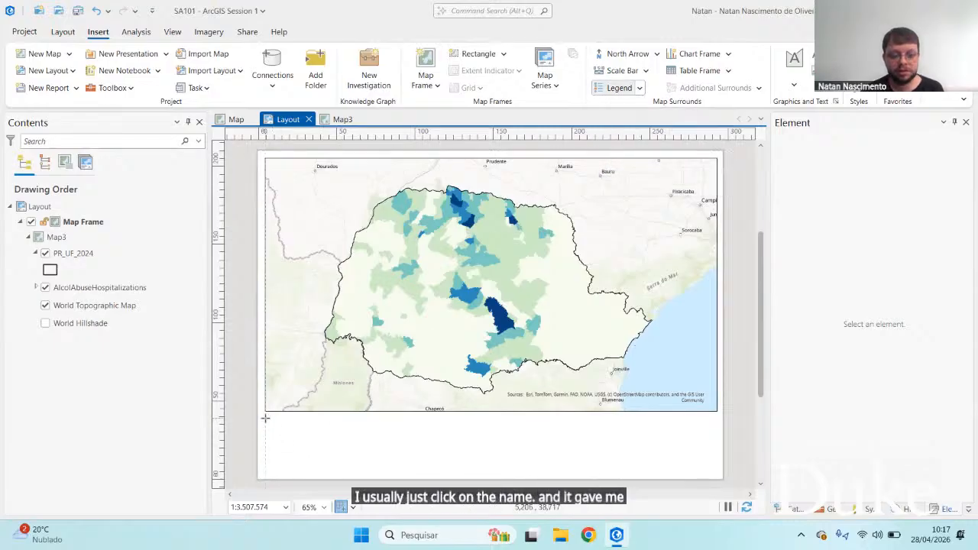
left_click_drag(265, 417, 716, 465)
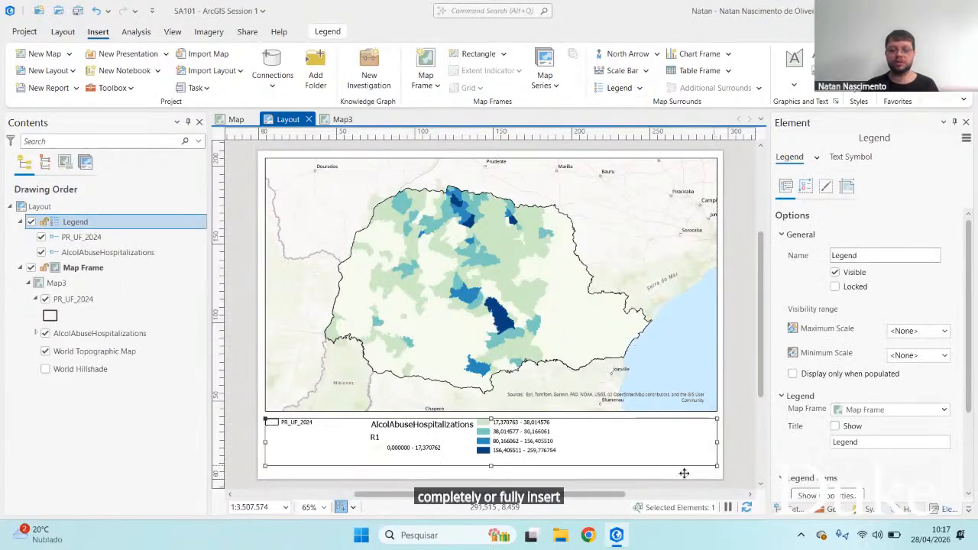
left_click(752, 453)
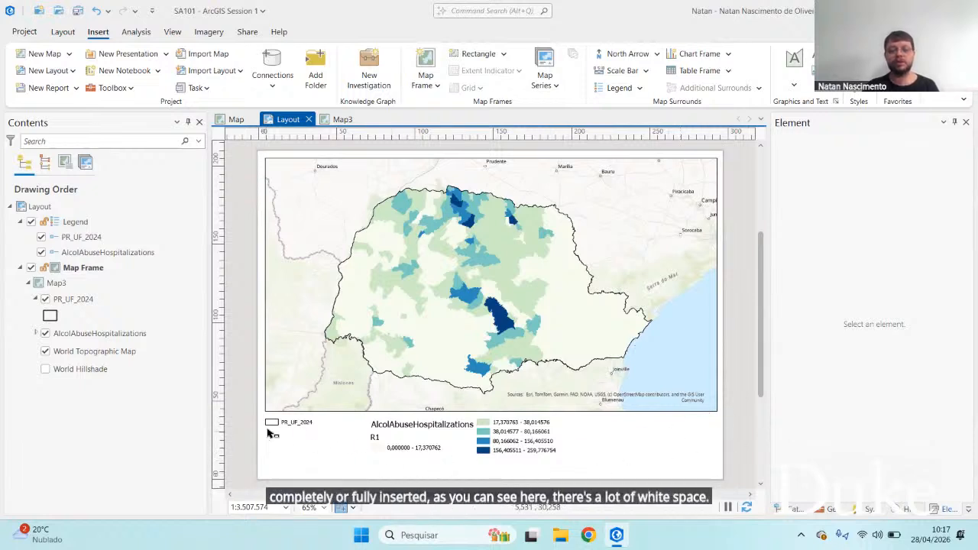
Hide the layer names and headings for both legend items
left_click(556, 448)
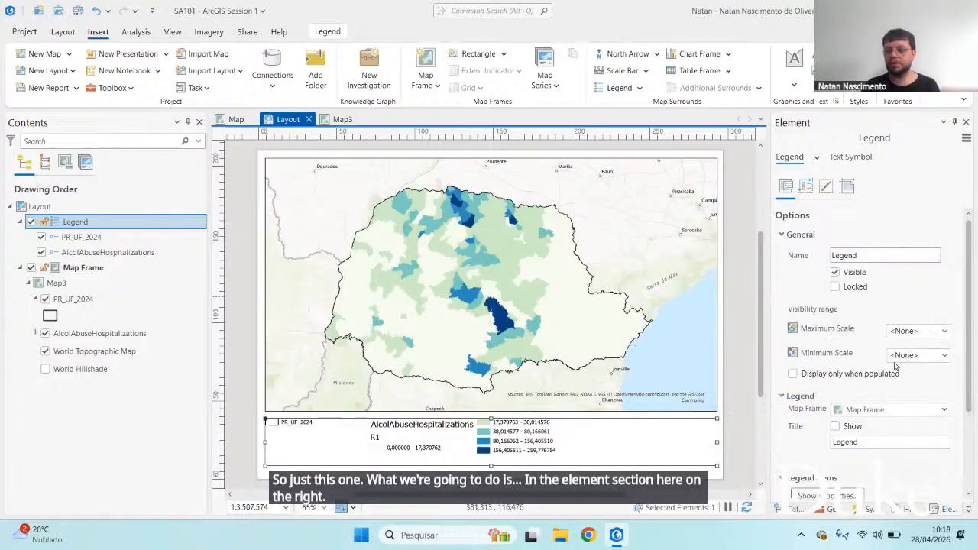
scroll(895, 366, "down", 3)
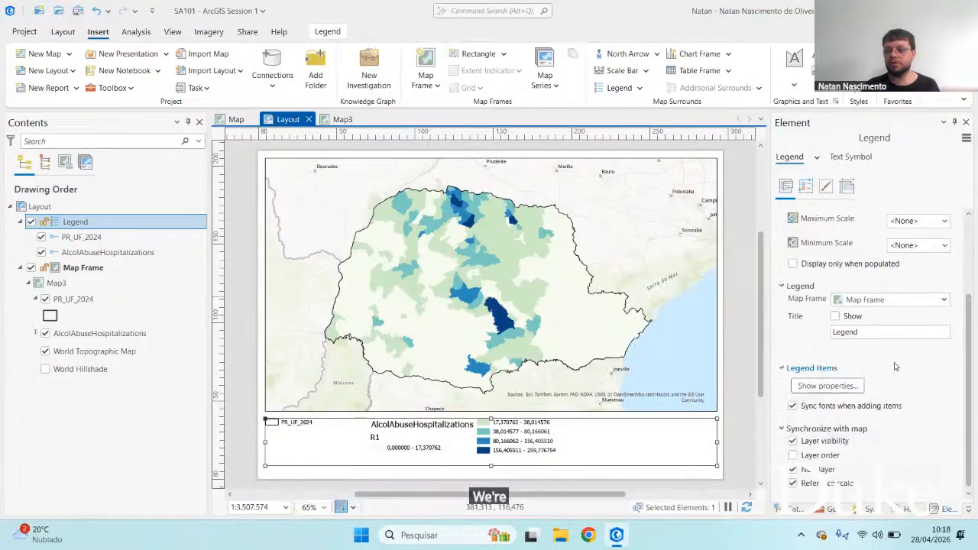
left_click(826, 385)
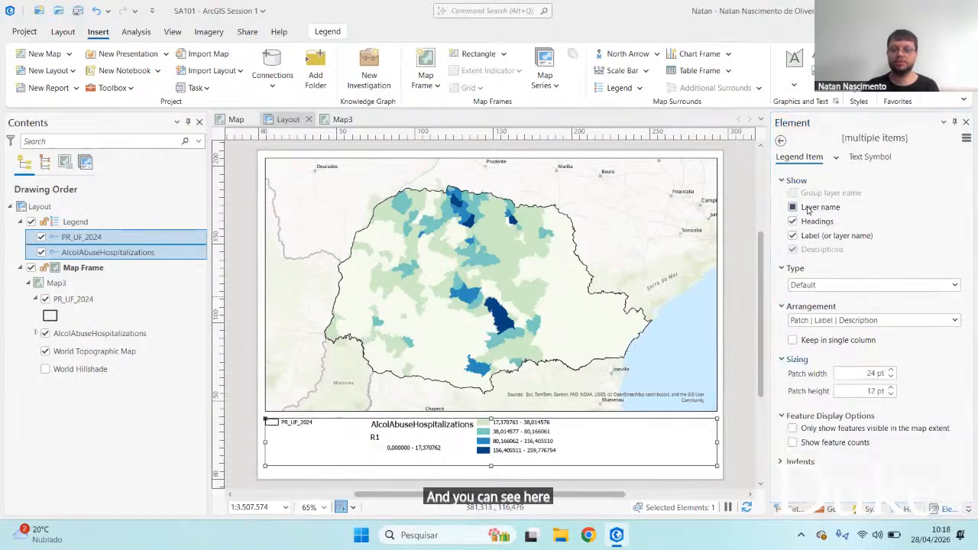
left_click(792, 207)
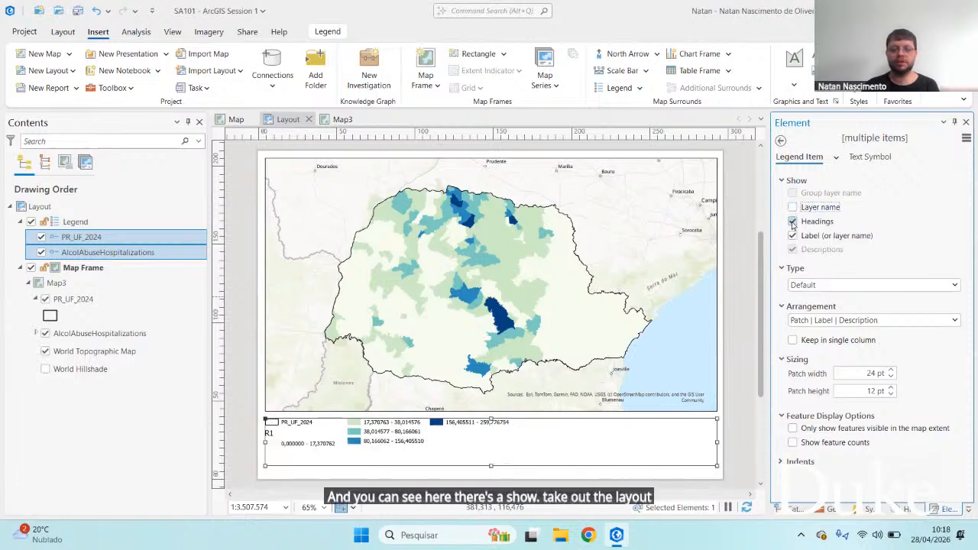
left_click(792, 221)
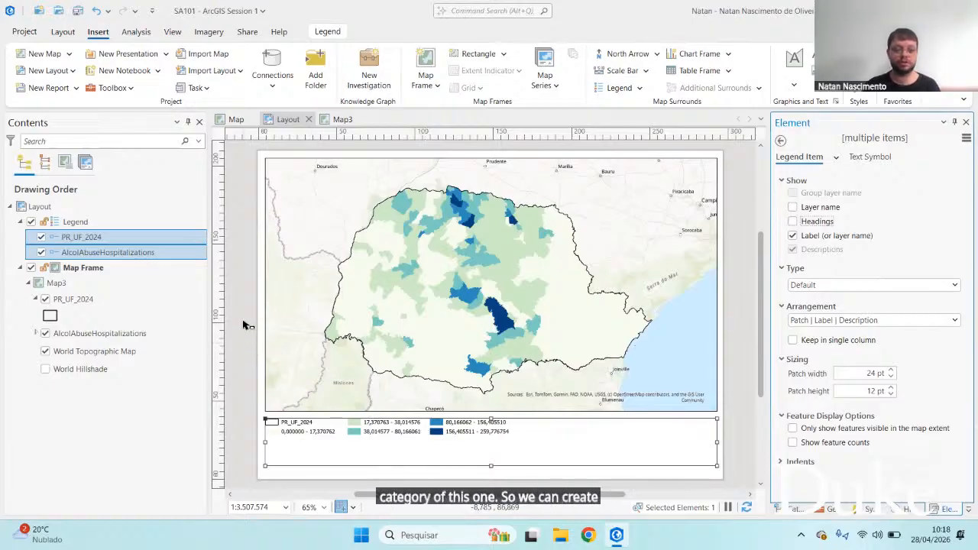
Remove the PR_UF_2024 entry from the legend so it shows only the AlcolAbuseHospitalizations classes
left_click(41, 238)
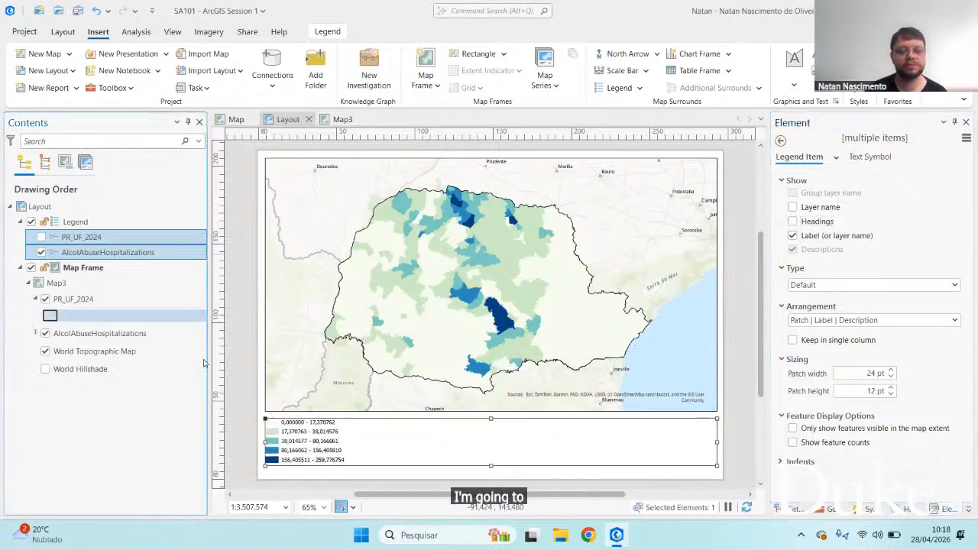
left_click(239, 383)
left_click(310, 453)
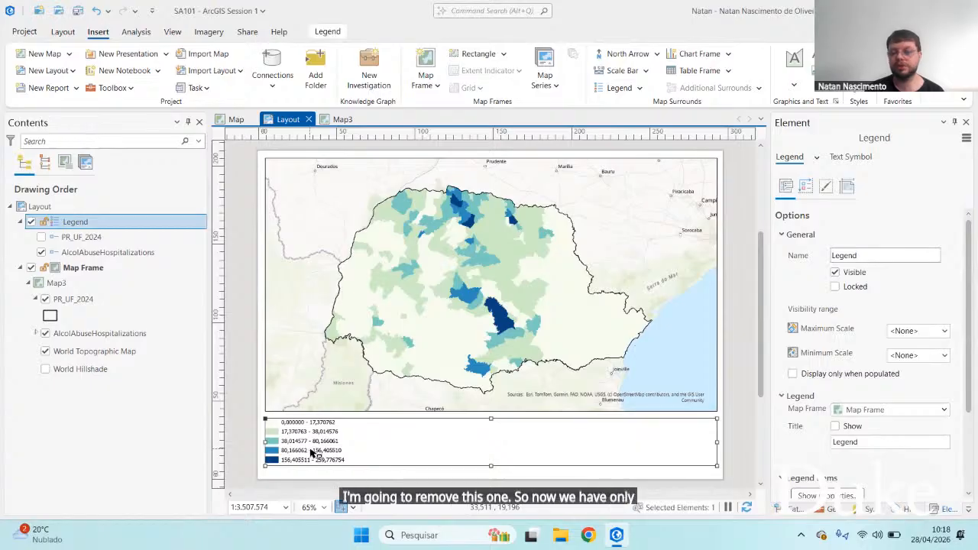
left_click(727, 360)
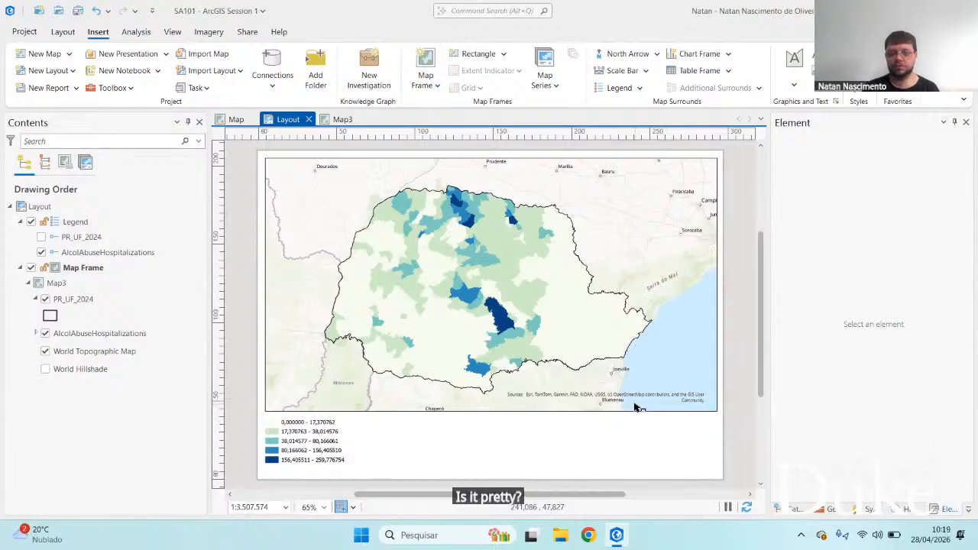
Set the legend's placement anchor point to its centre so the classes sit in the middle of the frame
left_click(588, 438)
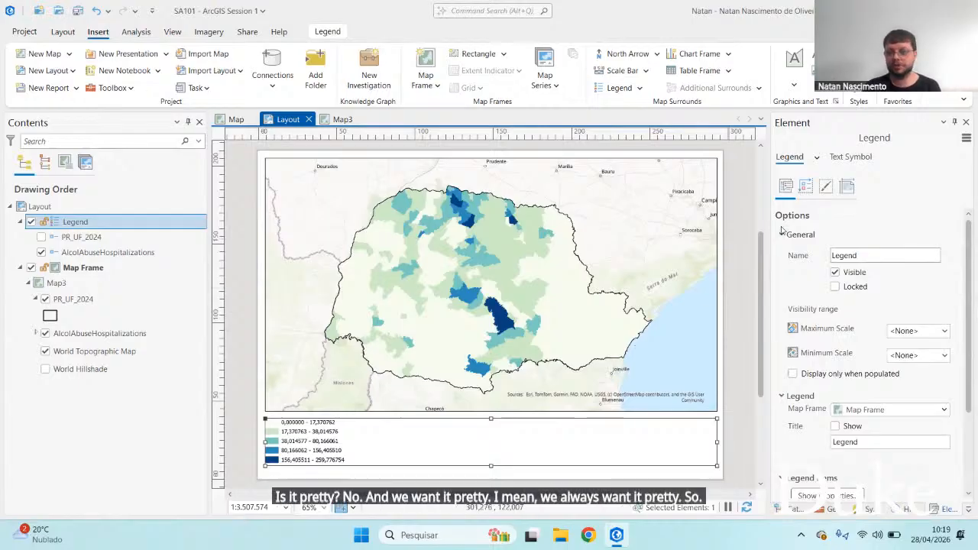
scroll(800, 314, "down", 1)
scroll(800, 313, "up", 1)
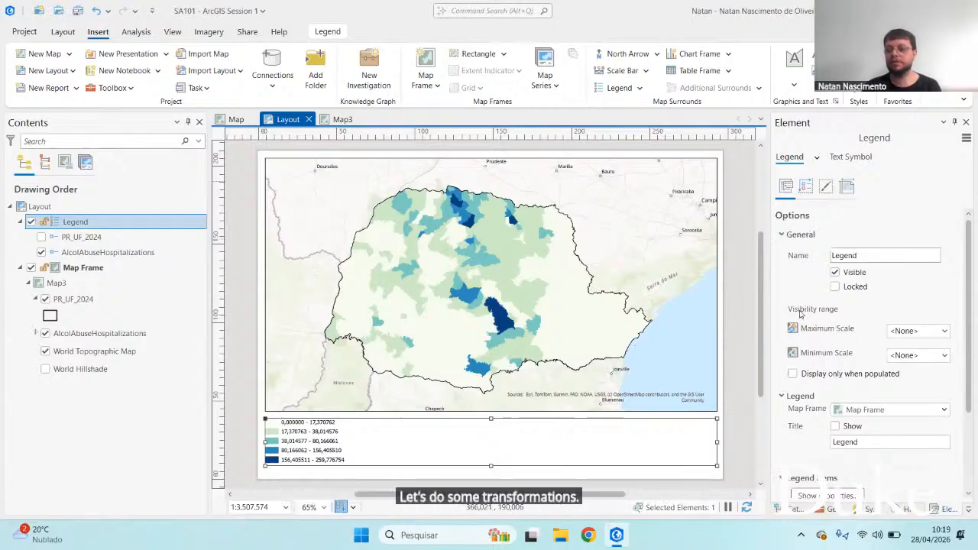
left_click(847, 188)
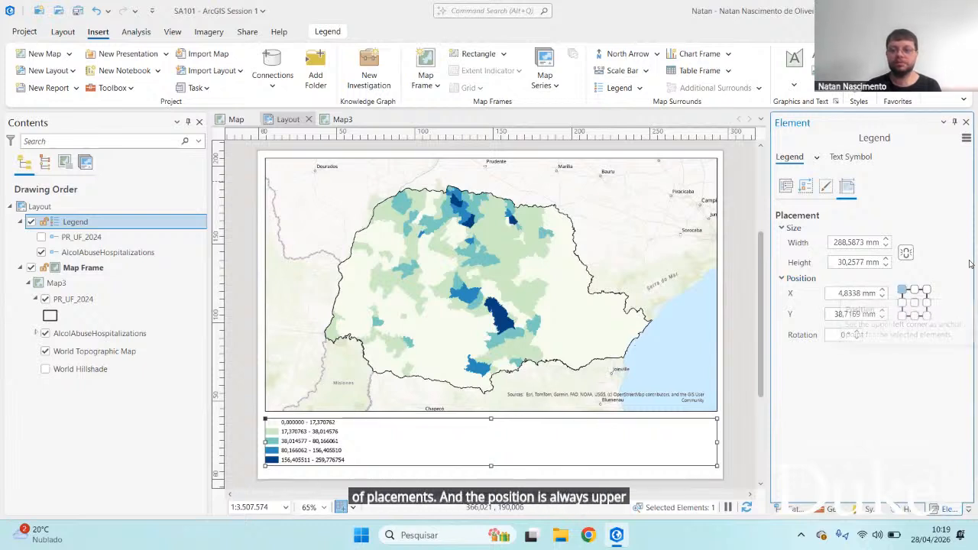
left_click(914, 304)
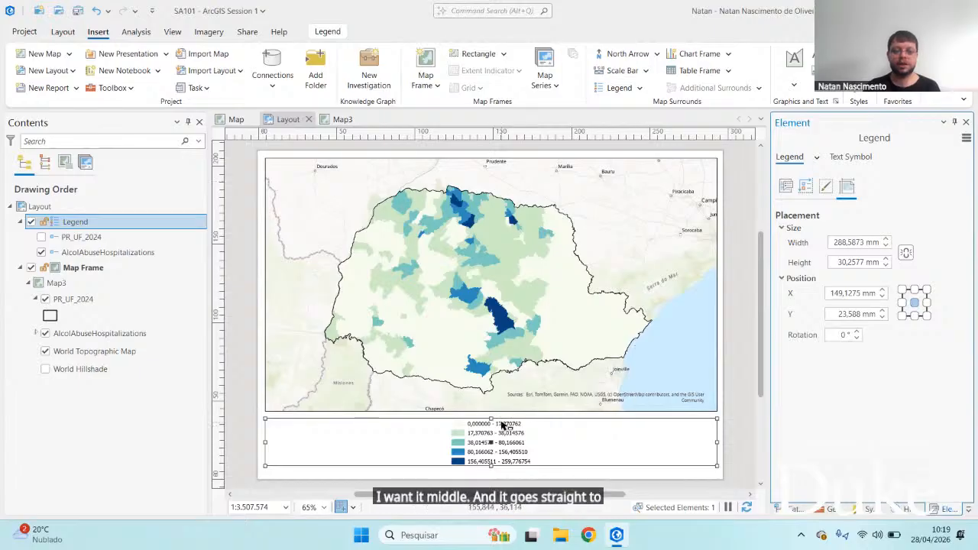
Try stretching the legend frame up over the map and shrink it back into the strip below
left_click_drag(495, 420, 511, 259)
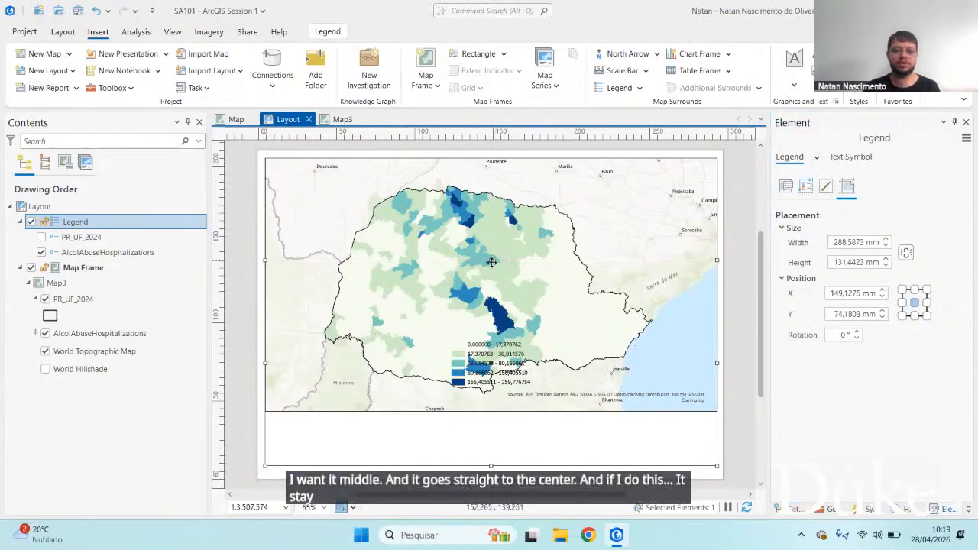
left_click_drag(490, 260, 491, 417)
left_click(737, 433)
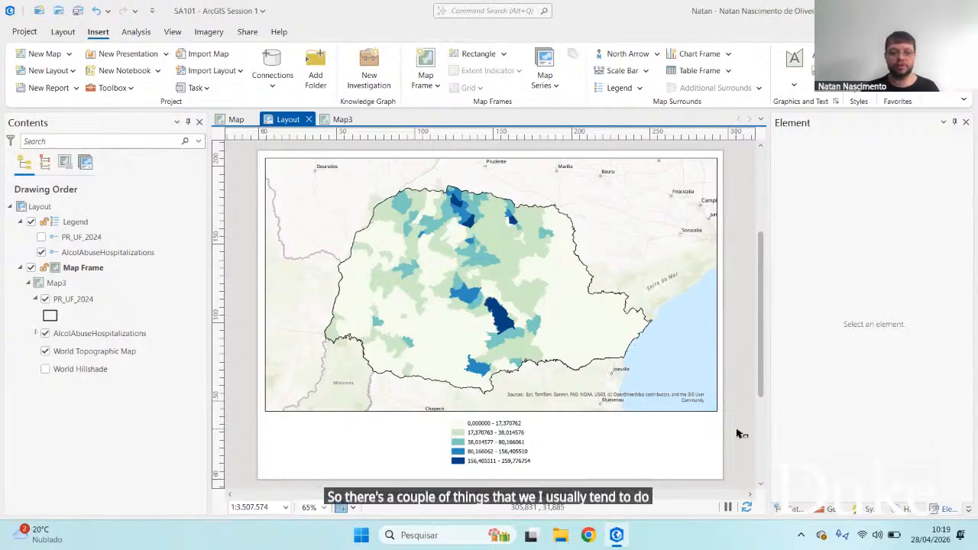
left_click(524, 441)
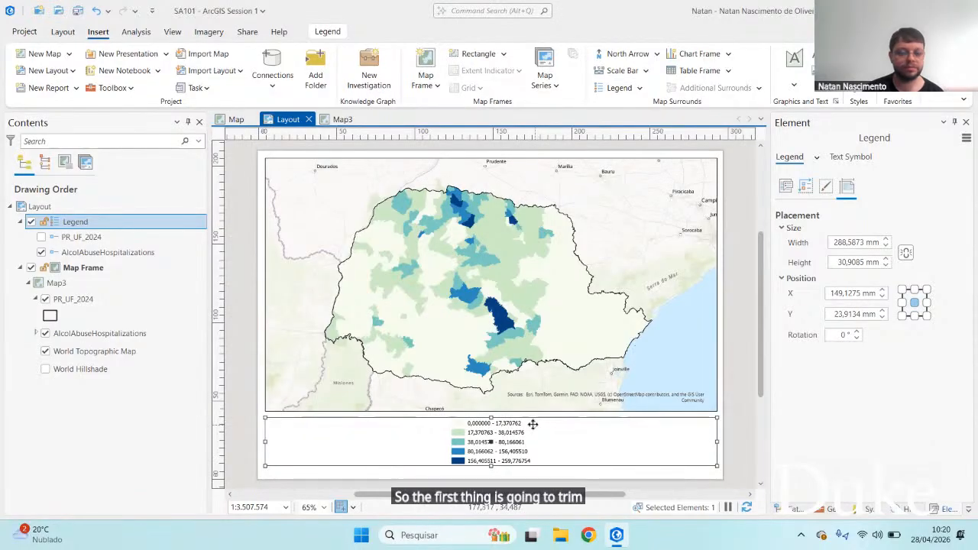
Format the AlcolAbuseHospitalizations class labels in Map3 to 2 decimal places
left_click(337, 118)
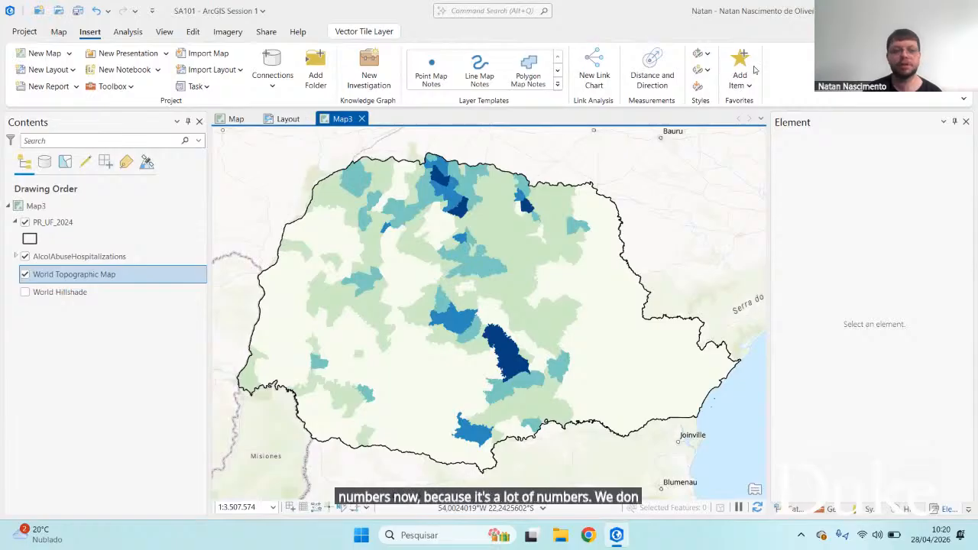
left_click(122, 258)
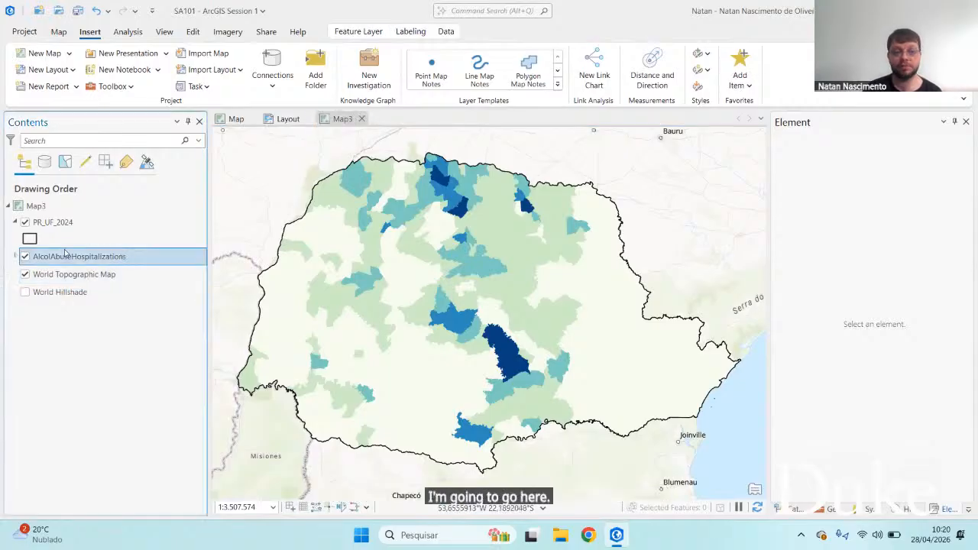
left_click(15, 257)
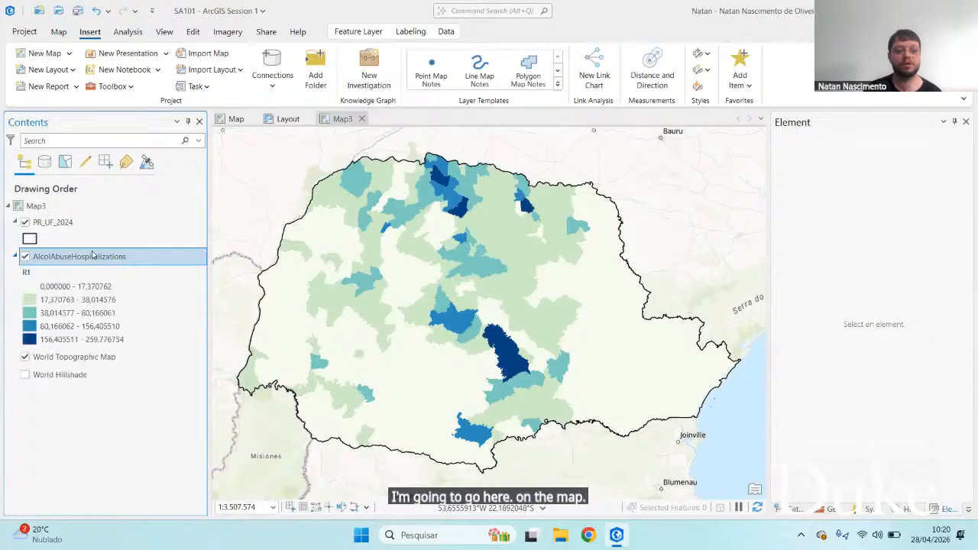
left_click(867, 509)
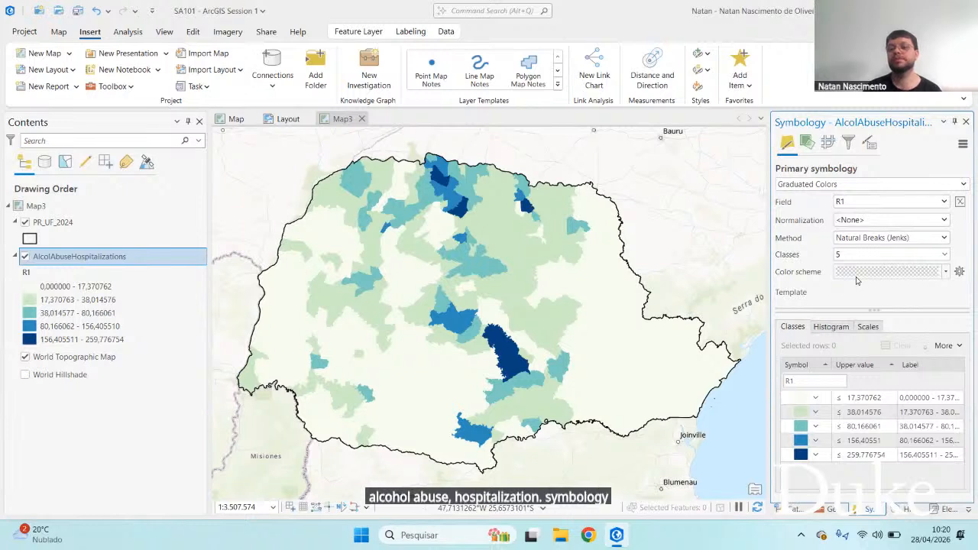
left_click(866, 149)
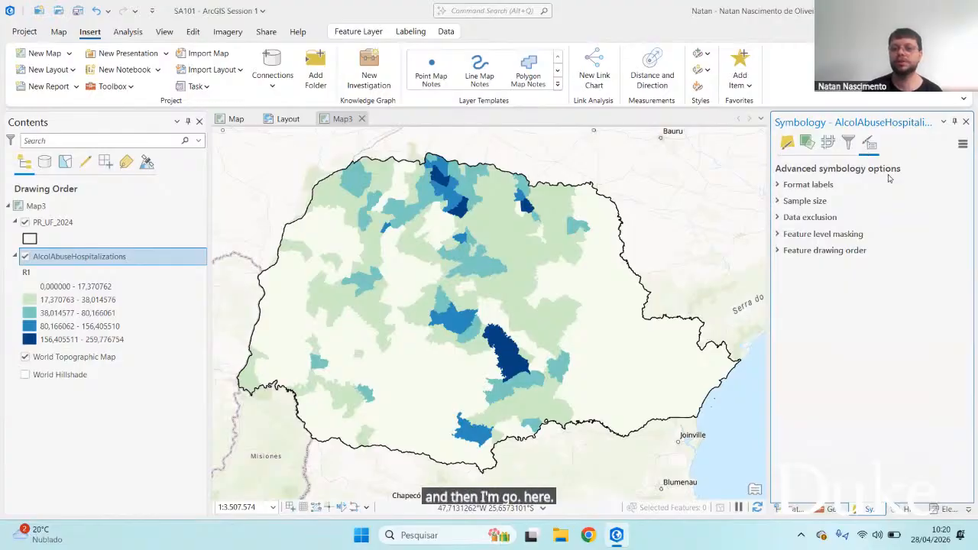
left_click(817, 189)
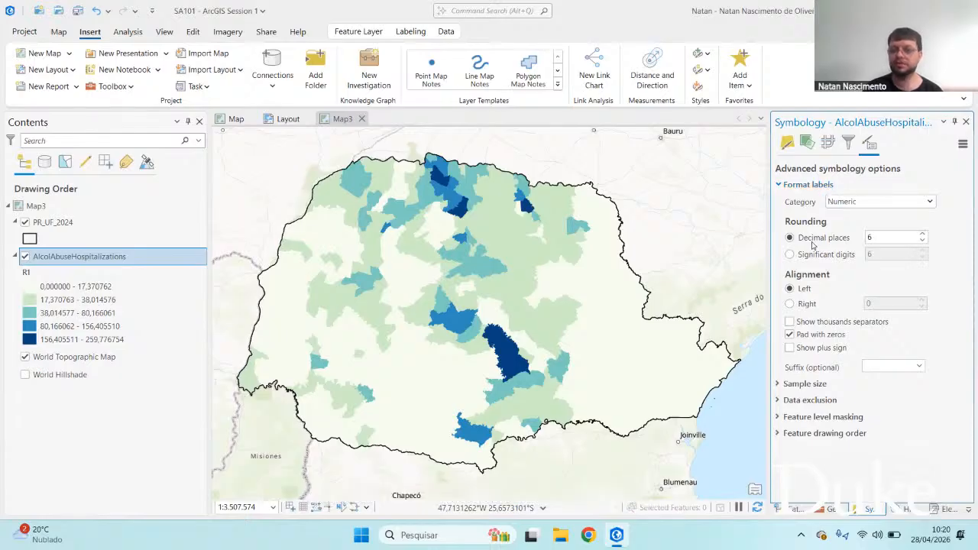
left_click(922, 242)
left_click(922, 242)
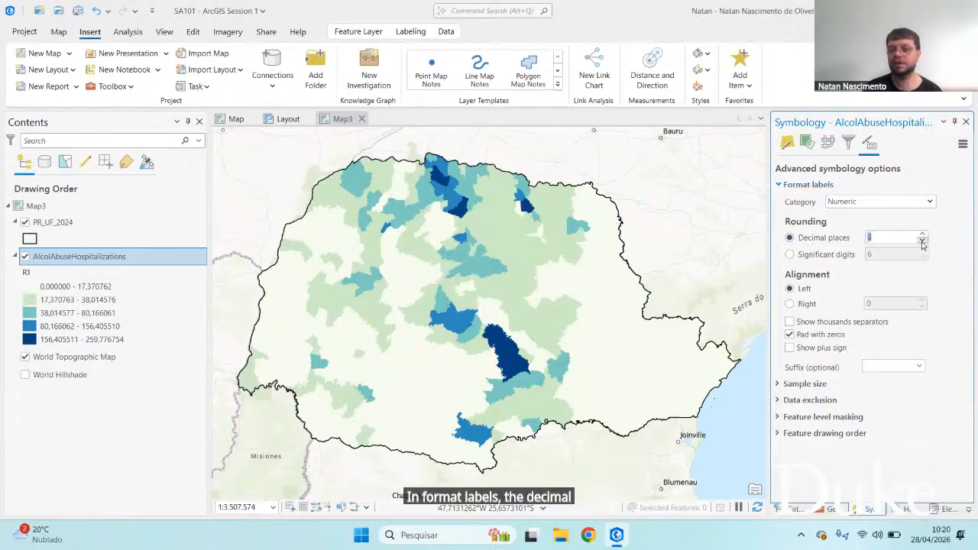
left_click(922, 242)
left_click(922, 242)
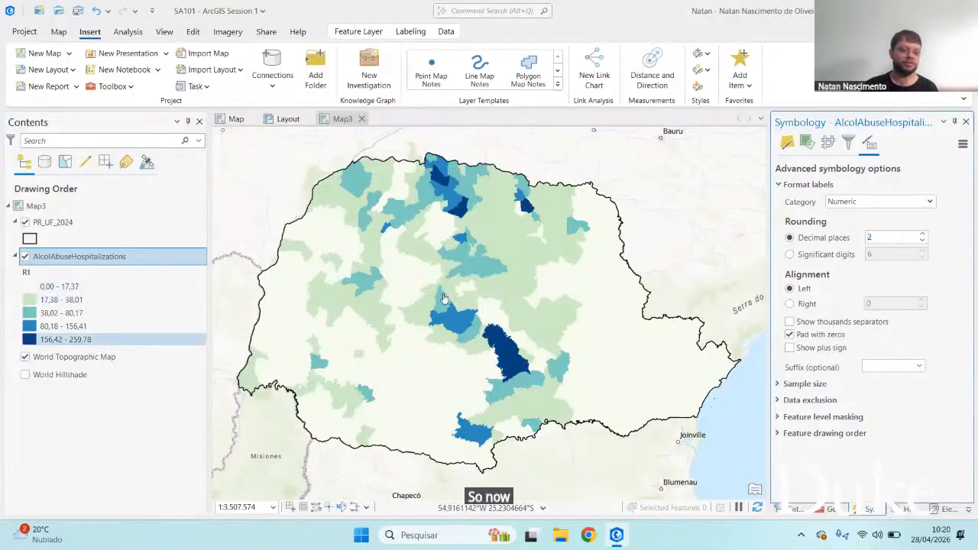
Open the label of the lowest AlcolAbuseHospitalizations class for manual editing
left_click(785, 144)
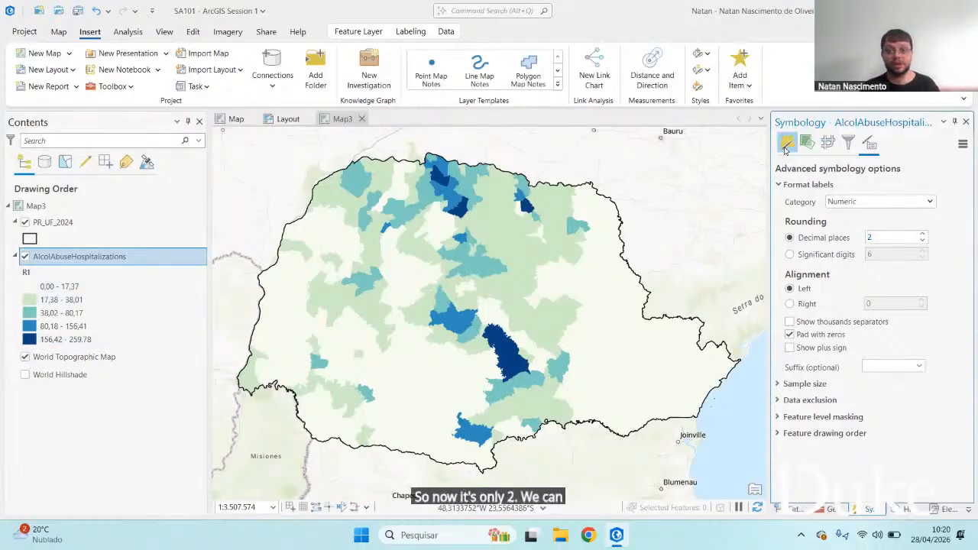
double_click(934, 399)
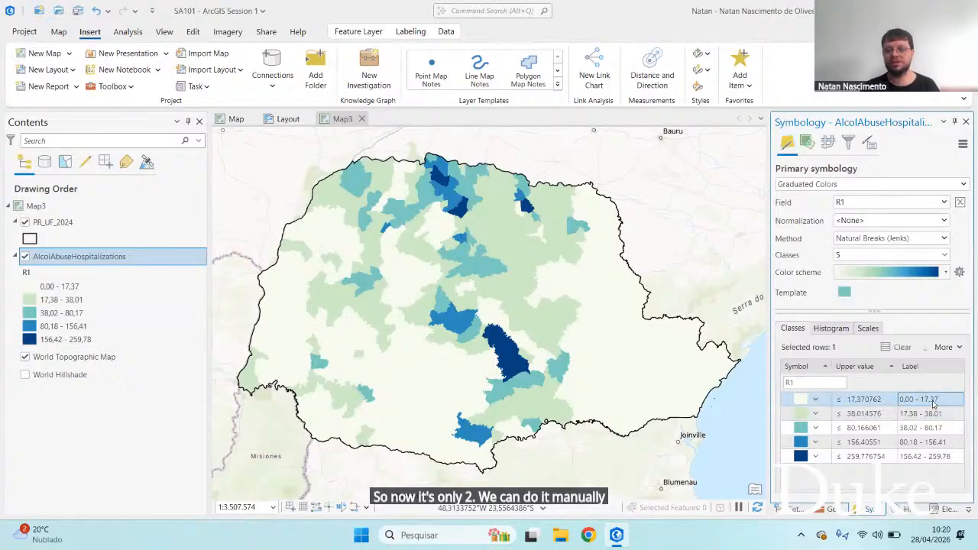
left_click(947, 400)
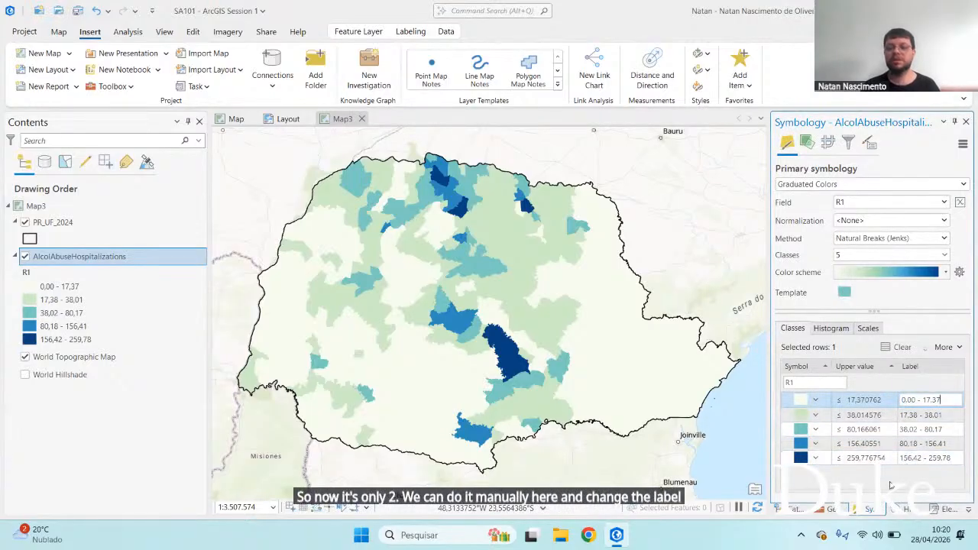
key("Return")
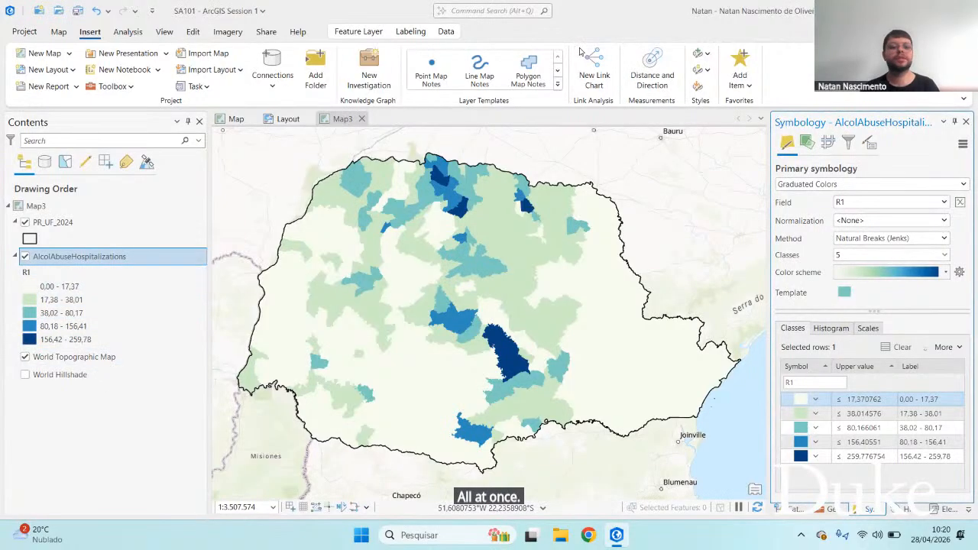
Return to the layout and try different legend frame heights to wrap the classes into several columns
left_click(284, 119)
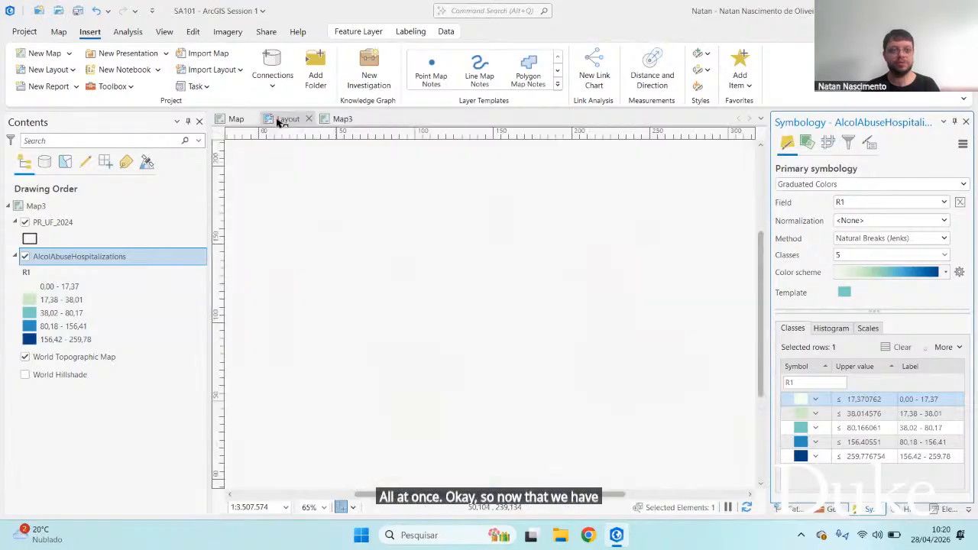
left_click(740, 422)
left_click(587, 439)
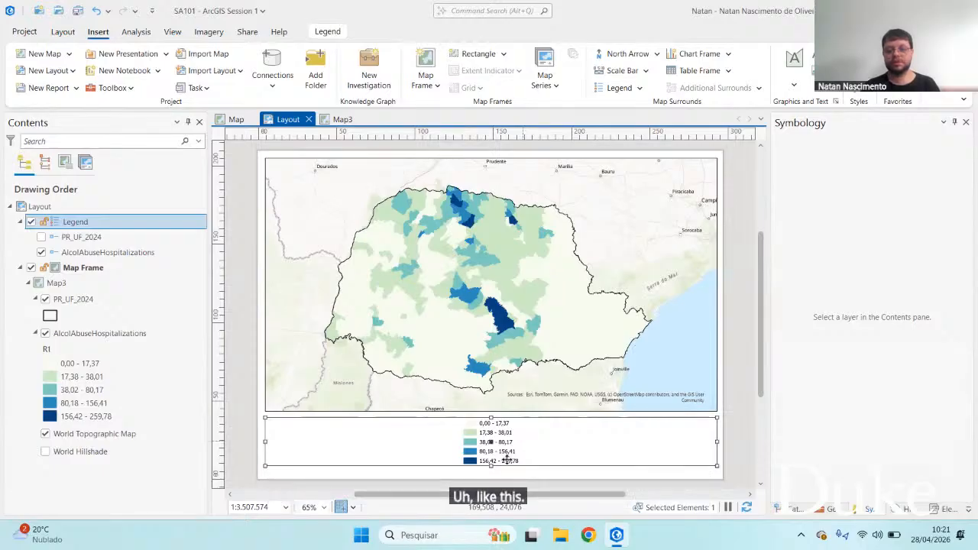
left_click_drag(492, 465, 491, 456)
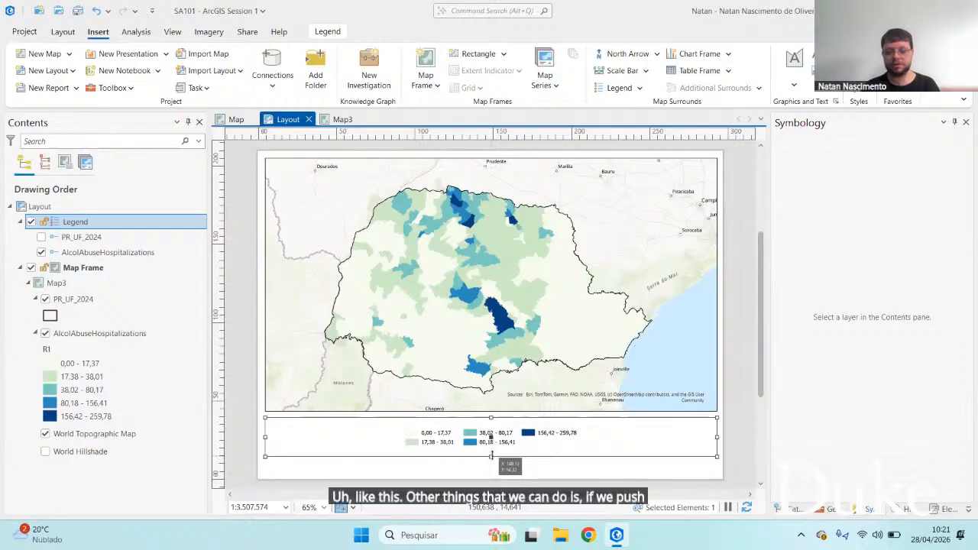
left_click_drag(491, 455, 492, 459)
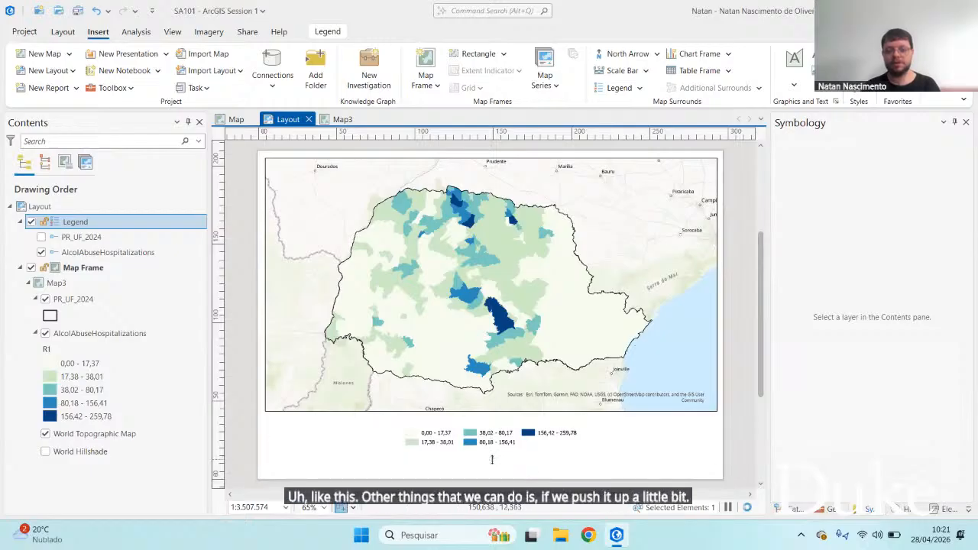
left_click_drag(491, 417, 509, 447)
left_click(729, 435)
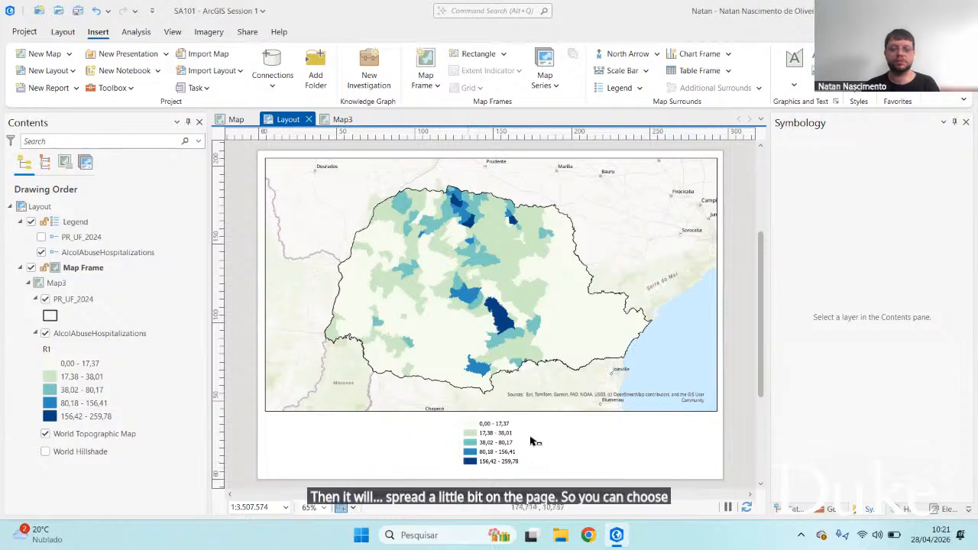
Shorten the legend frame from its lower edge so the five classes wrap into three columns
left_click(506, 442)
left_click_drag(494, 464, 491, 457)
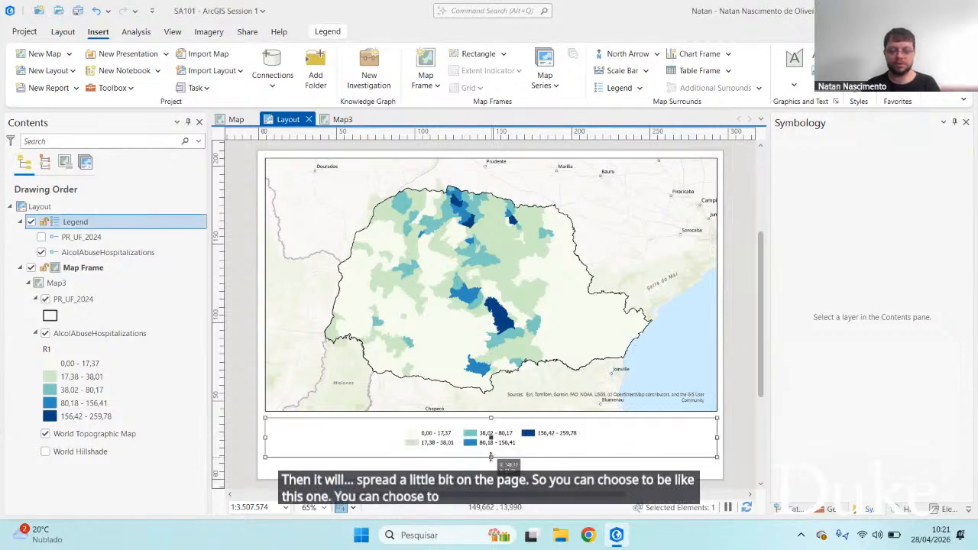
left_click(525, 476)
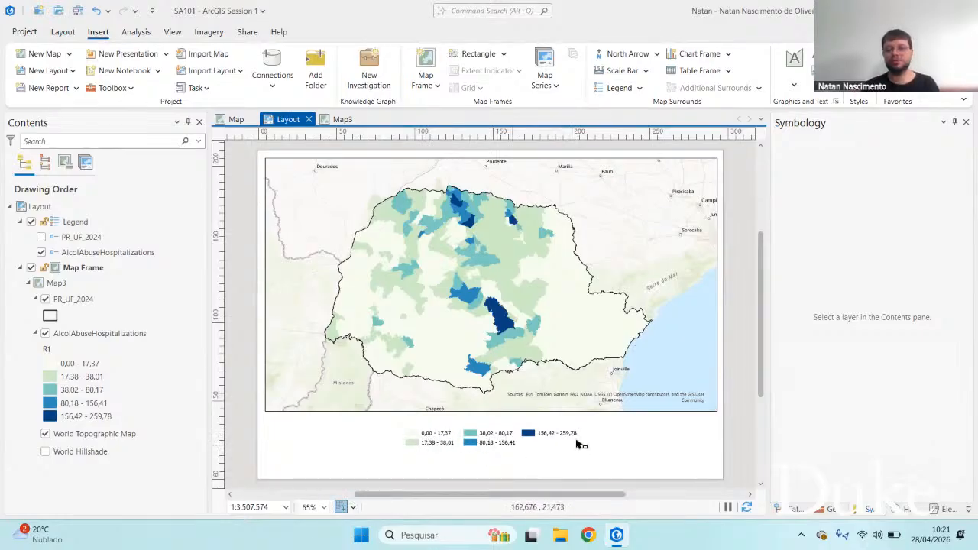
Shorten the legend frame further so all five classes line up in a single horizontal row
left_click(488, 445)
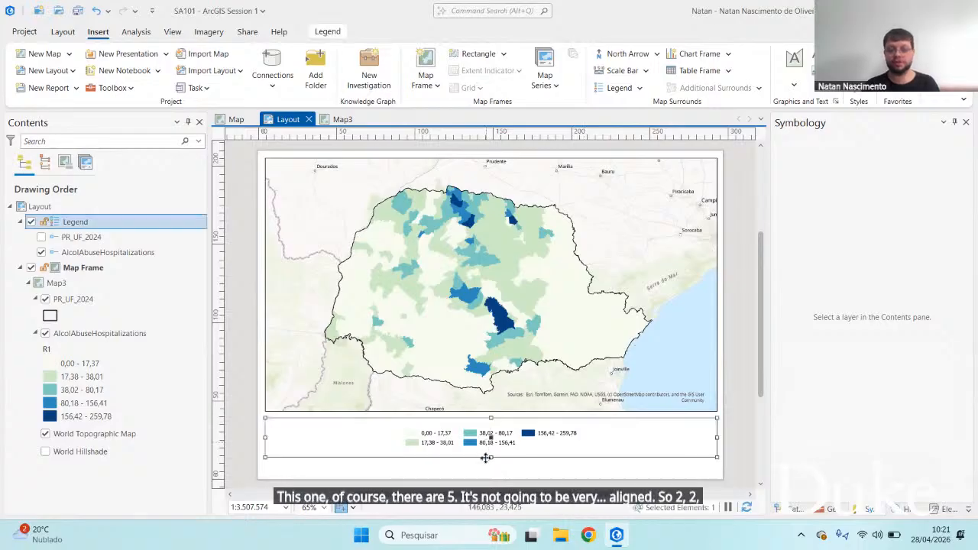
mouse_move(493, 455)
left_mouse_down()
mouse_move(491, 436)
mouse_move(504, 436)
mouse_move(505, 448)
left_mouse_up()
left_click(511, 459)
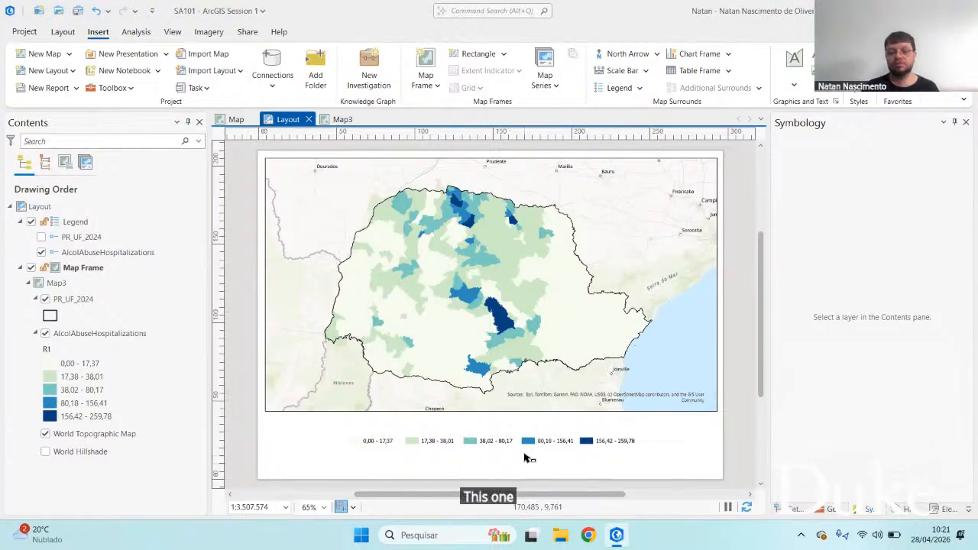
left_click(526, 449)
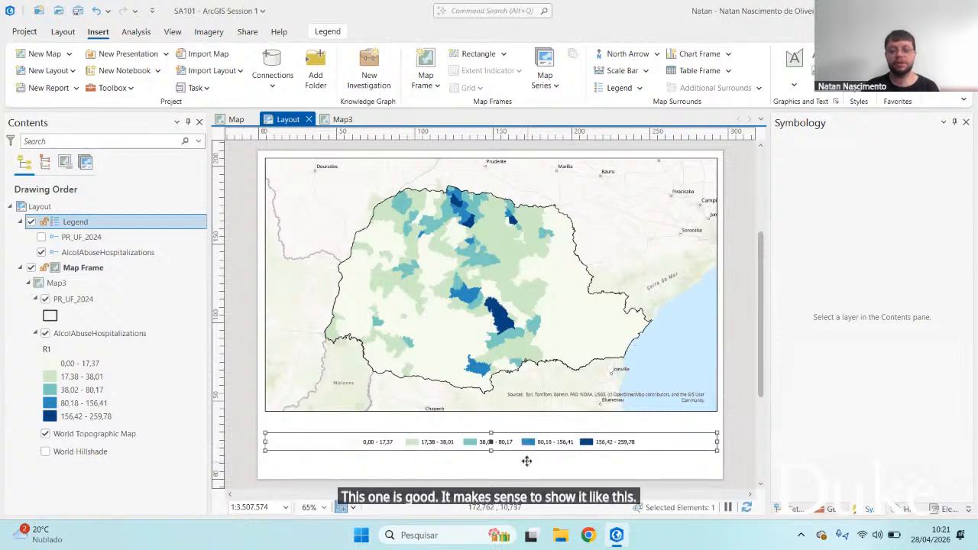
left_click(527, 463)
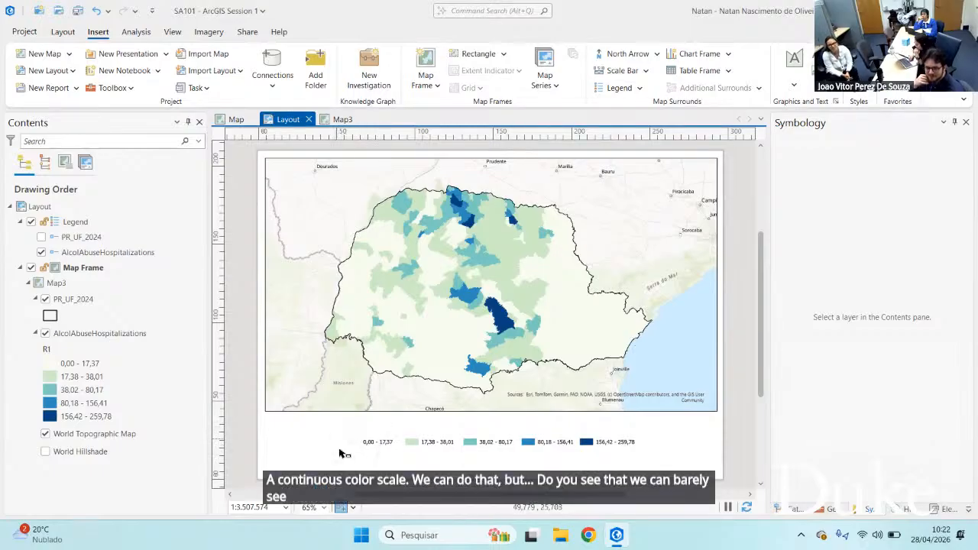
Draw a rectangle graphic outlining the pale 0,00 - 17,37 swatch in the layout legend, matching the swatch's edges
scroll(352, 451, "up", 5)
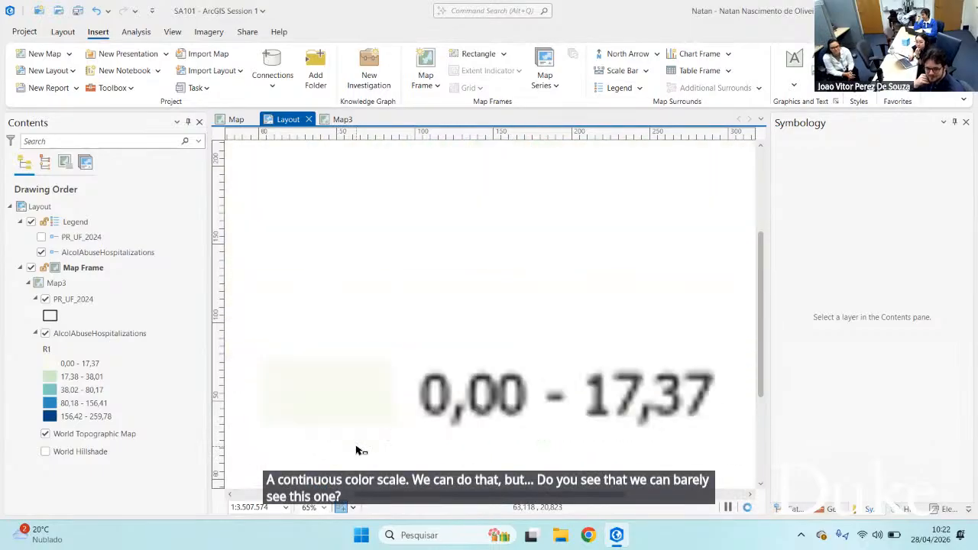
scroll(356, 451, "down", 5)
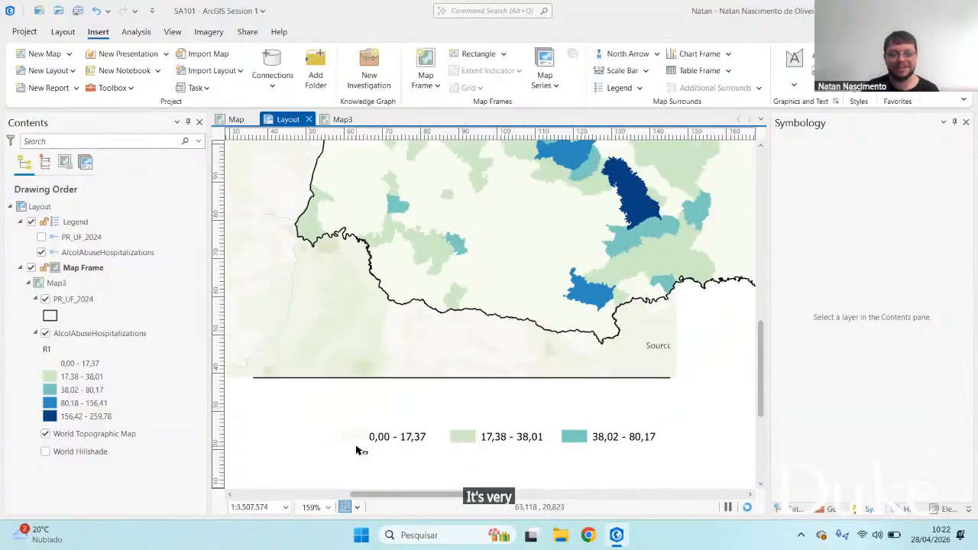
scroll(356, 450, "down", 6)
scroll(348, 452, "up", 2)
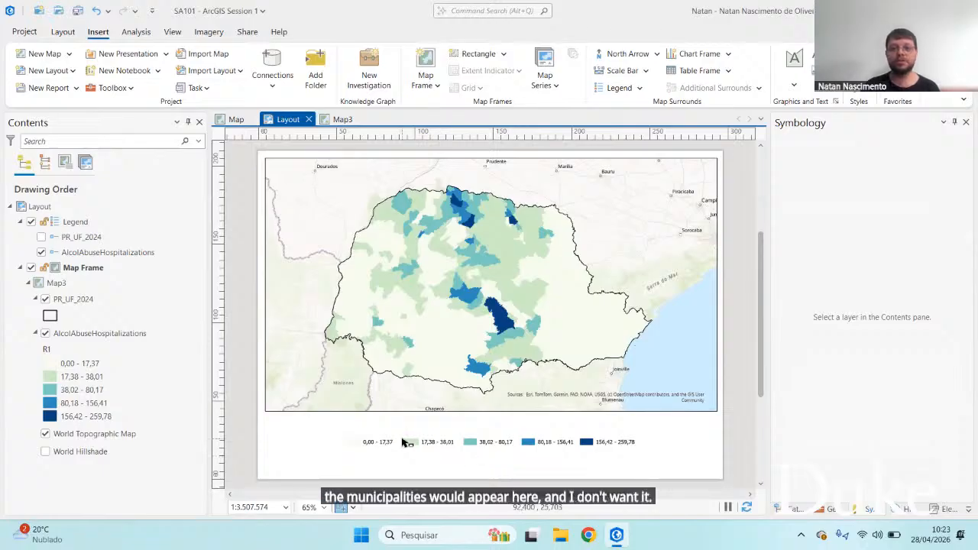
left_click(790, 86)
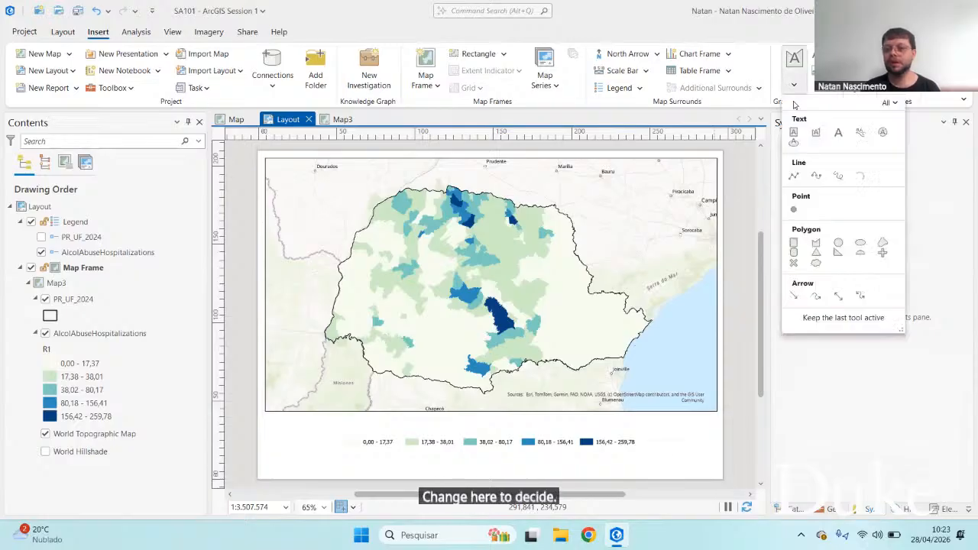
left_click(794, 243)
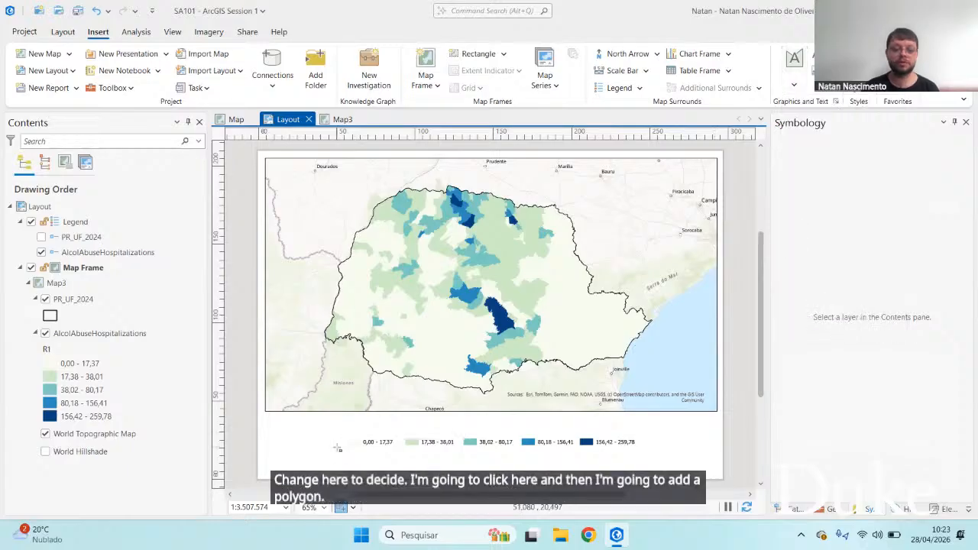
scroll(337, 448, "up", 5)
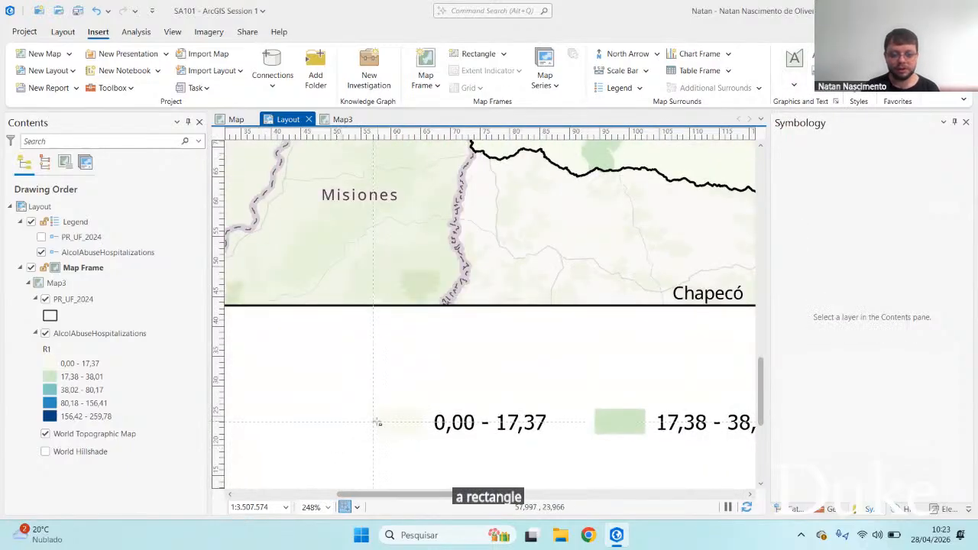
scroll(377, 421, "up", 4)
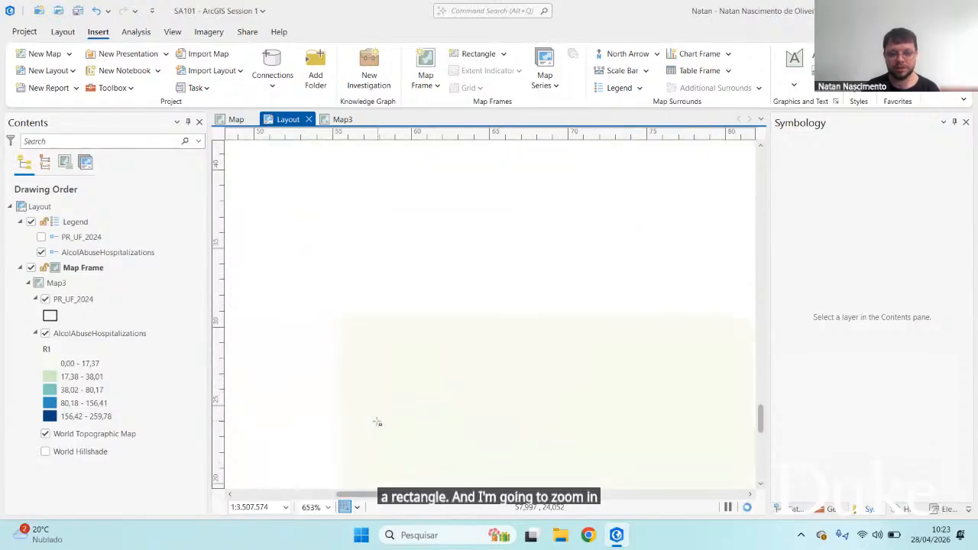
scroll(375, 421, "up", 1)
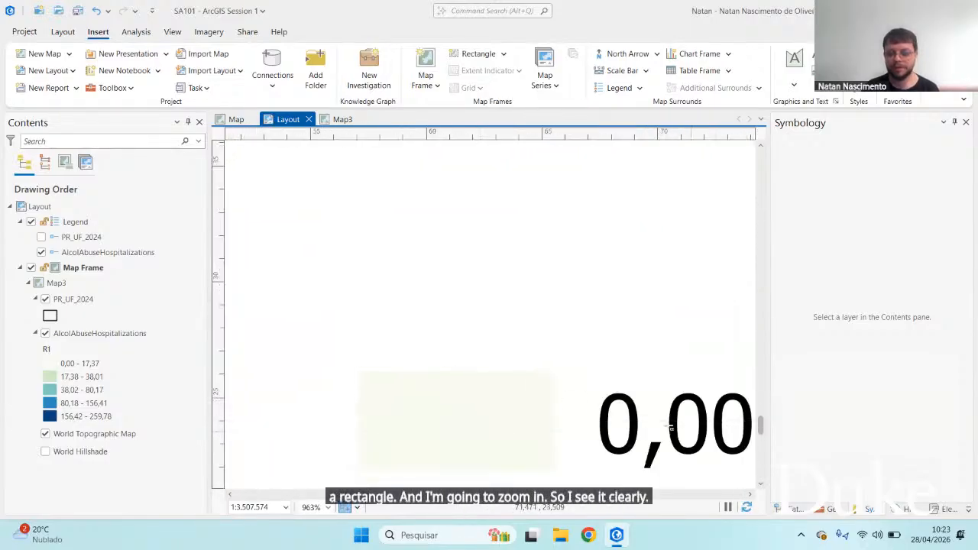
scroll(669, 427, "down", 3)
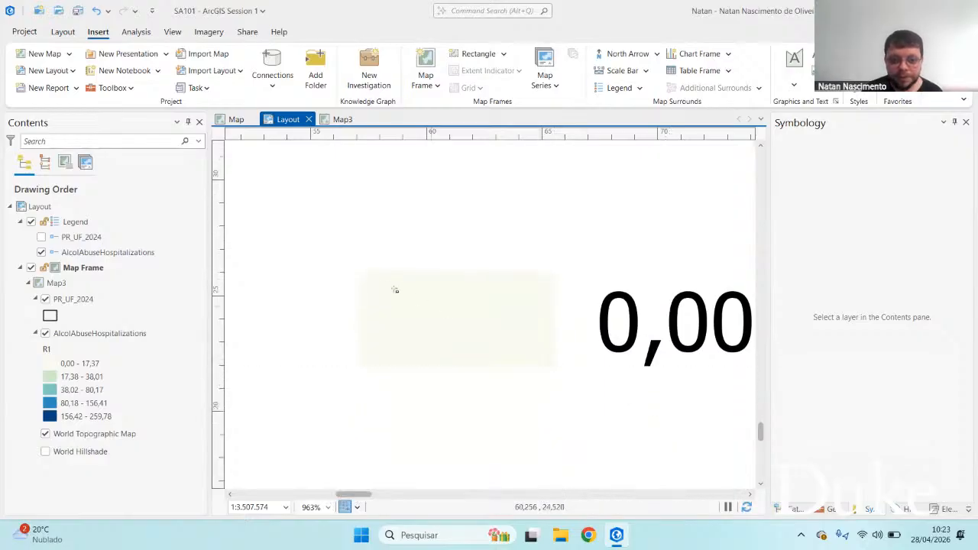
mouse_move(376, 284)
left_mouse_down()
mouse_move(515, 359)
mouse_move(558, 371)
left_mouse_up()
scroll(558, 372, "down", 10)
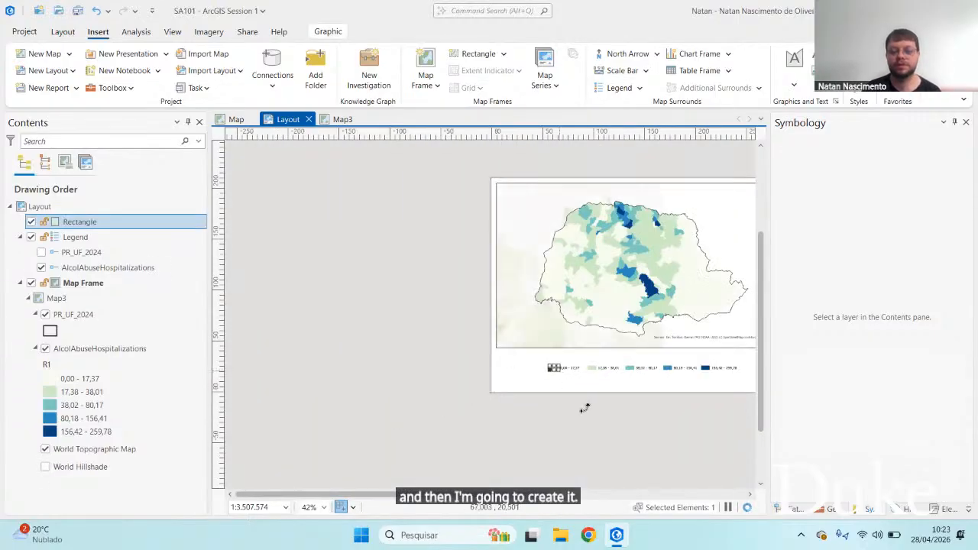
left_click(585, 411)
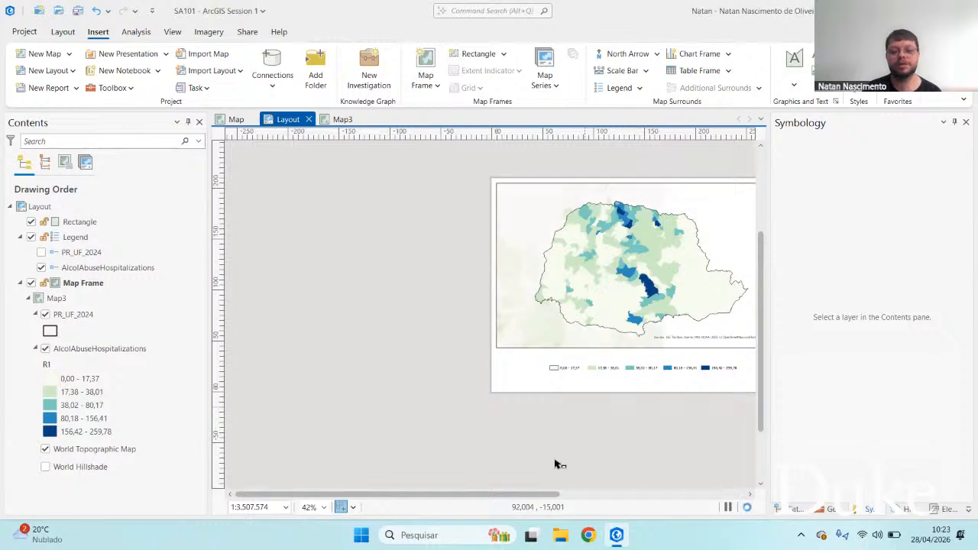
Review the whole layout page, checking how the outlined 0,00 - 17,37 swatch looks in the legend below the map
left_click_drag(542, 494, 621, 494)
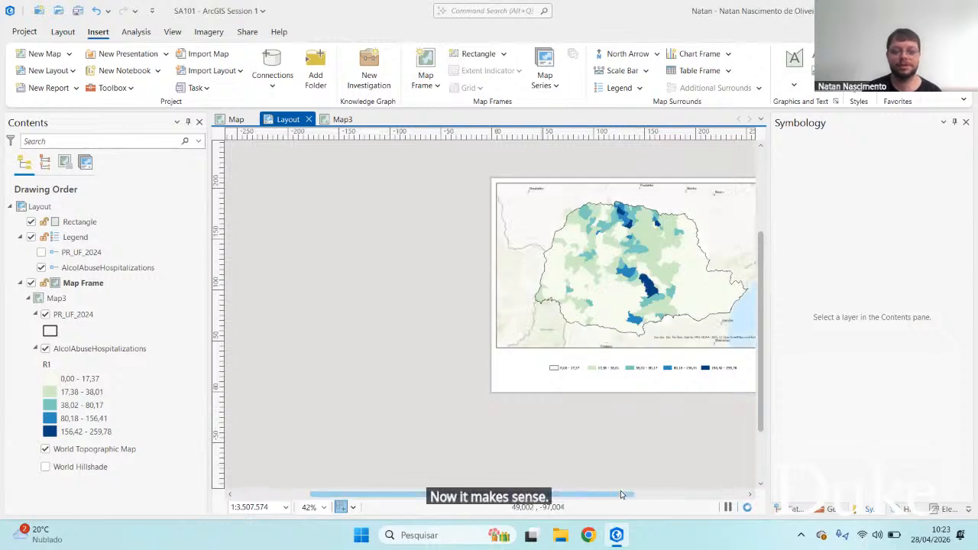
left_click_drag(763, 398, 762, 365)
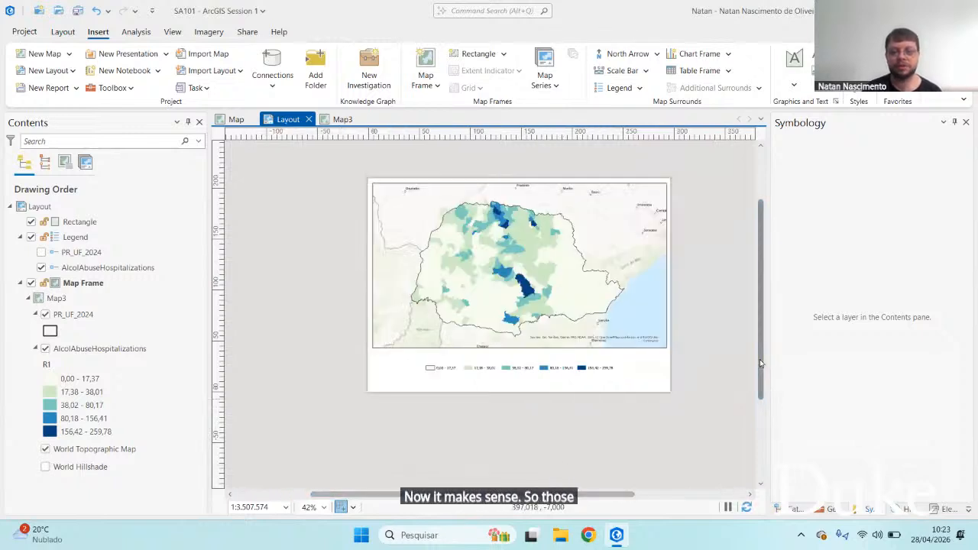
scroll(632, 331, "up", 4)
scroll(633, 332, "down", 4)
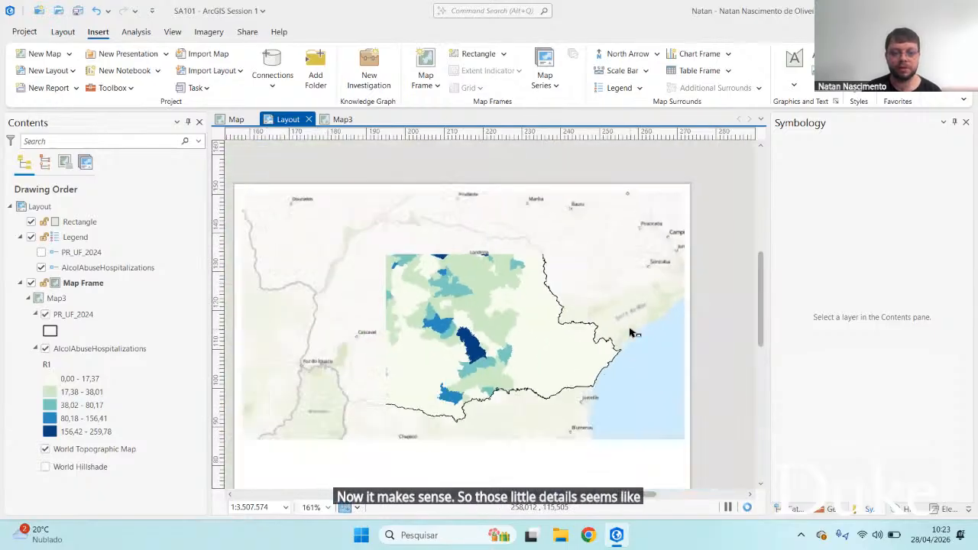
left_click_drag(759, 304, 759, 317)
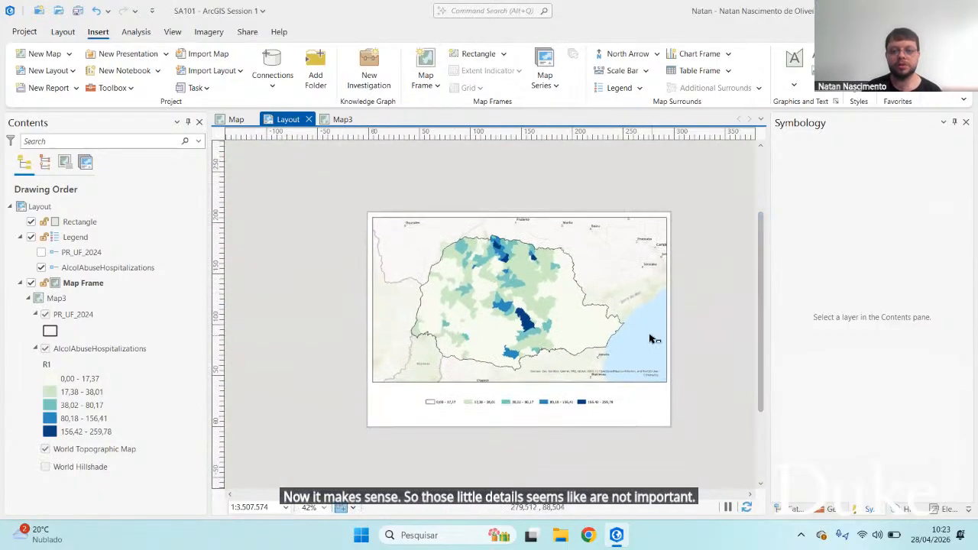
scroll(649, 338, "up", 2)
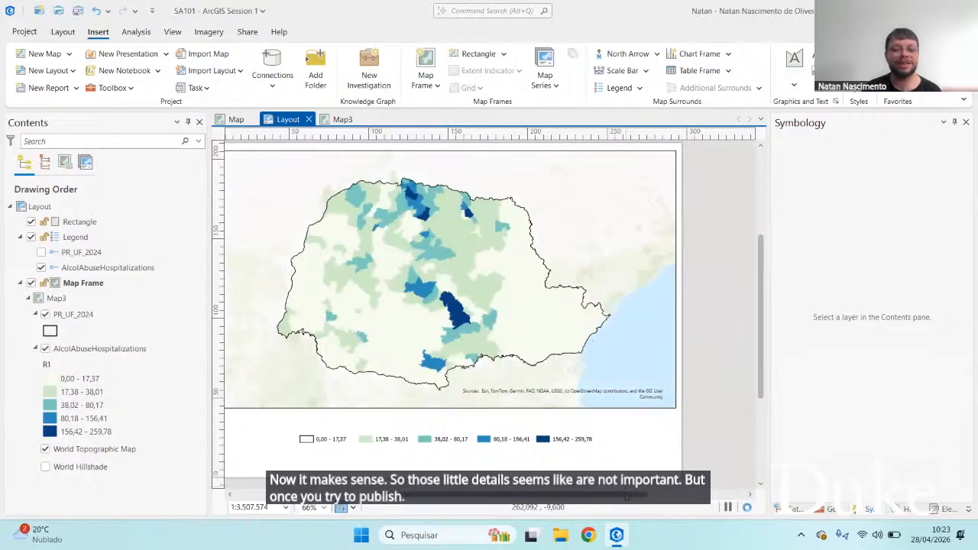
left_click_drag(593, 494, 591, 495)
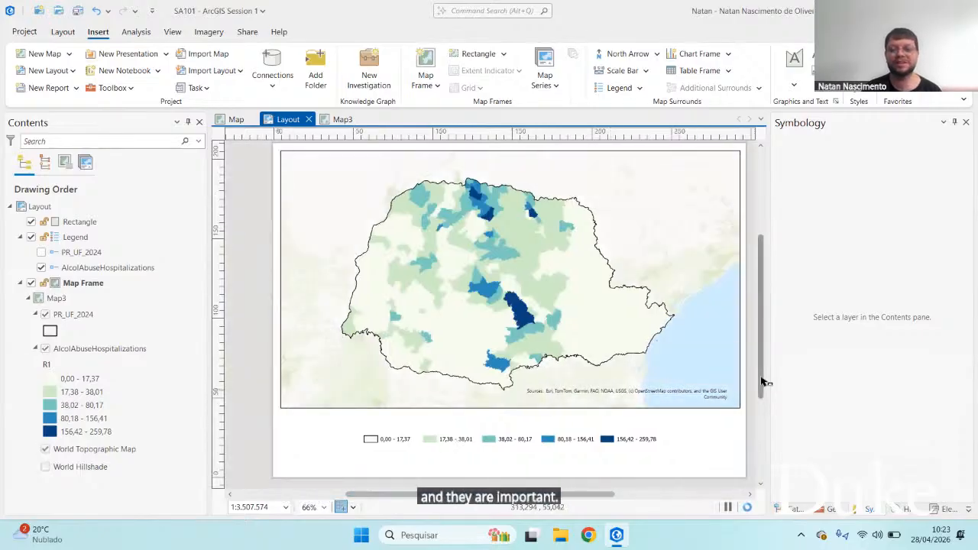
left_click_drag(761, 378, 761, 369)
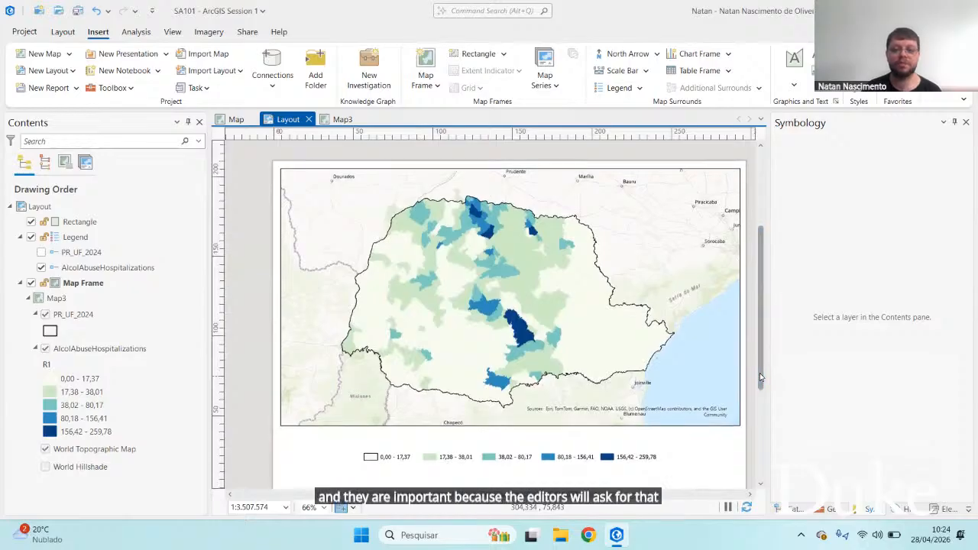
left_click_drag(760, 376, 760, 386)
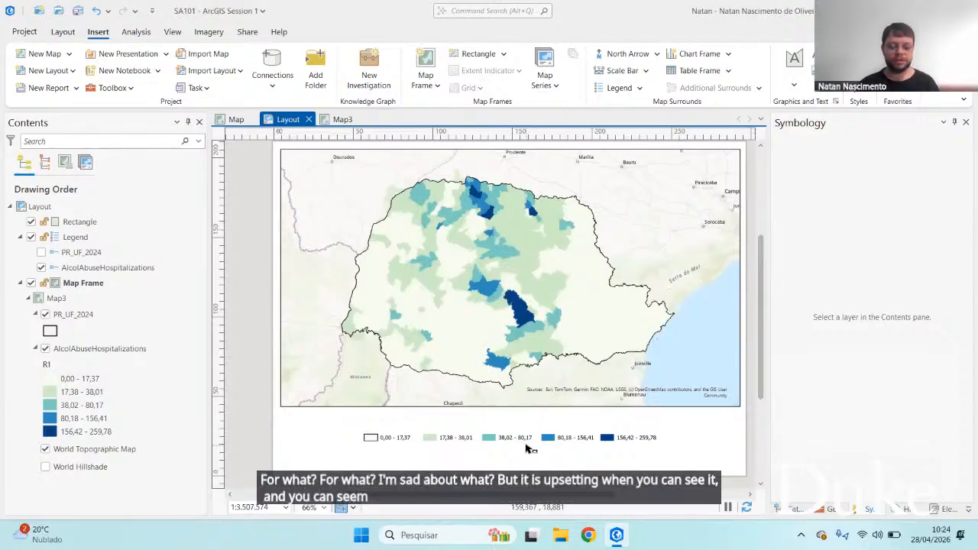
Duplicate the swatch outline rectangle and place the copy exactly over the 17,38 - 38,01 legend swatch
left_click(371, 439)
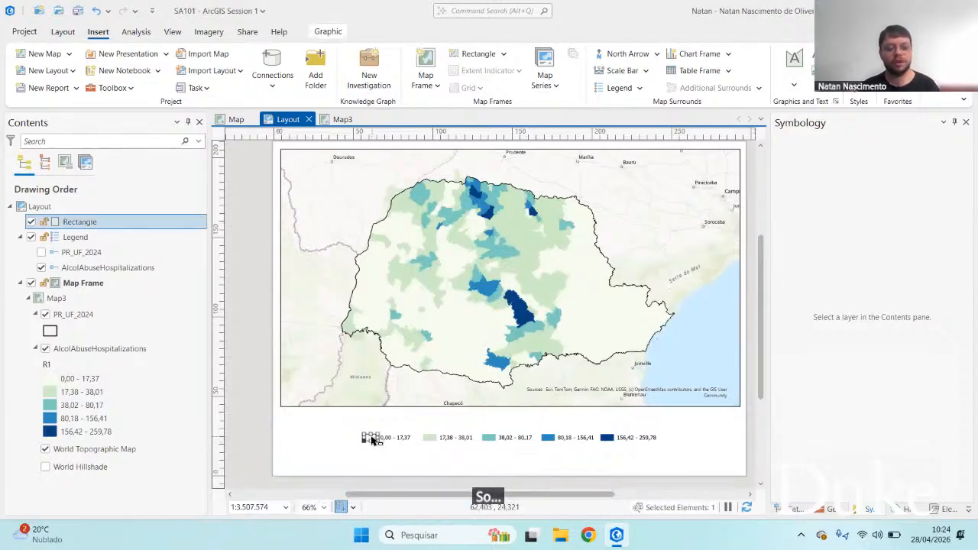
left_click(387, 461)
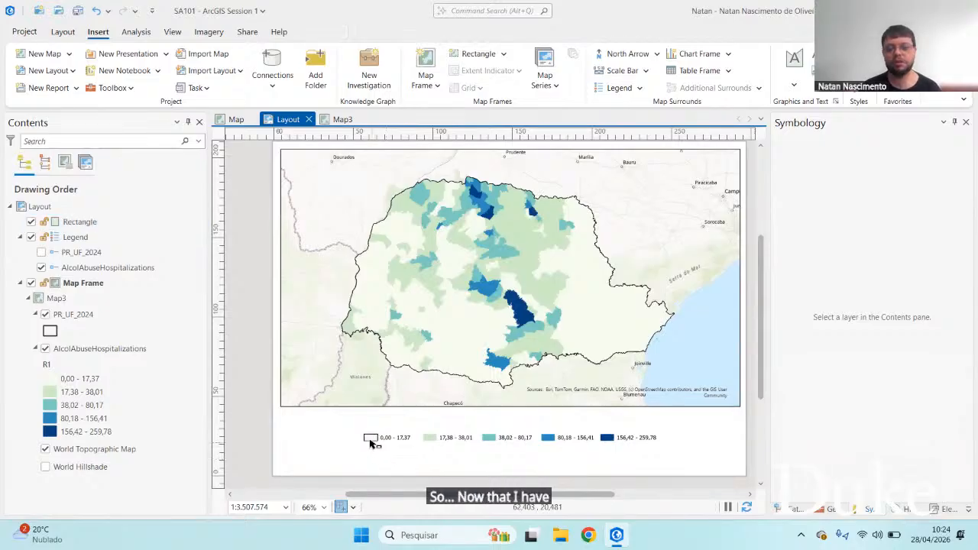
left_click(371, 439)
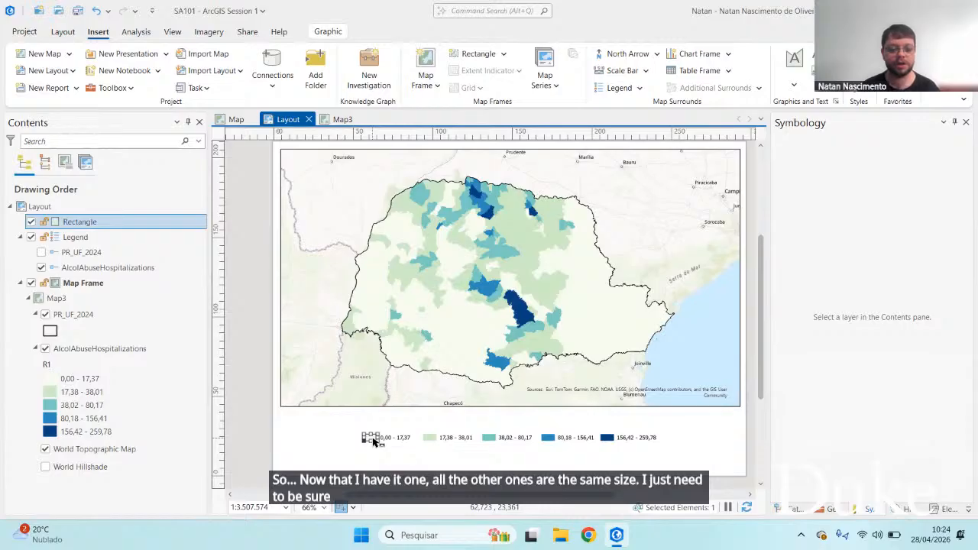
key("ctrl+v")
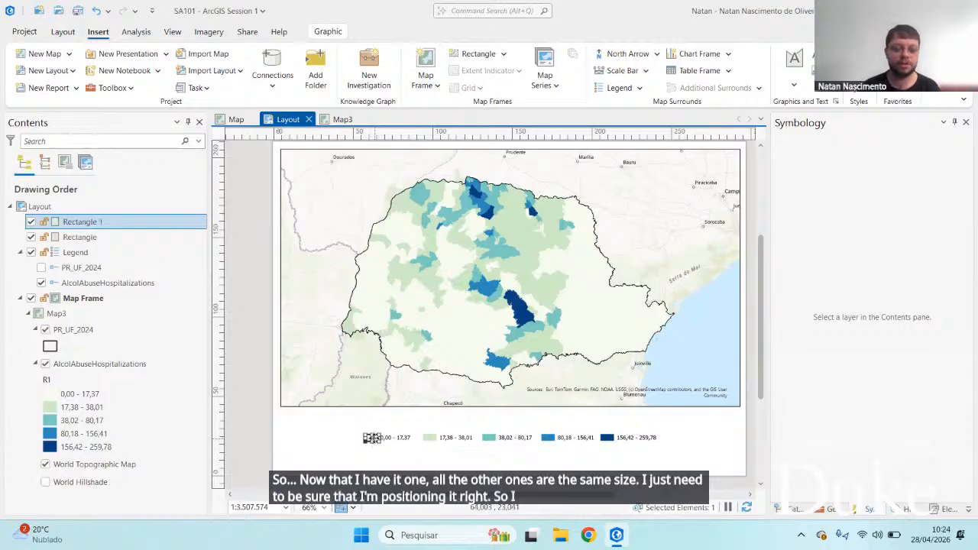
left_click_drag(374, 441, 414, 443)
scroll(433, 434, "up", 5)
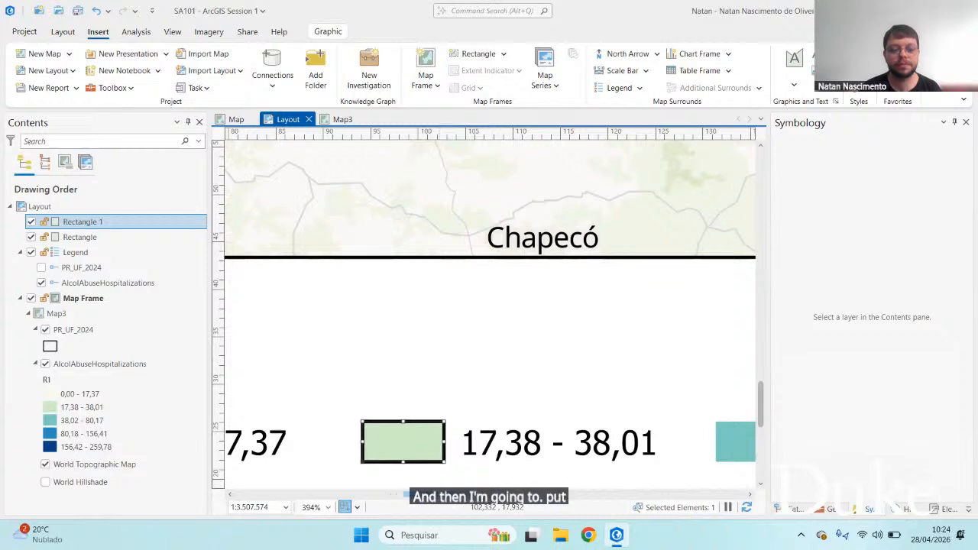
Make another copy of the outline rectangle and fit it over the 38,02 - 80,17 legend swatch
left_click_drag(446, 494, 462, 494)
key("ctrl+c")
key("ctrl+v")
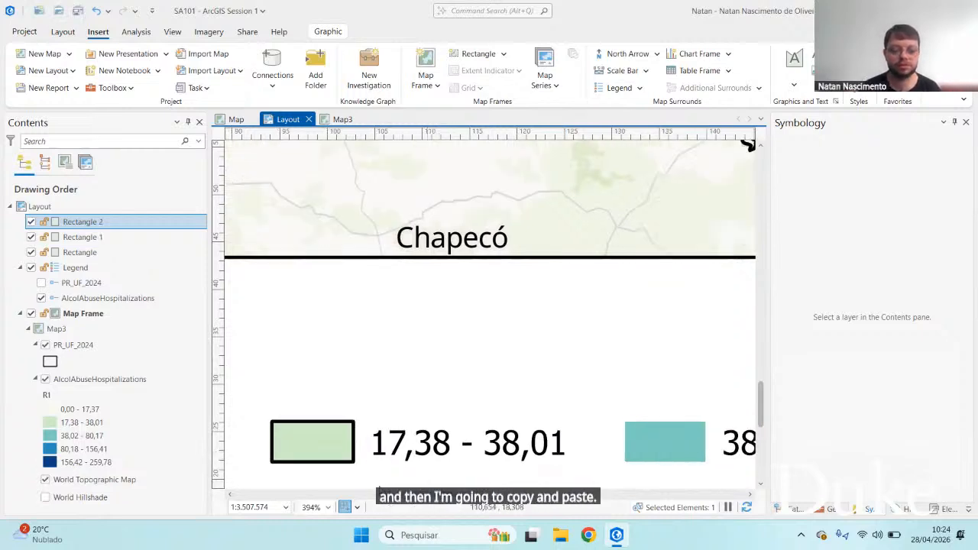
left_click(370, 493)
left_click_drag(407, 449, 774, 361)
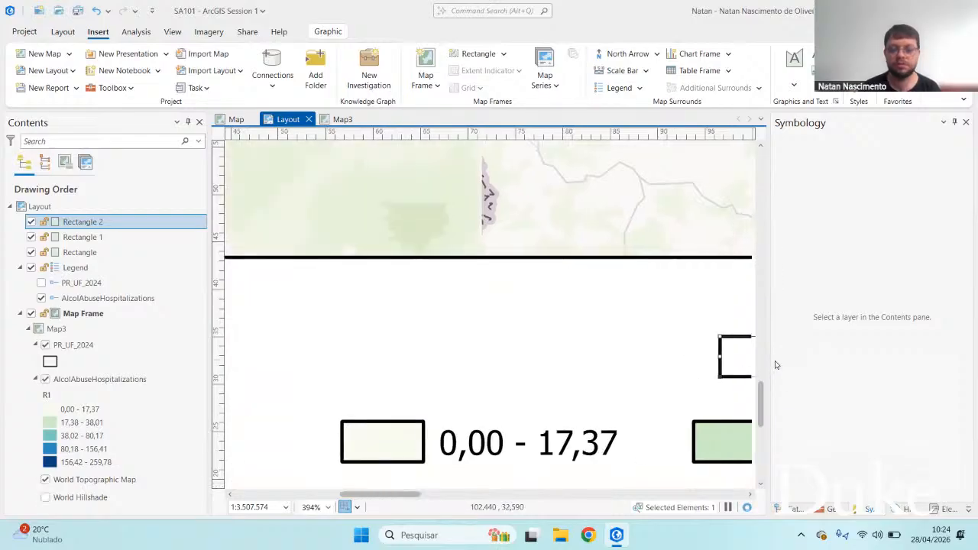
left_click_drag(404, 494, 472, 494)
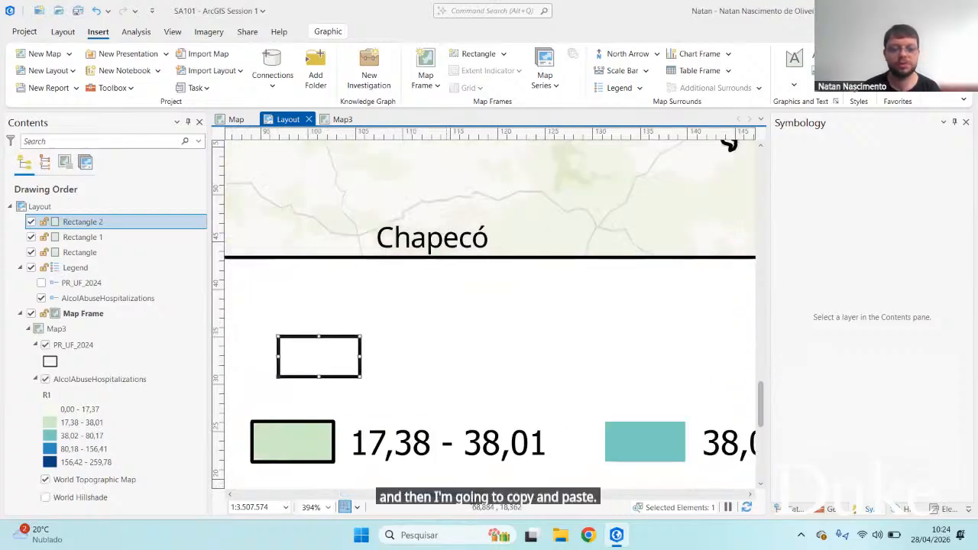
left_click_drag(343, 371, 648, 464)
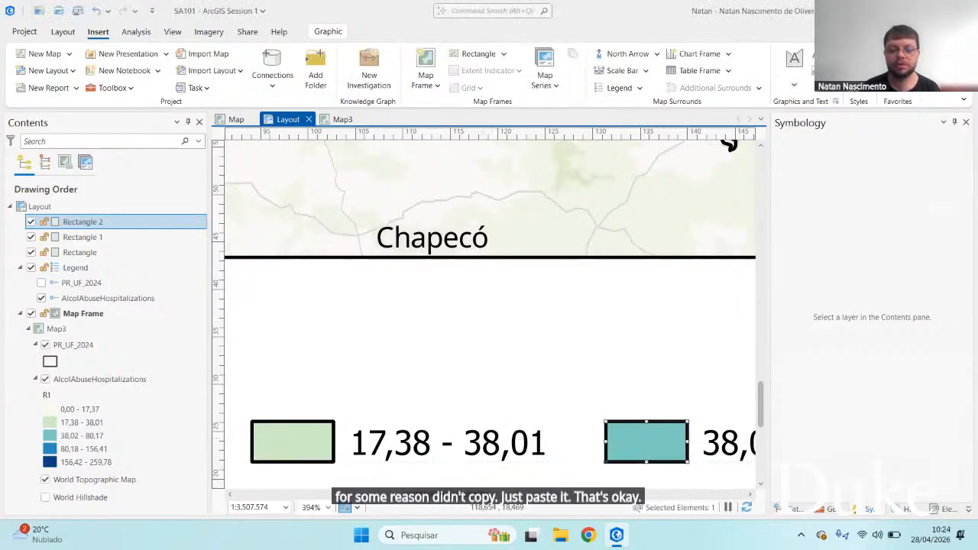
Paste a further outline rectangle and align it with the 80,18 - 156,41 legend swatch
left_click_drag(484, 495, 533, 494)
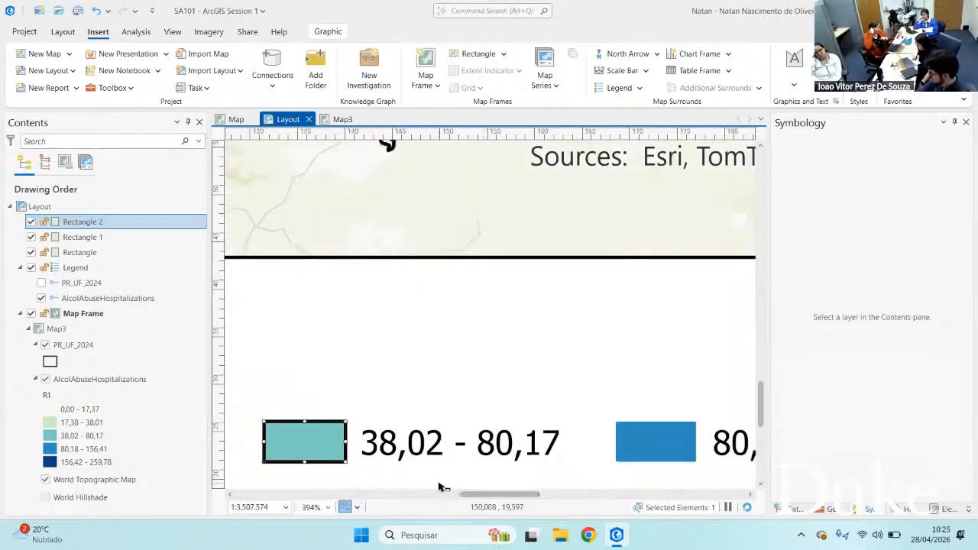
key("ctrl+v")
left_click_drag(338, 443, 670, 443)
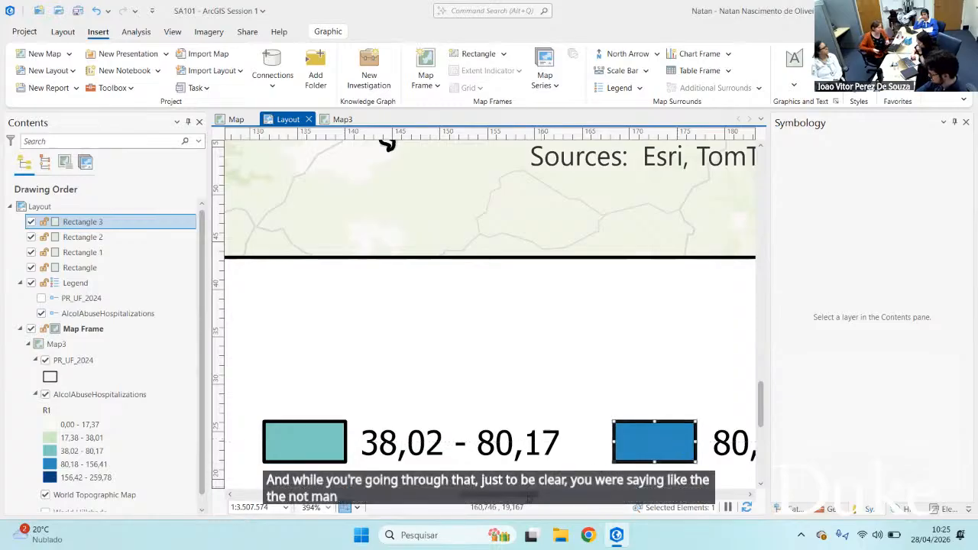
Paste one more outline rectangle and fit it exactly over the 156,42 - 259,78 legend swatch
left_click(565, 497)
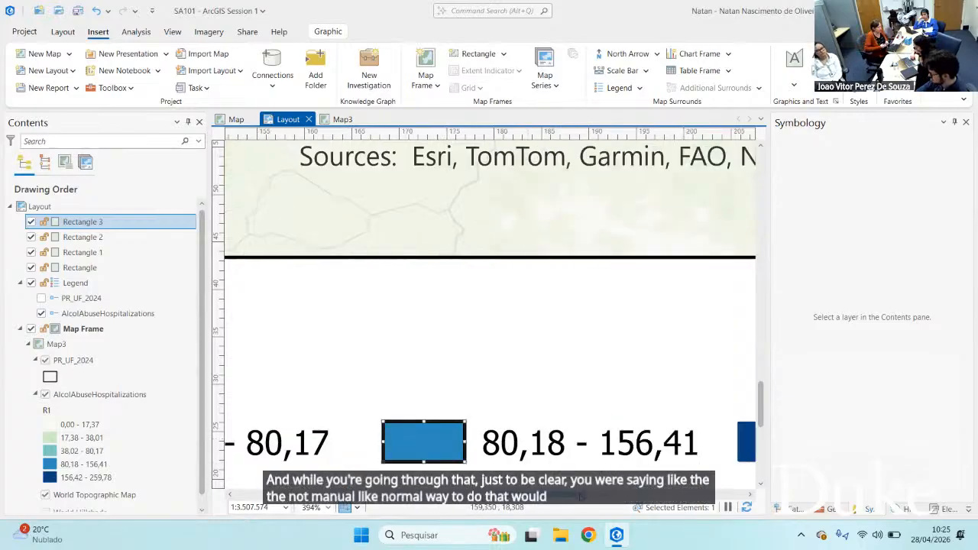
left_click(580, 497)
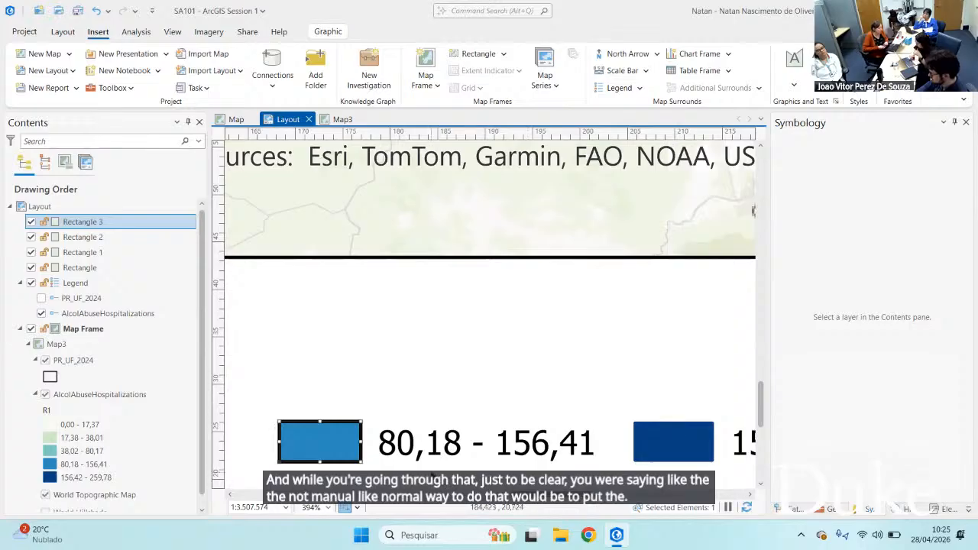
left_click(327, 440)
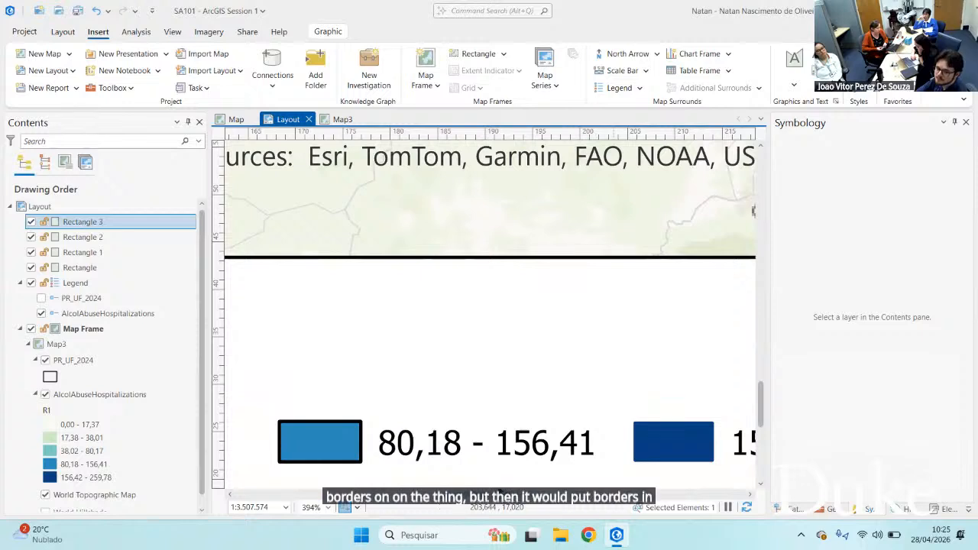
left_click_drag(504, 494, 341, 495)
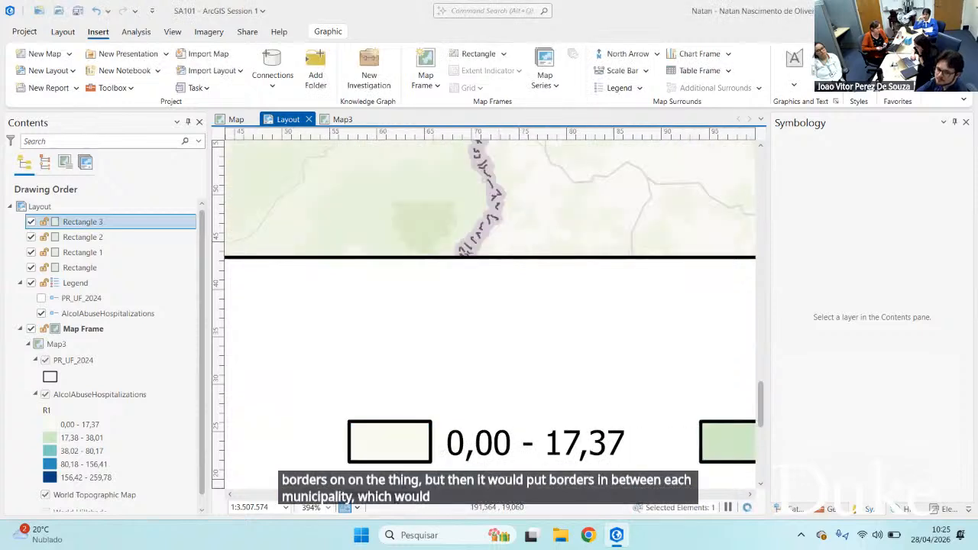
mouse_move(522, 489)
left_mouse_down()
mouse_move(483, 494)
mouse_move(521, 494)
left_mouse_up()
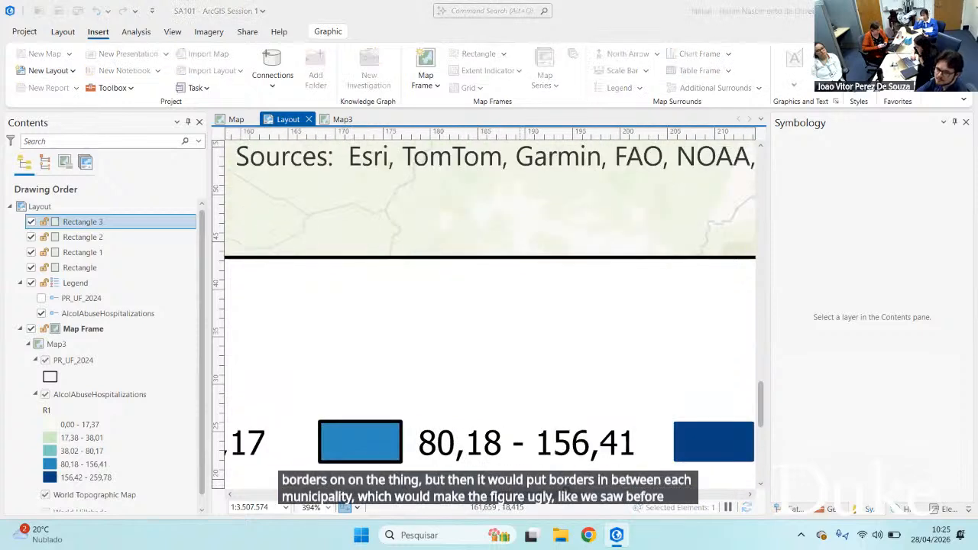
left_click(391, 456)
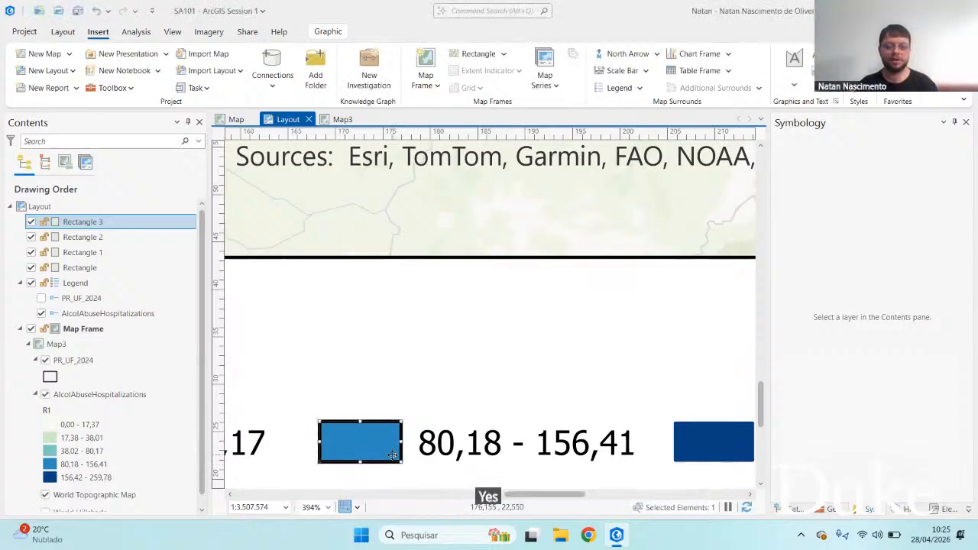
key("ctrl+v")
left_click_drag(381, 449, 655, 445)
left_click_drag(567, 496, 572, 495)
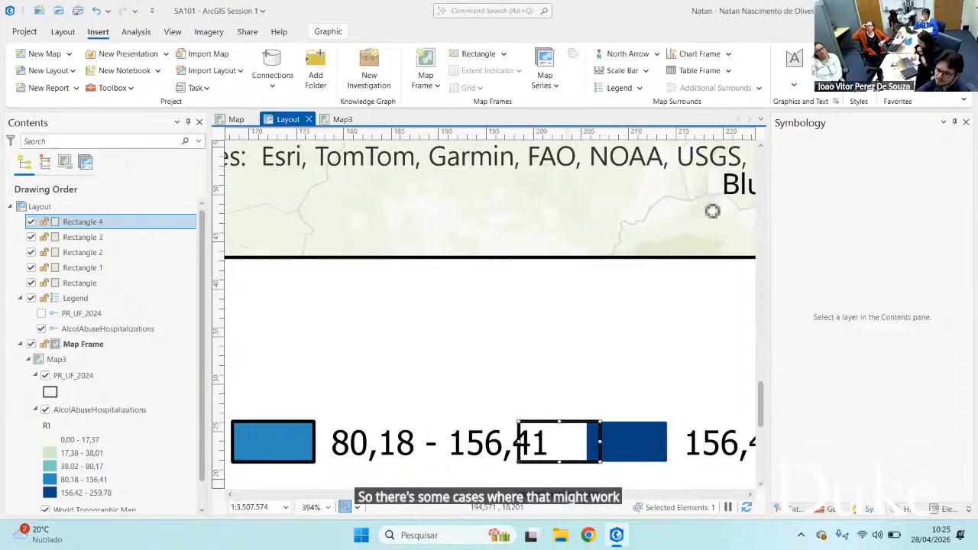
left_click_drag(567, 447, 634, 448)
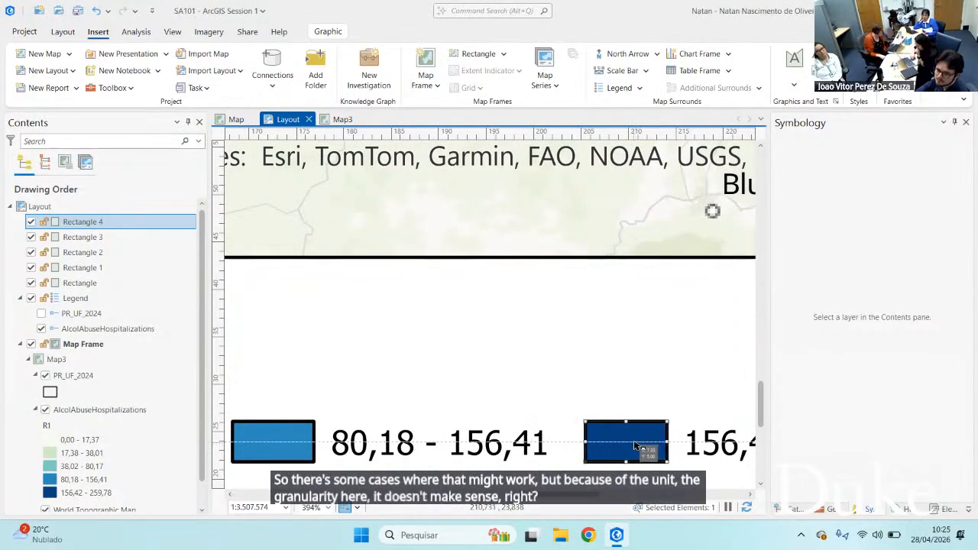
left_click(592, 477)
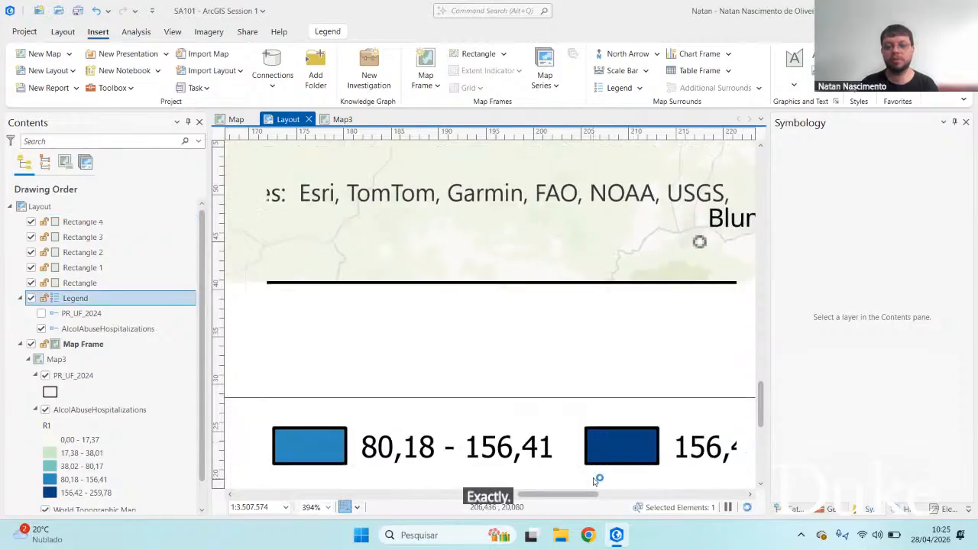
Group the legend with its five outline rectangles and move the group slightly lower beneath the map frame
scroll(592, 477, "down", 6)
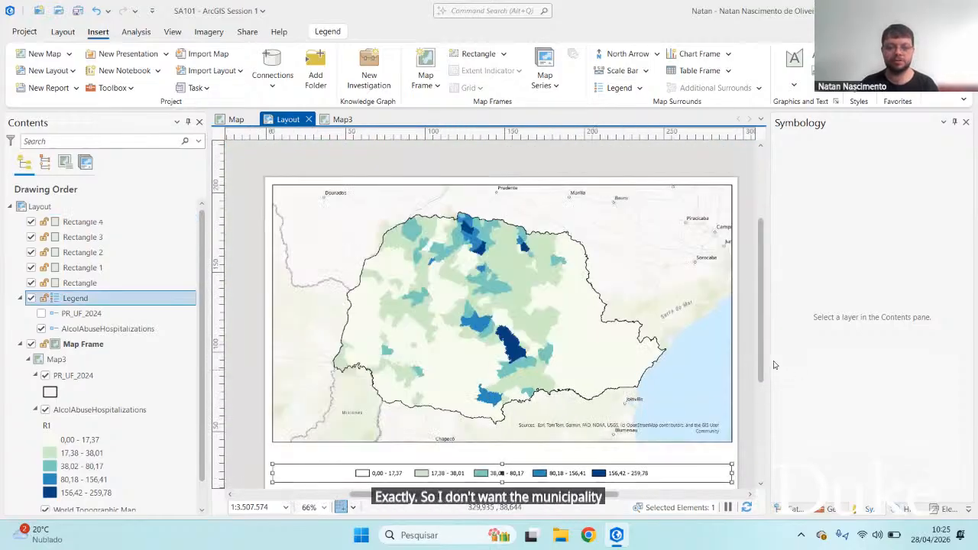
left_click_drag(758, 353, 760, 363)
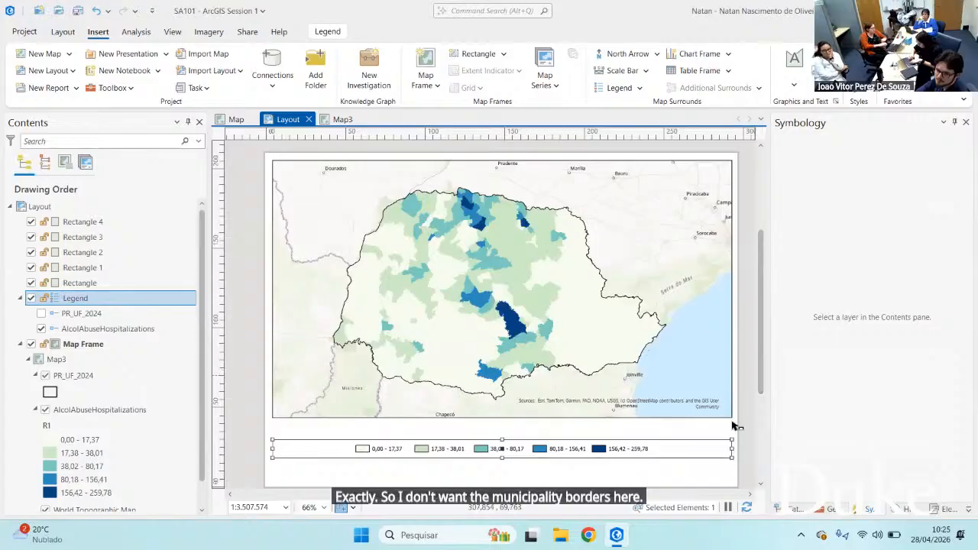
left_click(711, 475)
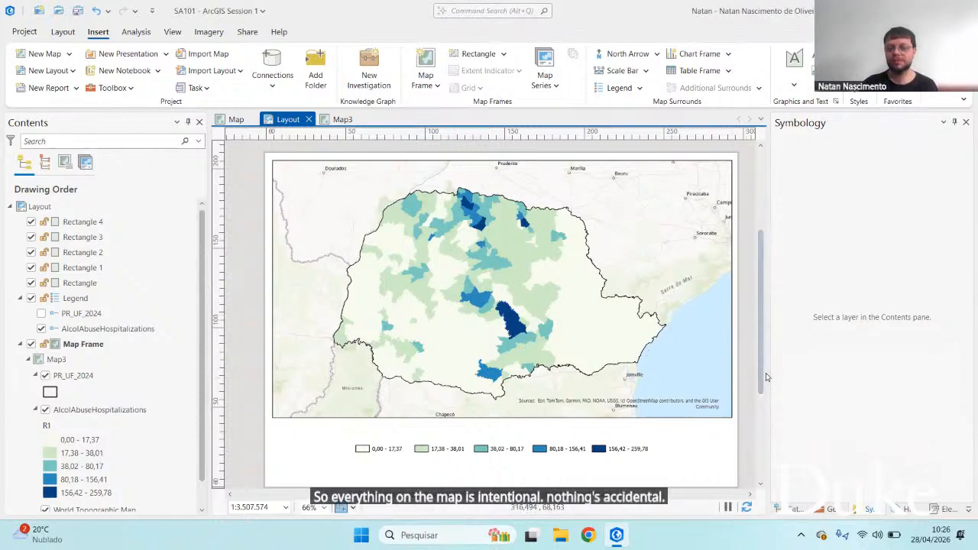
scroll(733, 412, "down", 1)
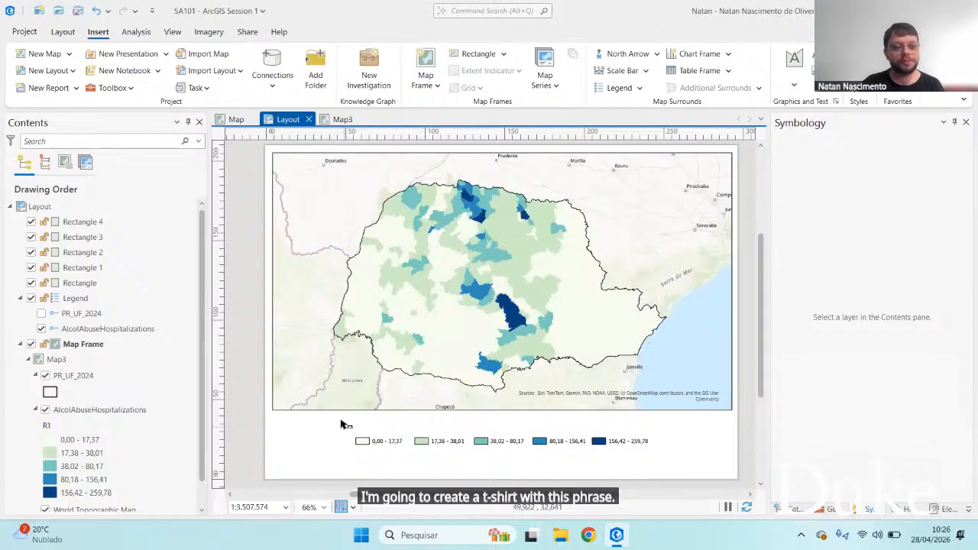
left_click_drag(339, 423, 692, 465)
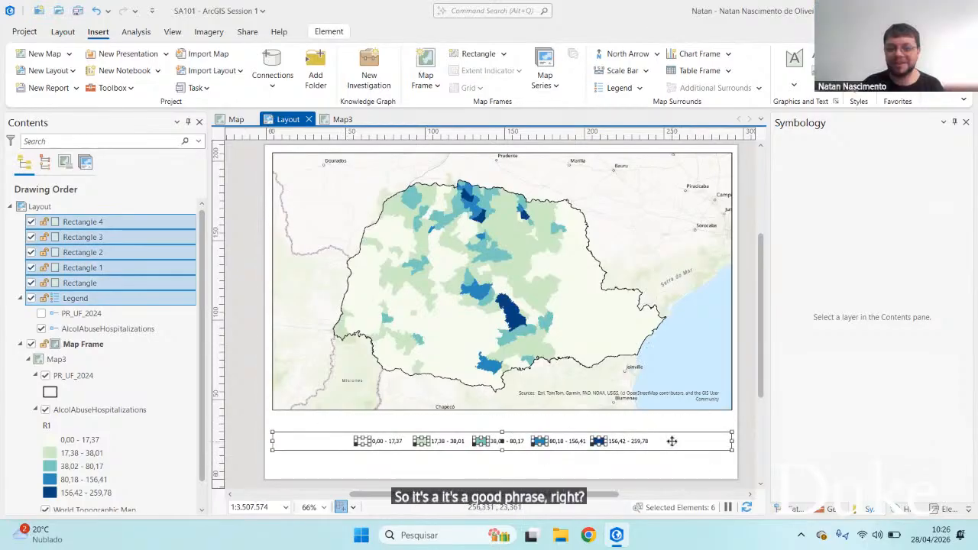
right_click(672, 441)
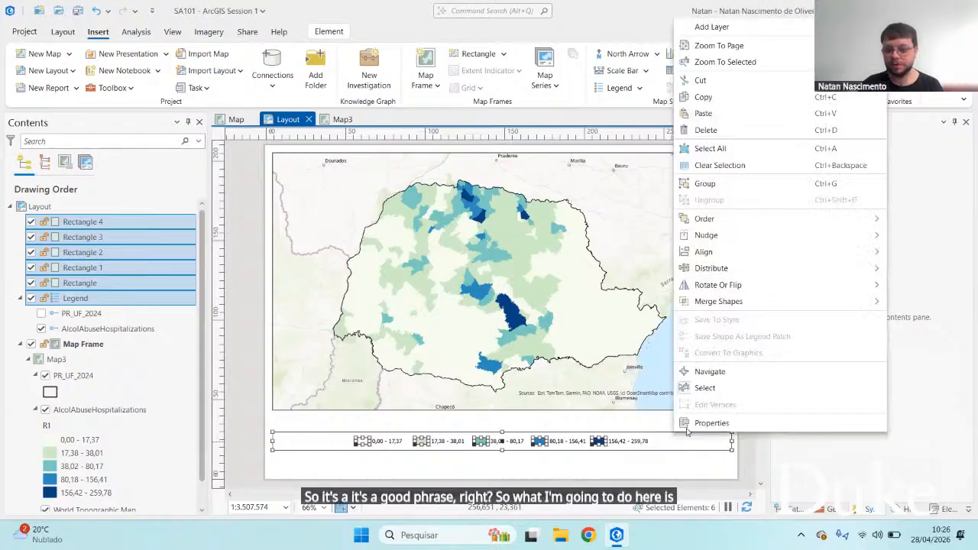
left_click(777, 183)
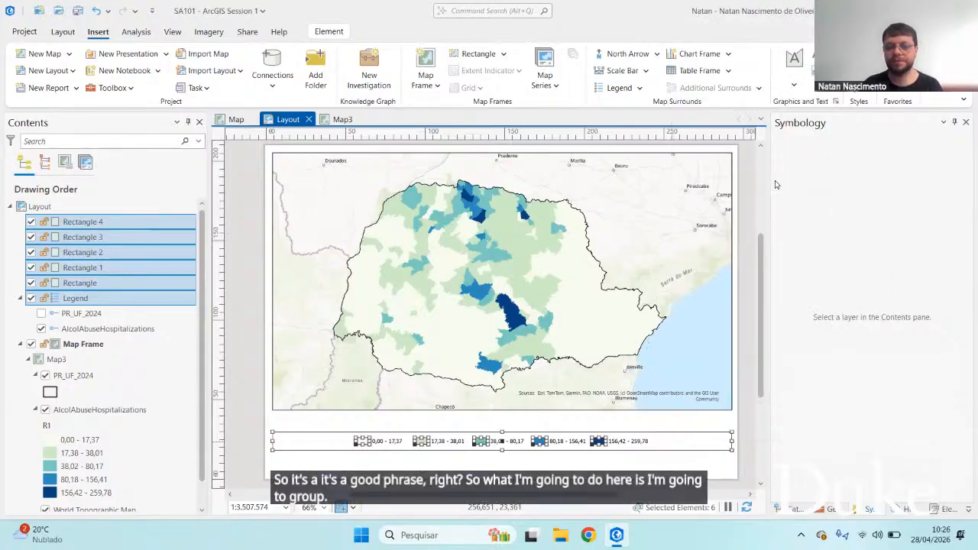
mouse_move(662, 447)
left_mouse_down()
mouse_move(672, 458)
mouse_move(662, 433)
mouse_move(661, 456)
mouse_move(660, 446)
mouse_move(670, 429)
mouse_move(671, 448)
left_mouse_up()
left_click(673, 462)
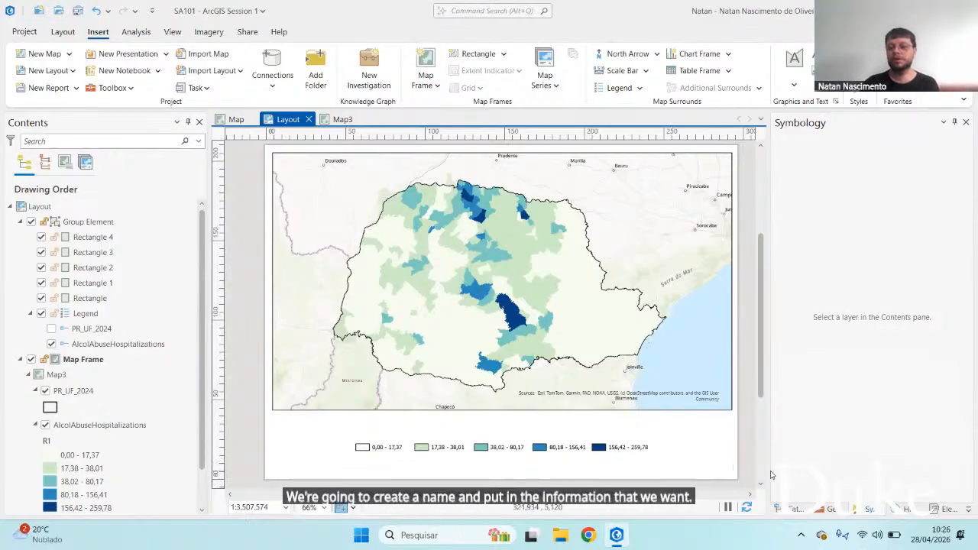
Open the element properties of the legend inside the group and display its general options
left_click(904, 510)
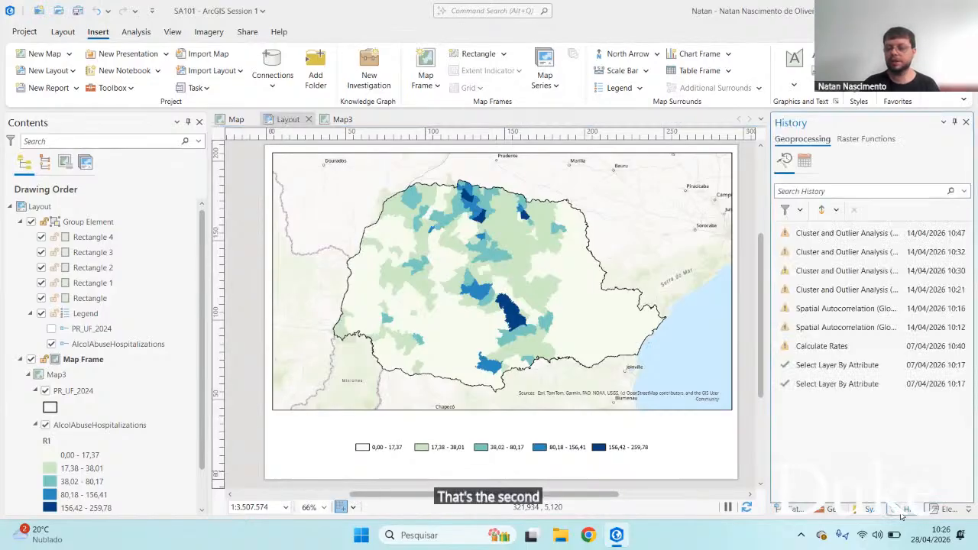
left_click(944, 510)
left_click(698, 433)
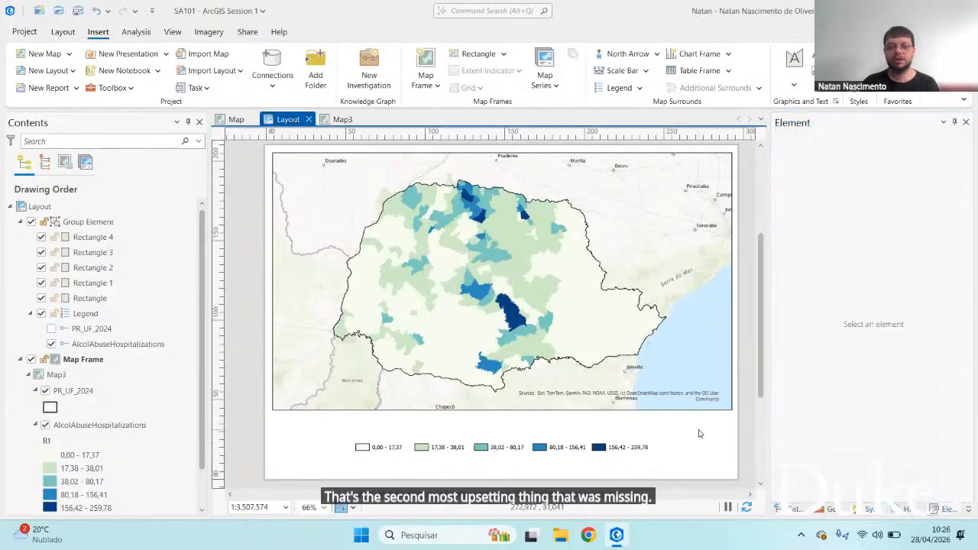
left_click(621, 451)
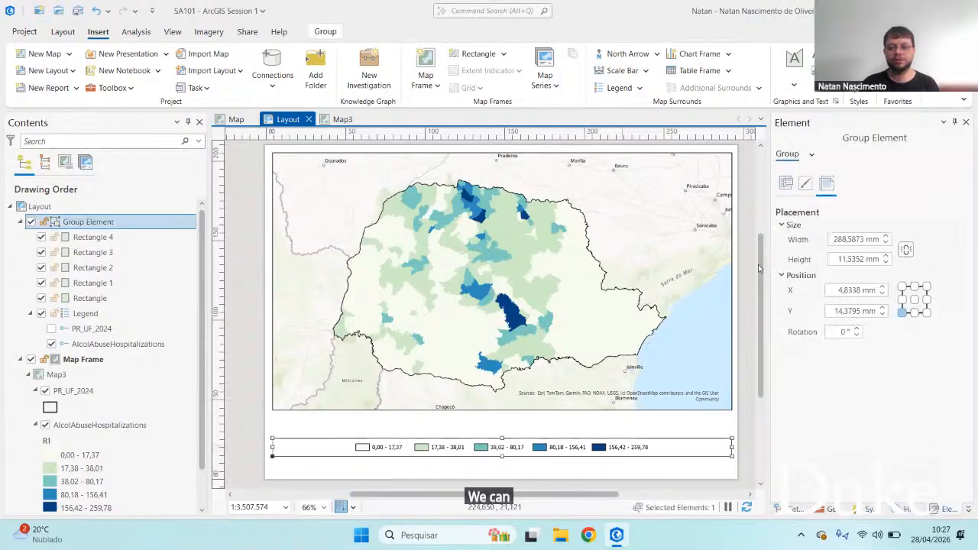
left_click(617, 448)
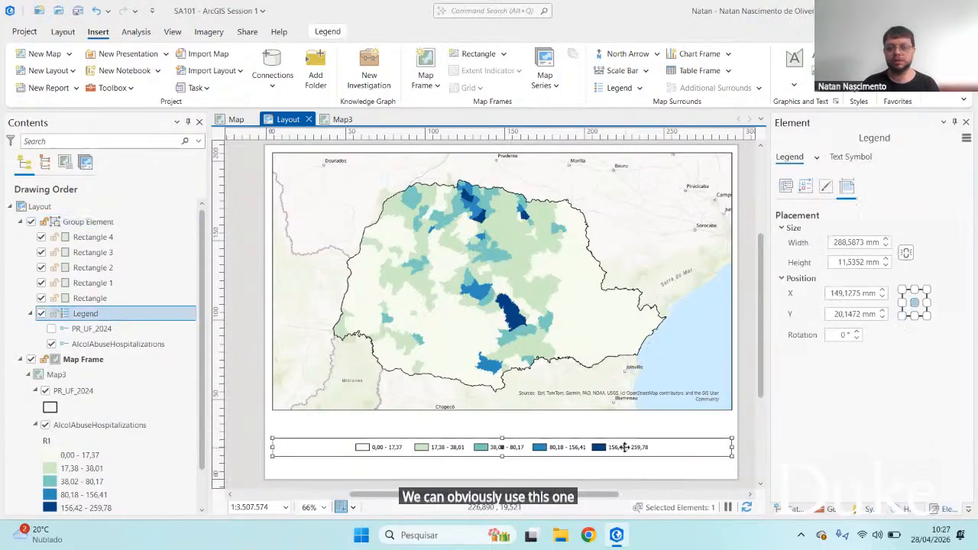
left_click(785, 186)
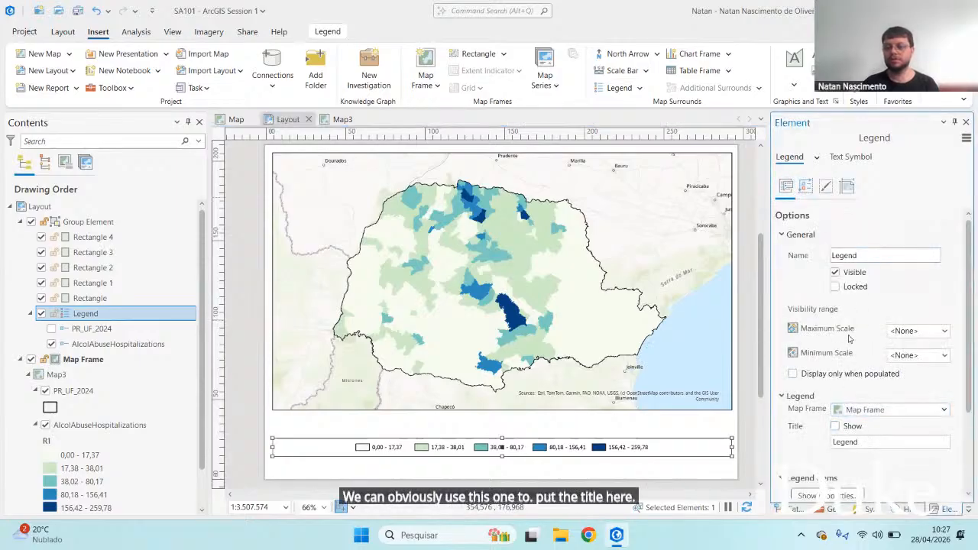
left_click(868, 254)
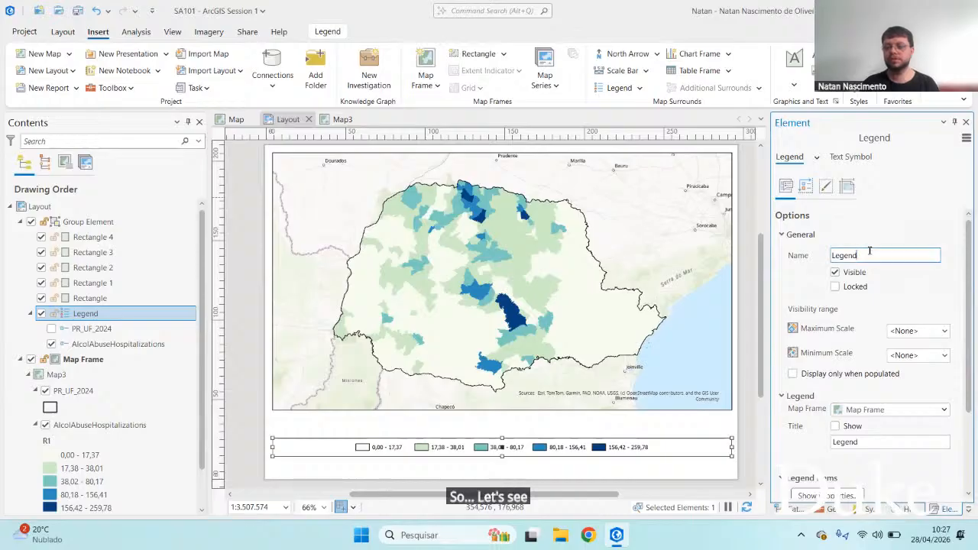
double_click(868, 255)
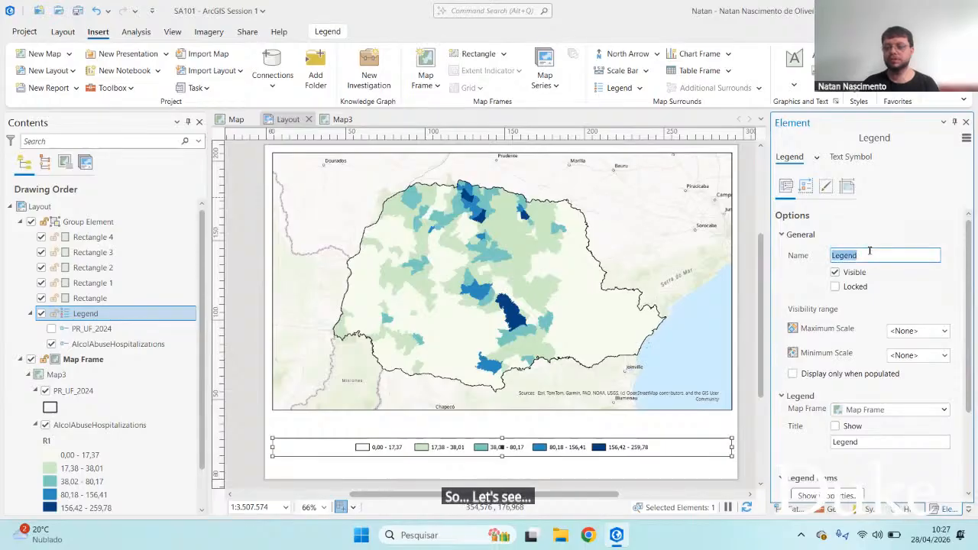
Turn on the legend's title and set its text to "Alcohol Abuse Hospitalizations"
left_click(836, 426)
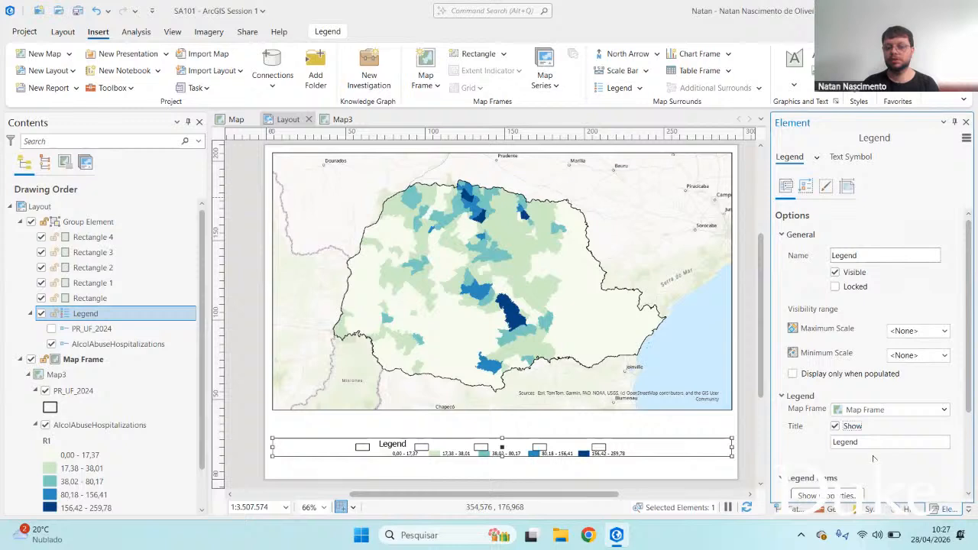
left_click_drag(868, 443, 820, 441)
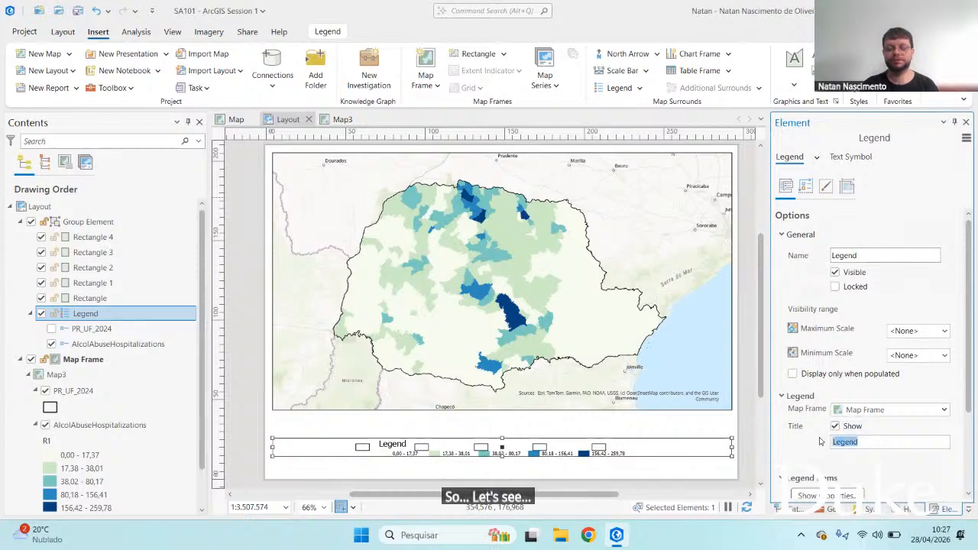
type("Alcohol")
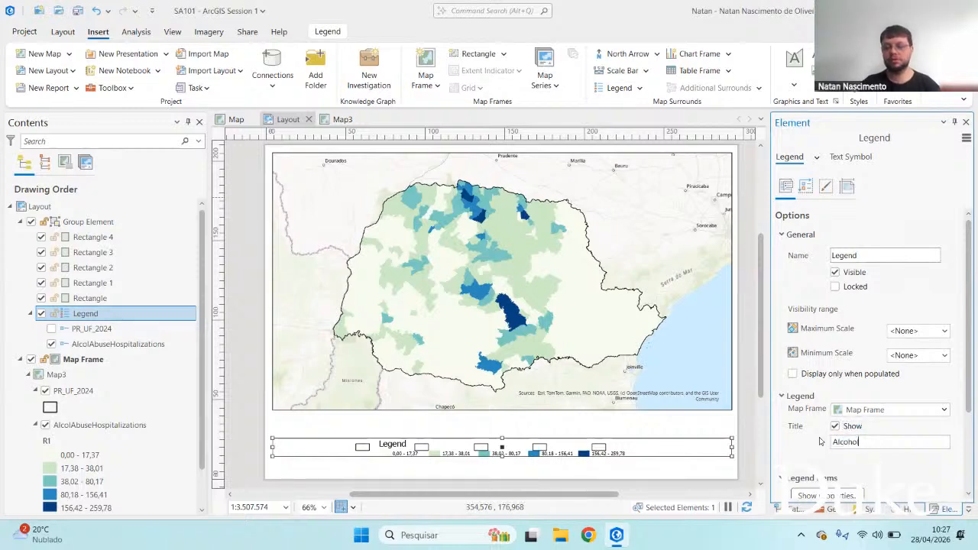
type(" Abuse Ho")
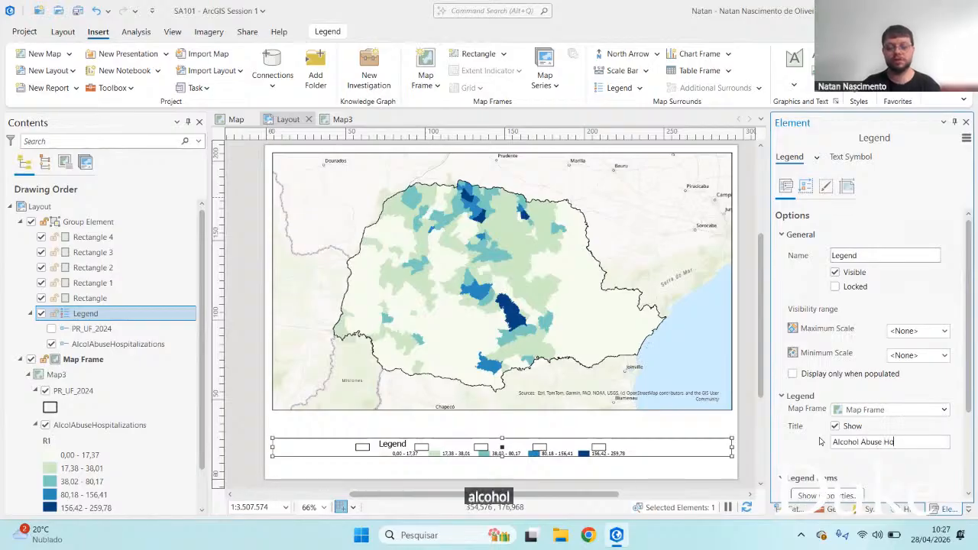
type("spitalization")
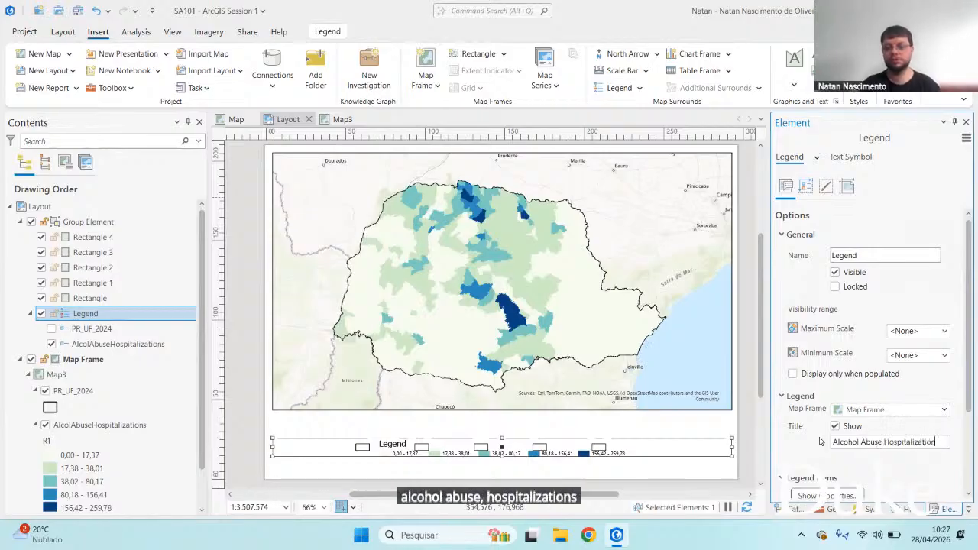
type("s")
key("Return")
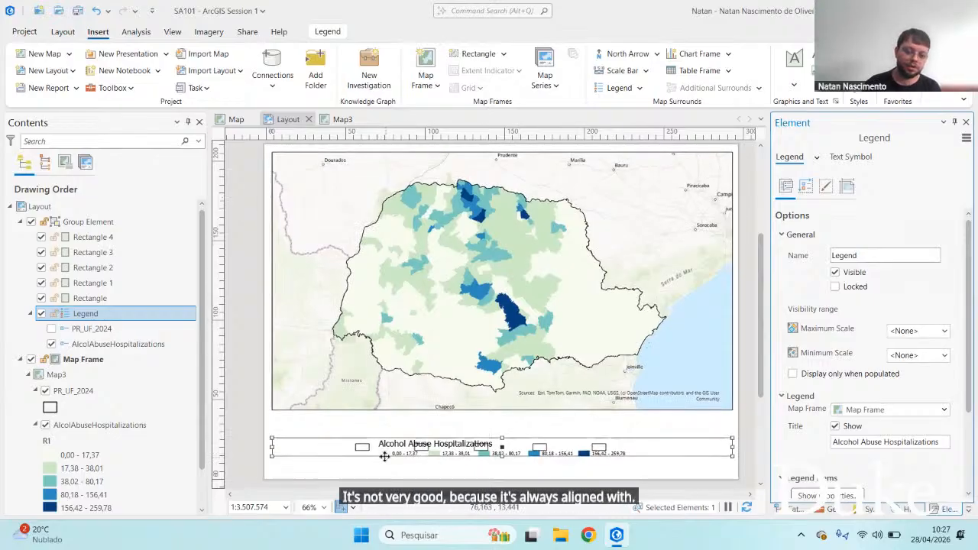
Clear the legend's title text, turn the title off again and deselect the legend
scroll(383, 454, "up", 4)
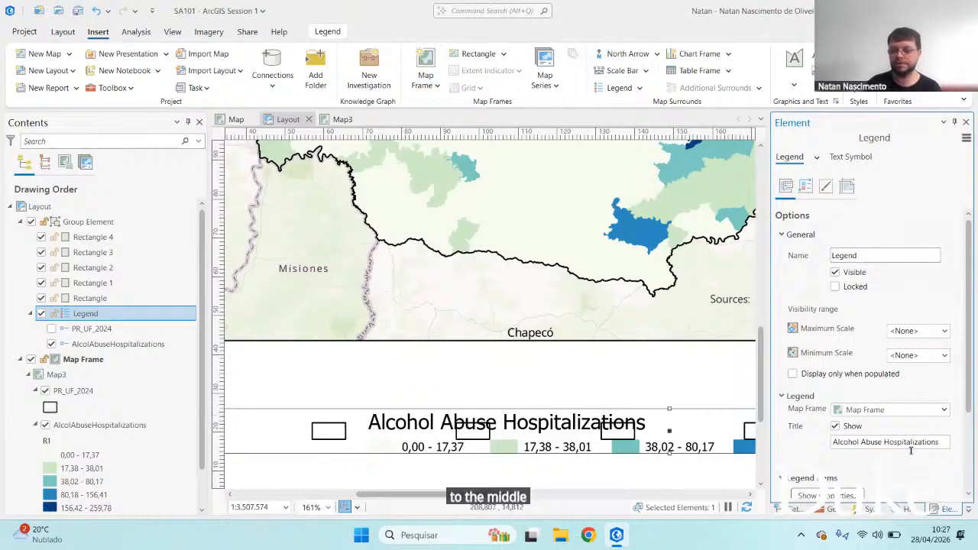
left_click_drag(939, 442, 828, 447)
key("BackSpace")
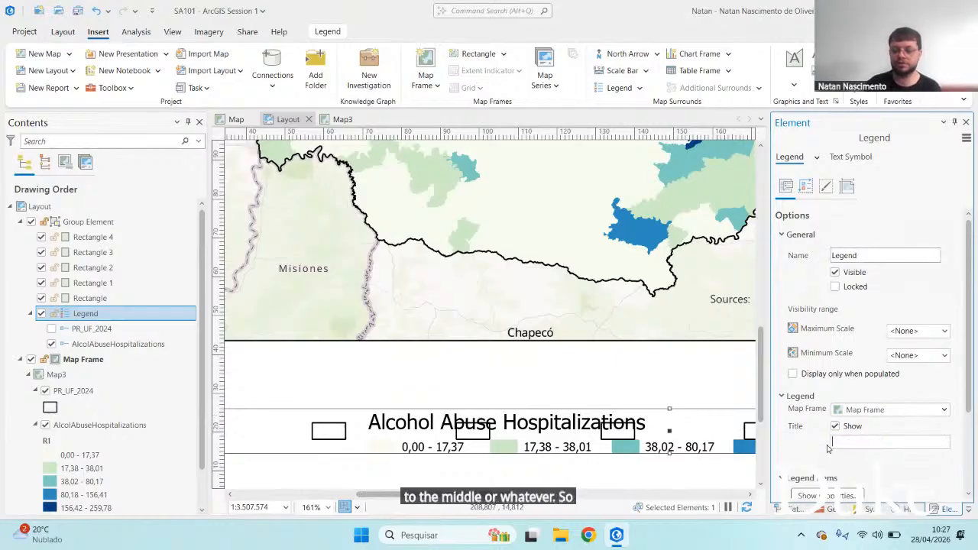
left_click(836, 426)
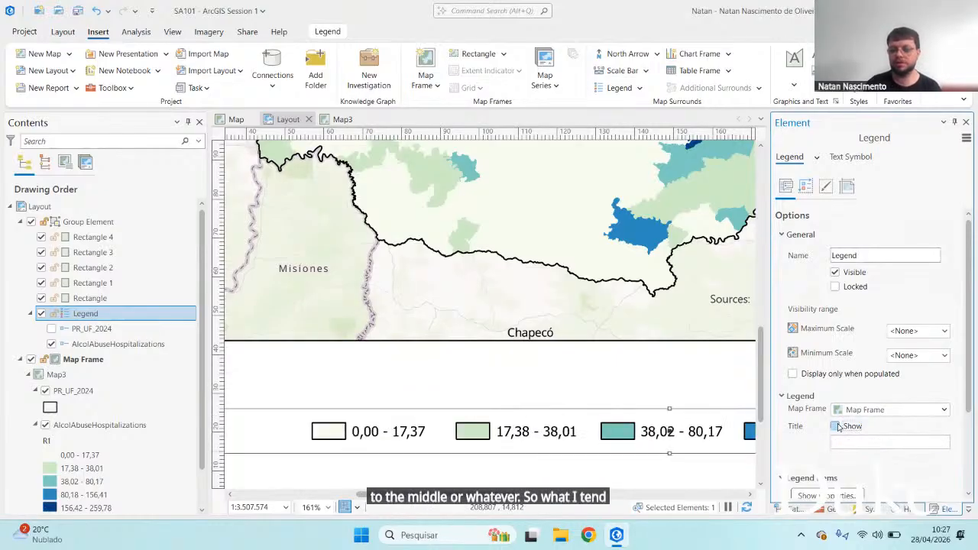
left_click(670, 399)
scroll(669, 398, "down", 5)
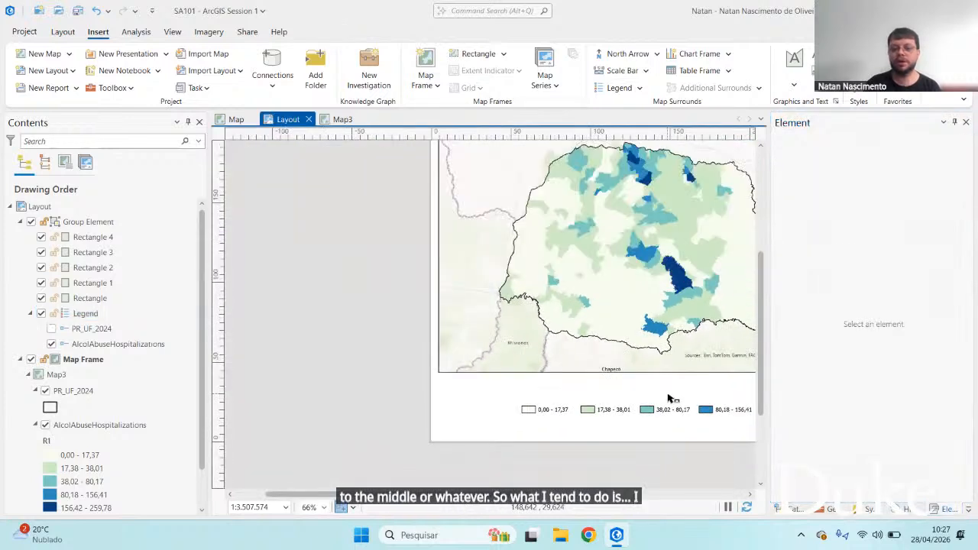
left_click_drag(499, 494, 589, 495)
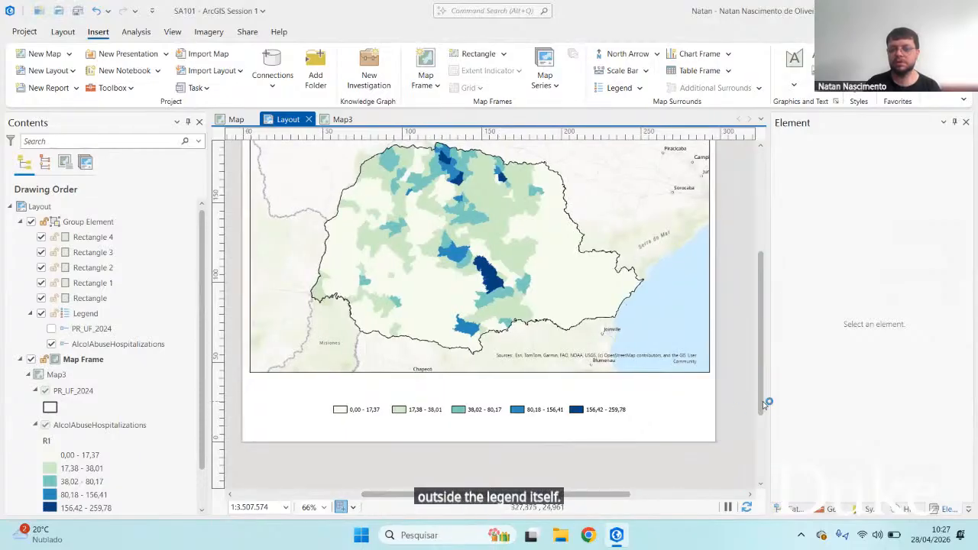
Draw a rectangle text about 184 mm wide and 9 mm high between the map frame and legend, reading "Alcohol Abuse Hospitalizations"
left_click_drag(760, 401, 761, 391)
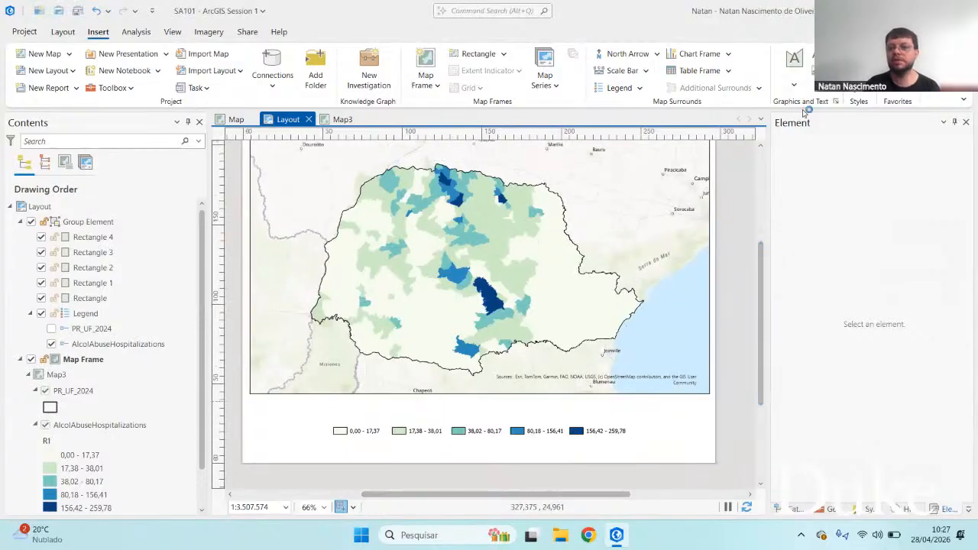
left_click(795, 85)
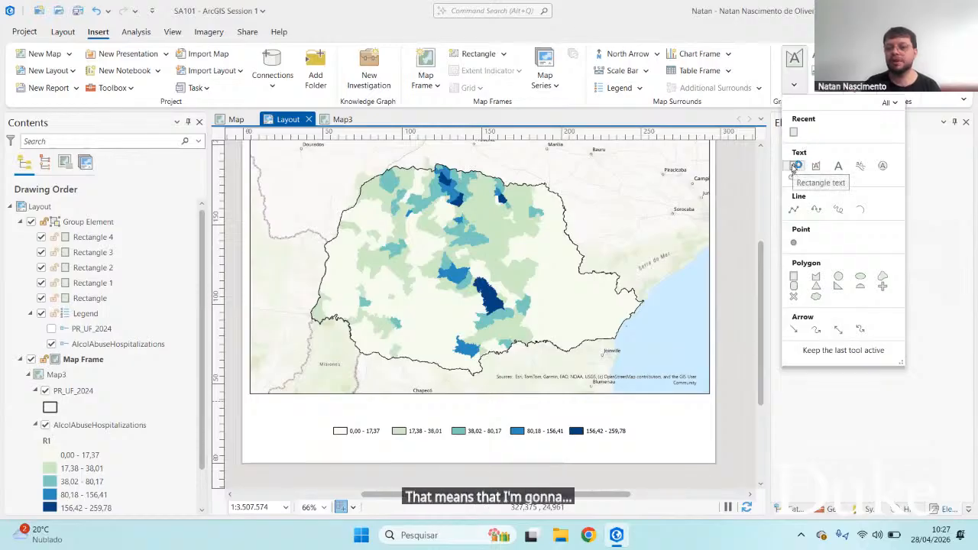
left_click(794, 167)
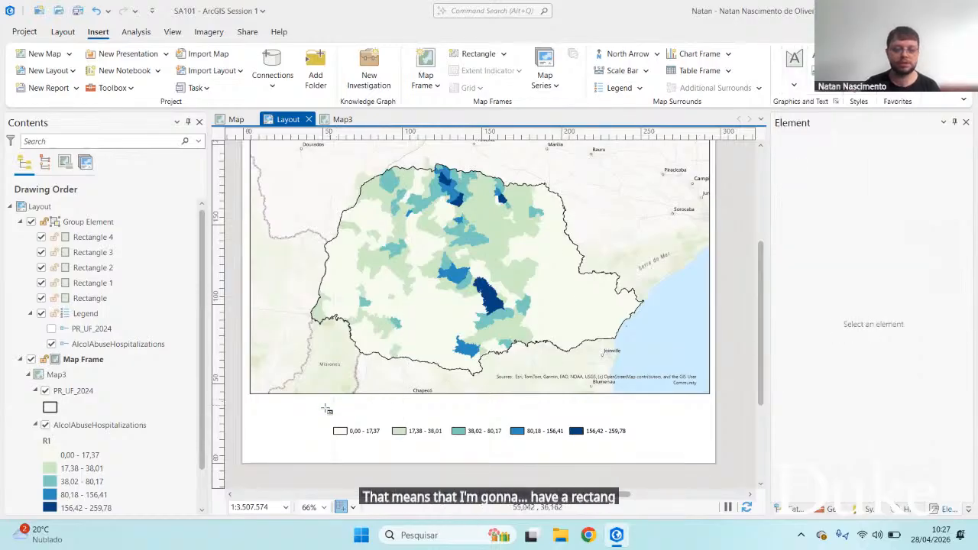
left_click_drag(334, 401, 627, 417)
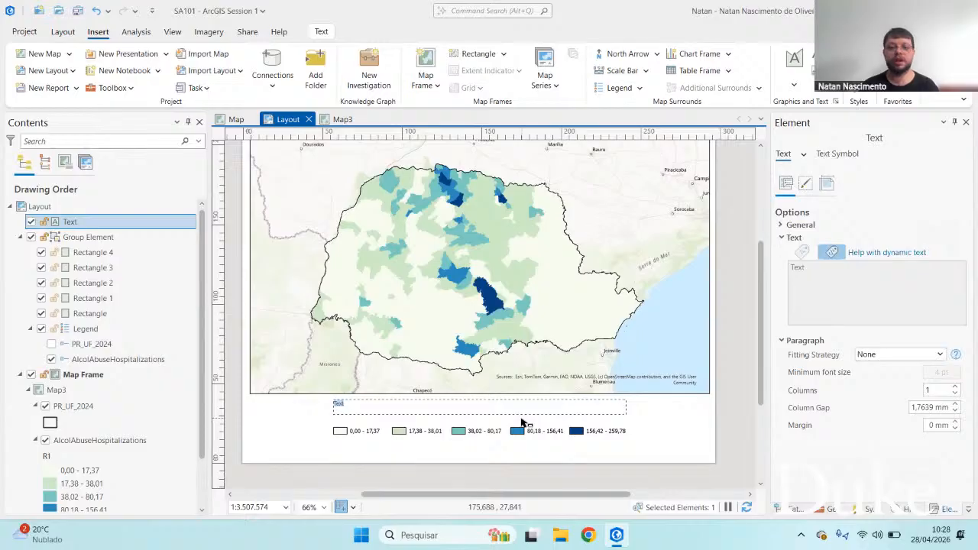
type("A")
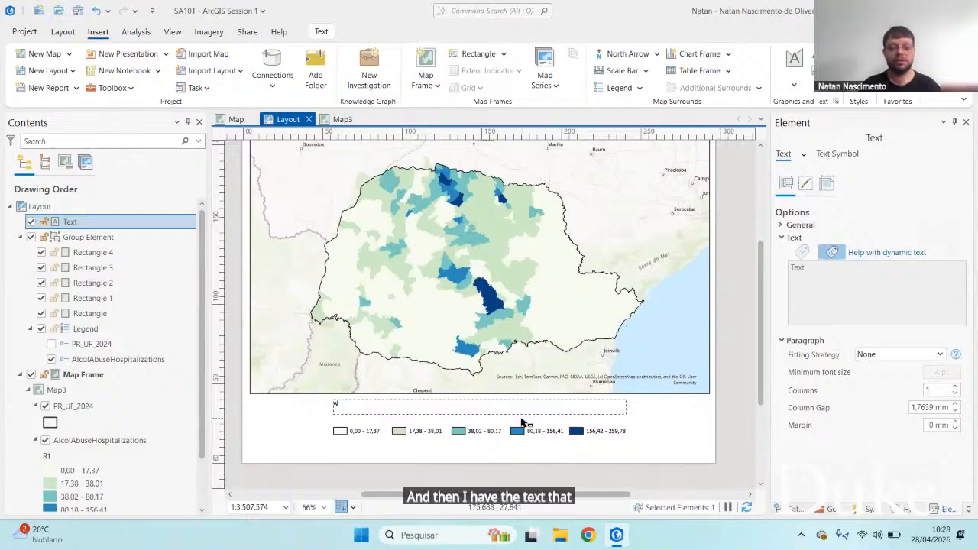
type("lcohol")
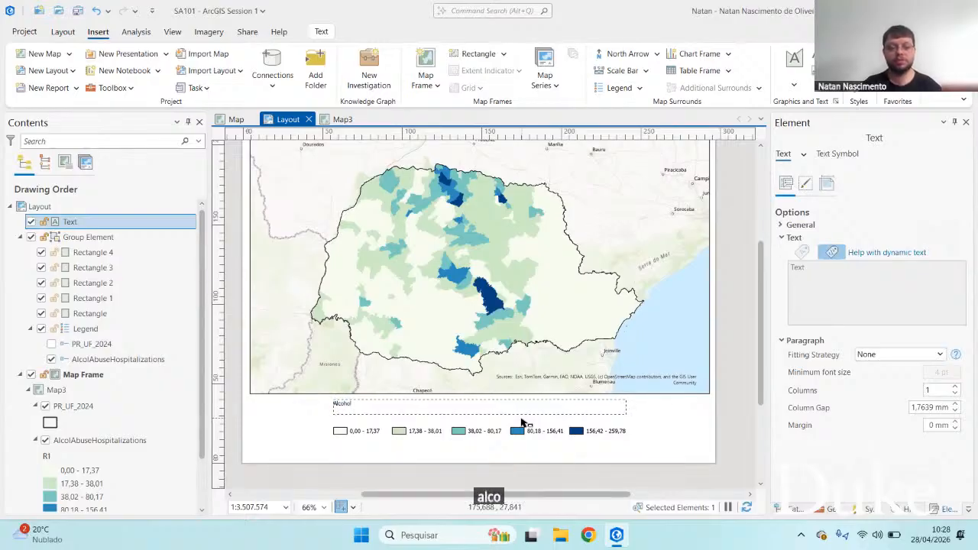
type(" Abuse H")
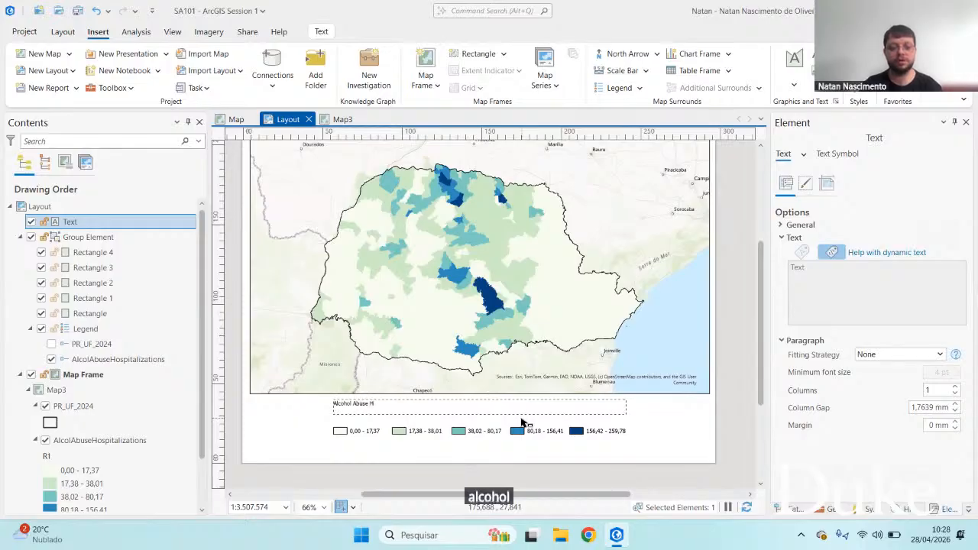
type("ospitalizatio")
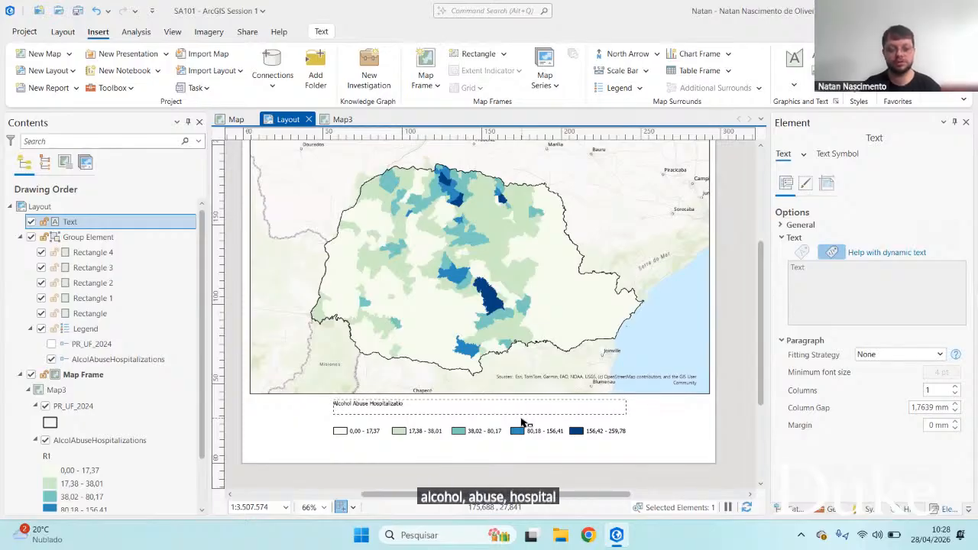
type("ns")
key("Escape")
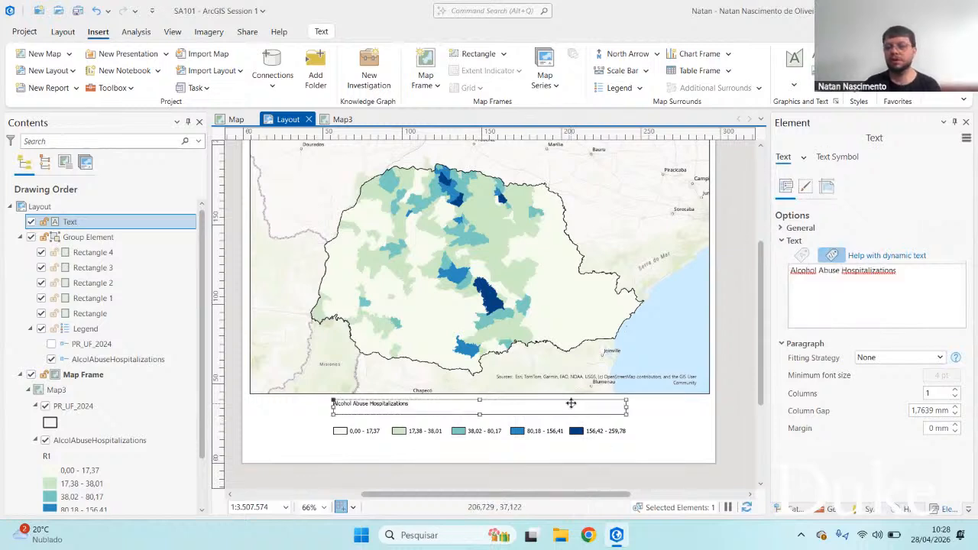
Set the anchor point of the legend's title text to its centre and return to its text options
right_click(810, 273)
left_click(832, 286)
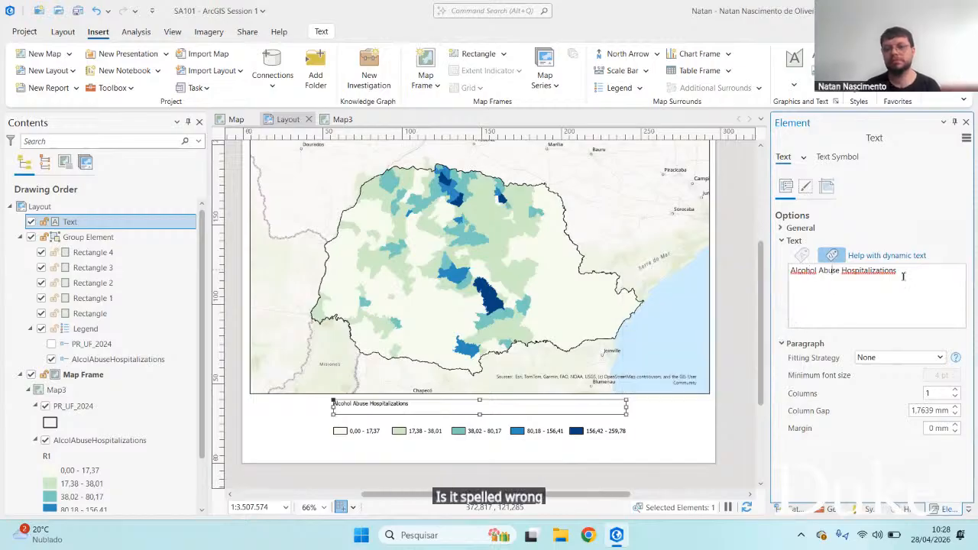
left_click(826, 186)
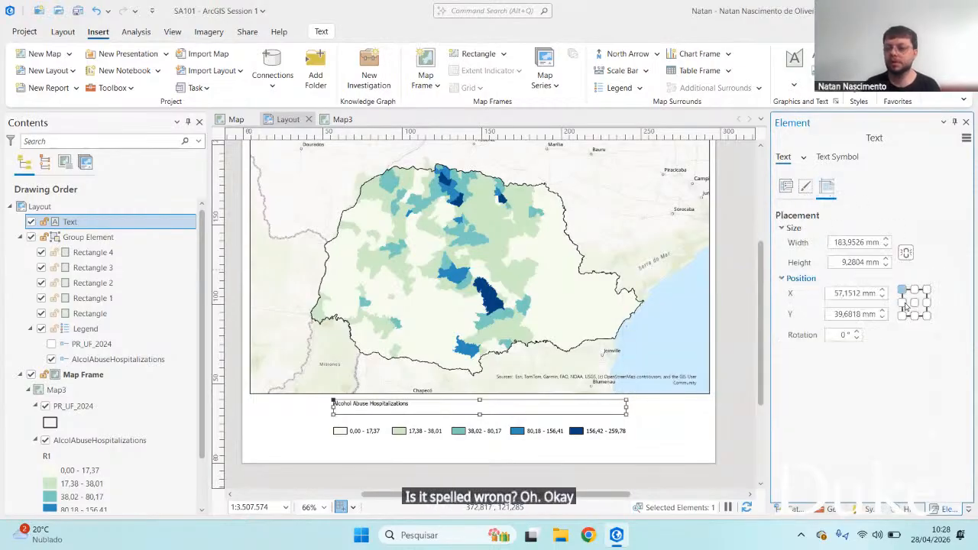
left_click(914, 303)
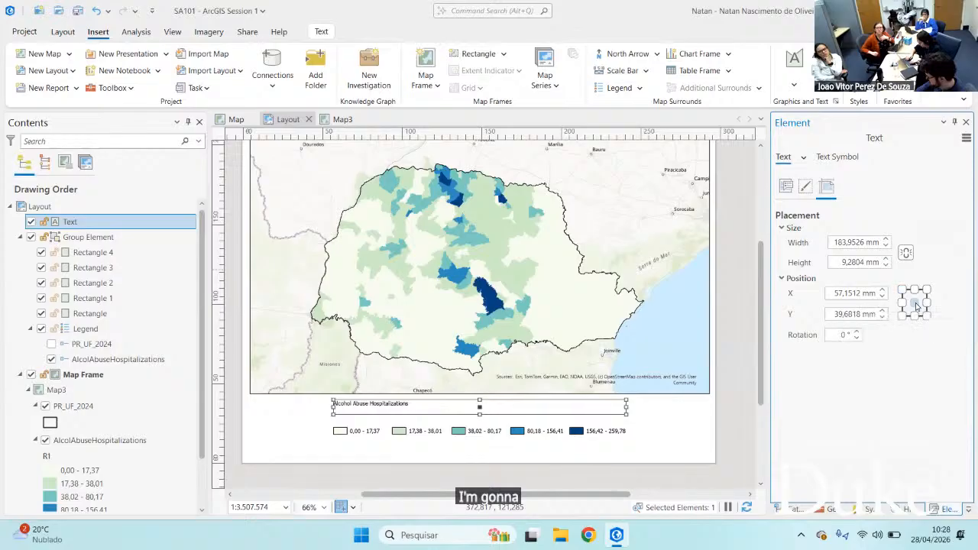
left_click(786, 186)
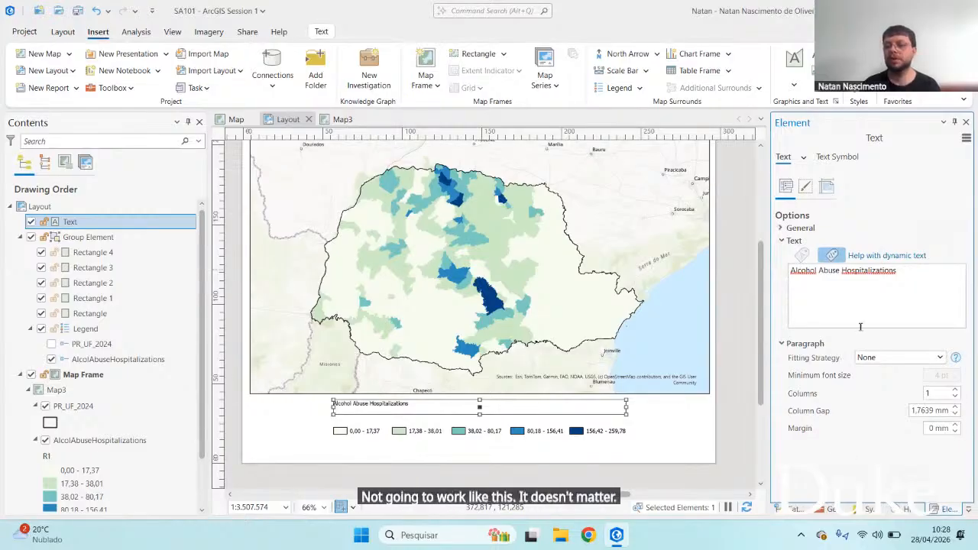
left_click(781, 228)
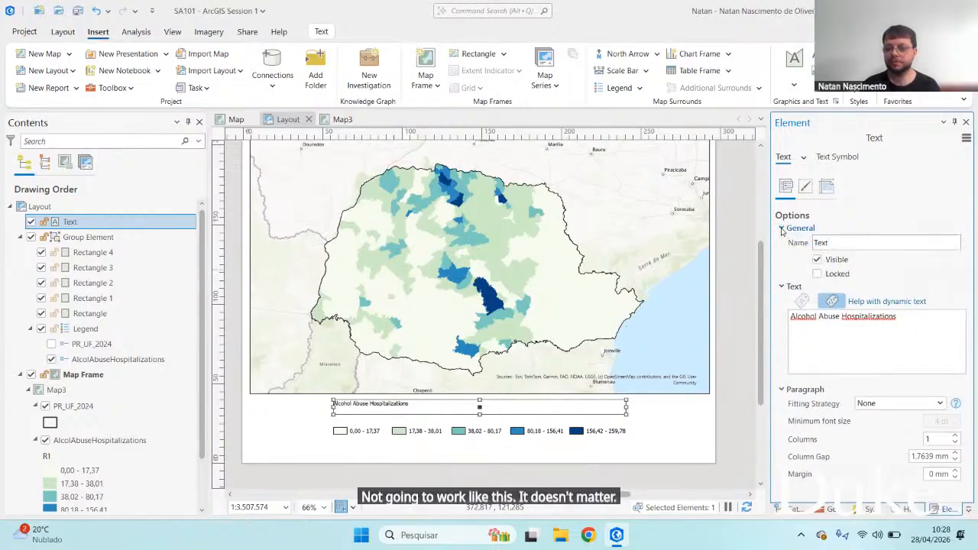
left_click(780, 229)
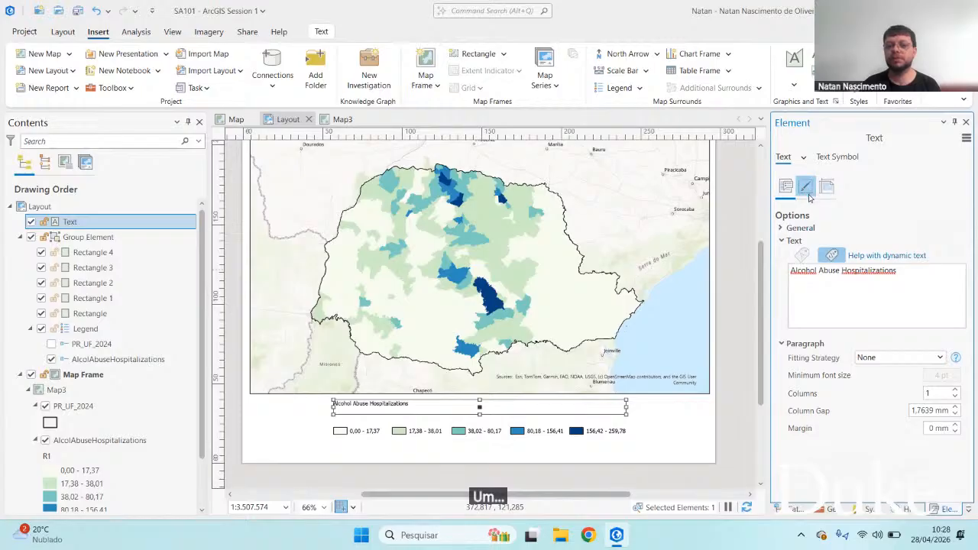
Keep the title text in Tahoma, set its size to 18 pt and turn on automatic applying of symbol changes
left_click(836, 156)
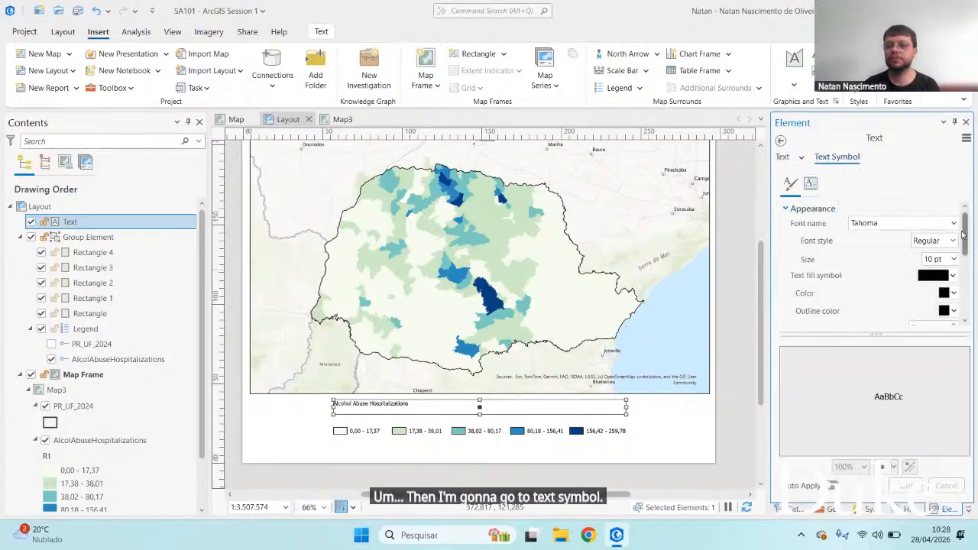
left_click(953, 225)
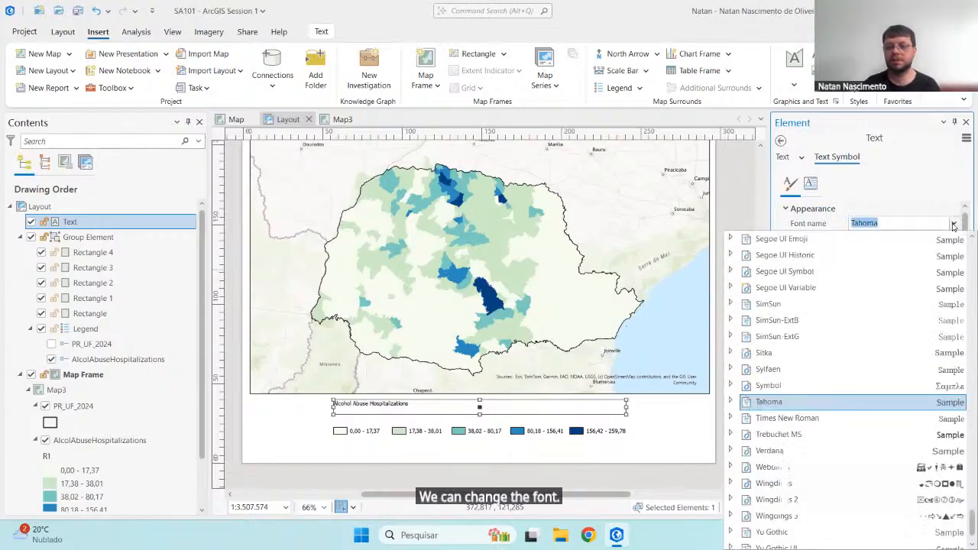
left_click(952, 225)
left_click(953, 259)
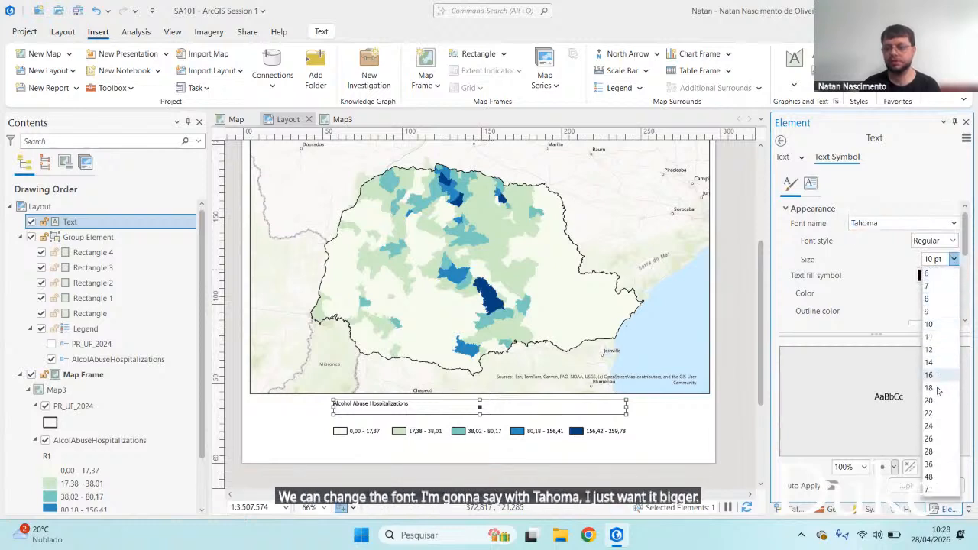
left_click(929, 388)
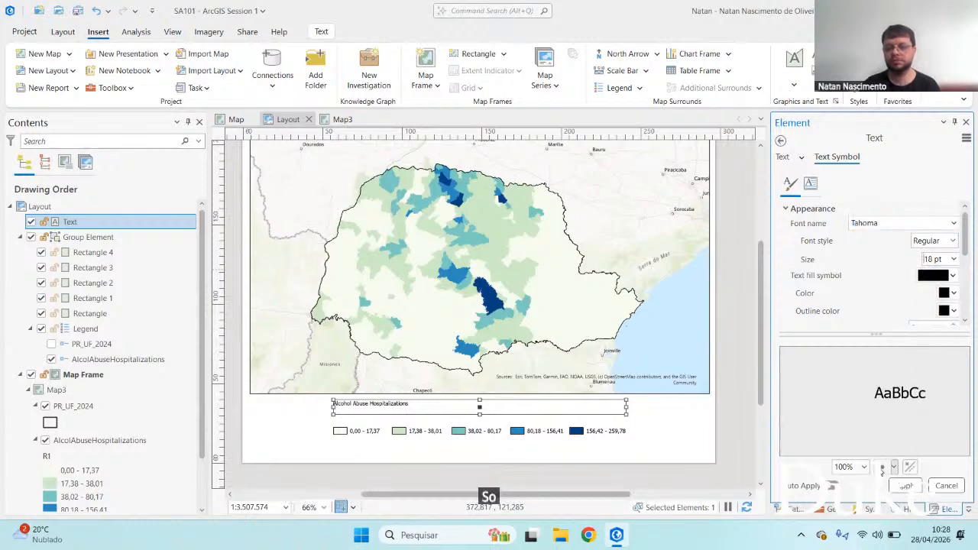
left_click(831, 486)
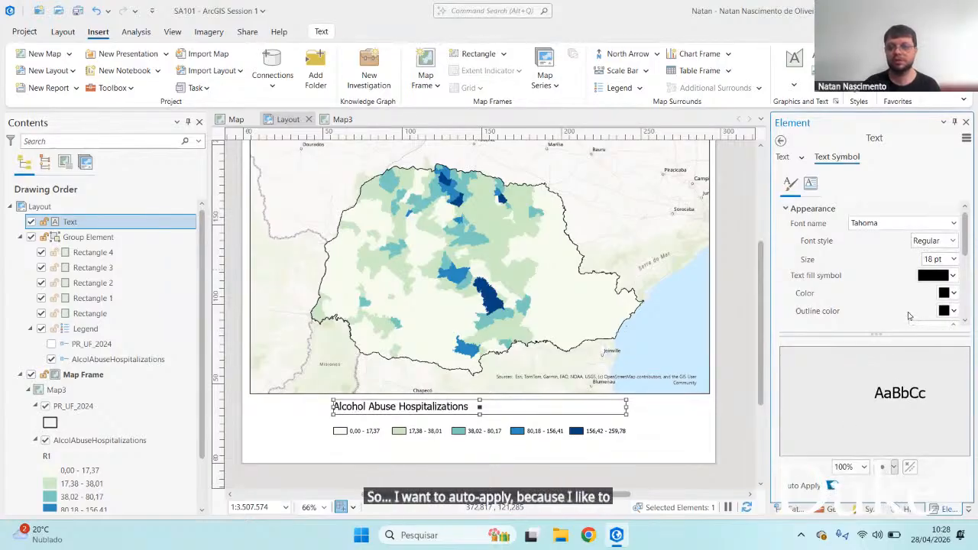
Centre the title text horizontally within its box and deselect it
scroll(912, 321, "down", 5)
scroll(962, 282, "up", 2)
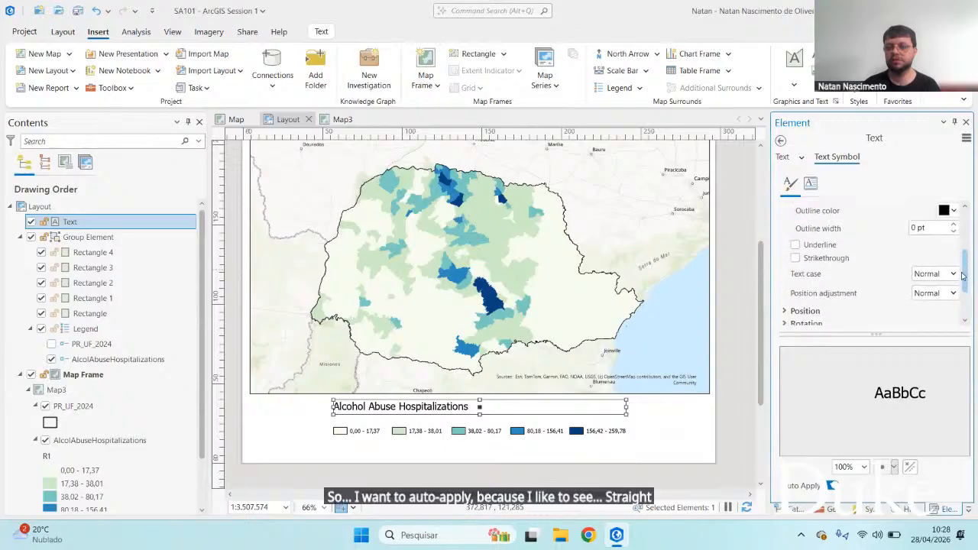
left_click(805, 310)
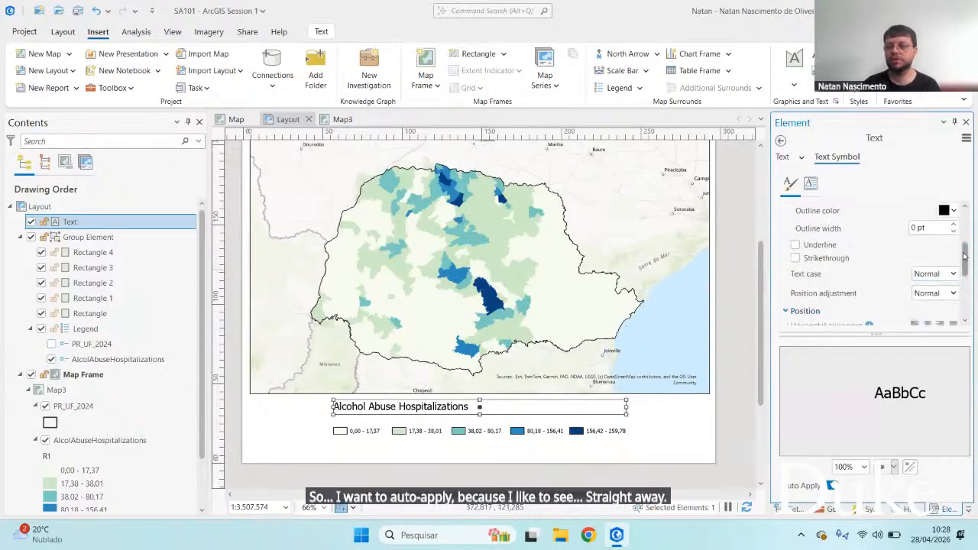
scroll(951, 268, "down", 2)
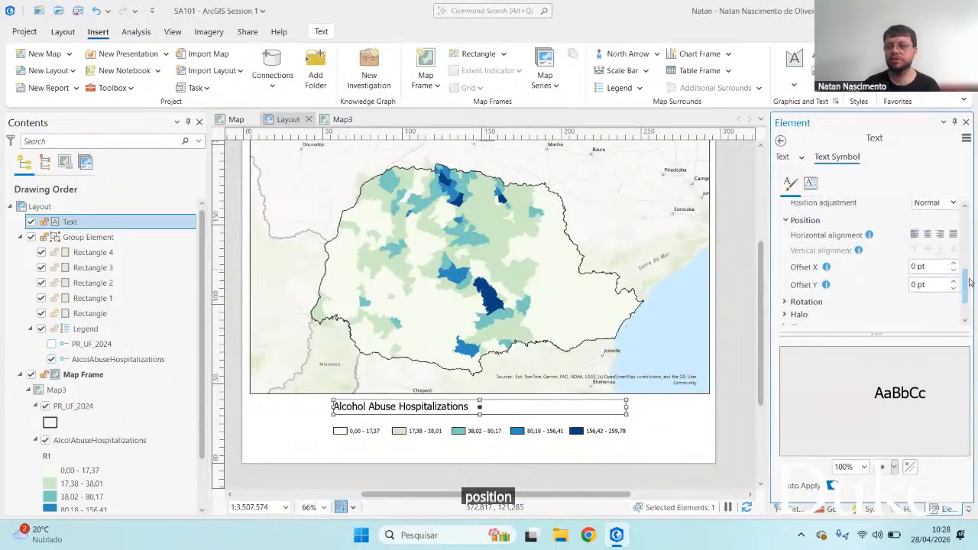
left_click(927, 241)
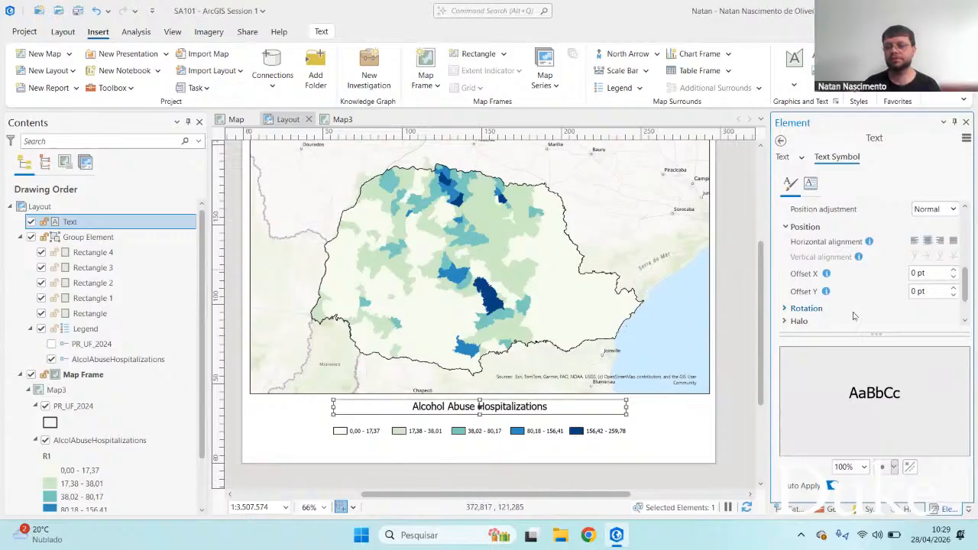
left_click(681, 423)
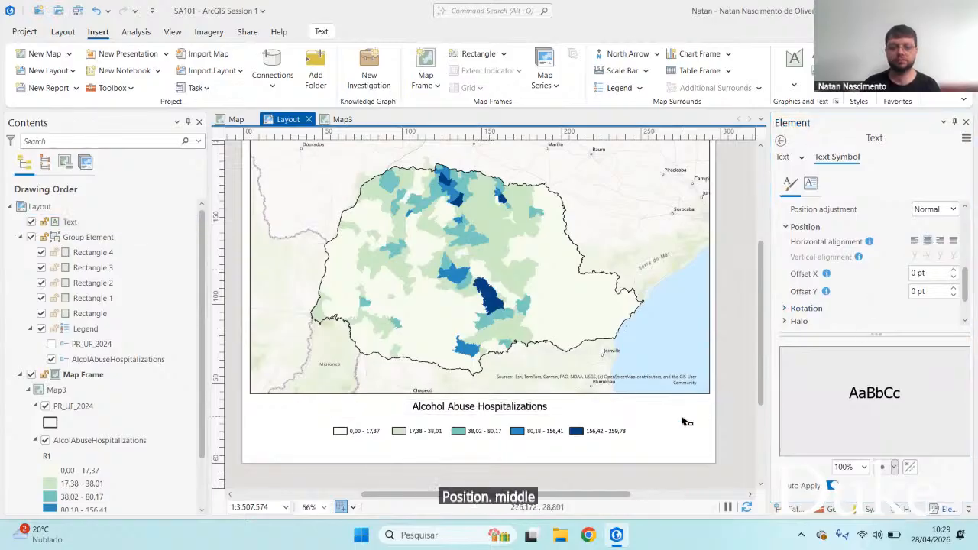
left_click(536, 410)
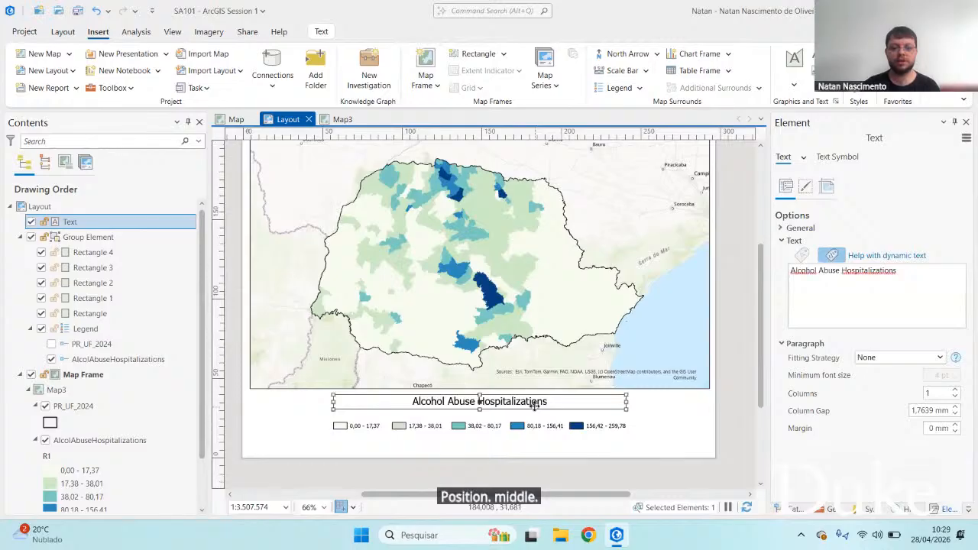
left_click(683, 408)
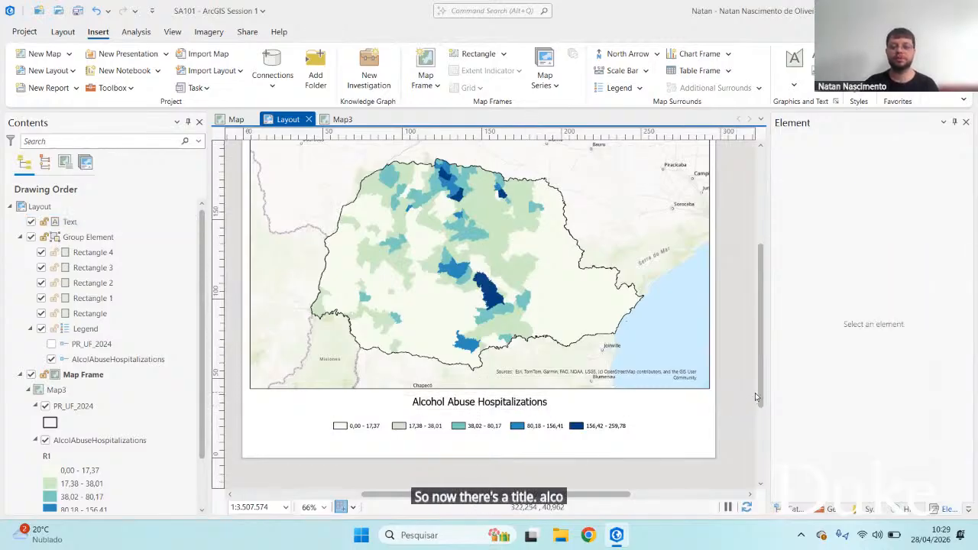
Move the legend group and the title text slightly lower to widen the gap between them, and deselect them
left_click_drag(760, 392, 762, 379)
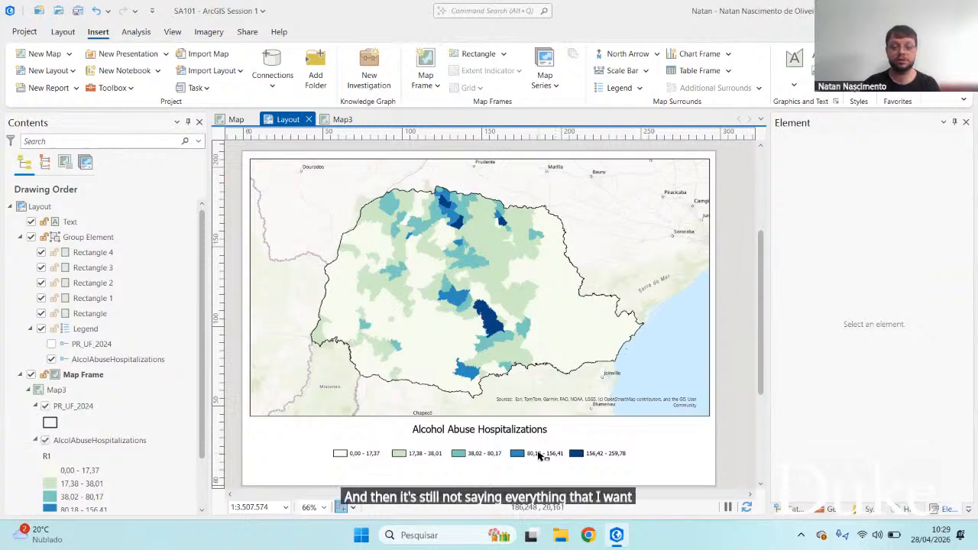
left_click(534, 457)
left_click_drag(533, 457, 520, 435)
left_click(520, 433)
left_click(656, 437)
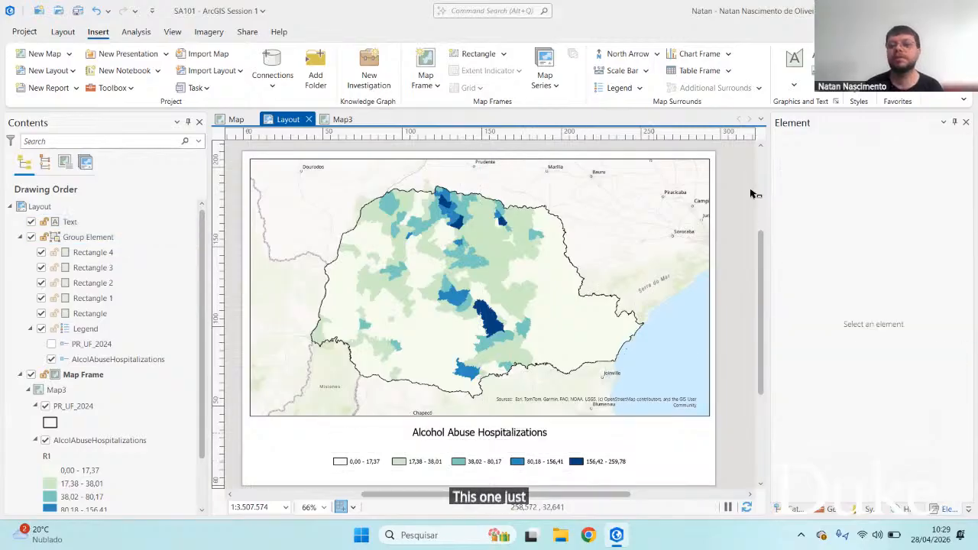
Add a text box about 90 by 7 mm directly below the title, reading "Hospitalization rate by 100,000 inhabitants"
left_click(797, 84)
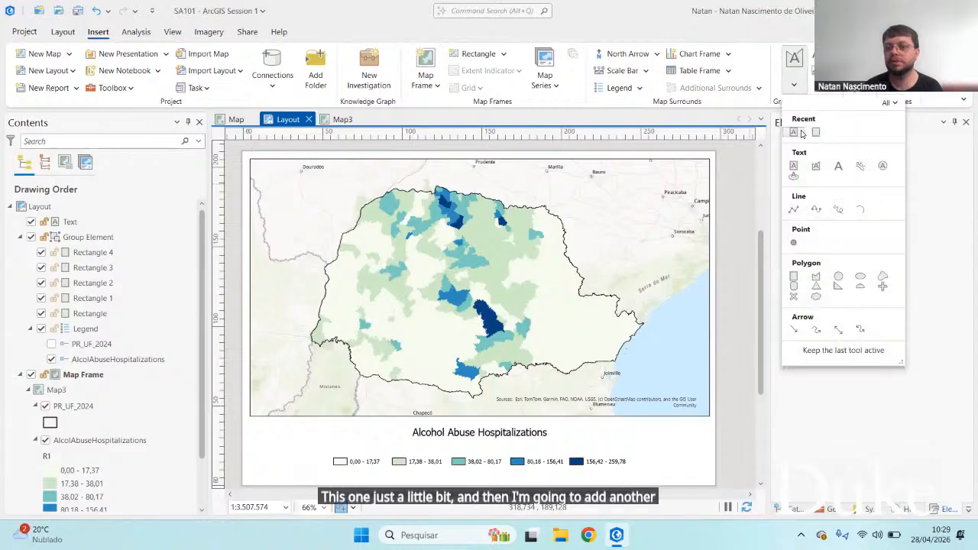
left_click(796, 133)
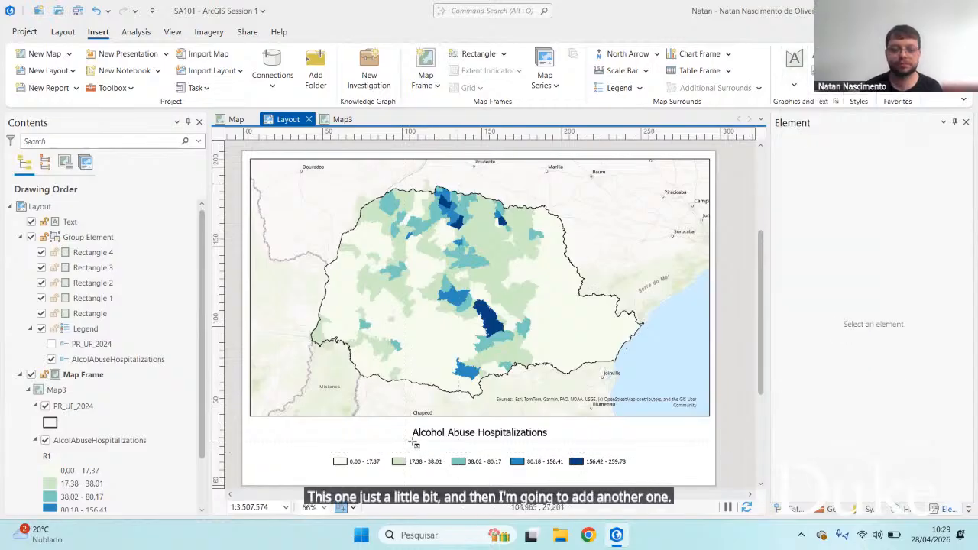
left_click_drag(407, 441, 553, 453)
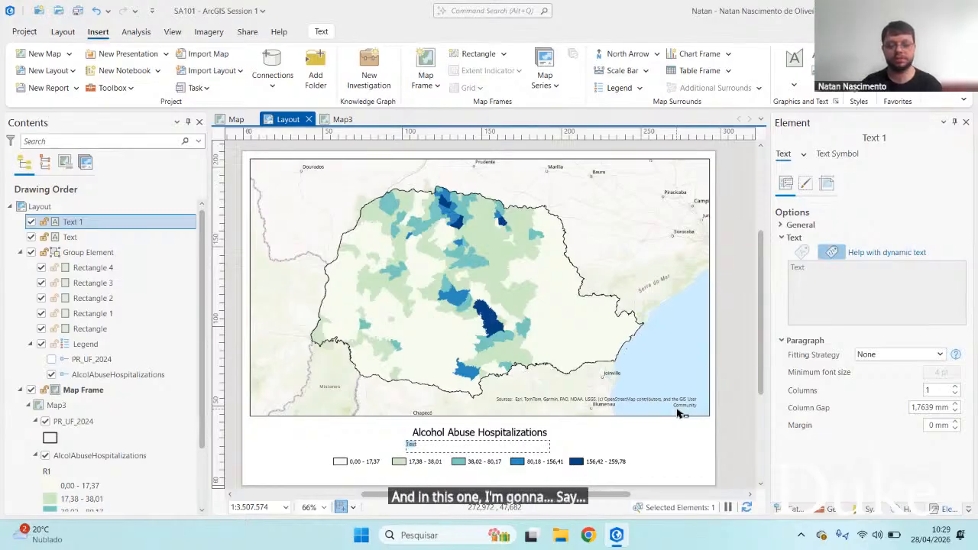
type("izac")
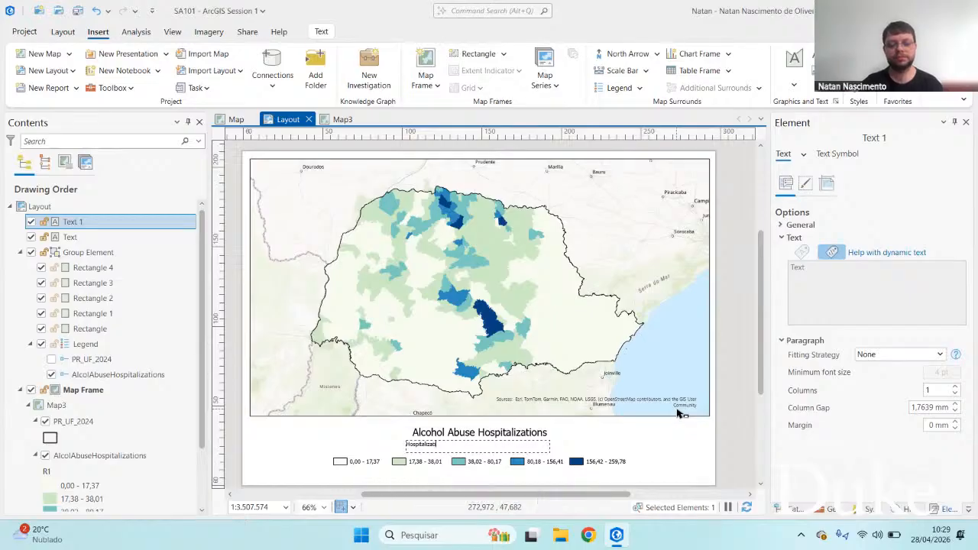
type("tion rate ")
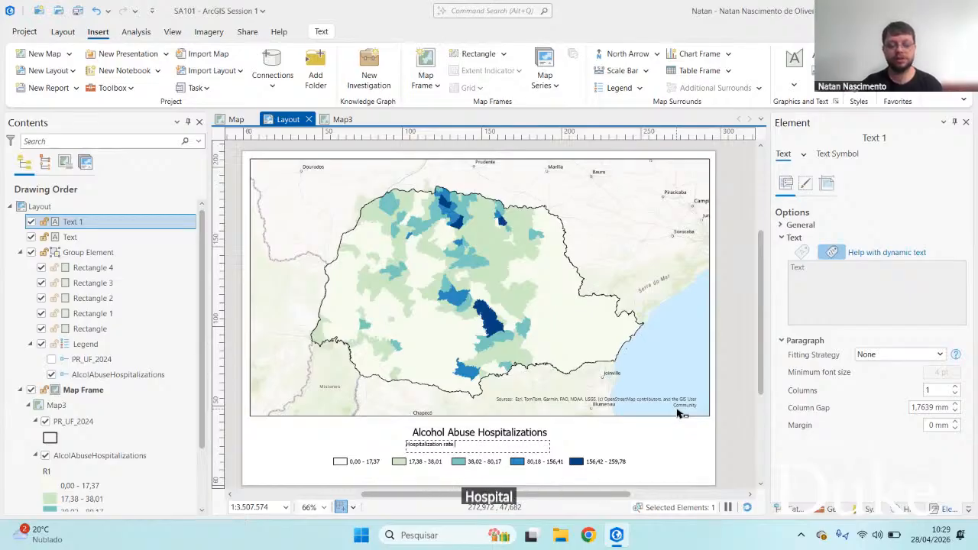
type("by 100")
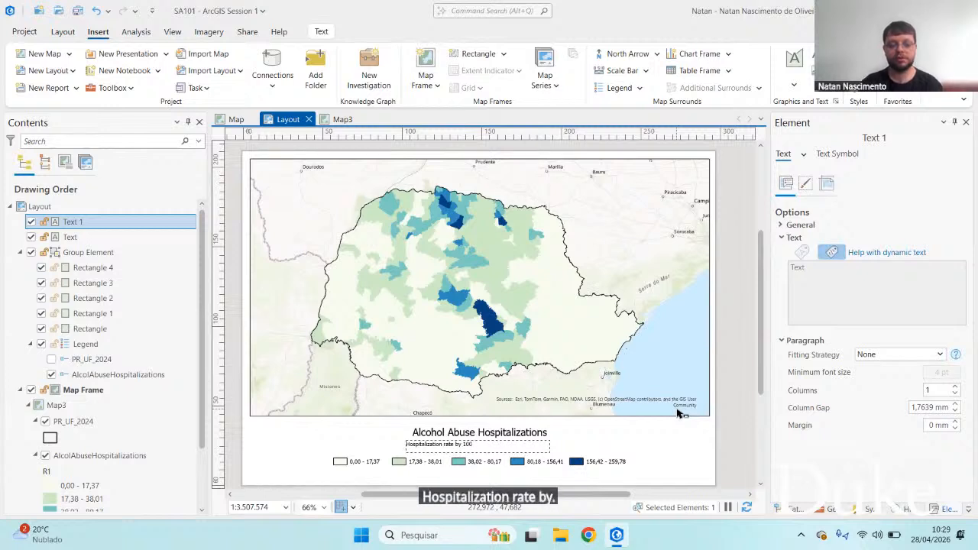
type(",000")
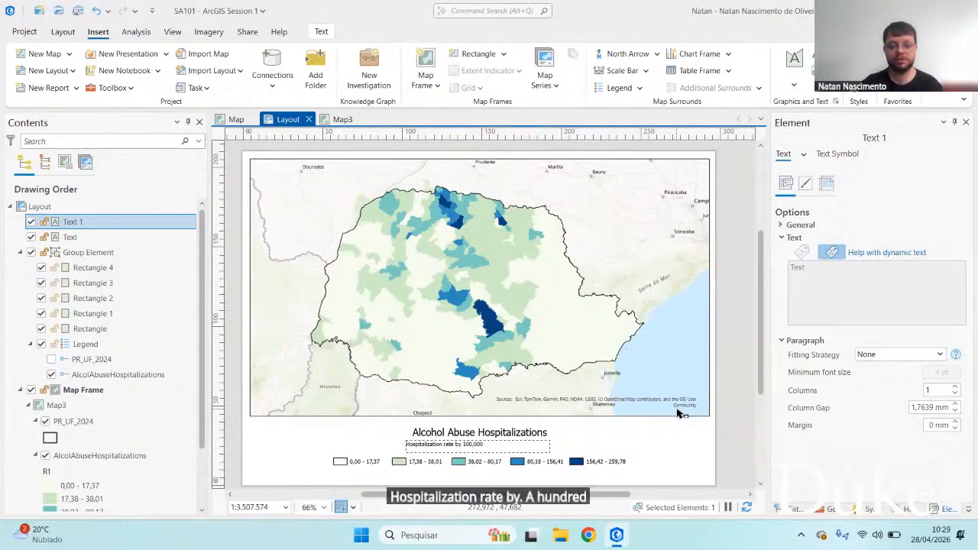
type(" inhabita")
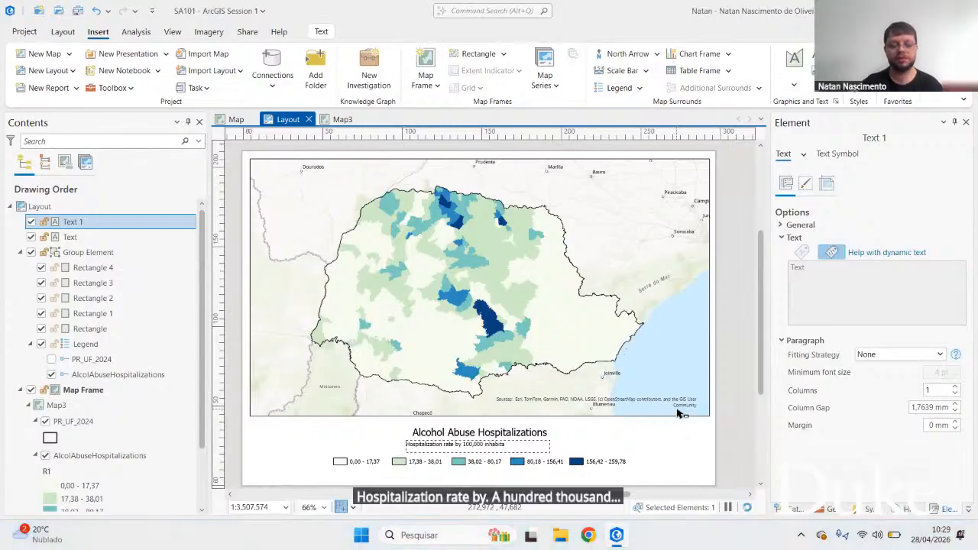
type("nts")
key("Escape")
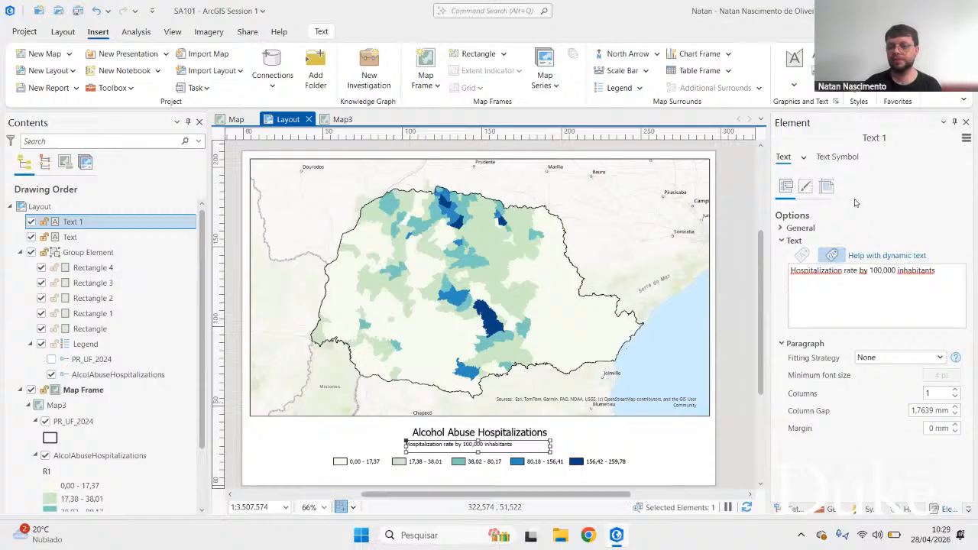
Set the subtitle text to 12 pt and centre it horizontally within its box
left_click(834, 156)
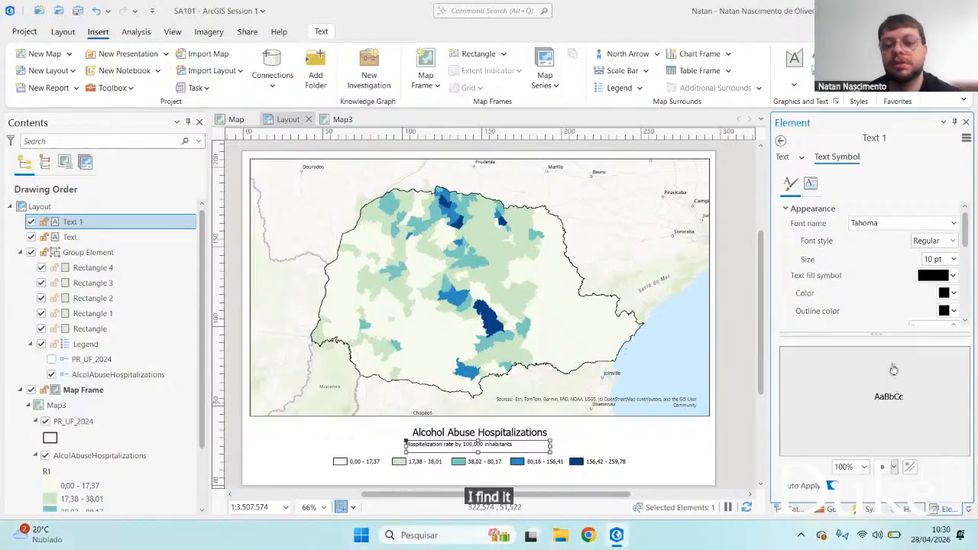
left_click(953, 260)
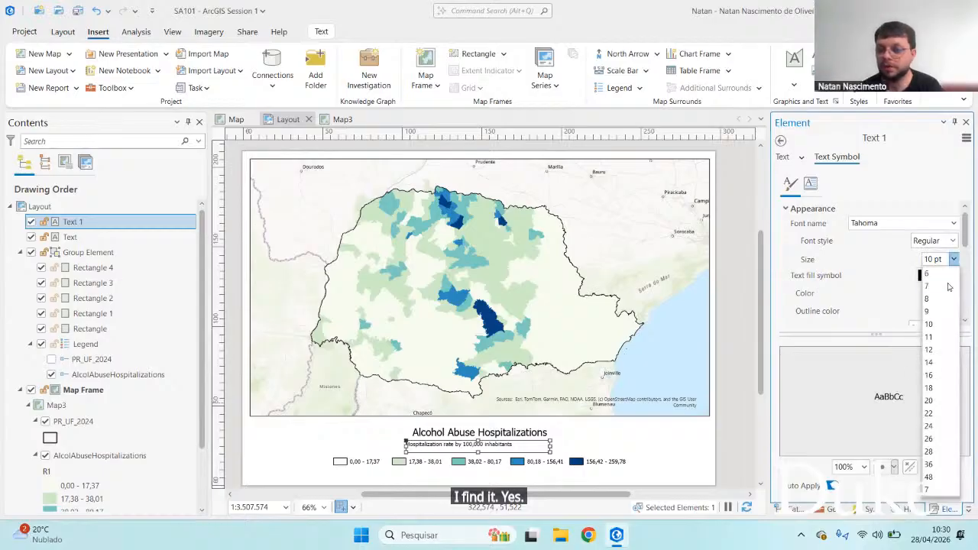
left_click(929, 350)
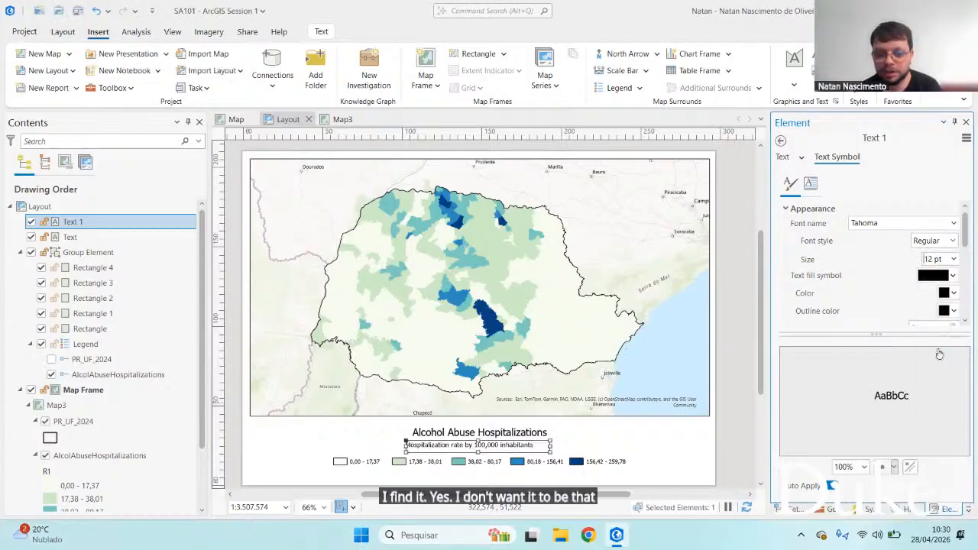
scroll(895, 302, "down", 5)
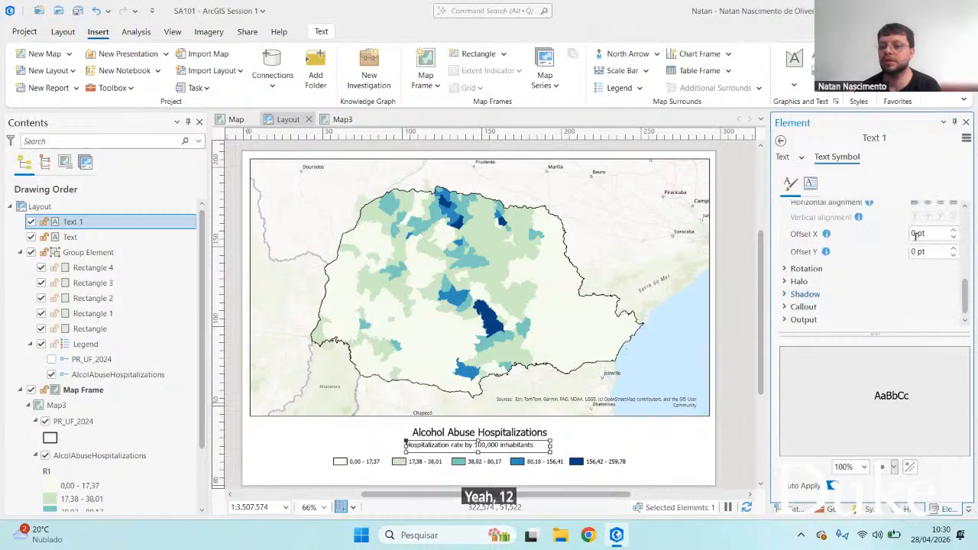
left_click(926, 203)
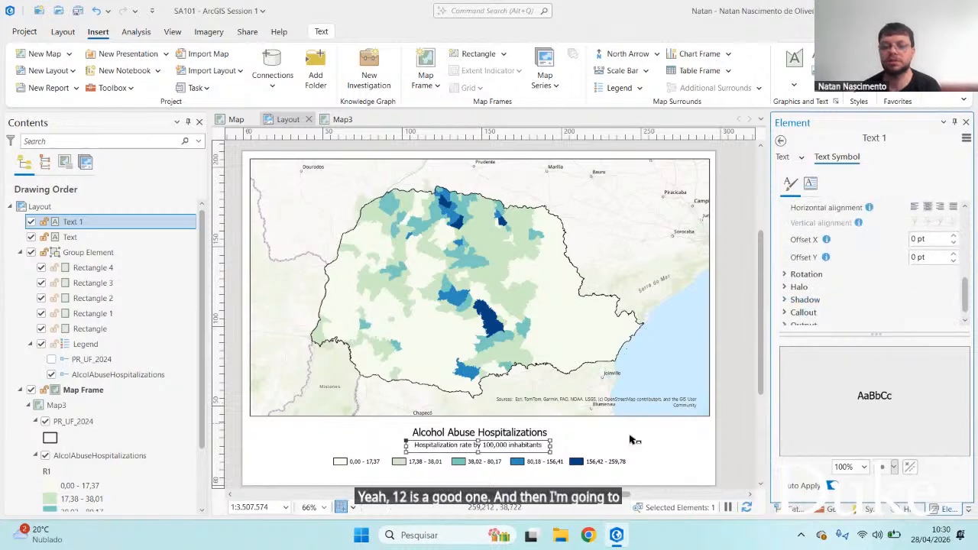
left_click(578, 449)
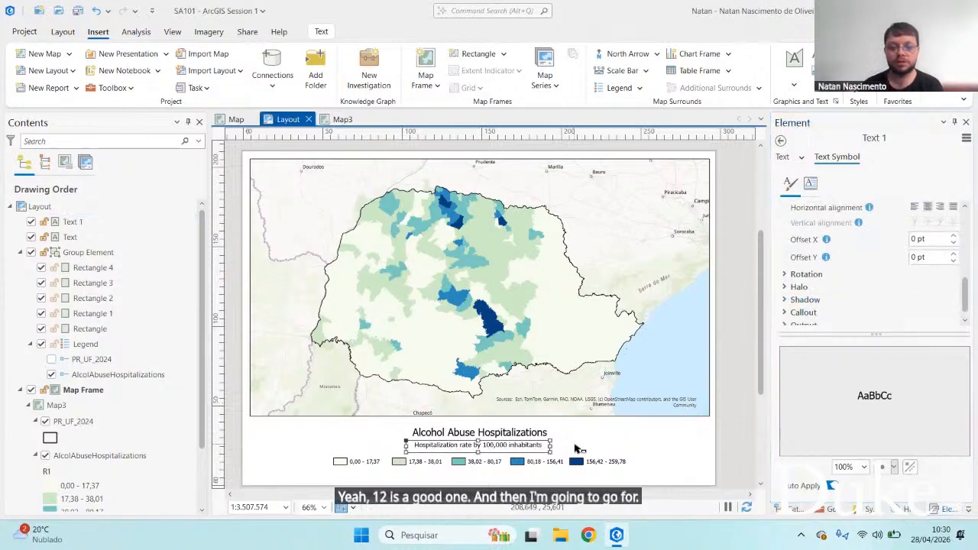
Set the anchor point of the rate subtitle to its centre and deselect it
left_click(524, 445)
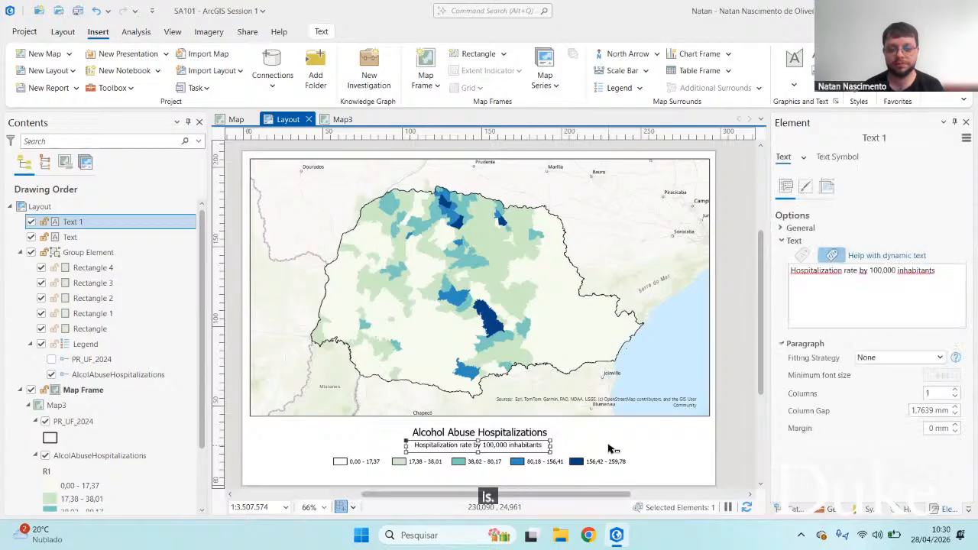
left_click(825, 186)
left_click(915, 302)
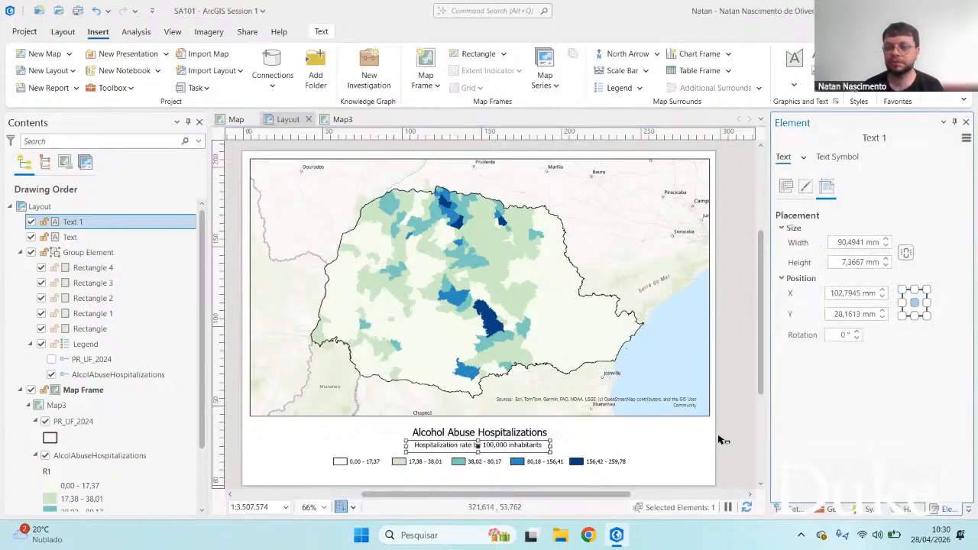
left_click(709, 450)
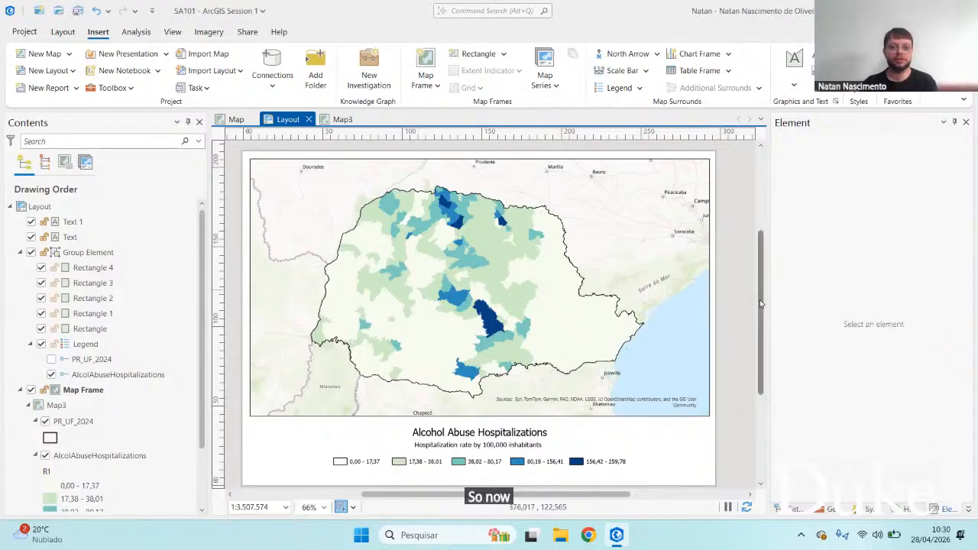
Examine the title, rate subtitle and legend classes up close, and review the whole layout page
scroll(760, 307, "down", 1)
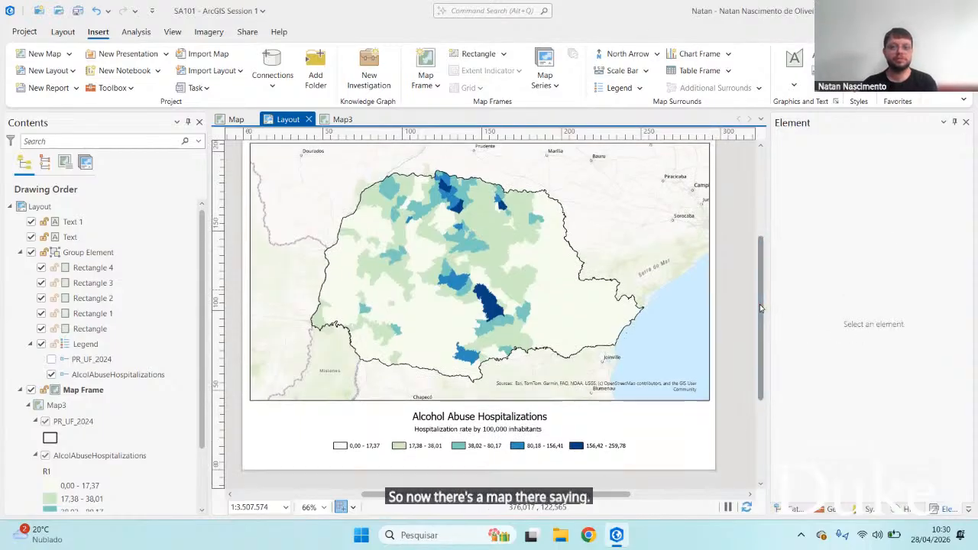
scroll(759, 307, "up", 1)
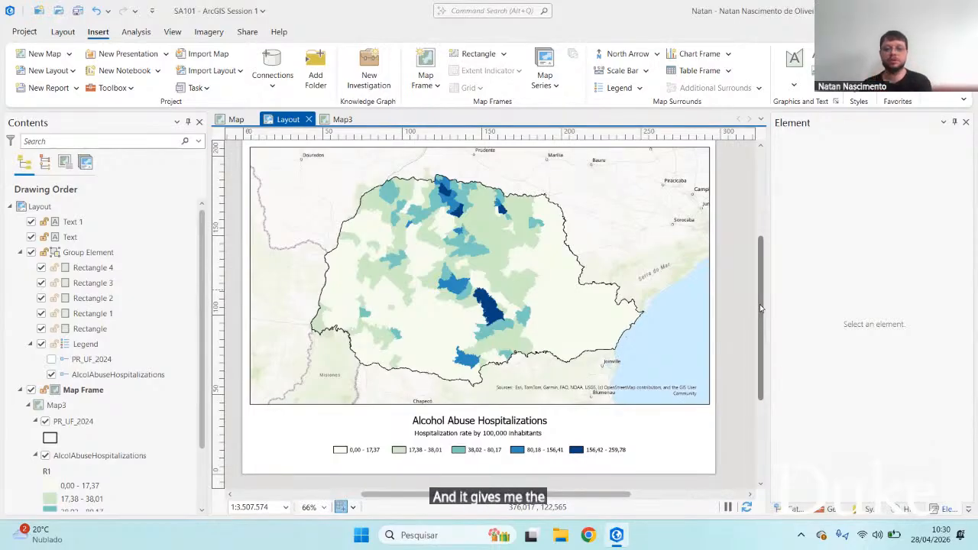
left_click(506, 433)
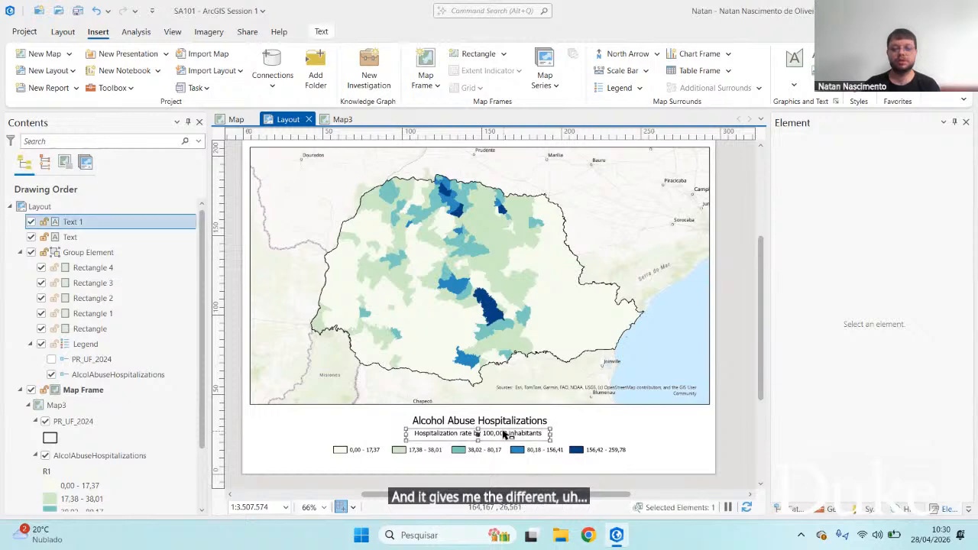
scroll(503, 431, "down", 1)
scroll(501, 430, "up", 4)
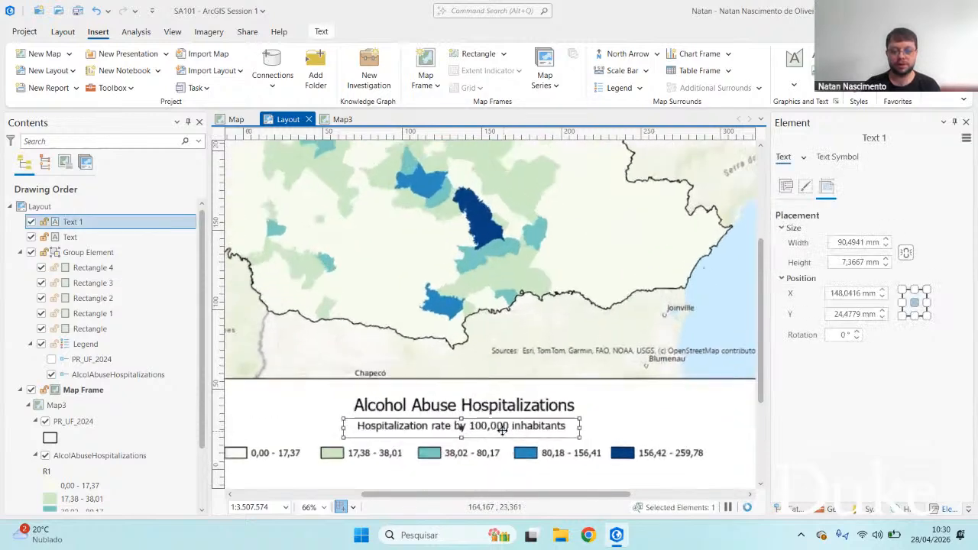
left_click(682, 442)
scroll(682, 441, "down", 2)
scroll(680, 440, "down", 3)
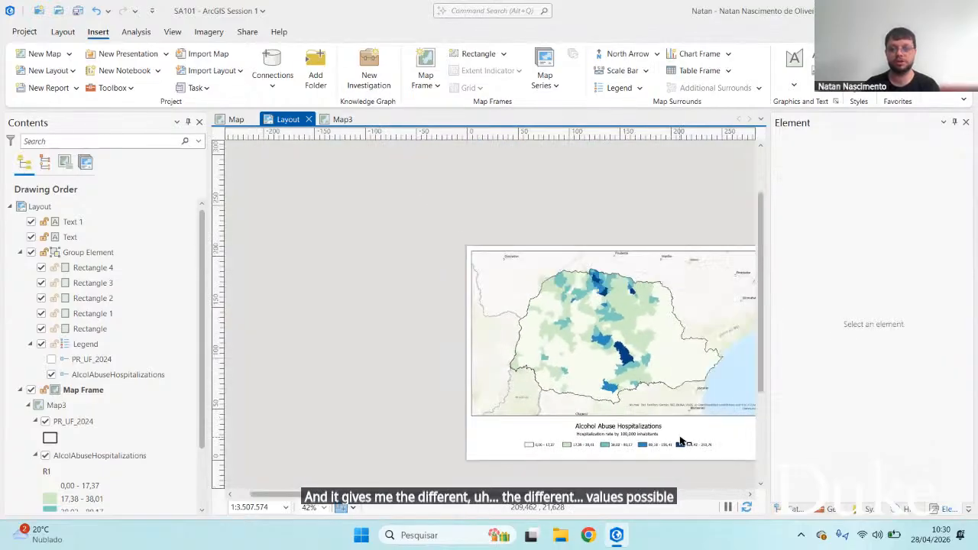
left_click_drag(591, 497, 593, 496)
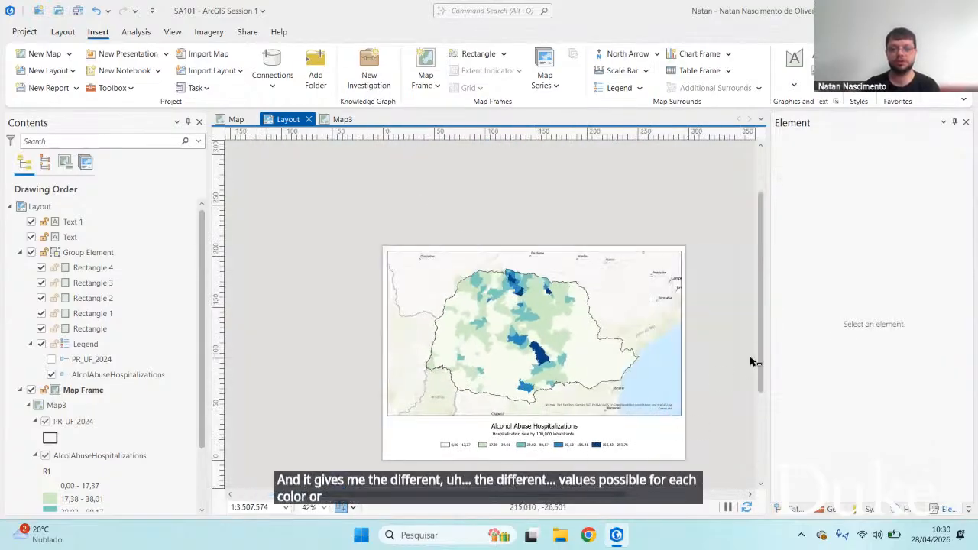
left_click_drag(762, 340, 761, 354)
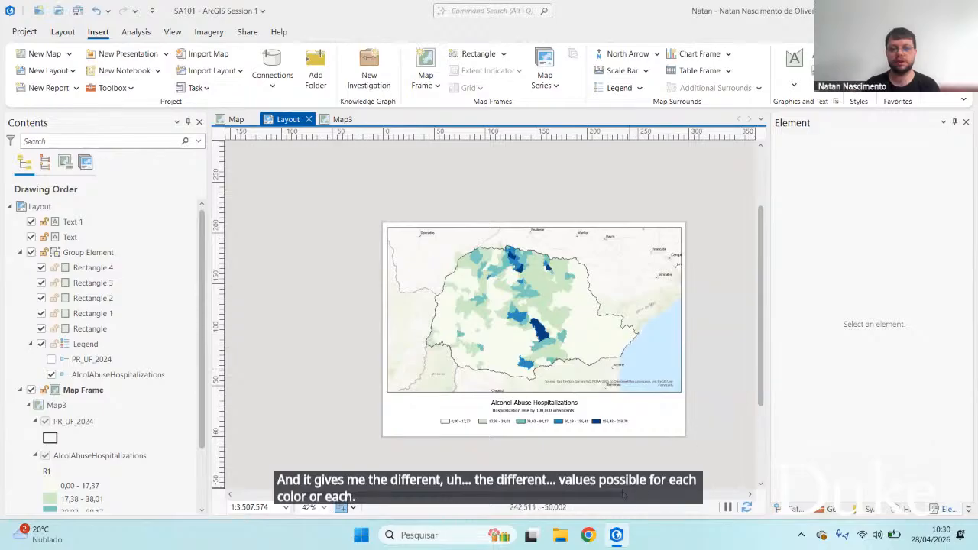
left_click_drag(624, 494, 646, 495)
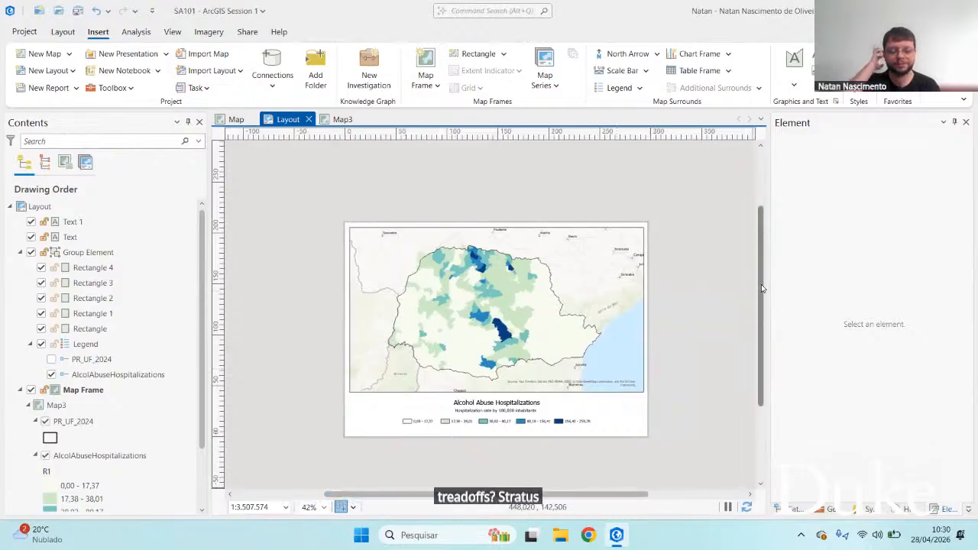
scroll(648, 312, "up", 2)
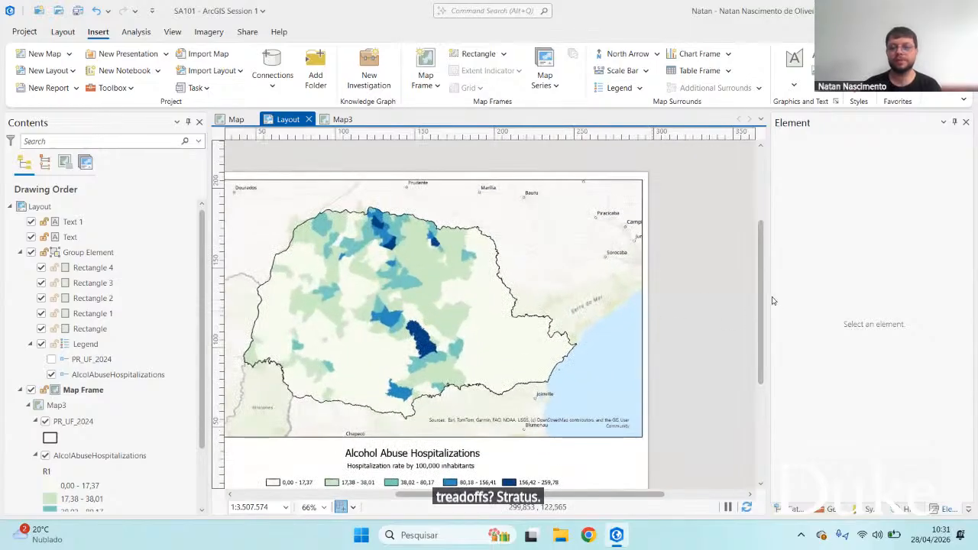
scroll(763, 306, "down", 1)
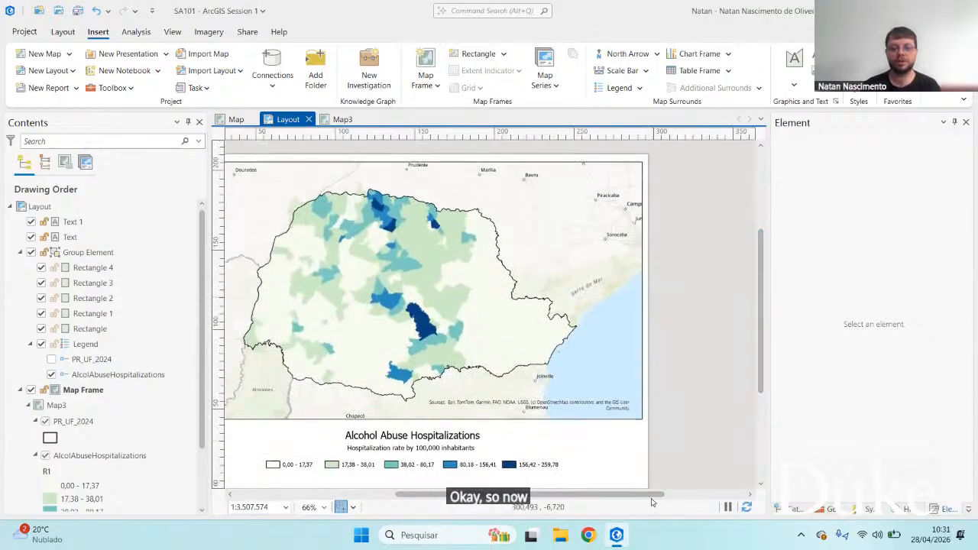
left_click_drag(652, 500, 631, 499)
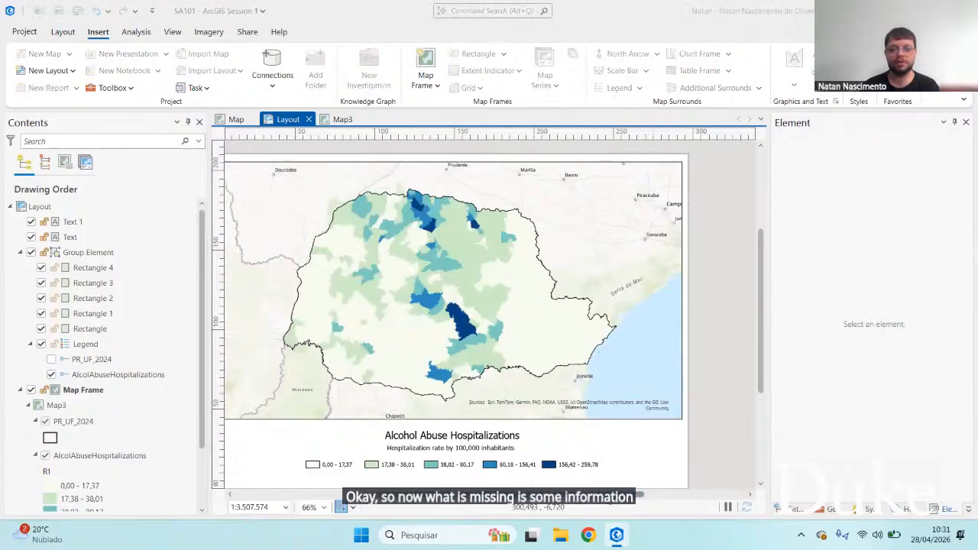
left_click_drag(605, 496, 584, 496)
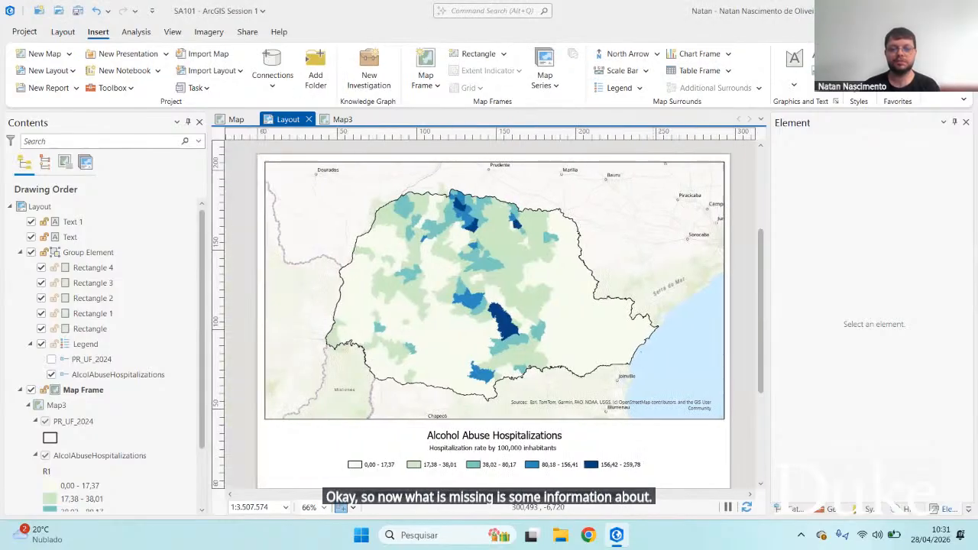
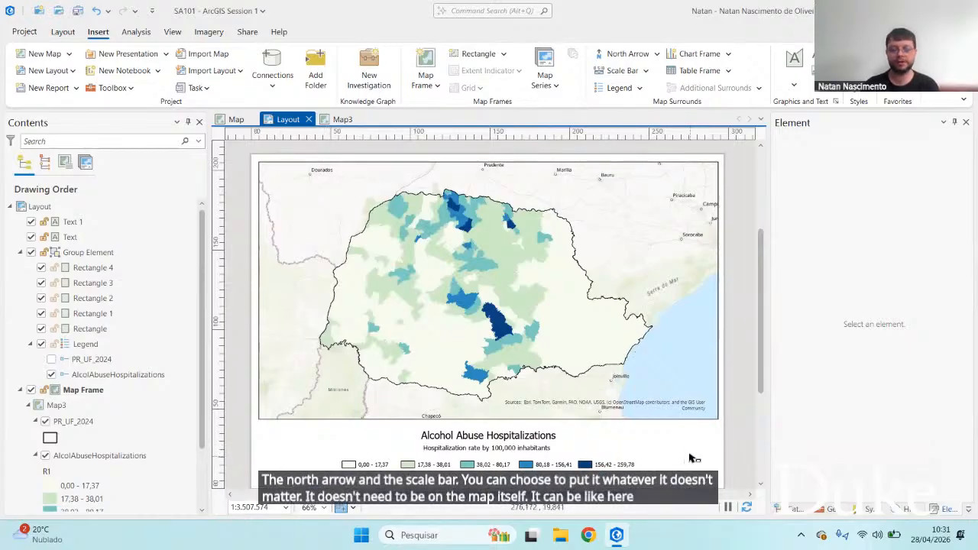
left_click(761, 485)
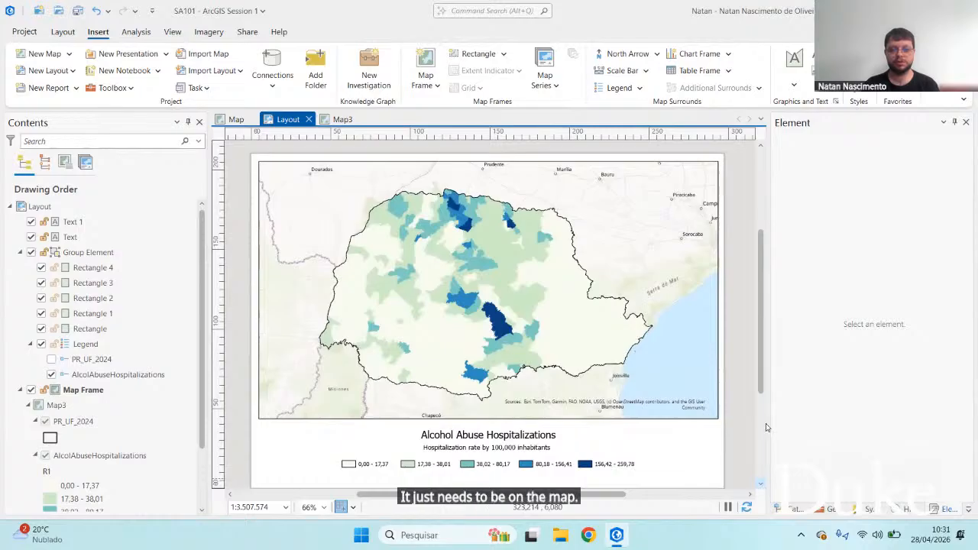
left_click(762, 482)
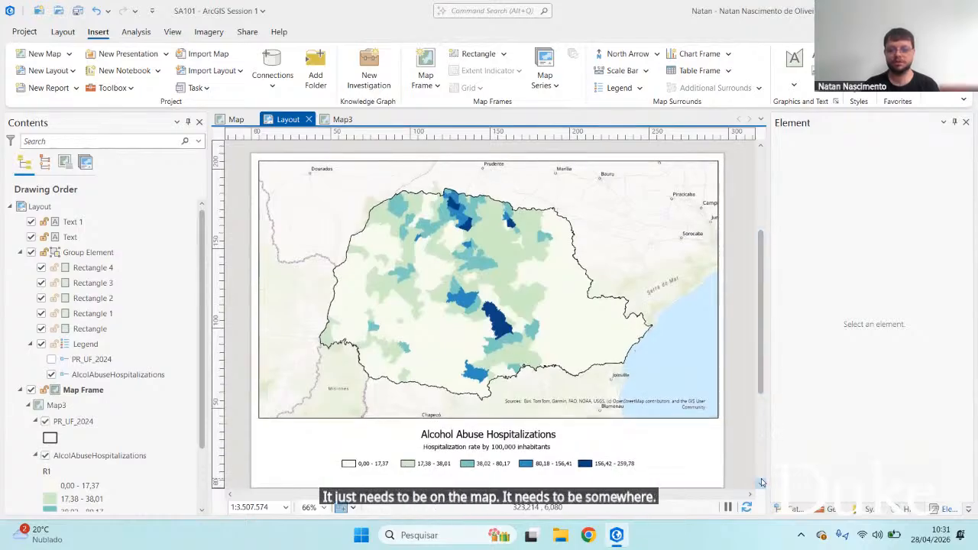
left_click(762, 482)
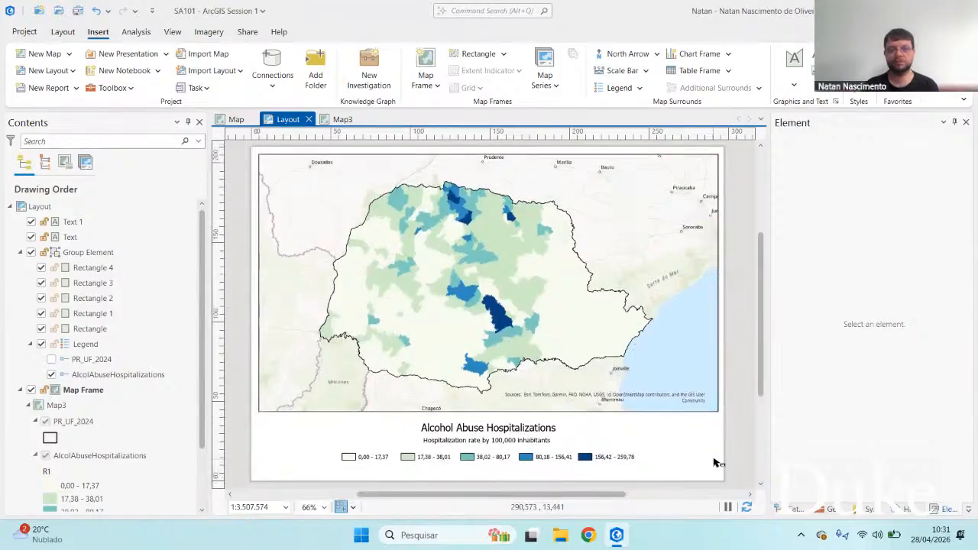
left_click(716, 461)
left_click(739, 271)
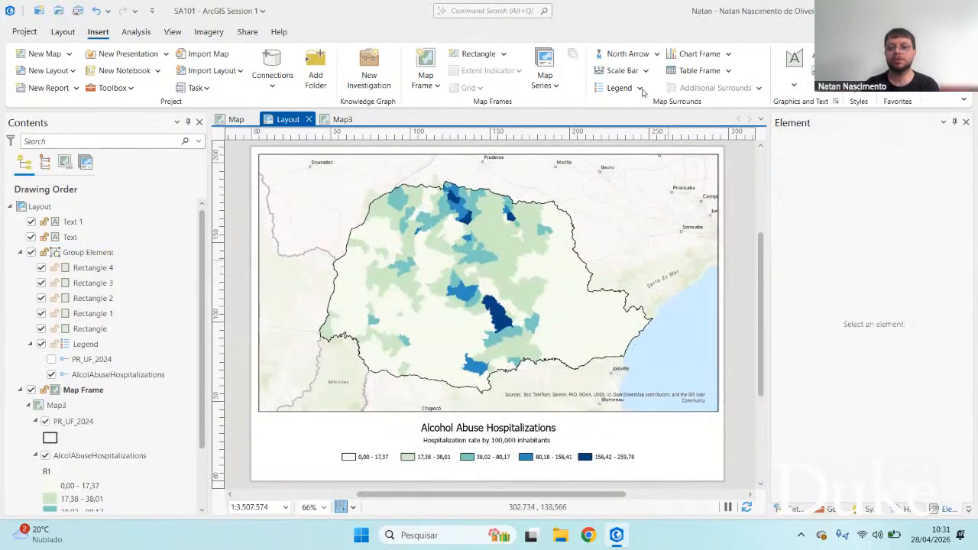
Insert the ArcGIS North 13 compass arrow at about 15 by 16 mm and place it in the map's upper-right corner
left_click(624, 55)
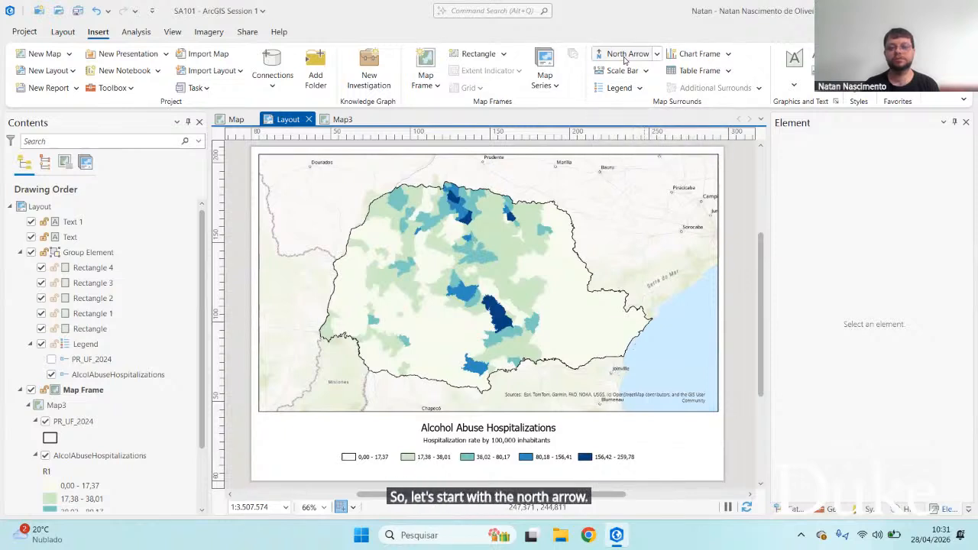
left_click(656, 55)
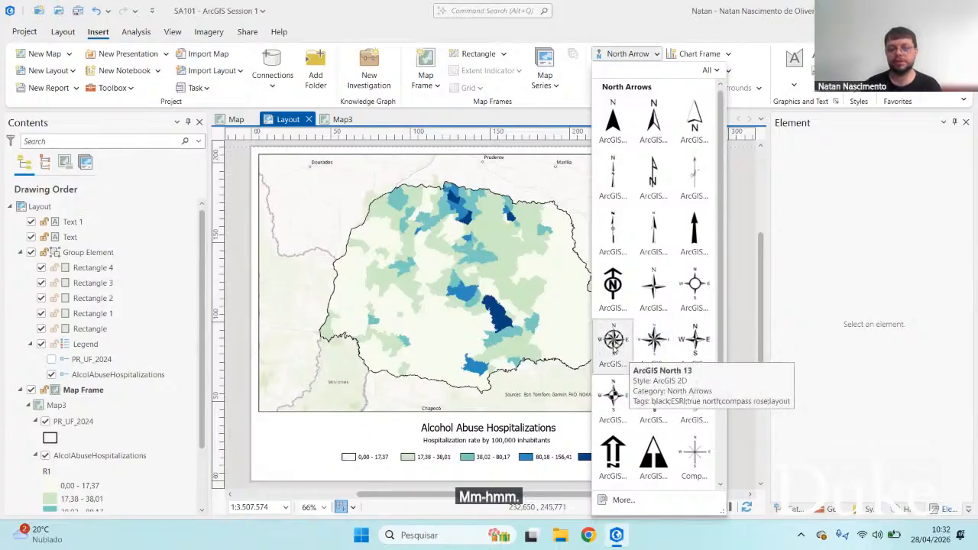
left_click(613, 344)
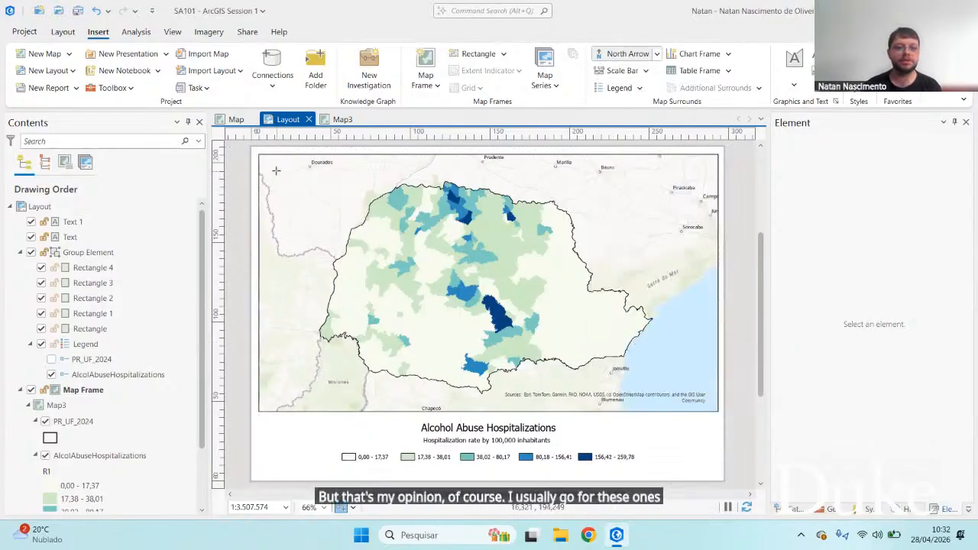
left_click_drag(275, 170, 301, 197)
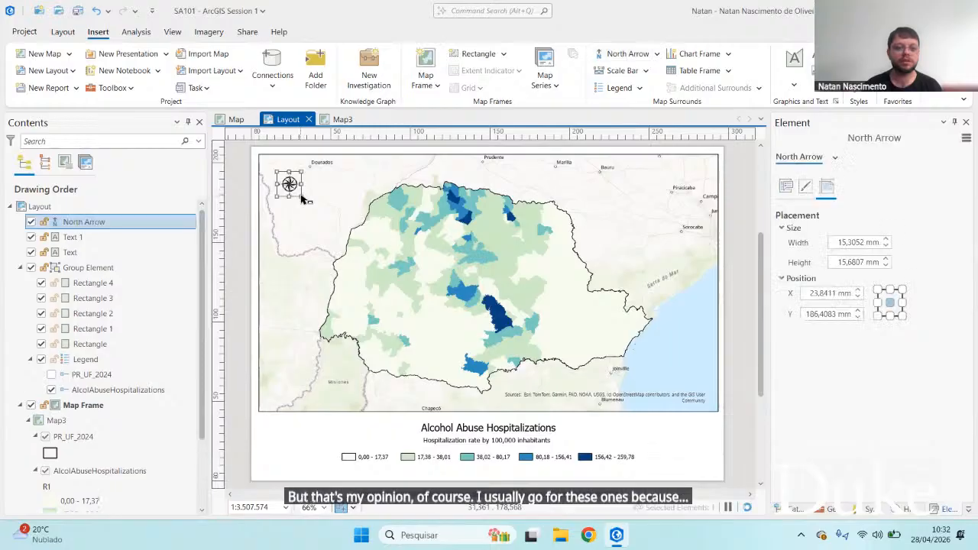
left_click(244, 196)
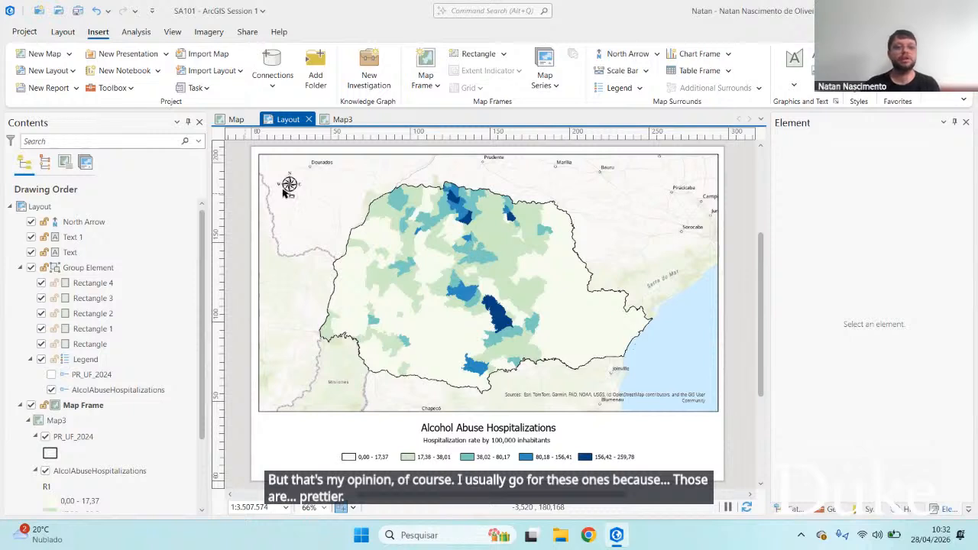
mouse_move(290, 186)
left_mouse_down()
mouse_move(280, 176)
mouse_move(705, 172)
mouse_move(695, 178)
left_mouse_up()
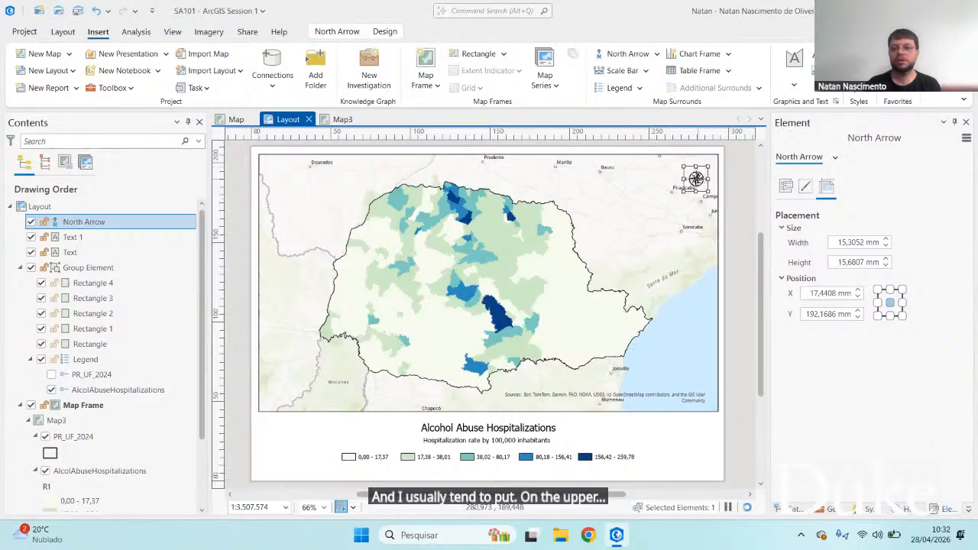
left_click(736, 200)
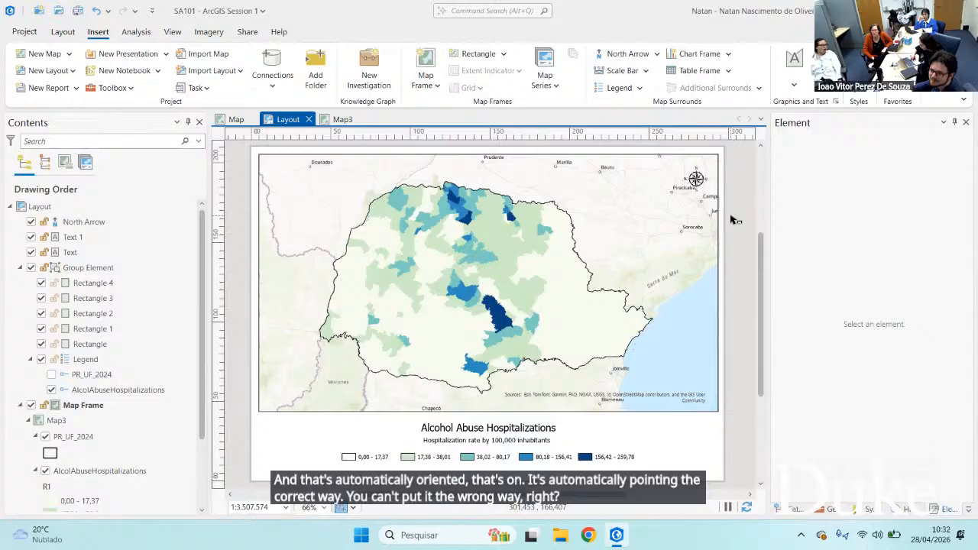
Try Magnetic North as the north arrow's type
left_click(695, 181)
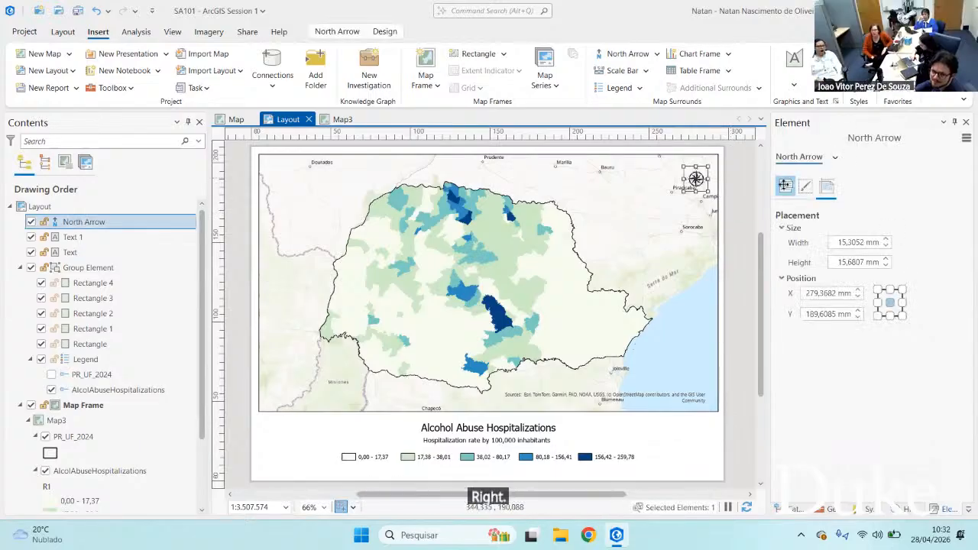
left_click(785, 185)
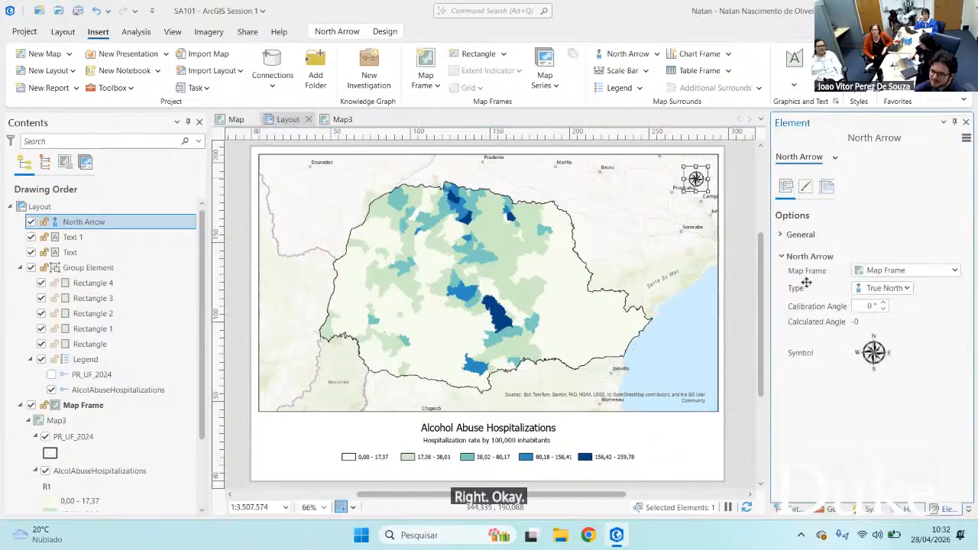
left_click(895, 288)
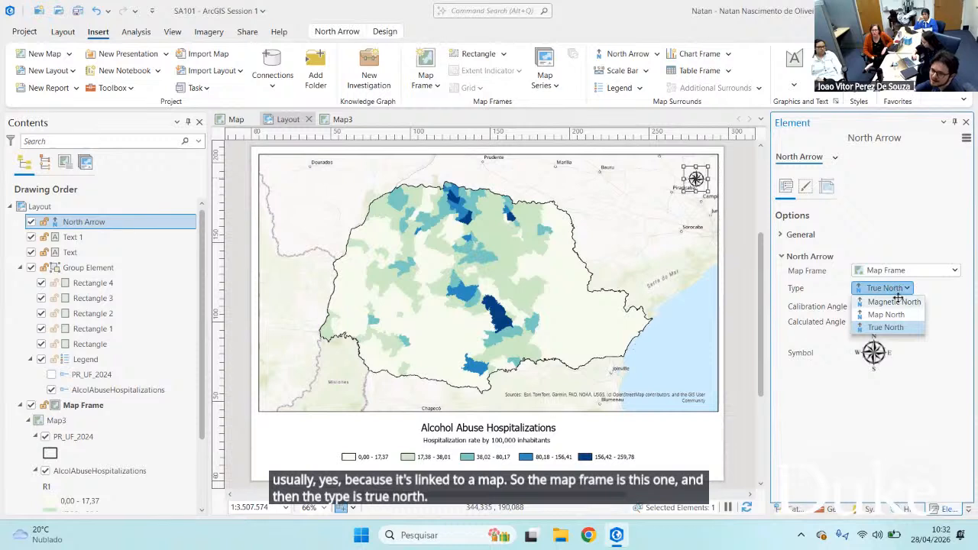
left_click(900, 302)
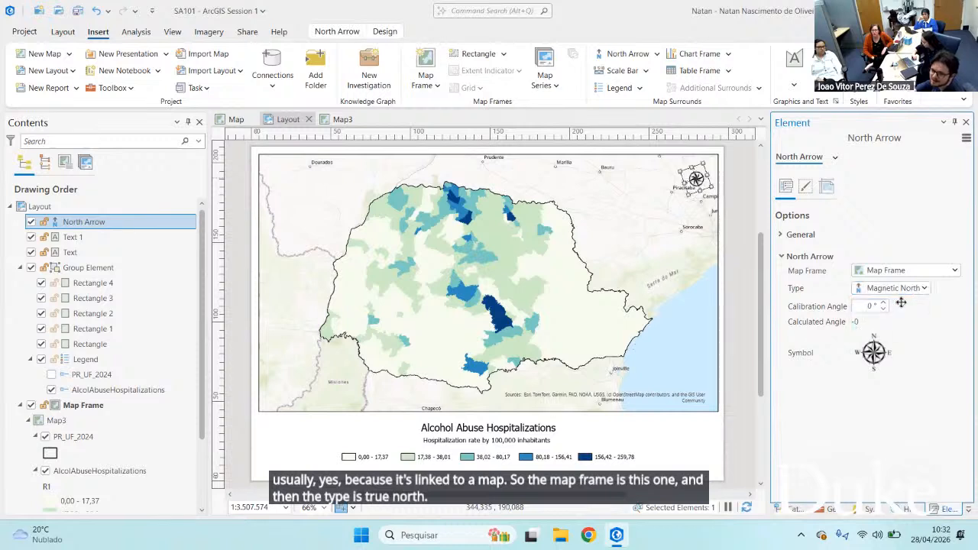
left_click(693, 306)
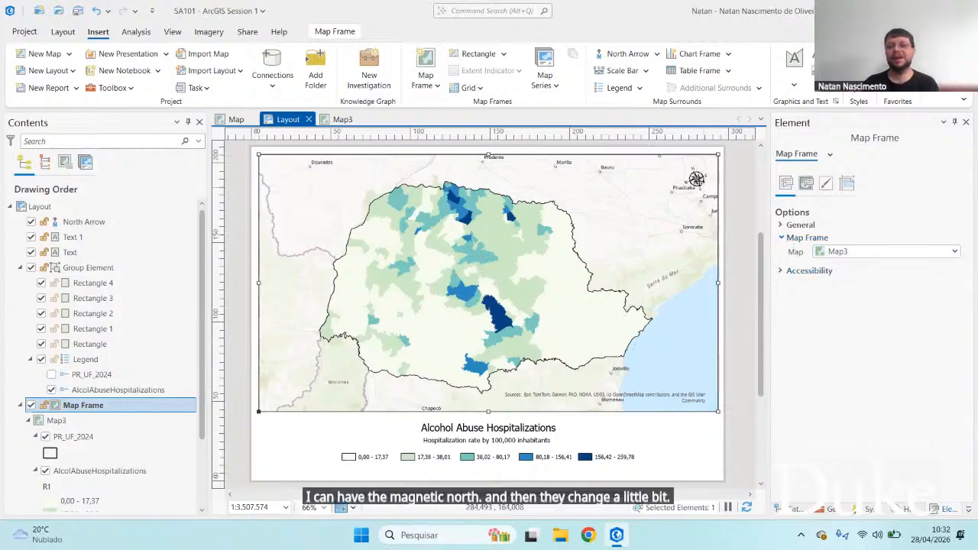
Try Map North as the north arrow's type and return it to True North
left_click(696, 178)
left_click(897, 288)
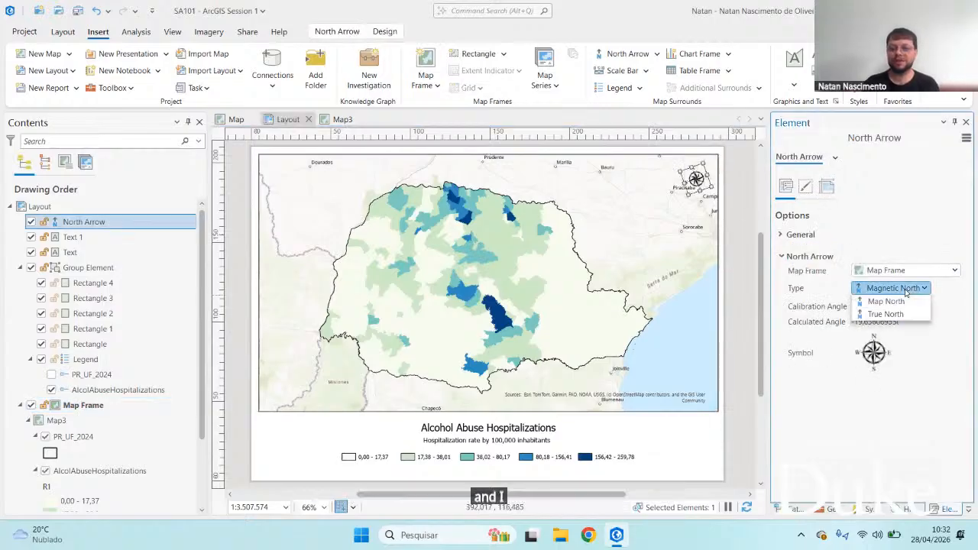
left_click(886, 315)
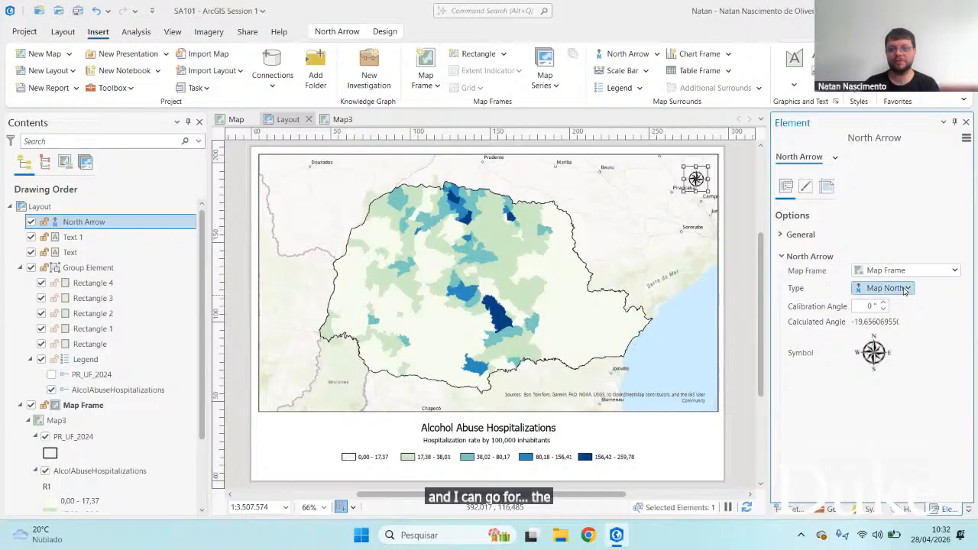
left_click(886, 288)
left_click(906, 329)
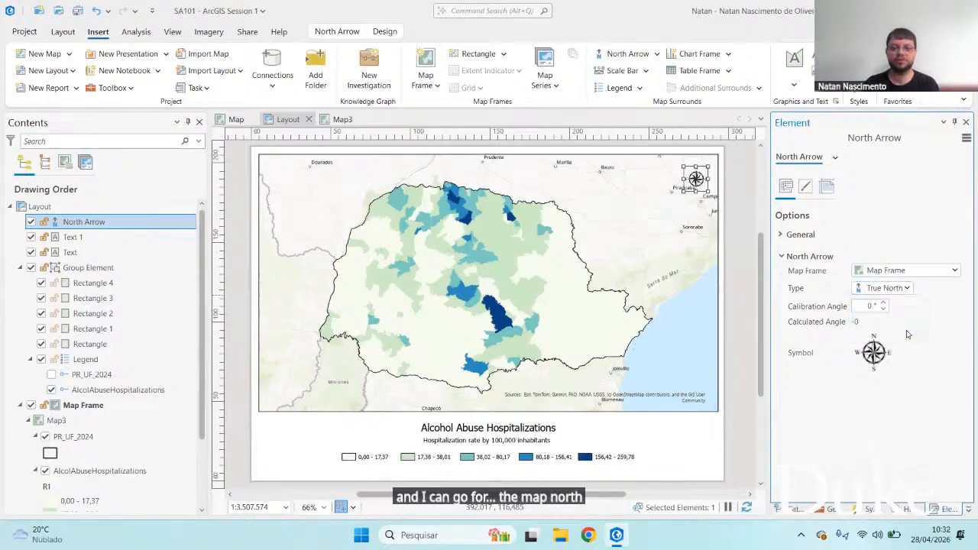
left_click(749, 319)
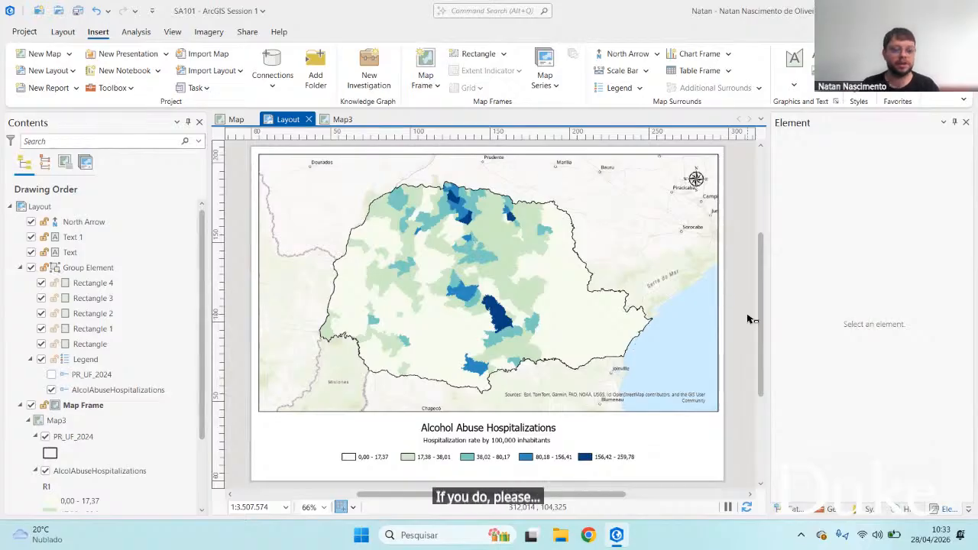
Try the north arrow at a much larger size and at a tiny size in the map's upper-right corner
left_click(696, 181)
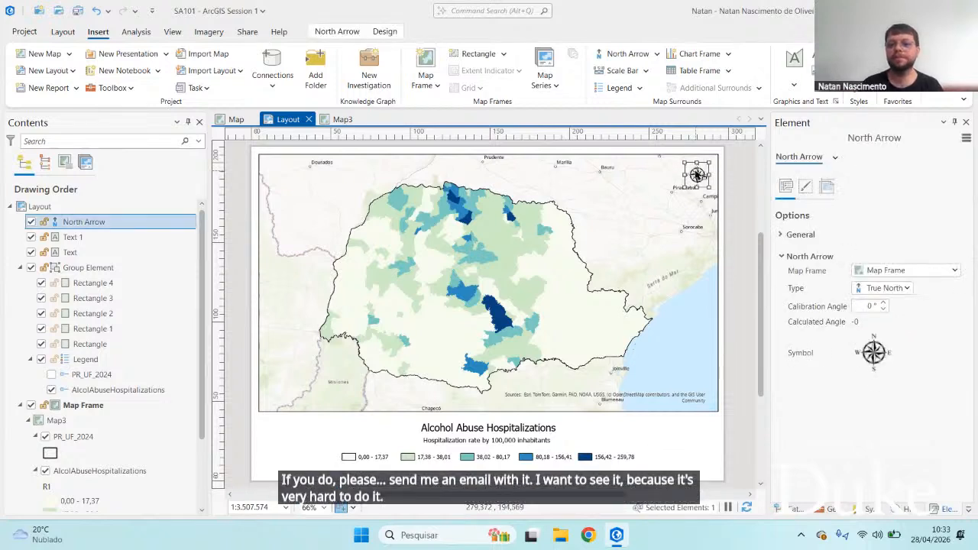
left_click(736, 191)
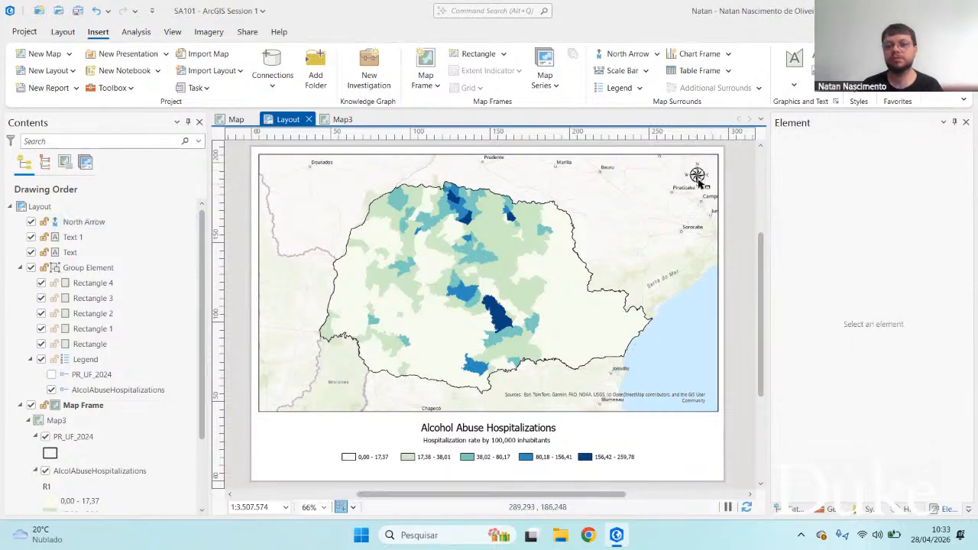
left_click(698, 177)
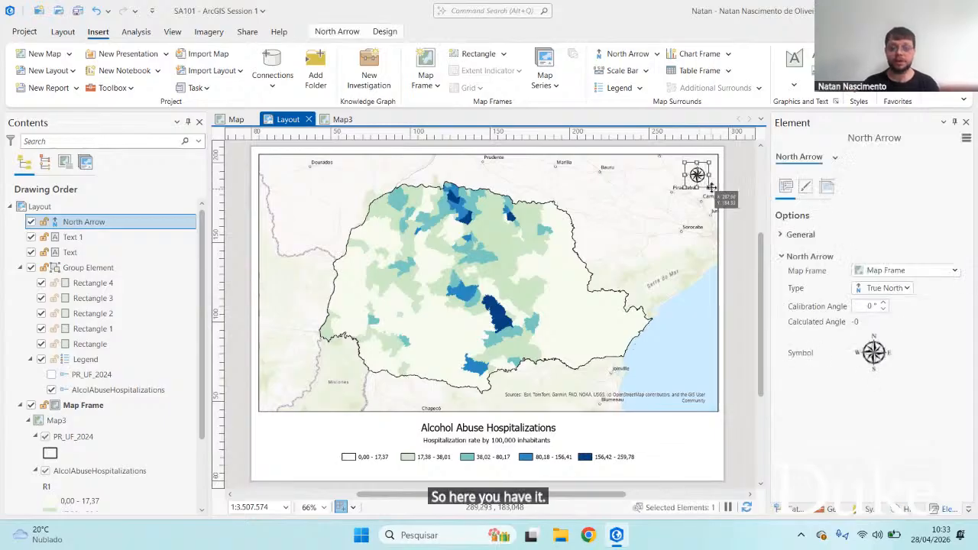
left_click_drag(684, 186, 627, 247)
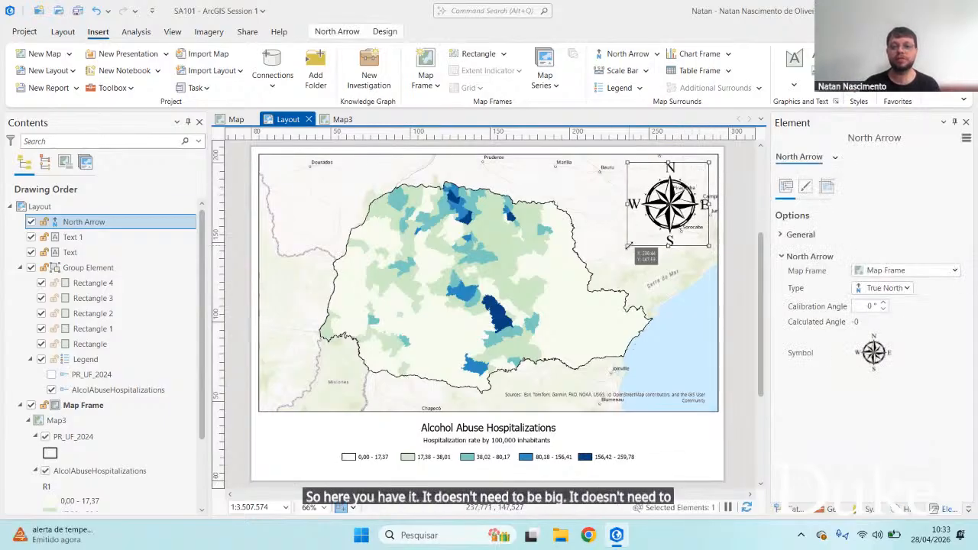
left_click_drag(640, 233, 690, 178)
left_click(739, 193)
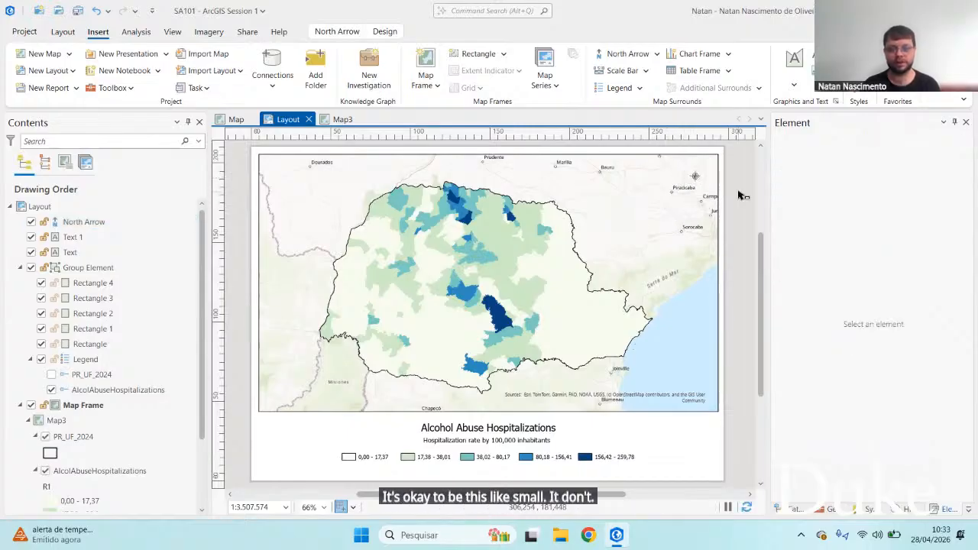
Resize the north arrow to a small but readable compass, keep it in the map's upper-right corner, and deselect it
left_click(695, 178)
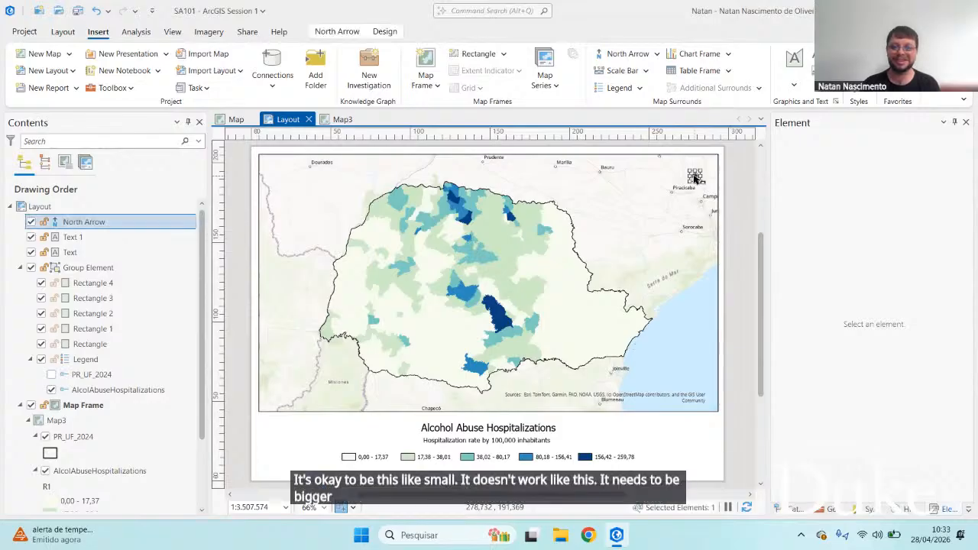
left_click_drag(691, 181, 634, 237)
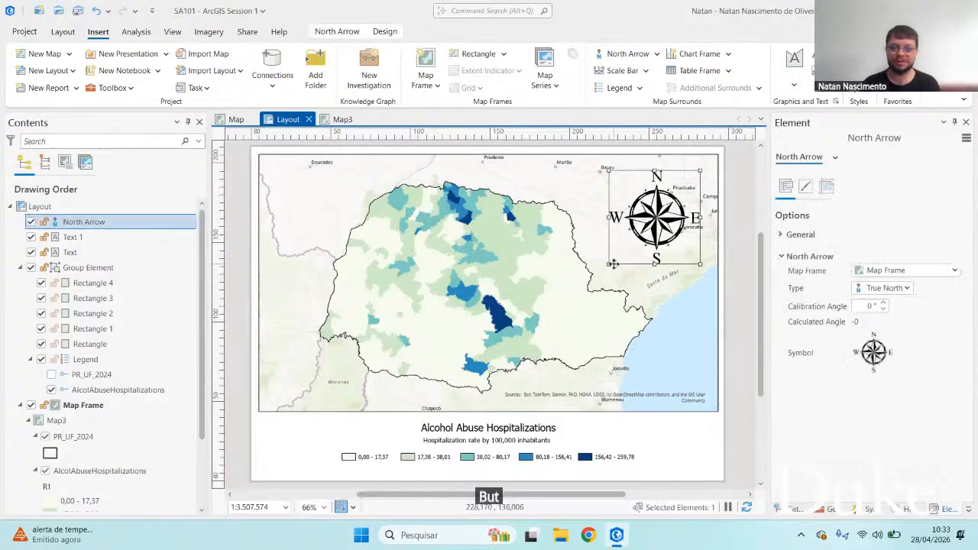
left_click_drag(680, 202, 696, 174)
left_click(732, 199)
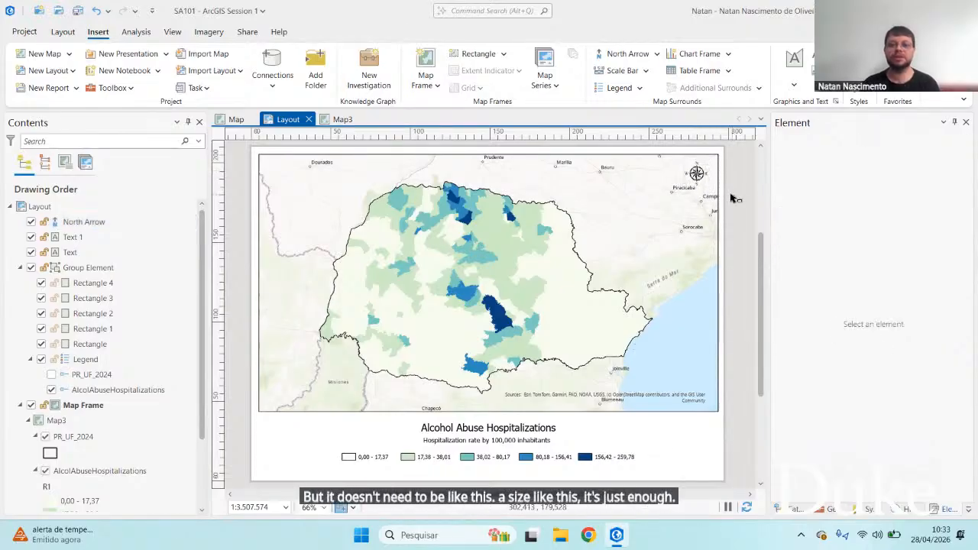
Insert a metric Double Alternating scale bar in kilometers along the map's lower-left corner
left_click(643, 73)
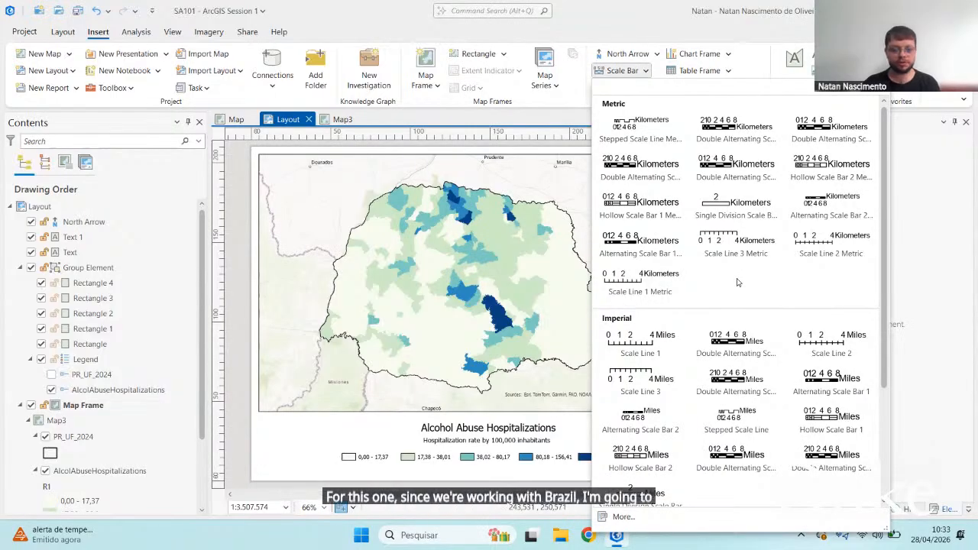
scroll(739, 300, "down", 3)
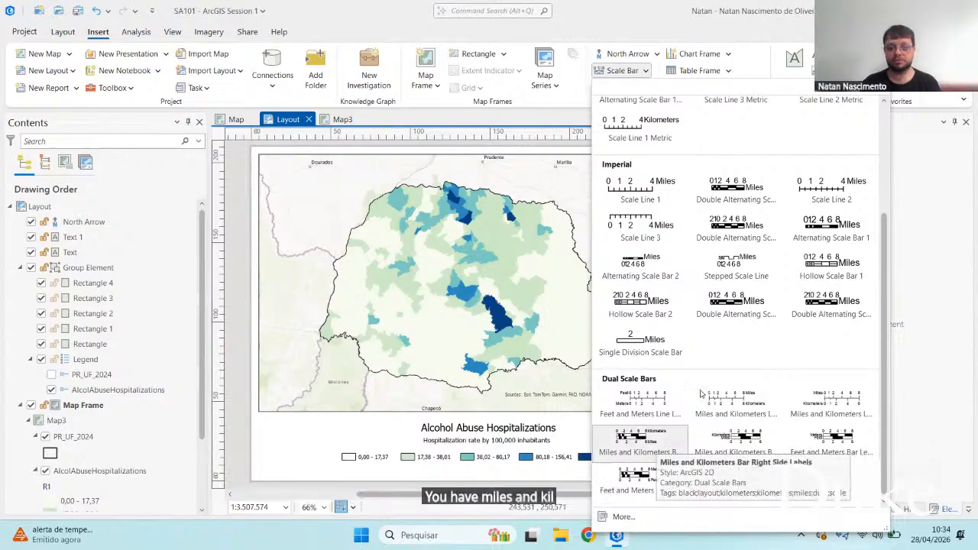
scroll(701, 393, "up", 3)
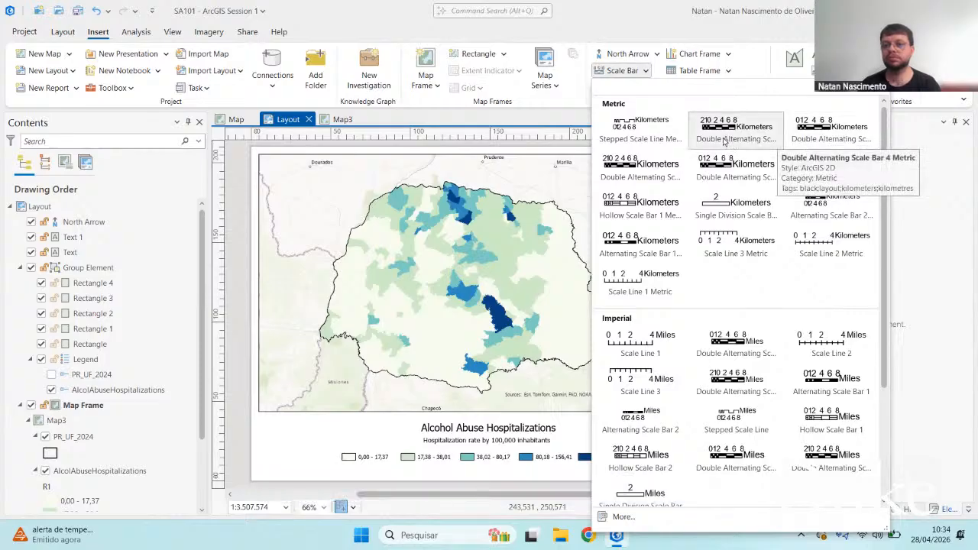
left_click(827, 135)
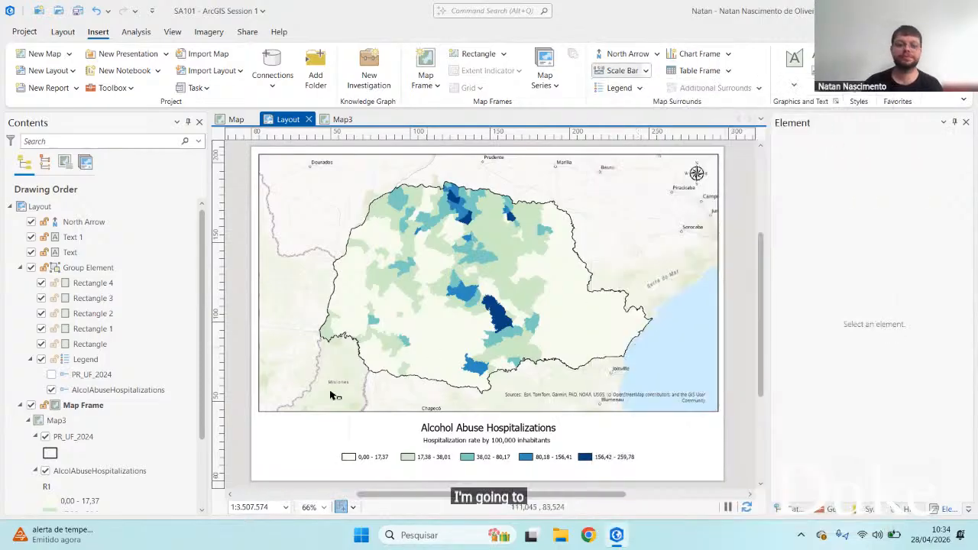
left_click_drag(266, 394, 370, 407)
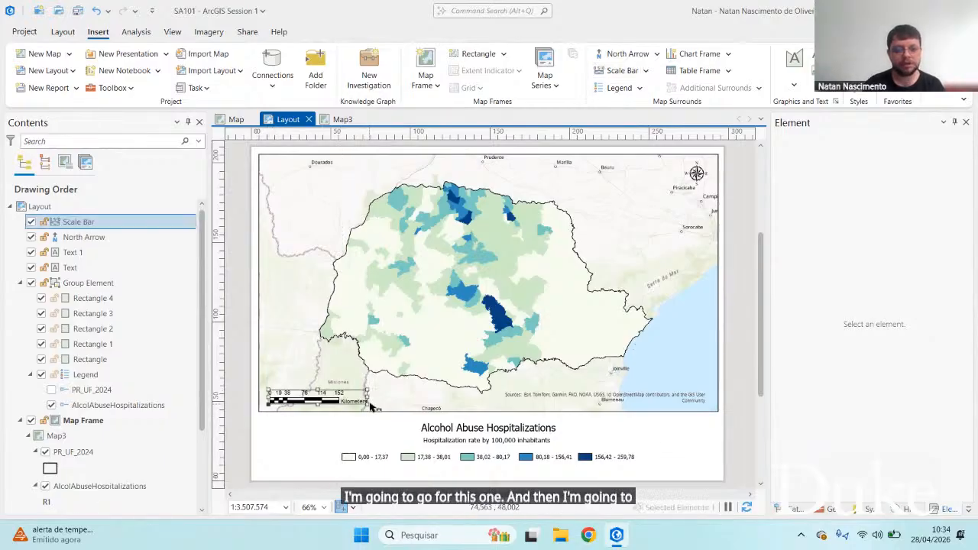
left_click(316, 431)
Set the scale bar's unit label text to Km
left_click(319, 402)
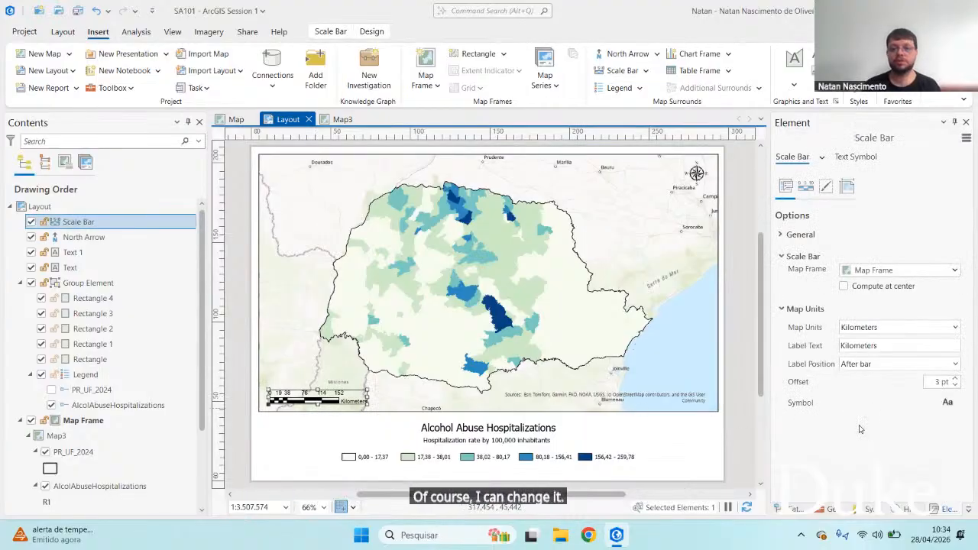
left_click_drag(886, 345, 831, 350)
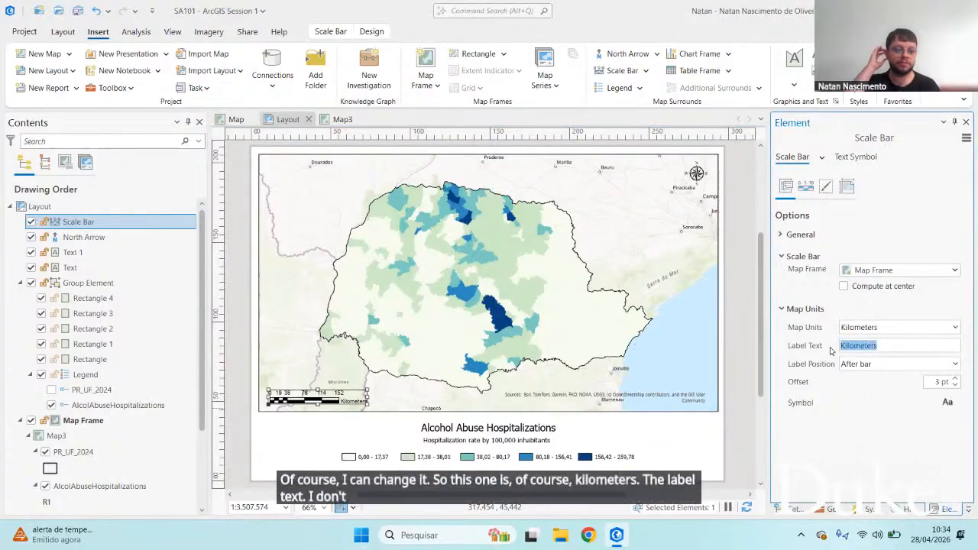
type("Km")
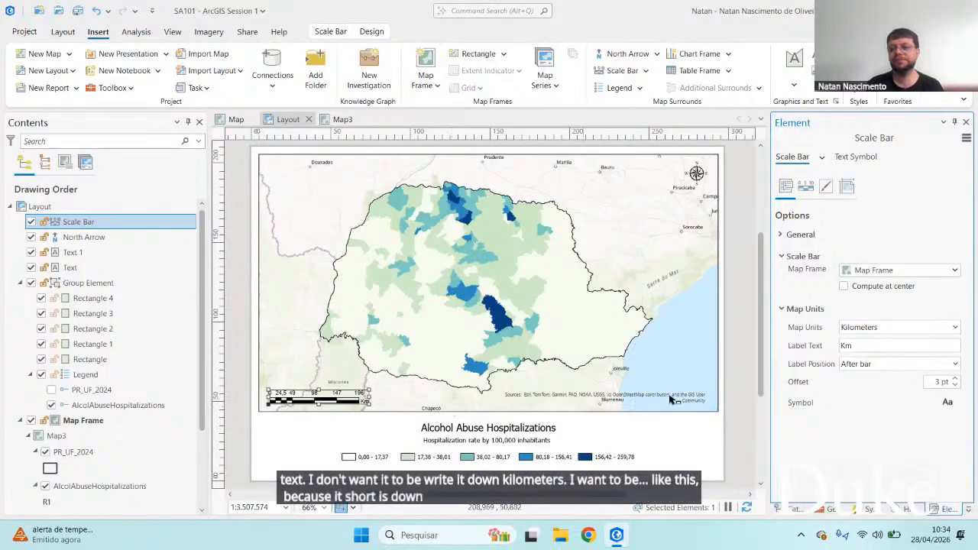
Try the Below center position for the scale bar's unit label and return it to After bar
left_click(954, 364)
left_click(901, 234)
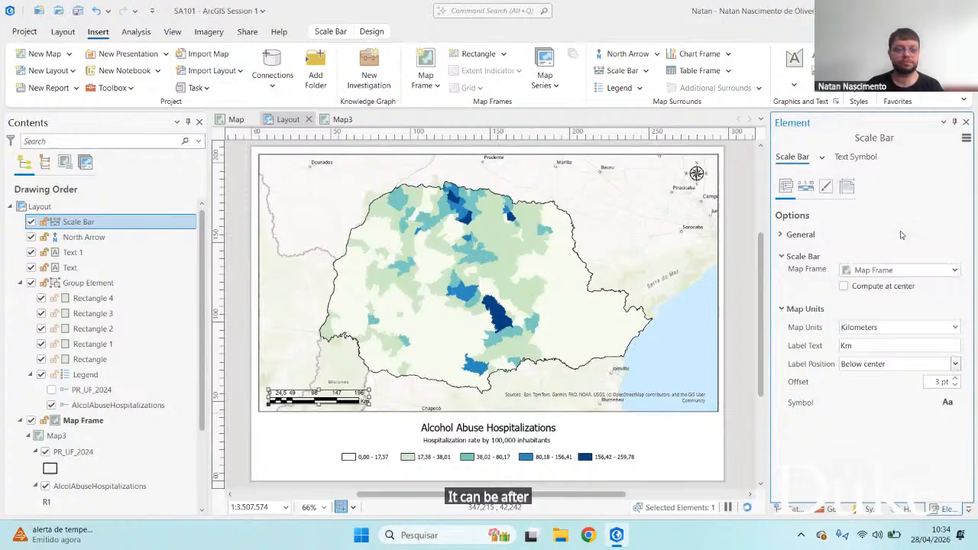
left_click(954, 365)
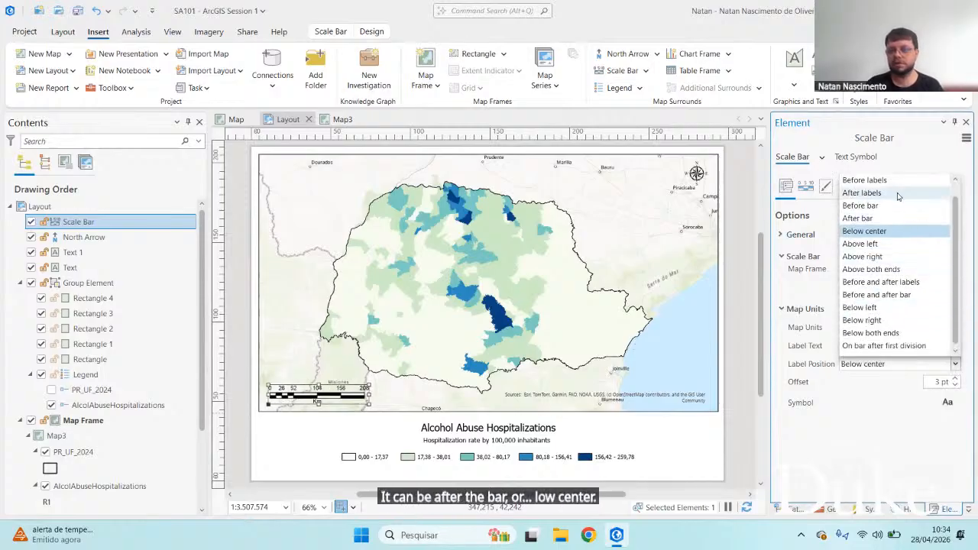
left_click(859, 217)
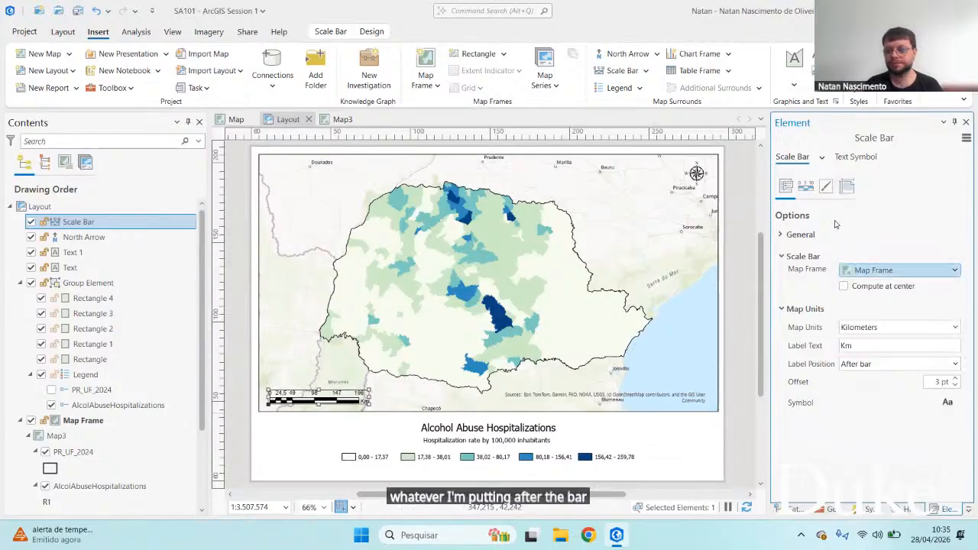
Set the scale bar to 1 division with 2 subdivisions and deselect all layout elements
left_click(807, 186)
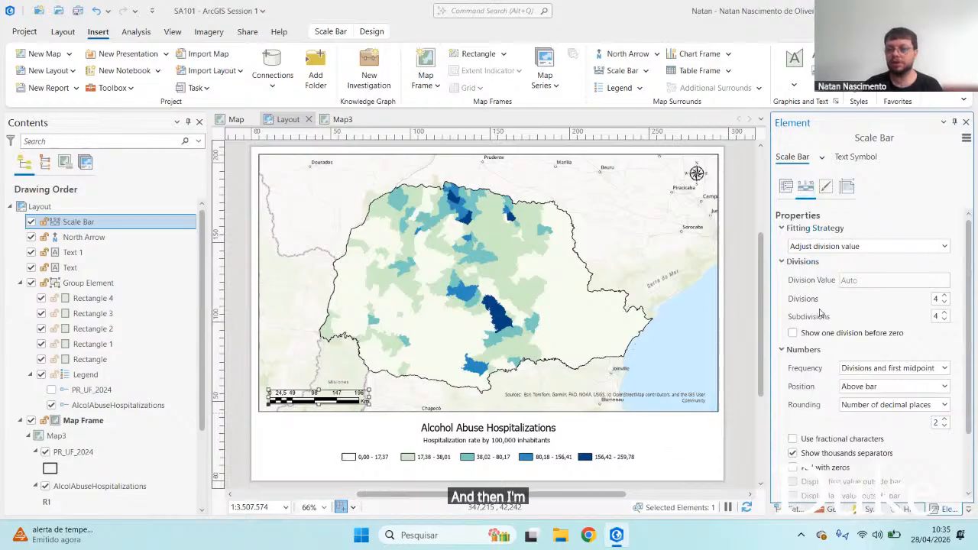
left_click(945, 302)
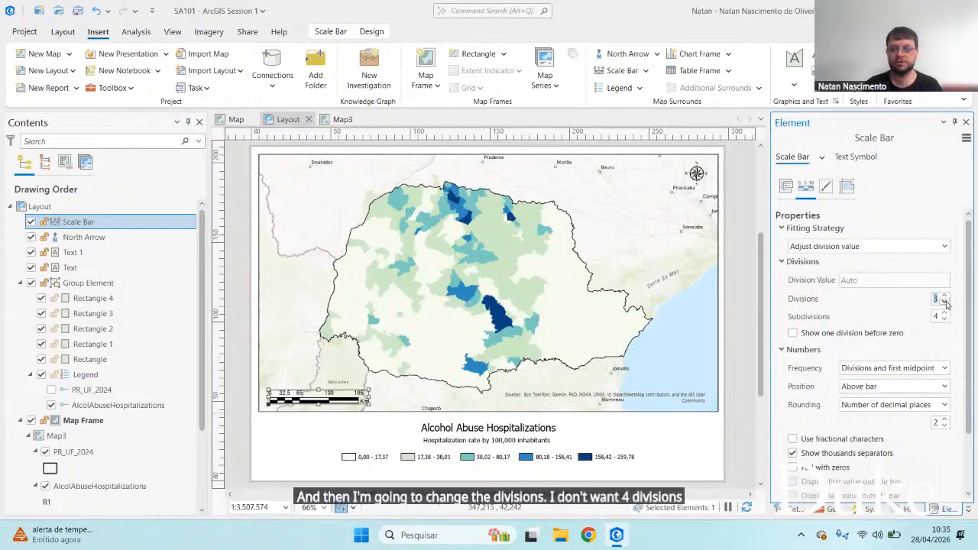
left_click(945, 302)
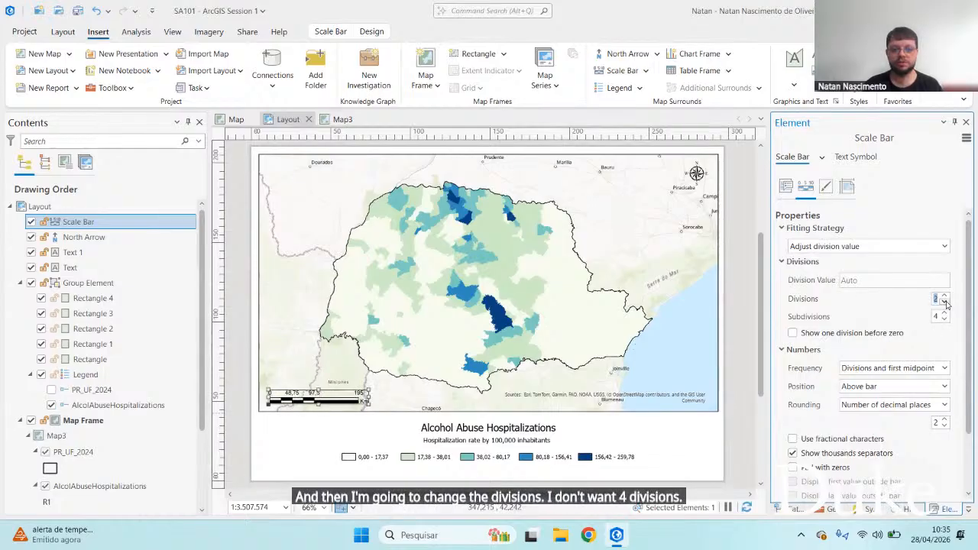
left_click(945, 302)
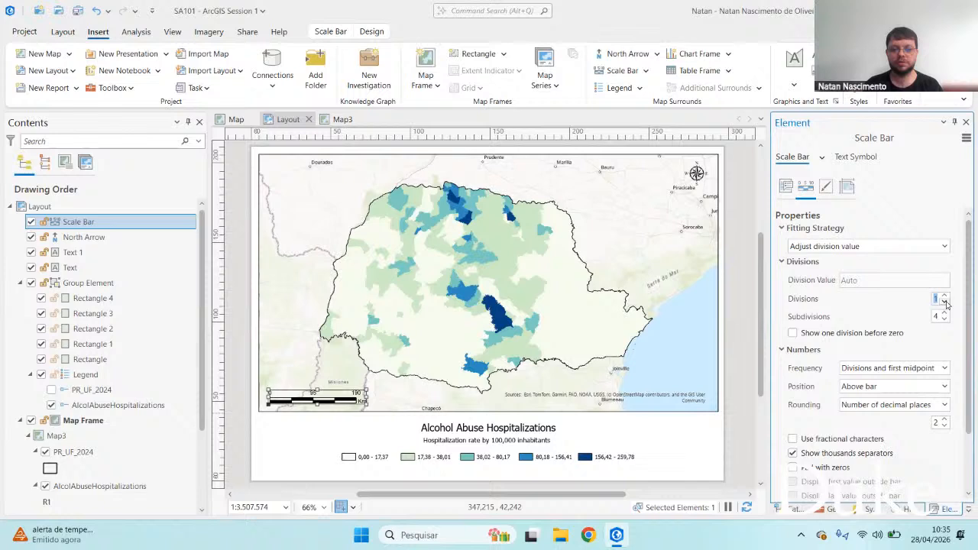
left_click(945, 320)
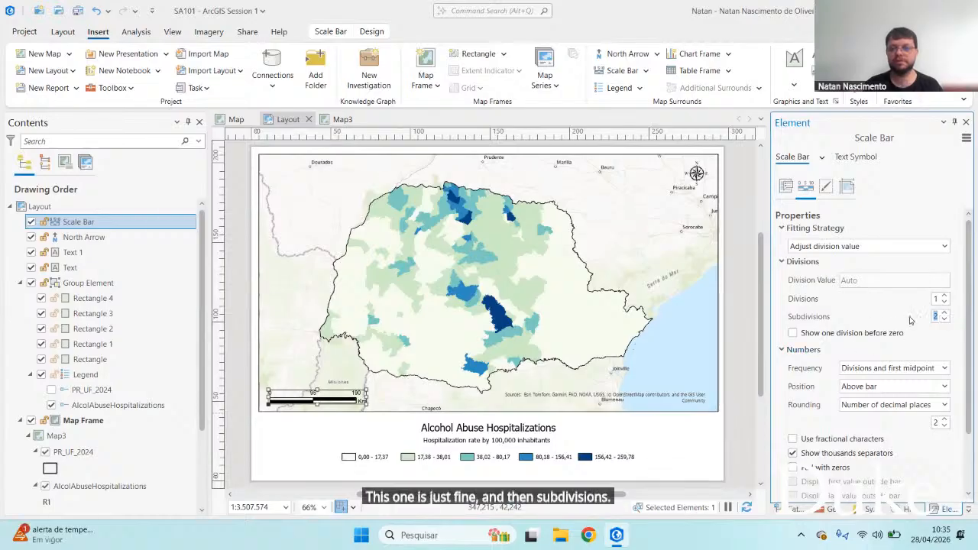
left_click(314, 448)
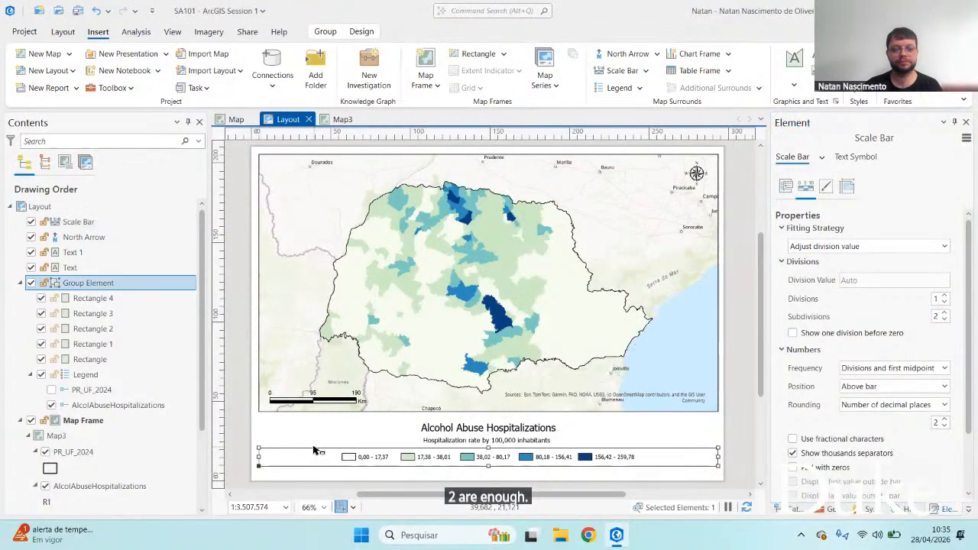
left_click(252, 425)
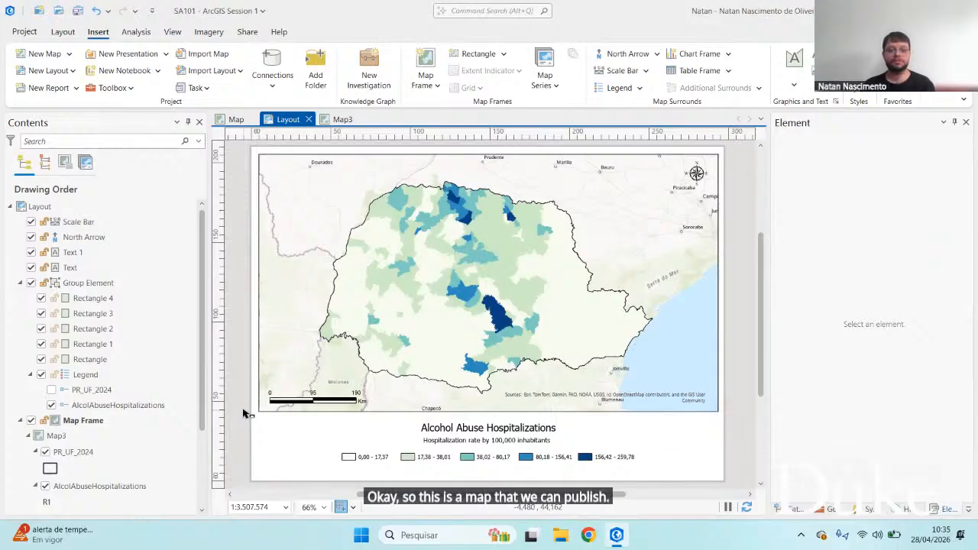
Activate the map frame, shift the map slightly up and to the right within it, and return to the layout
left_click(572, 268)
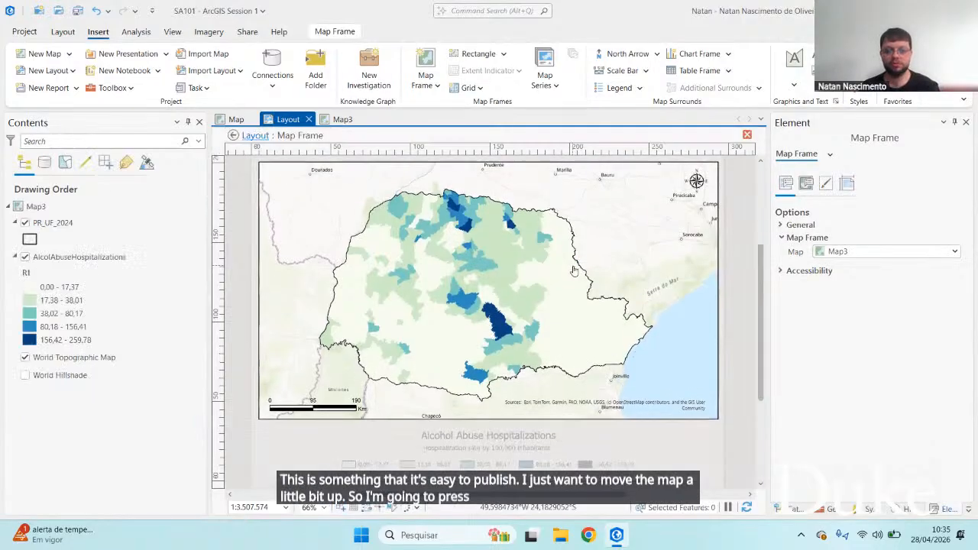
double_click(573, 269)
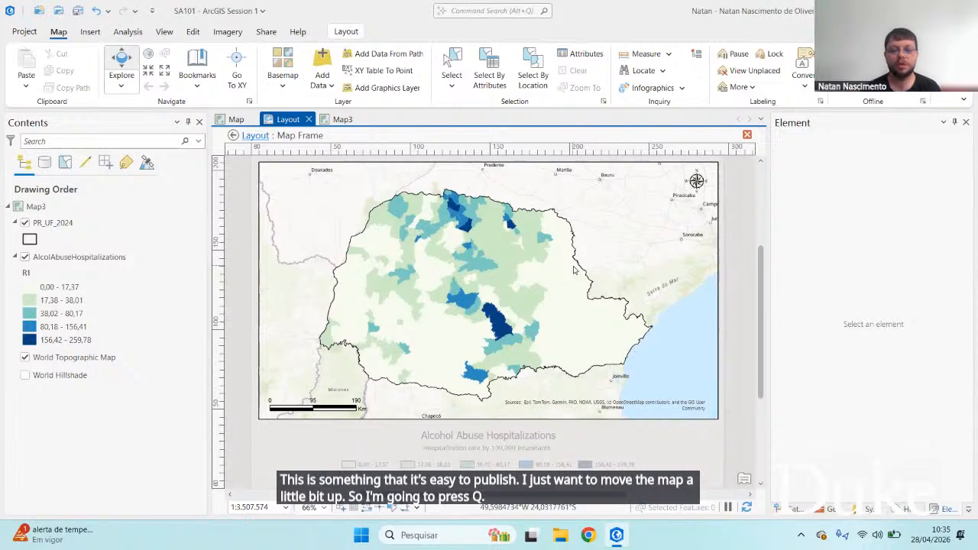
left_click_drag(535, 282, 541, 276)
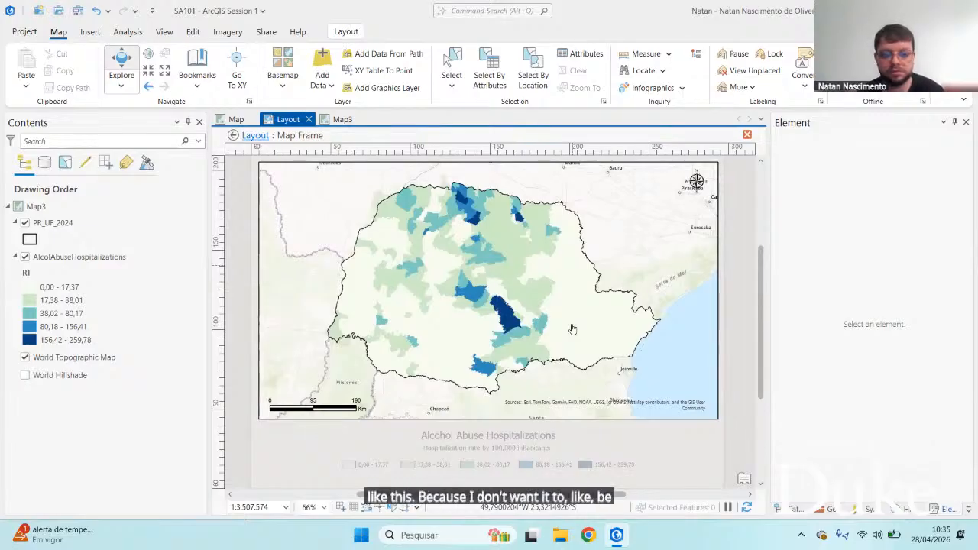
key("Escape")
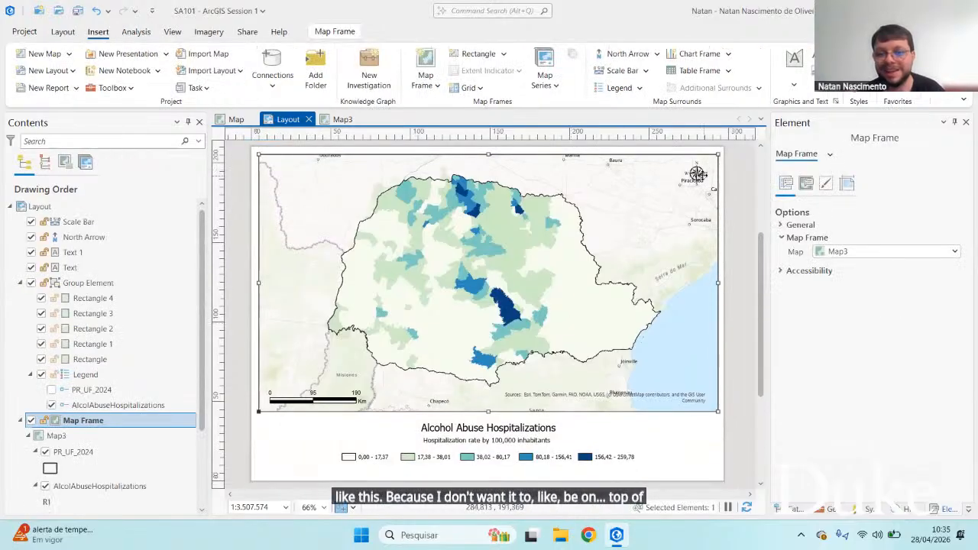
Move the north arrow from the map's upper-right corner to its upper-left corner
left_click(696, 174)
left_click_drag(691, 173, 288, 175)
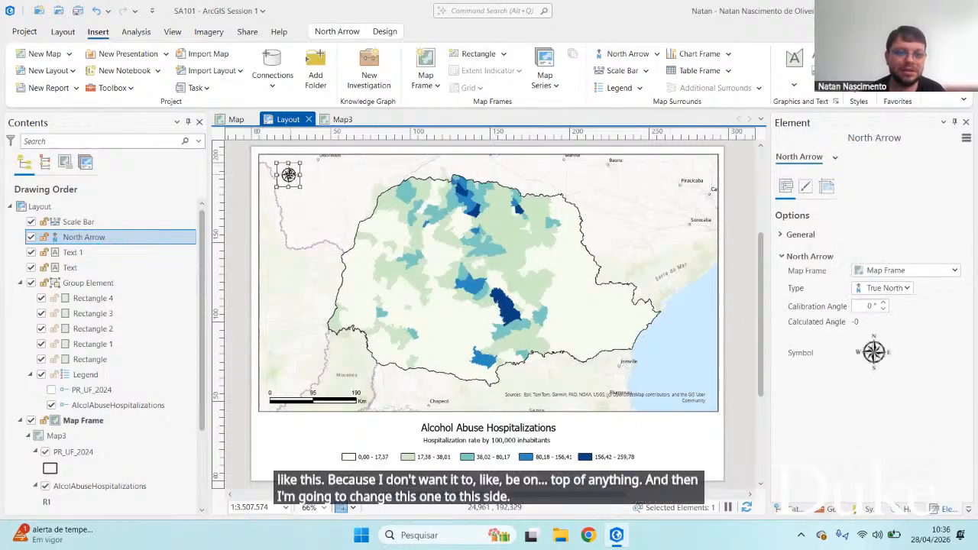
Deselect the north arrow and open the export settings for the layout
left_click(239, 207)
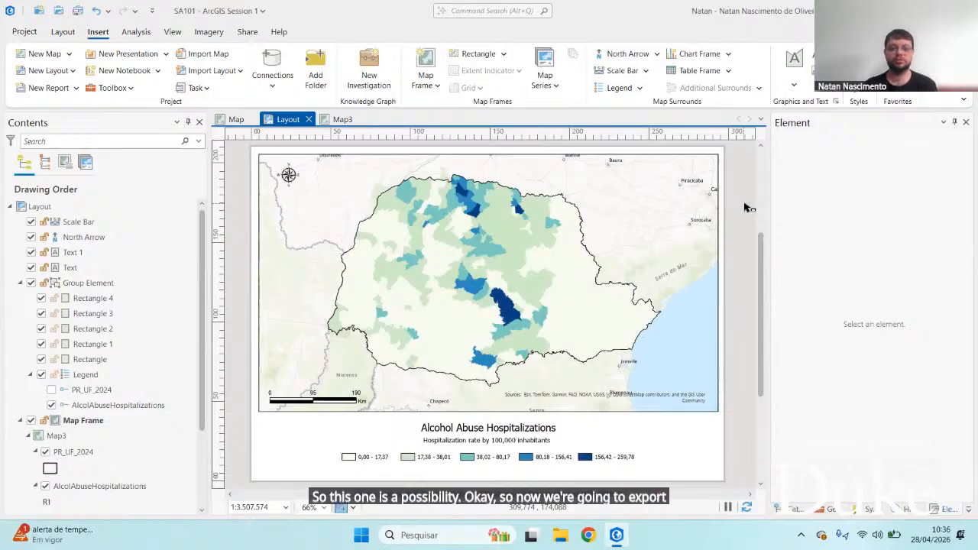
left_click(248, 33)
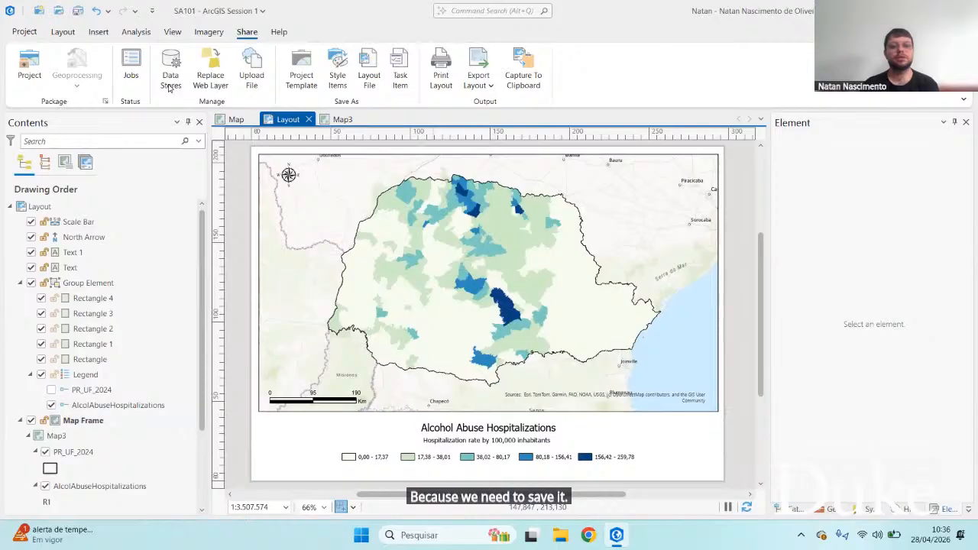
left_click(476, 85)
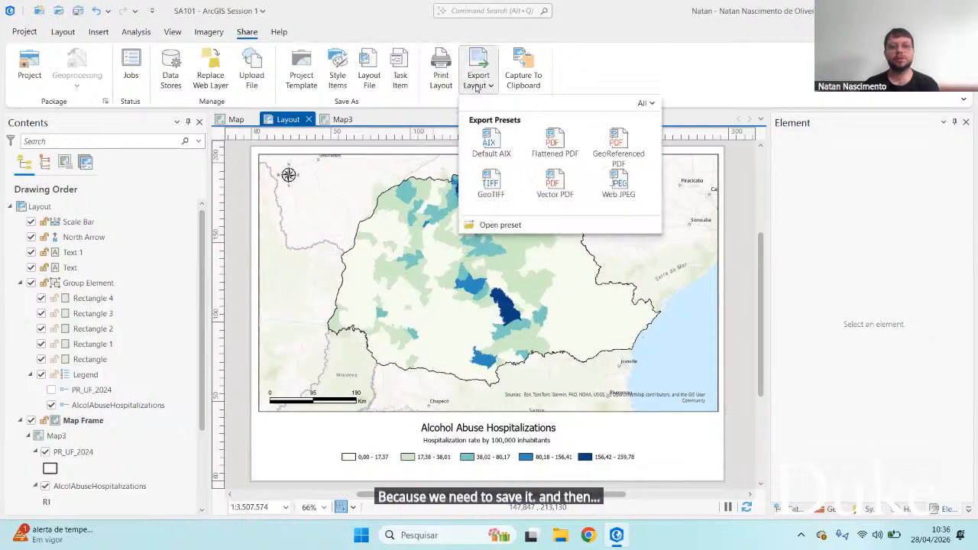
left_click(475, 87)
left_click(478, 63)
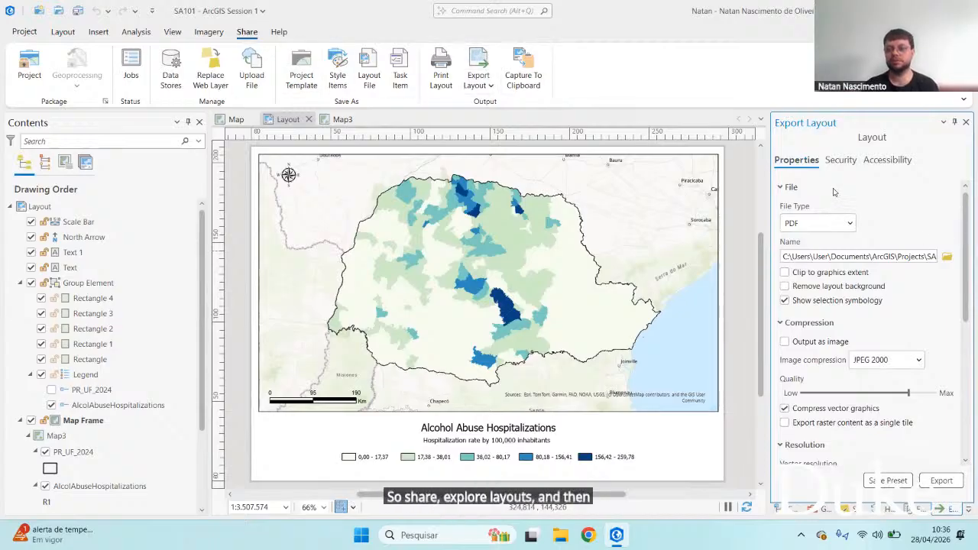
Set the layout's export file type to JPEG
scroll(954, 229, "down", 5)
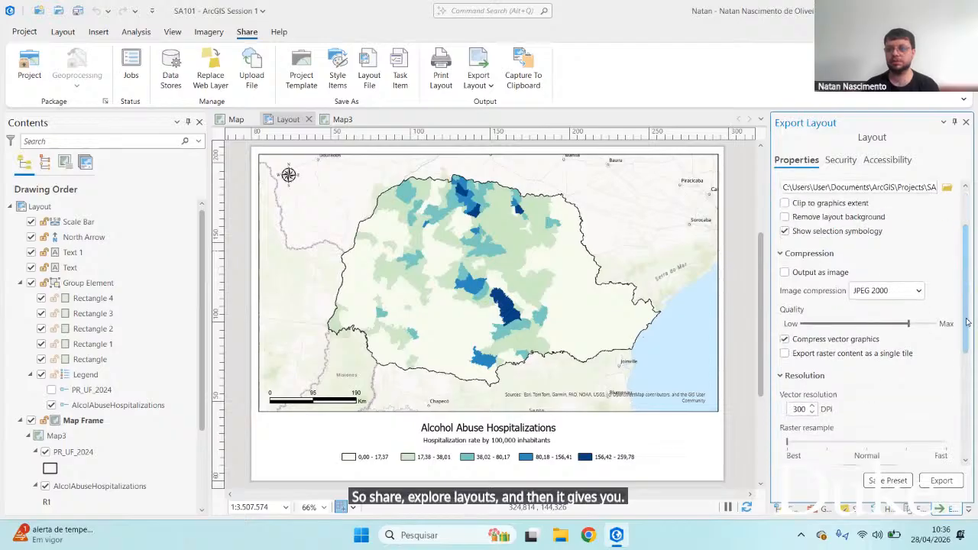
scroll(947, 218, "up", 5)
left_click(836, 223)
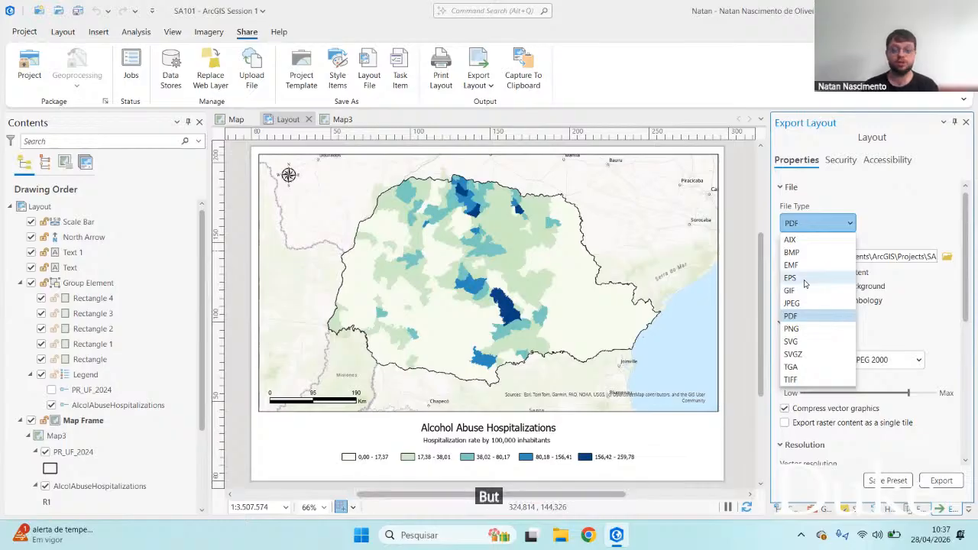
left_click(792, 304)
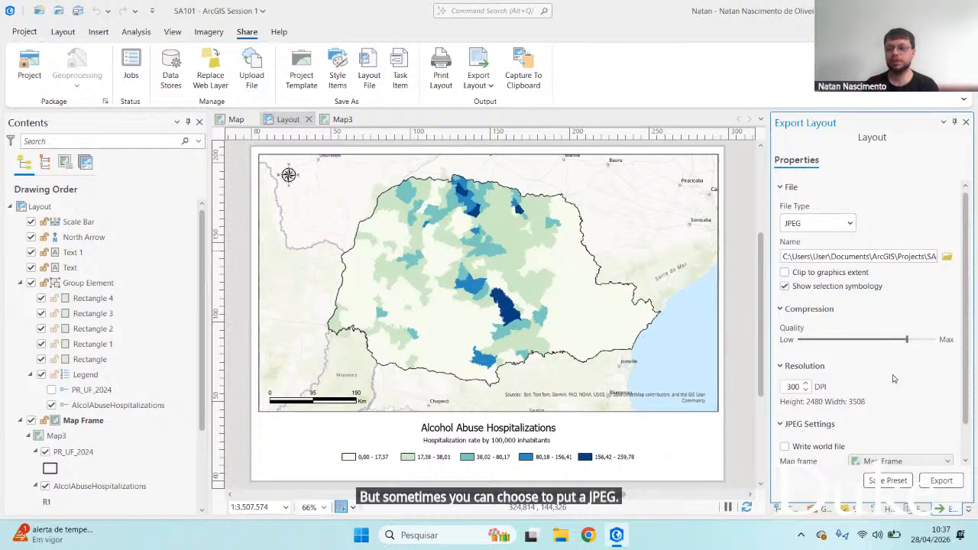
scroll(893, 378, "down", 1)
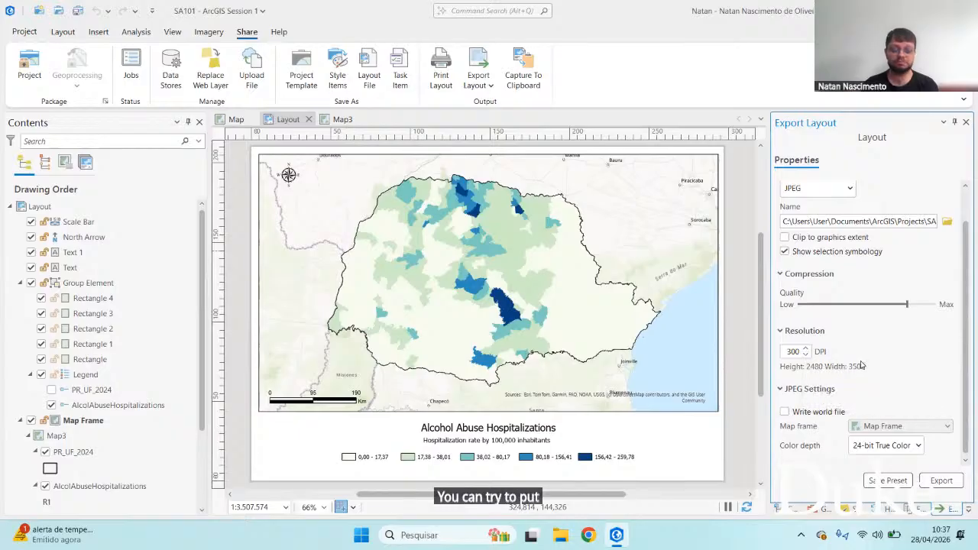
left_click(790, 353)
key("BackSpace")
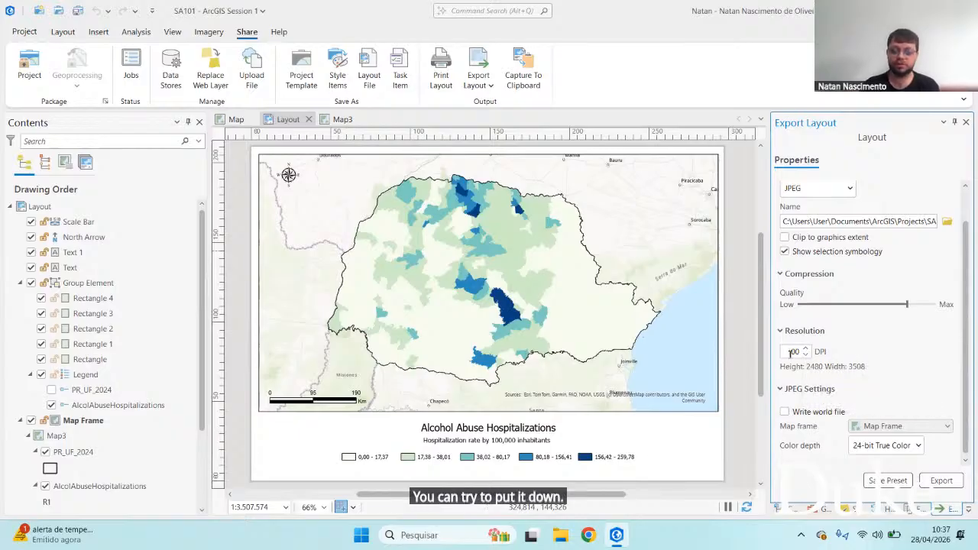
type("2")
left_click(881, 352)
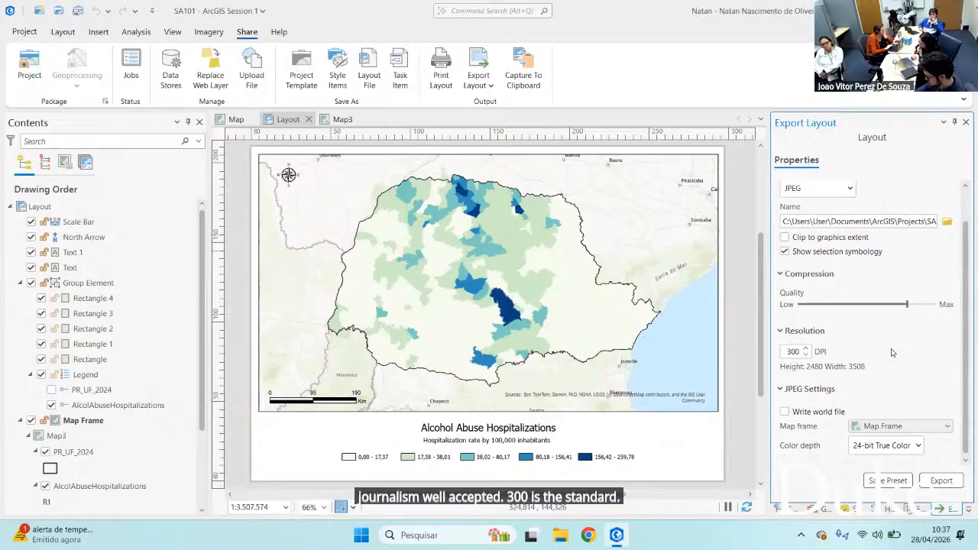
Lower the JPEG compression quality to 10
scroll(876, 346, "up", 1)
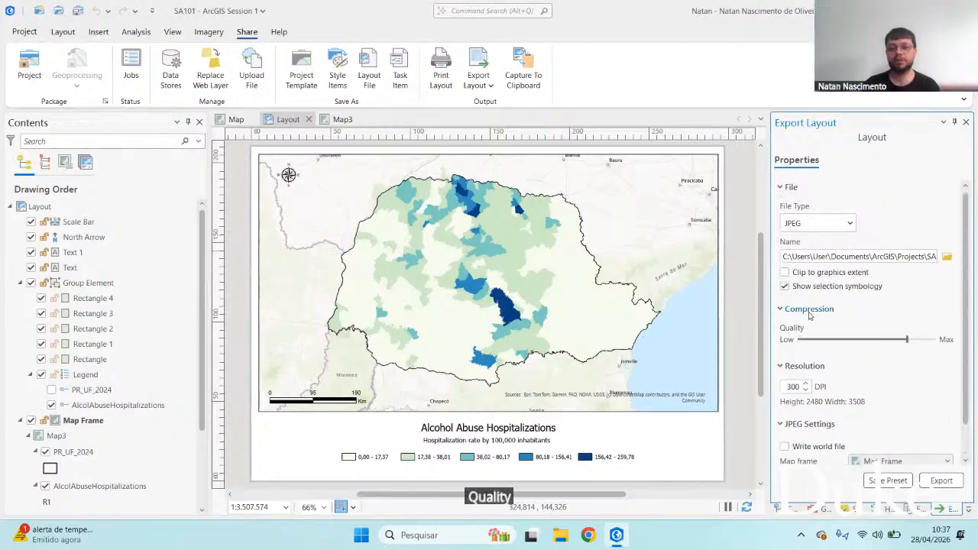
left_click_drag(905, 342, 887, 340)
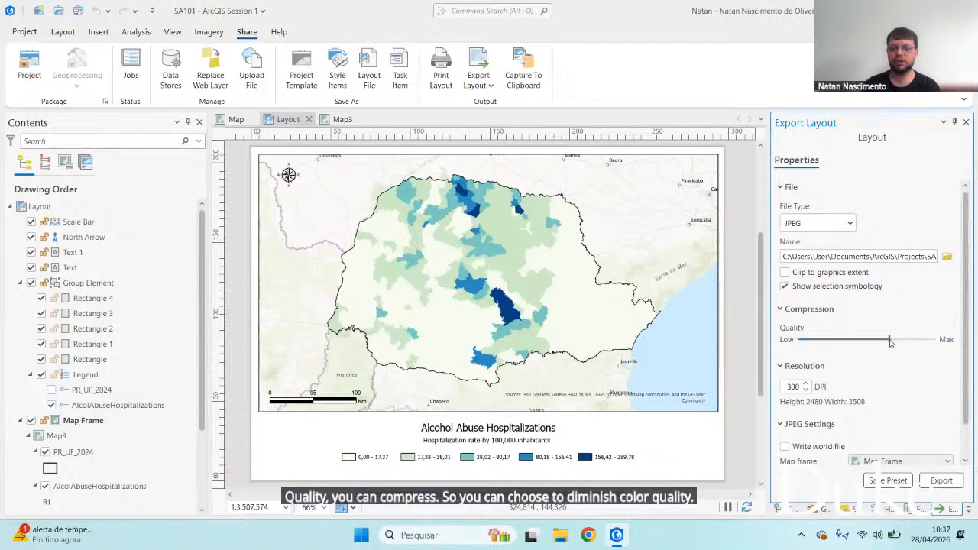
left_click_drag(887, 340, 810, 342)
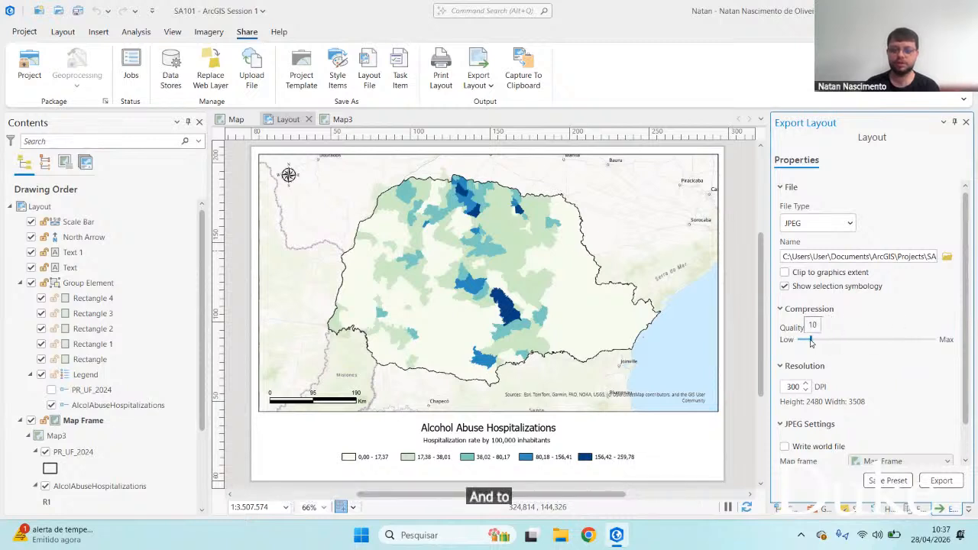
left_click(862, 365)
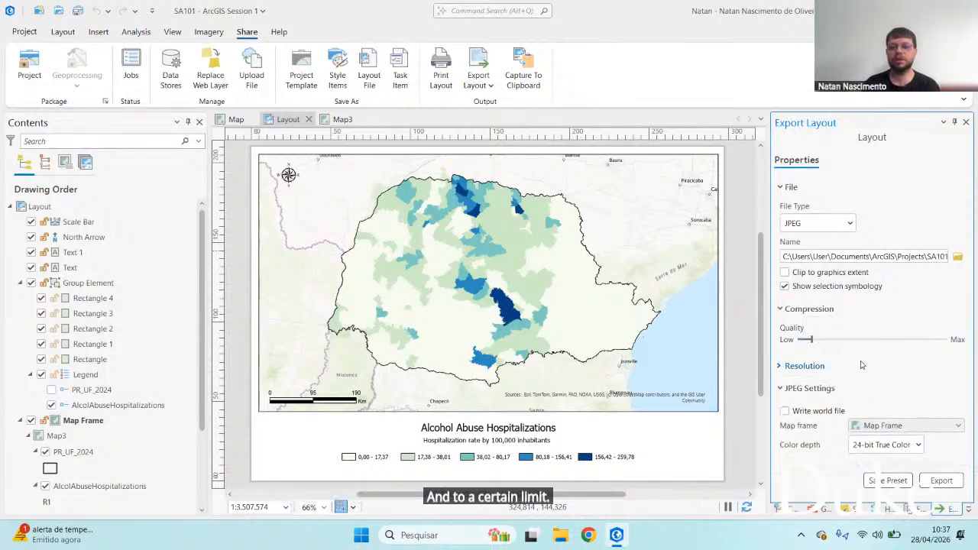
left_click(862, 365)
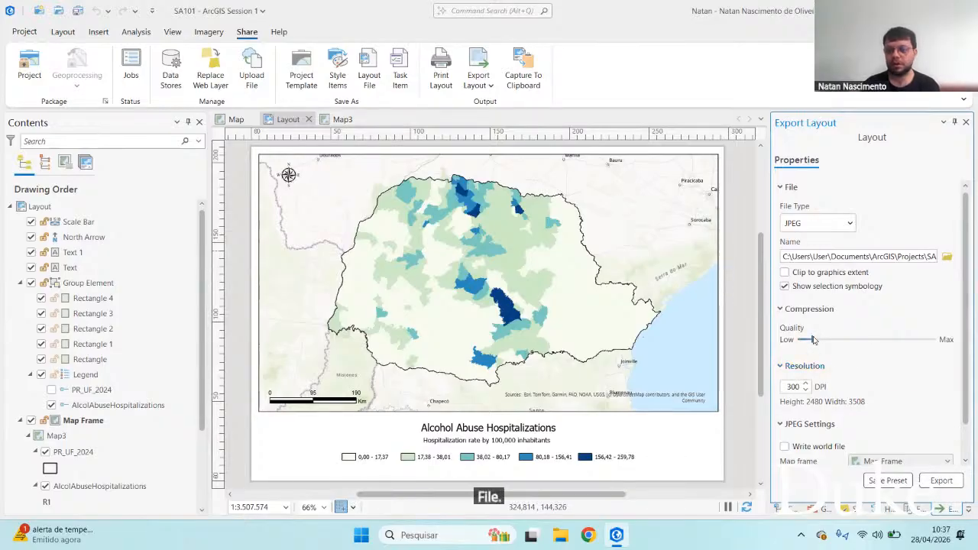
Raise the JPEG compression quality to the maximum
left_click_drag(811, 341, 957, 342)
scroll(935, 368, "down", 1)
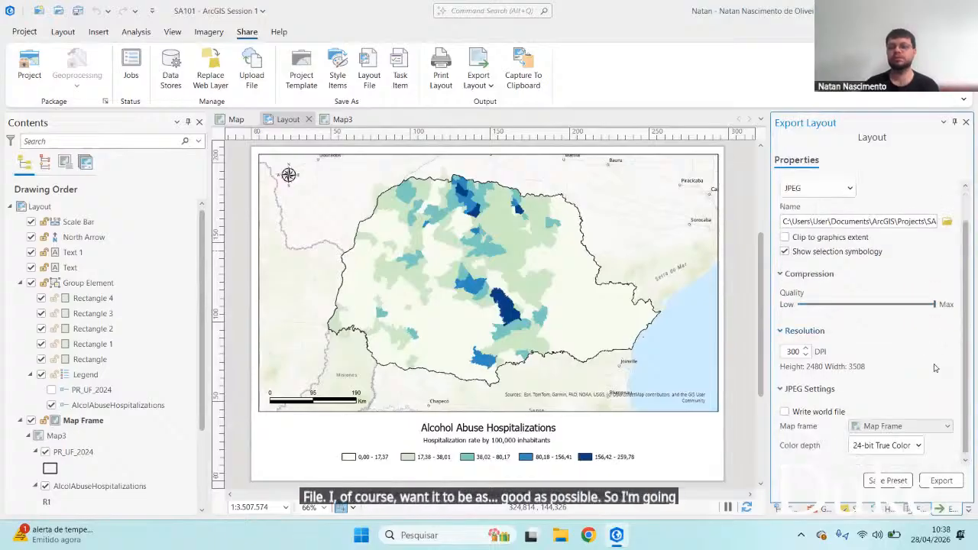
scroll(935, 368, "up", 1)
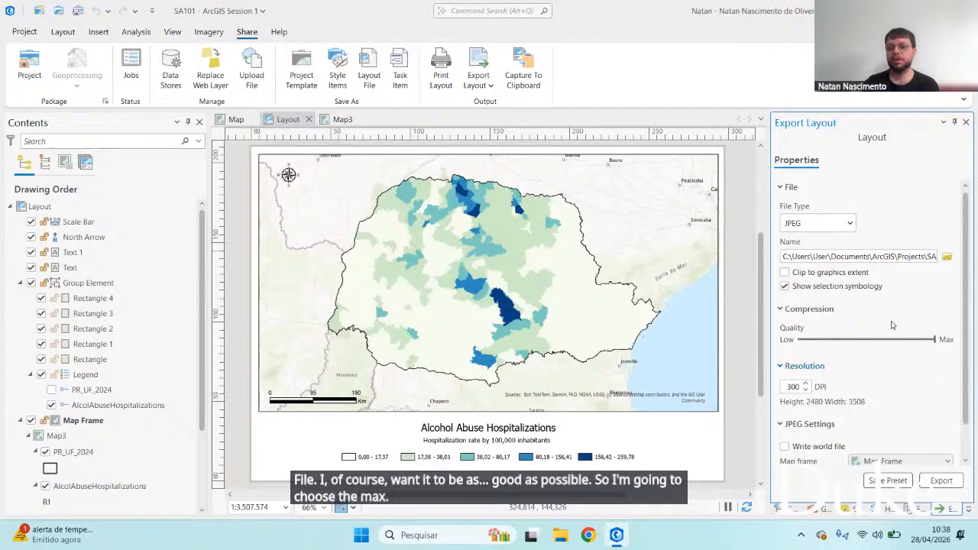
scroll(892, 324, "down", 1)
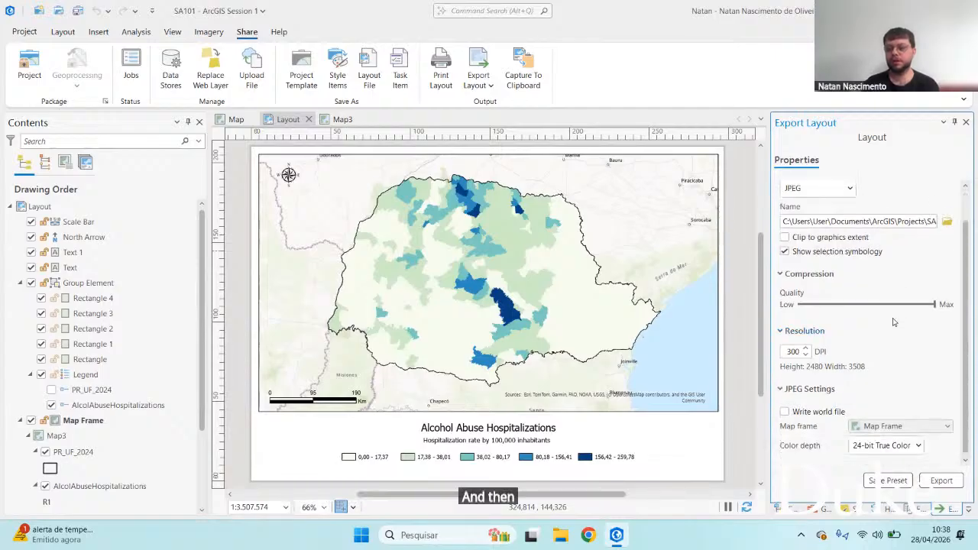
Set the export destination to the "SpatialAnalysis101 - Session 3" folder in Downloads and name the file Map1
scroll(892, 324, "up", 1)
left_click(947, 257)
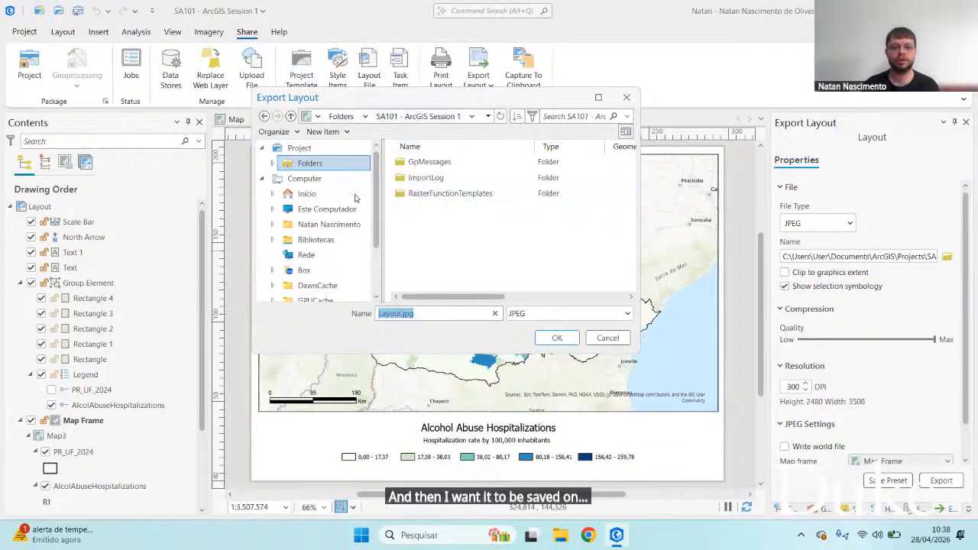
left_click(324, 195)
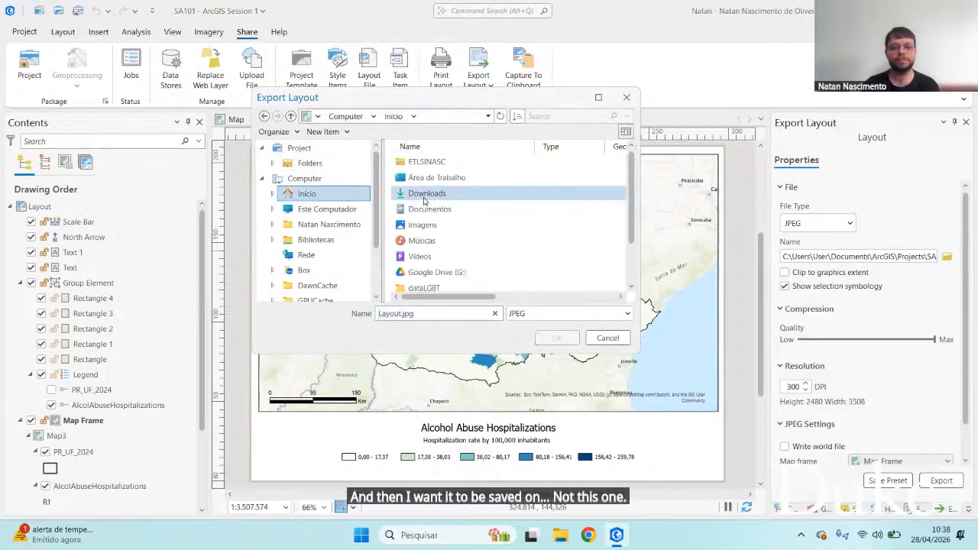
double_click(427, 193)
scroll(475, 228, "down", 12)
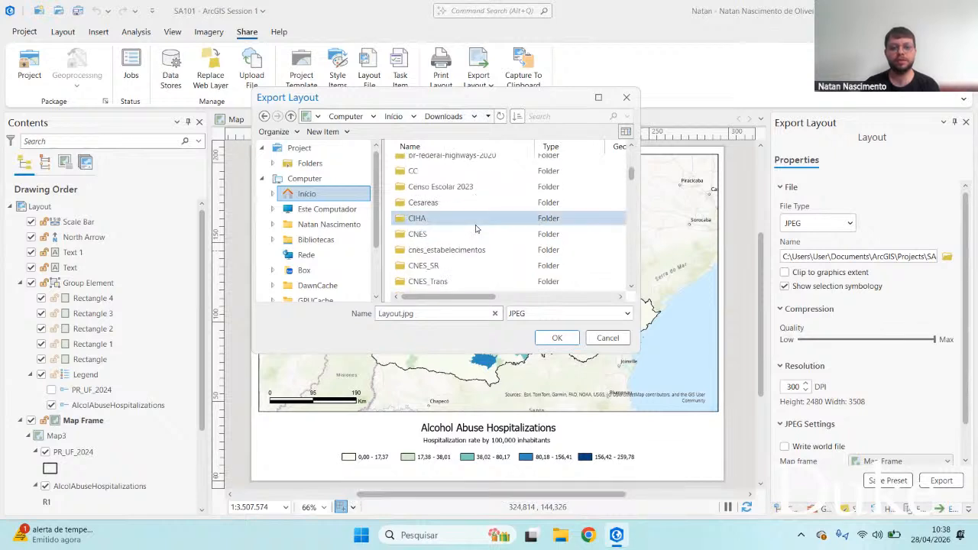
scroll(476, 227, "down", 15)
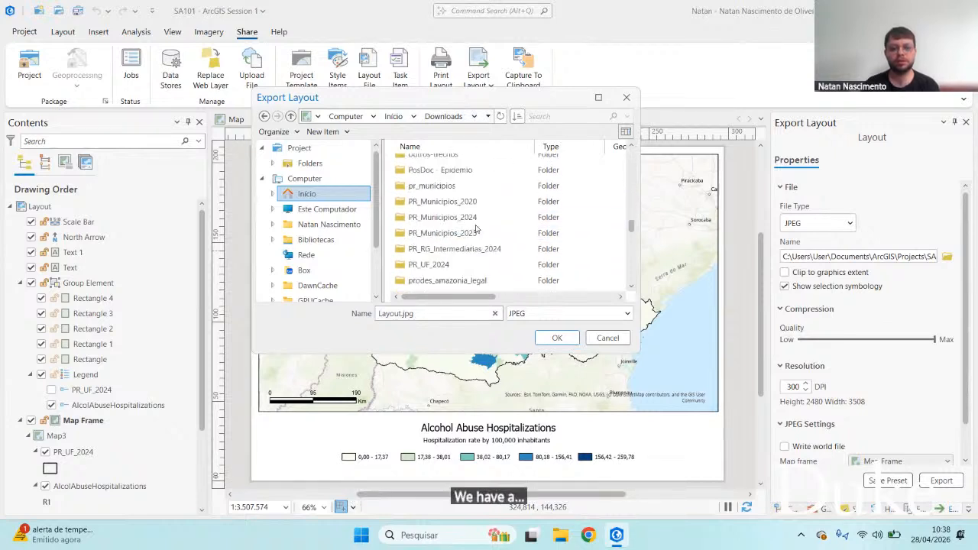
double_click(482, 223)
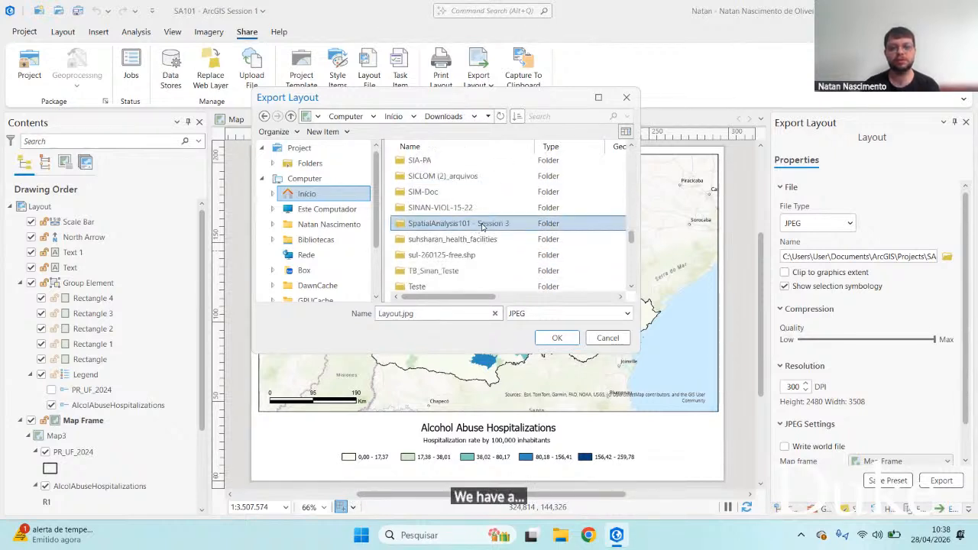
key("ctrl+a")
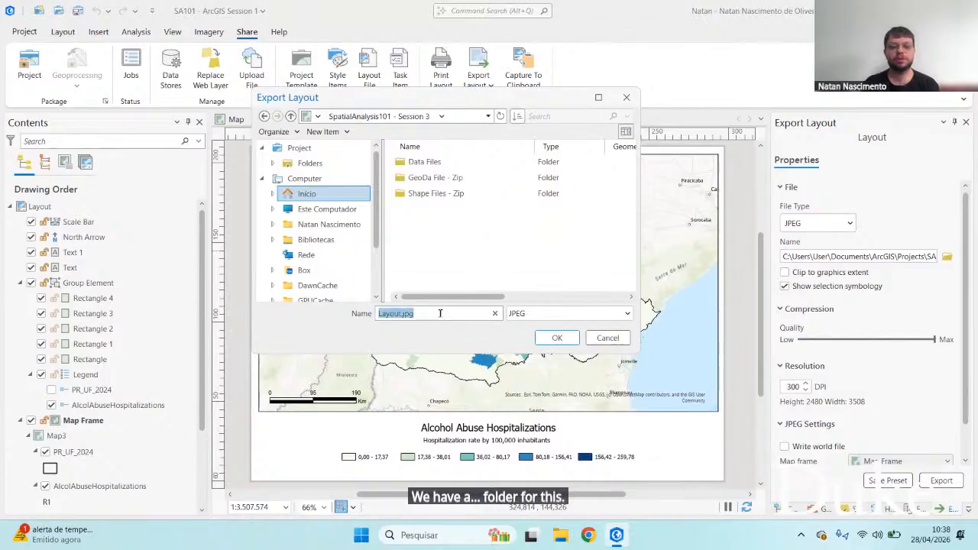
type("Map1")
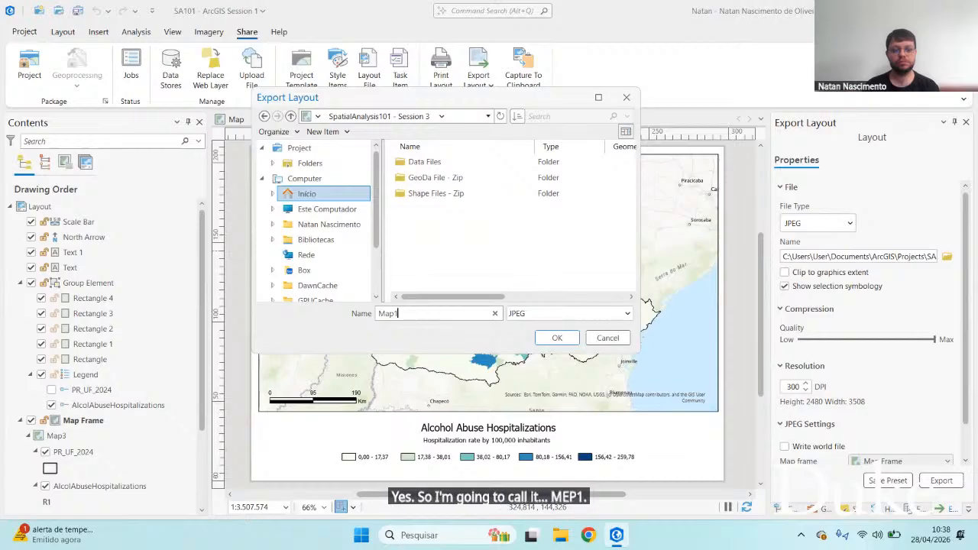
key("Return")
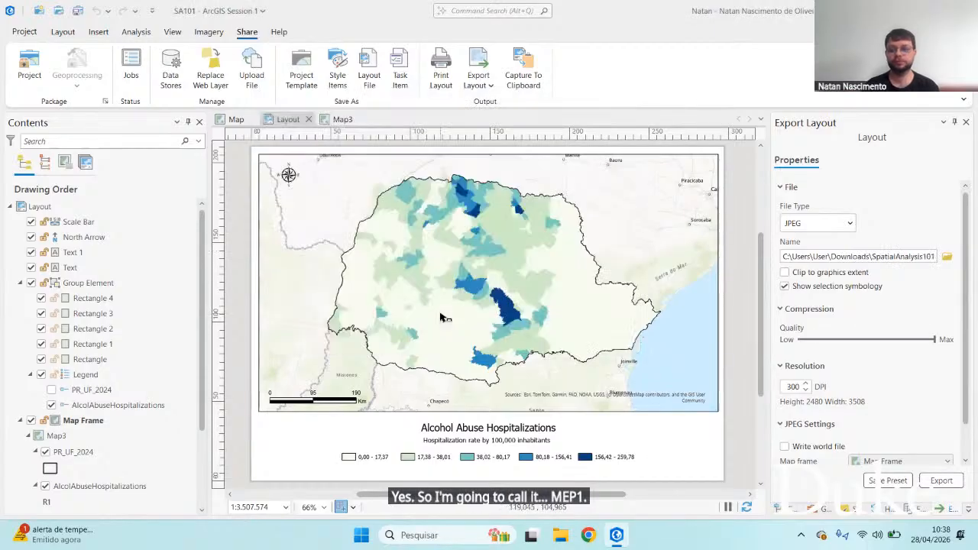
Export the layout with these settings, view the exported image, and close it
scroll(861, 388, "down", 1)
scroll(861, 388, "up", 1)
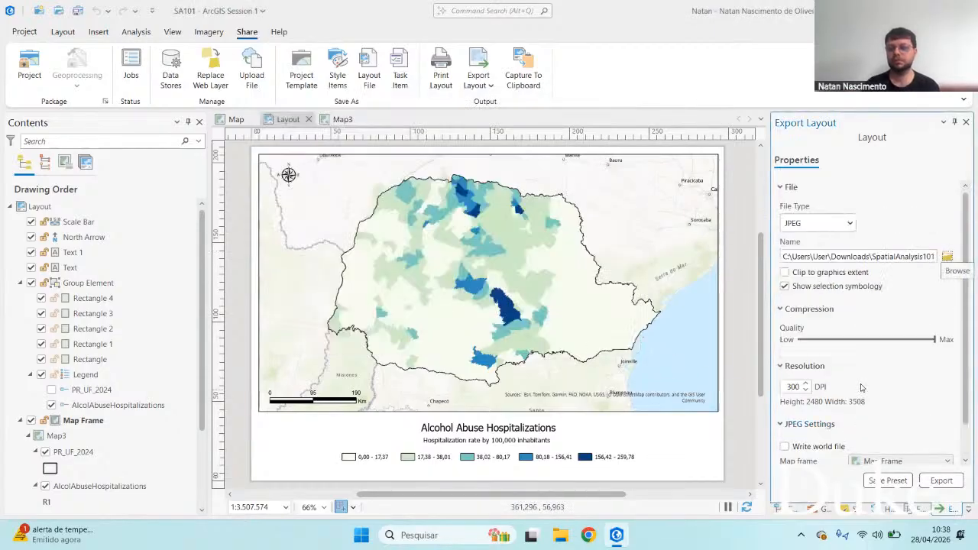
left_click(941, 480)
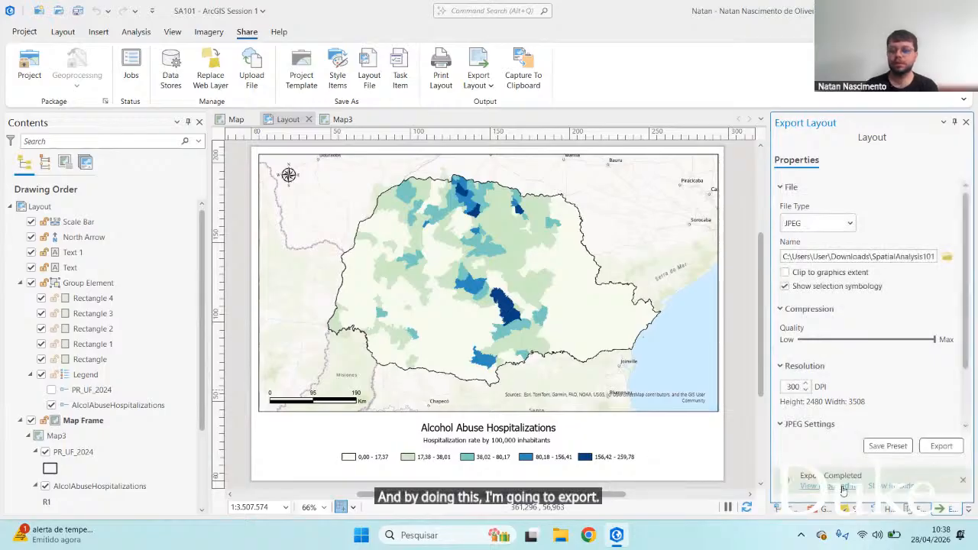
left_click(842, 490)
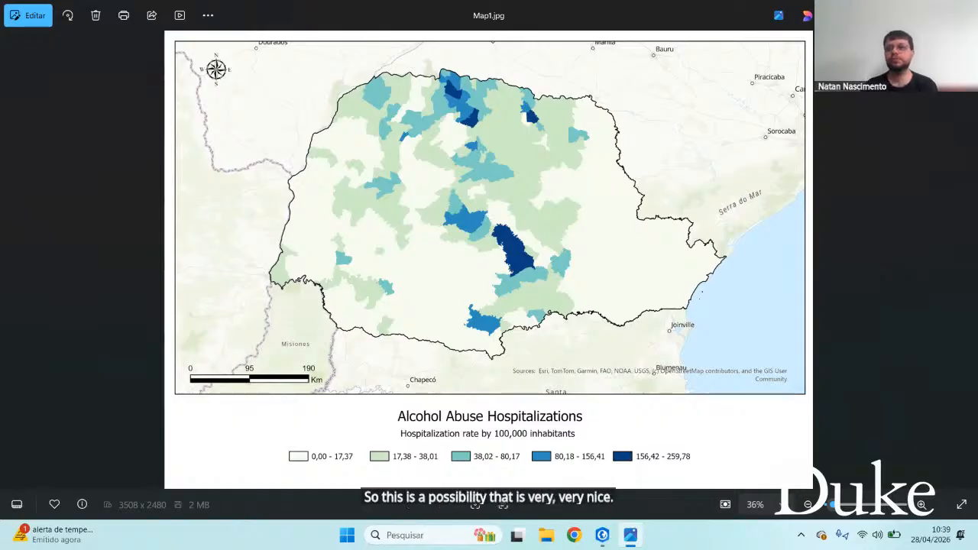
left_click(962, 13)
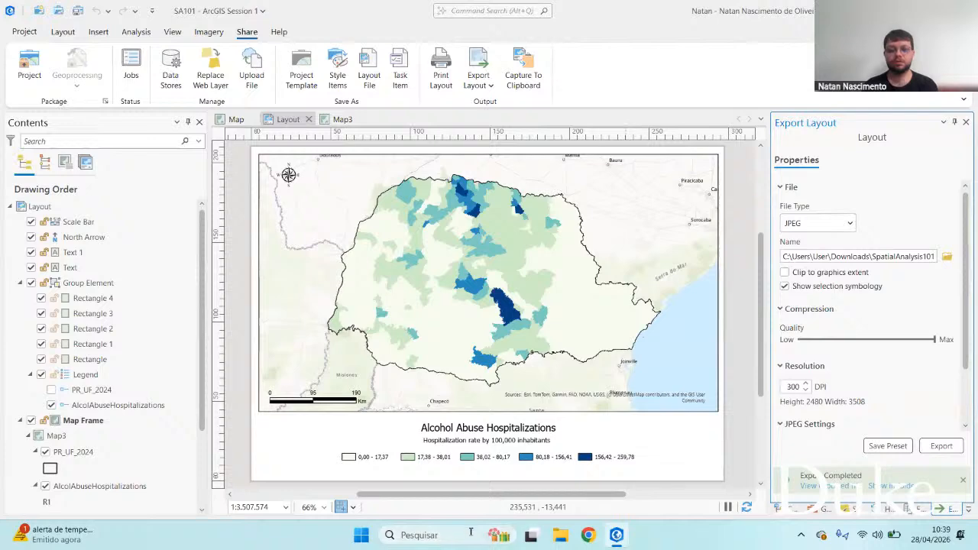
left_click(419, 535)
key("Escape")
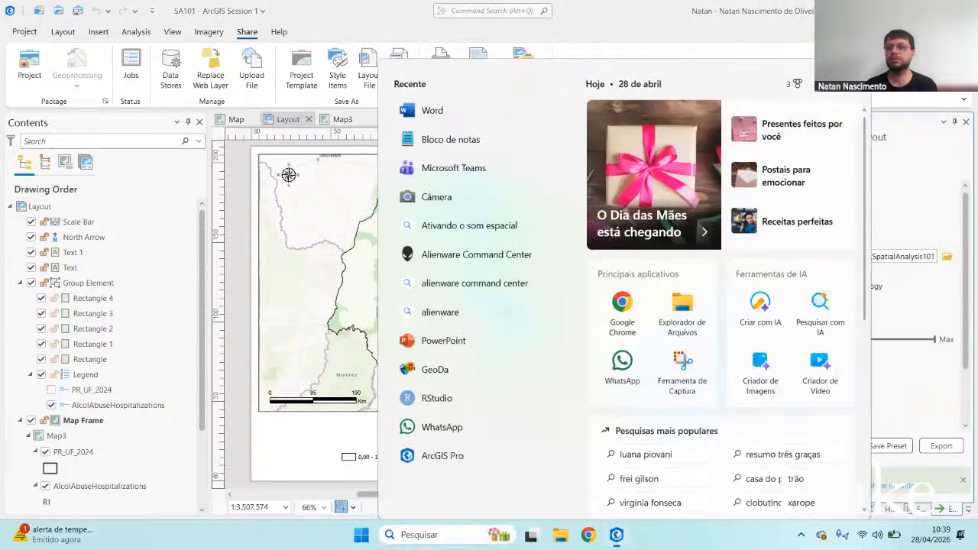
key("super+d")
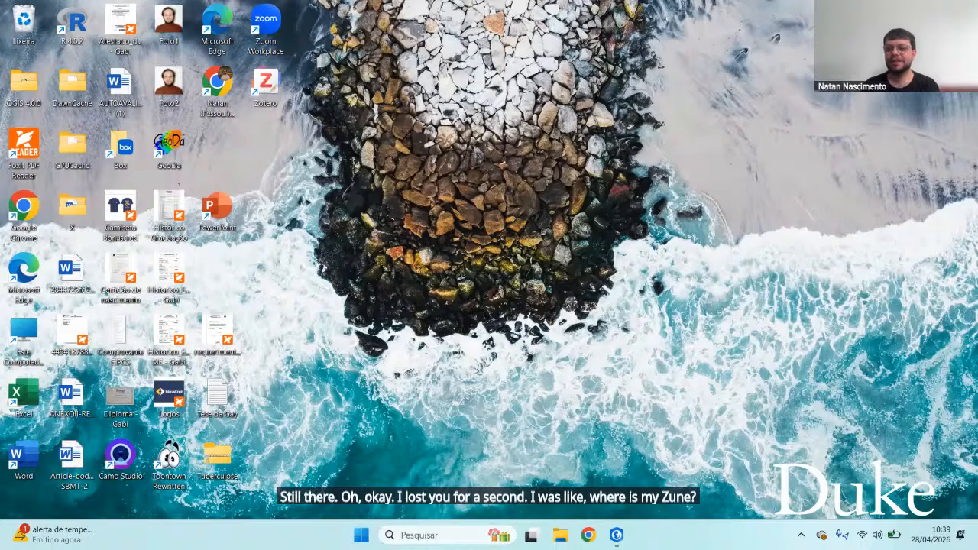
key("super+d")
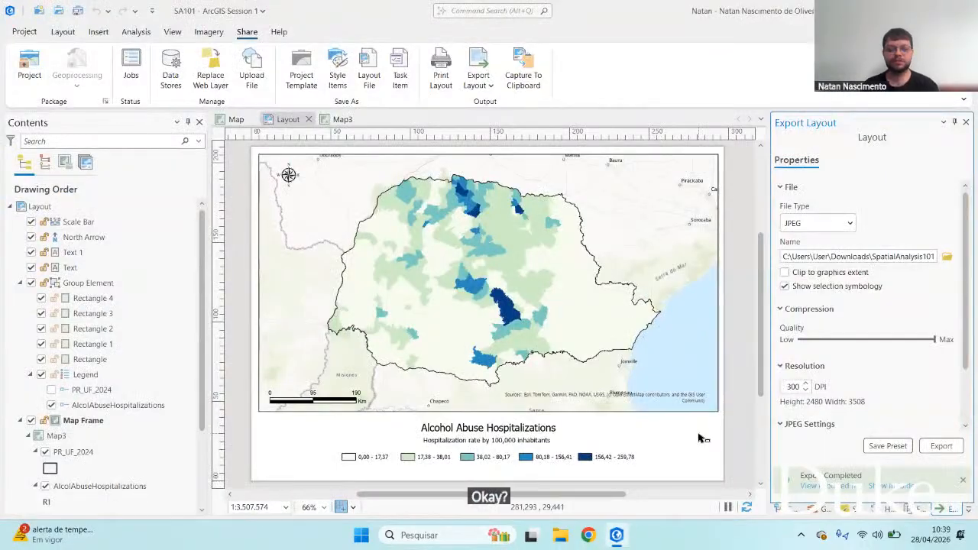
key("alt+Tab")
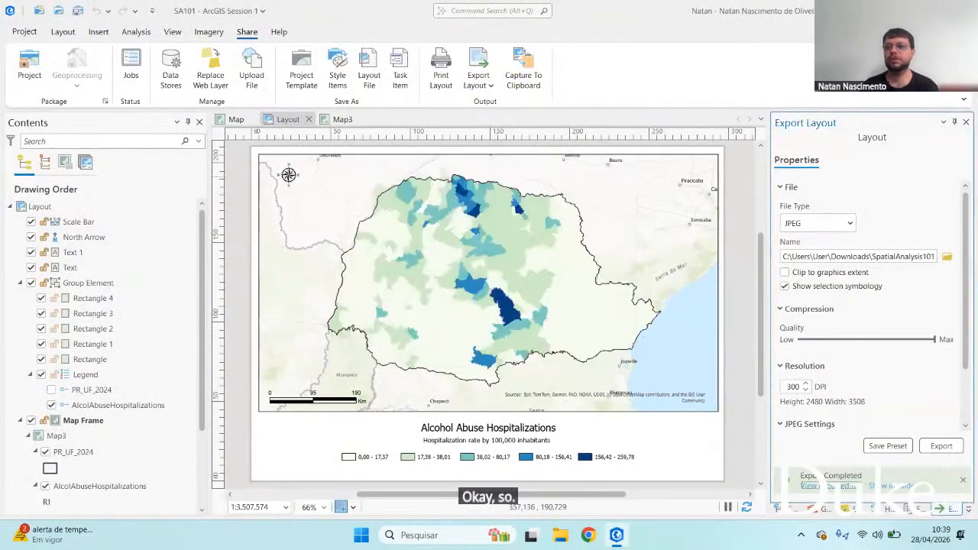
key("super+d")
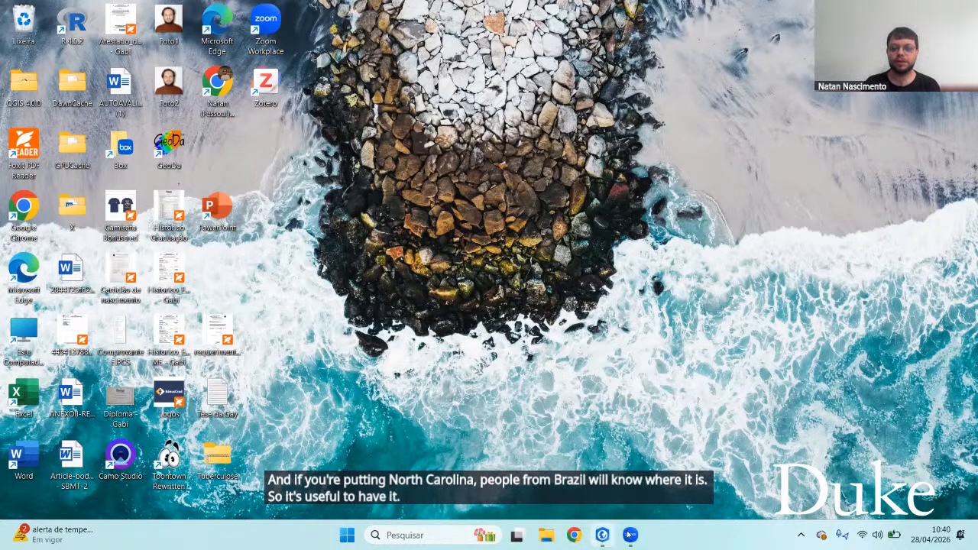
Switch back to ArcGIS Pro and view the finished Alcohol Abuse Hospitalizations layout
left_click(603, 534)
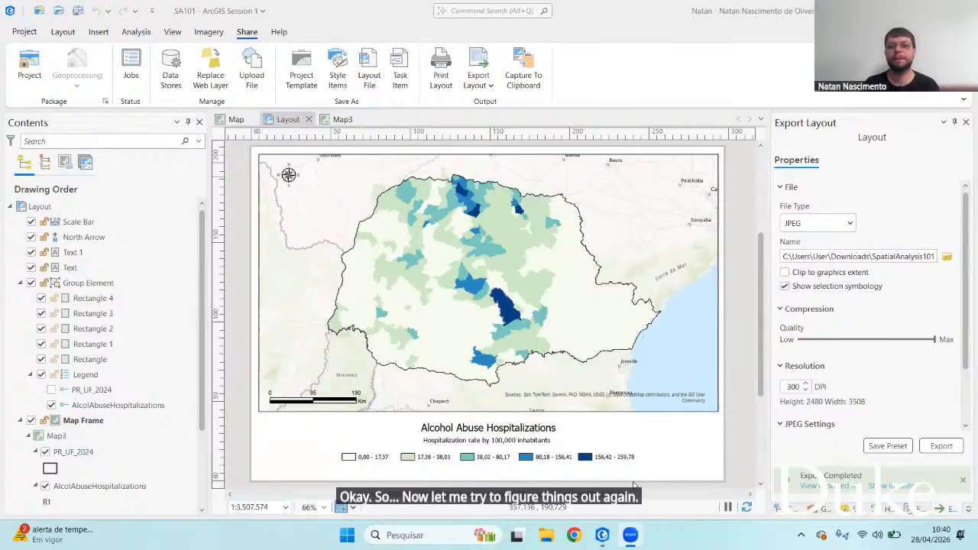
left_click(602, 539)
scroll(700, 395, "down", 5)
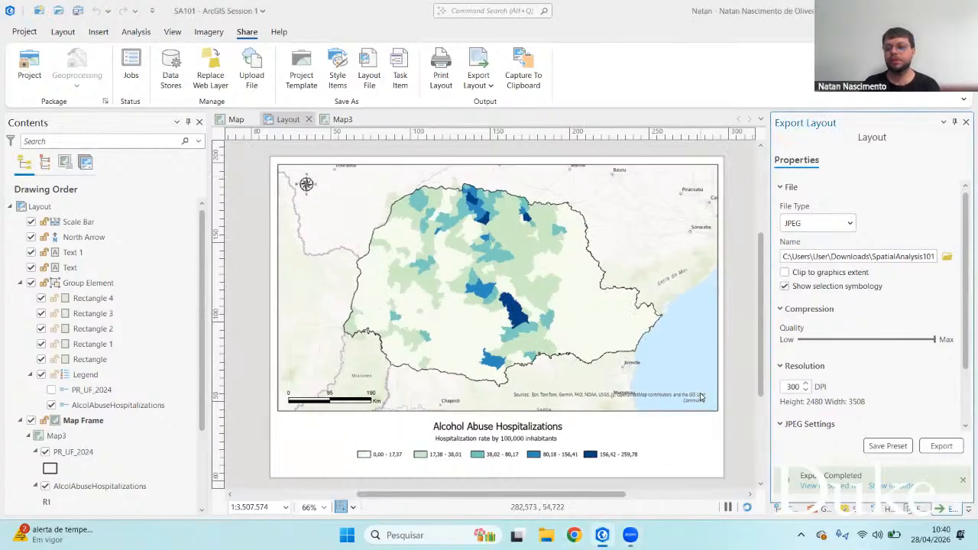
scroll(700, 395, "up", 6)
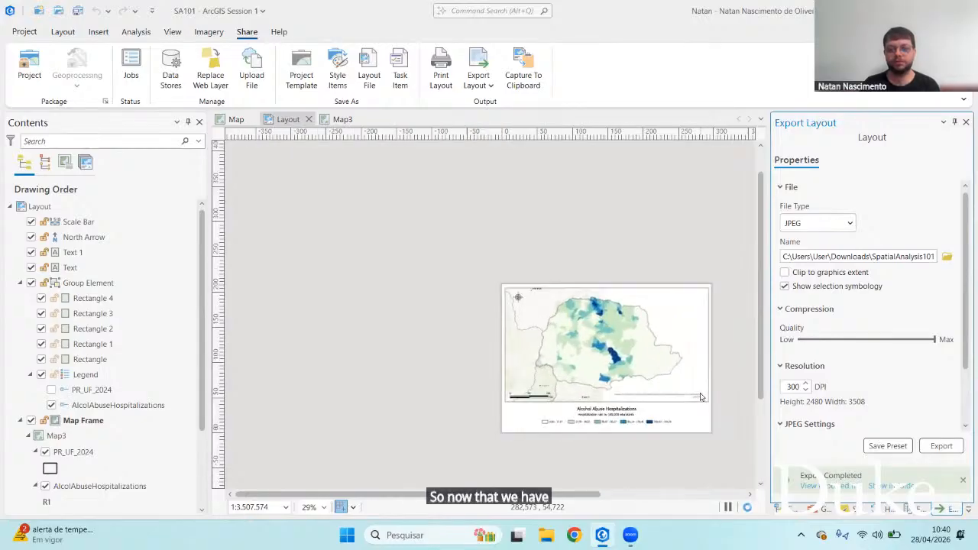
scroll(695, 416, "down", 2)
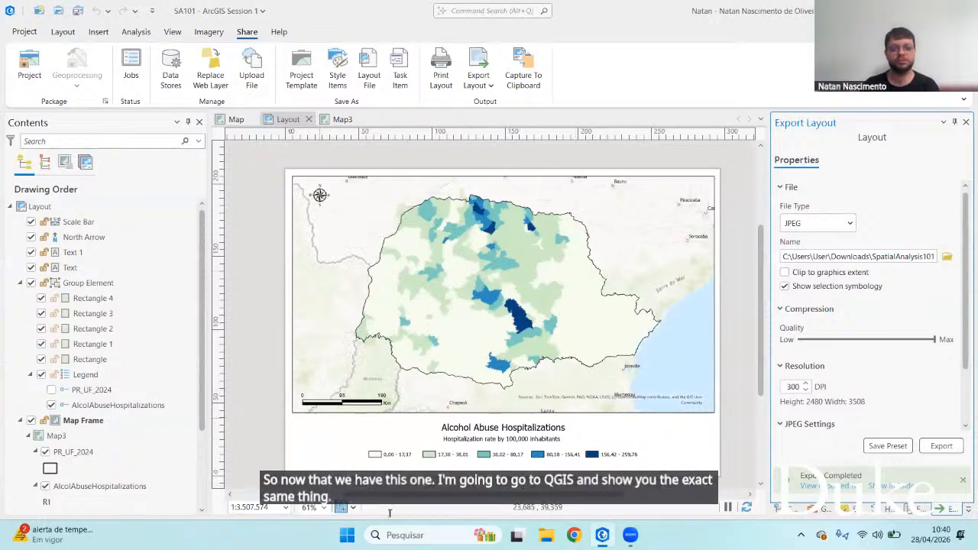
Launch QGIS Desktop 4.0.0
left_click(415, 534)
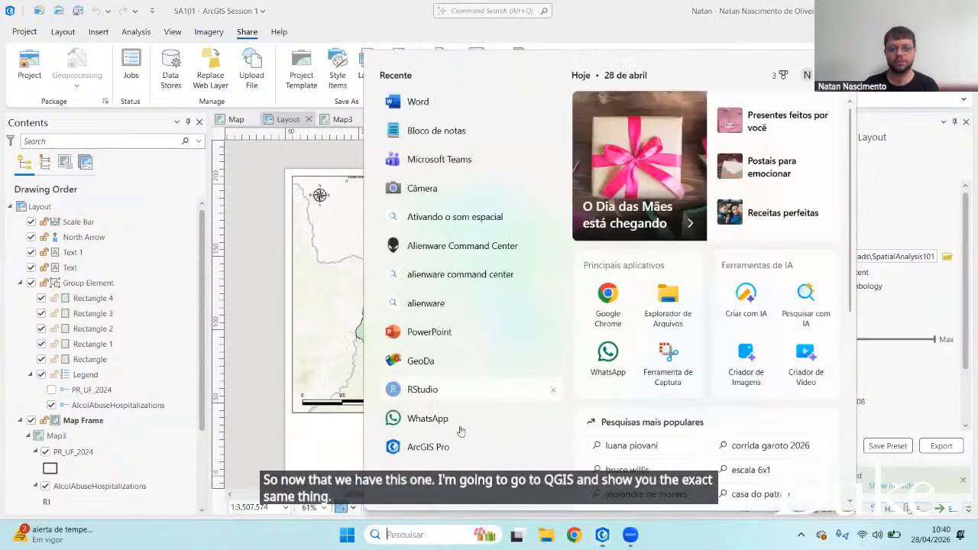
type("qgis")
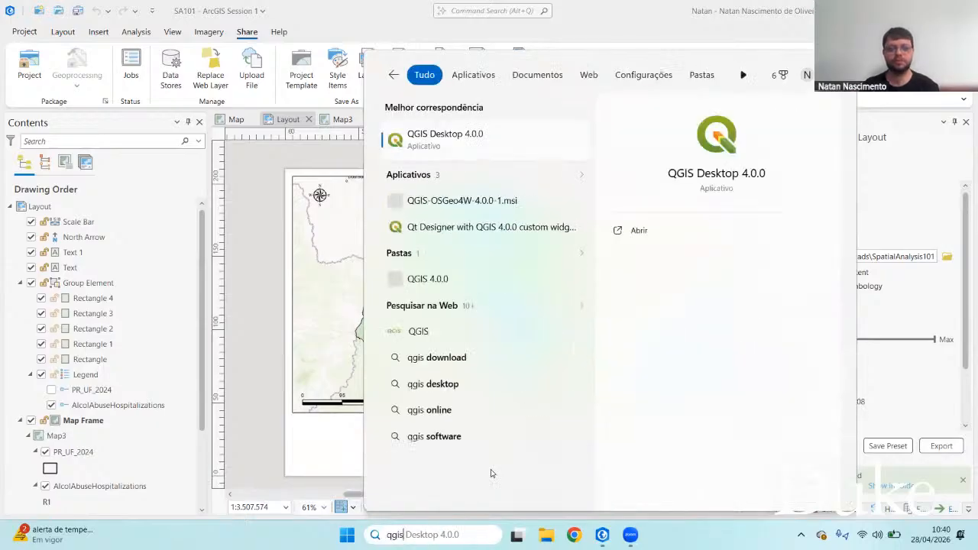
left_click(463, 147)
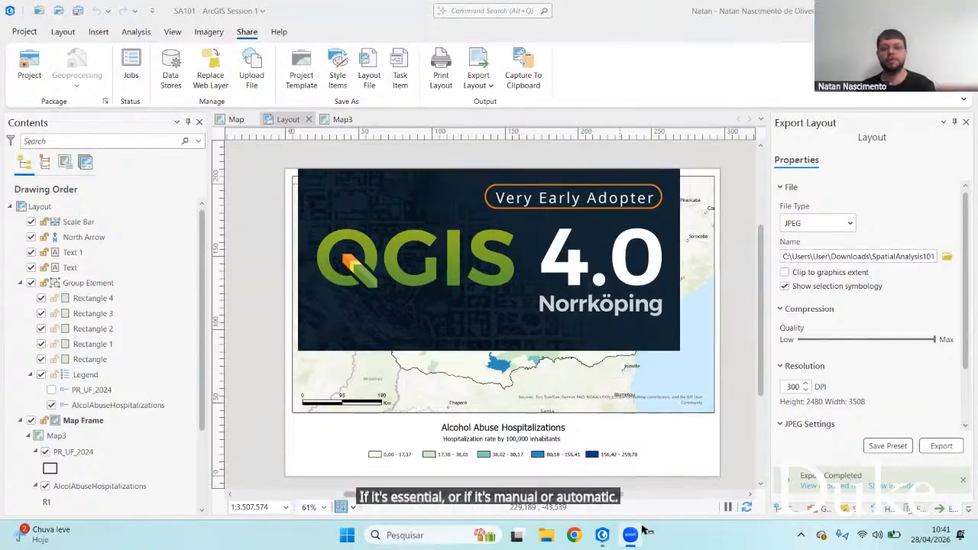
Examine the basemap source credits in the lower corner of the layout's map frame and check whether they can be selected separately
mouse_move(642, 528)
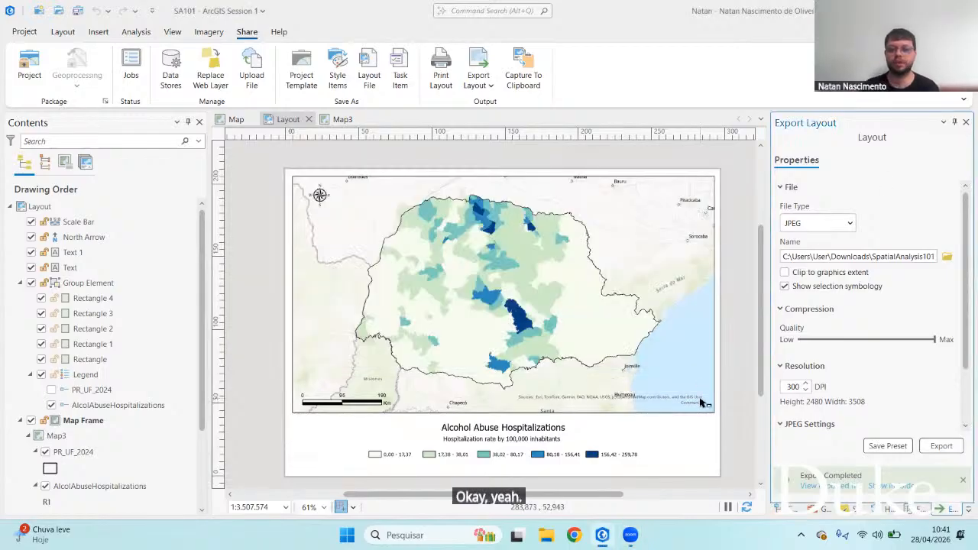
scroll(695, 403, "up", 4)
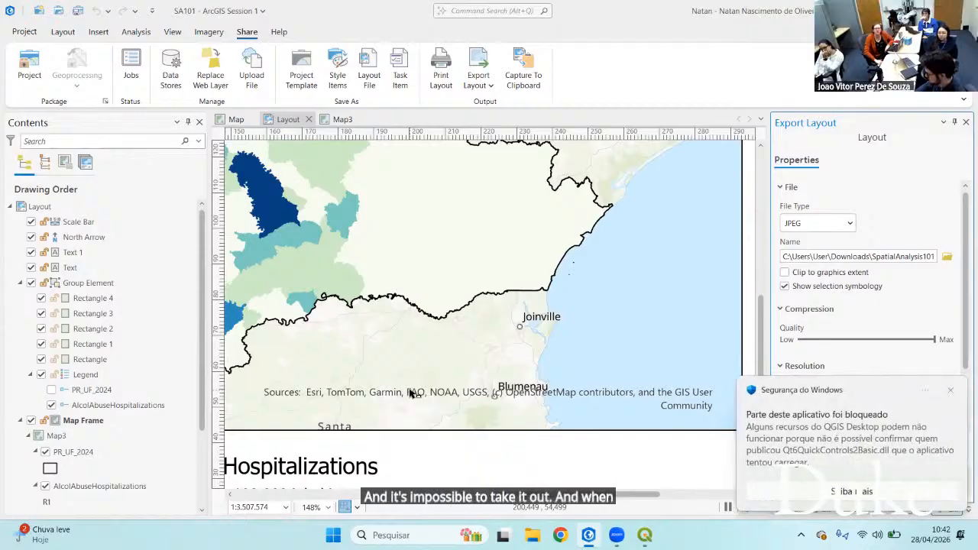
left_click(950, 389)
left_click(690, 409)
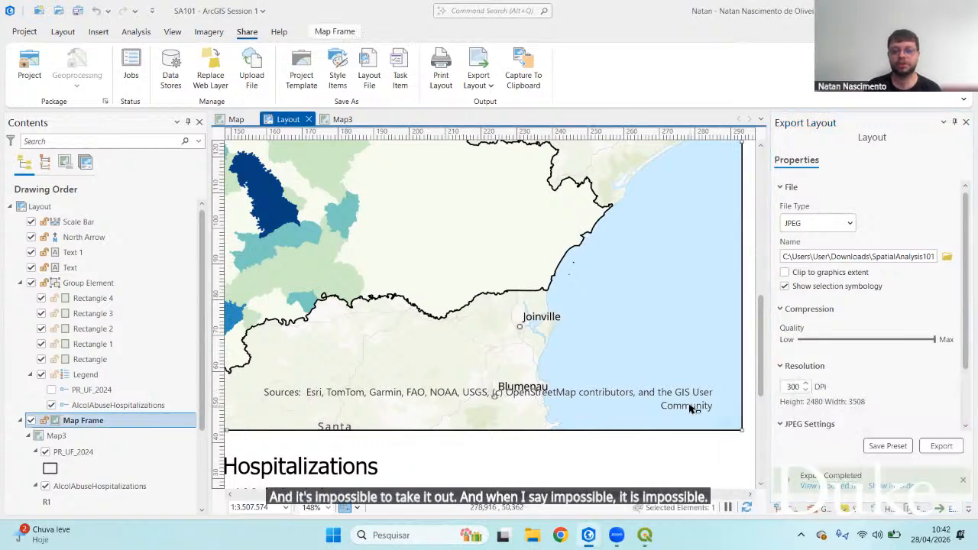
scroll(52, 414, "down", 2)
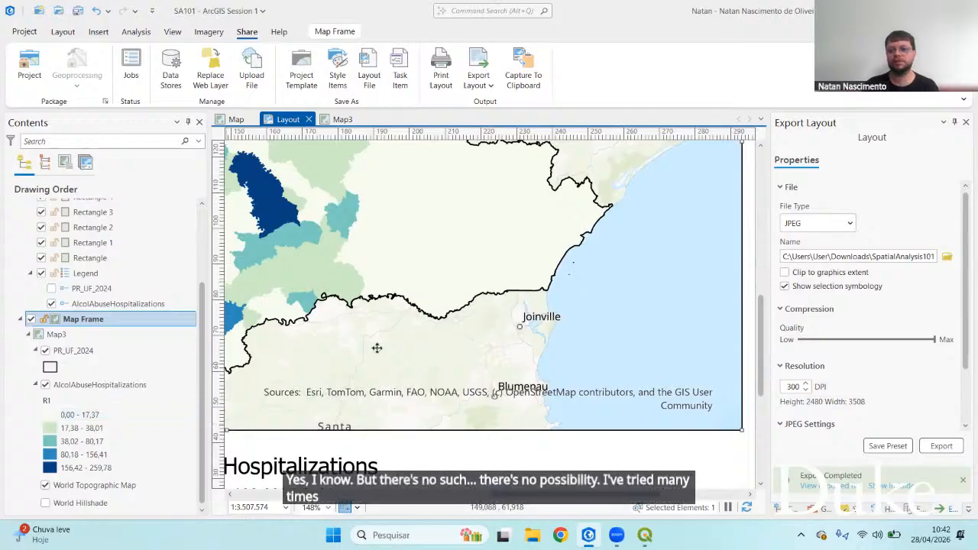
left_click(703, 452)
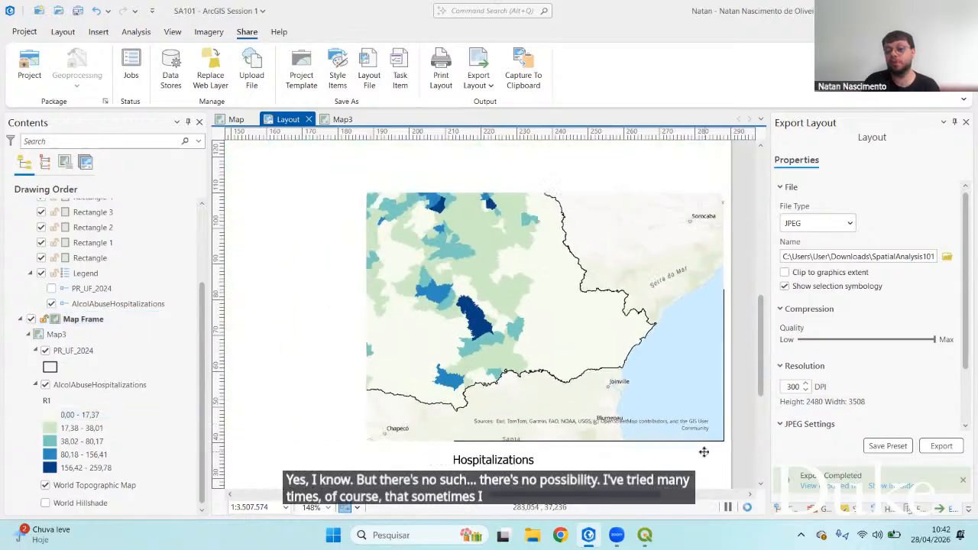
scroll(688, 439, "down", 5)
left_click(683, 433)
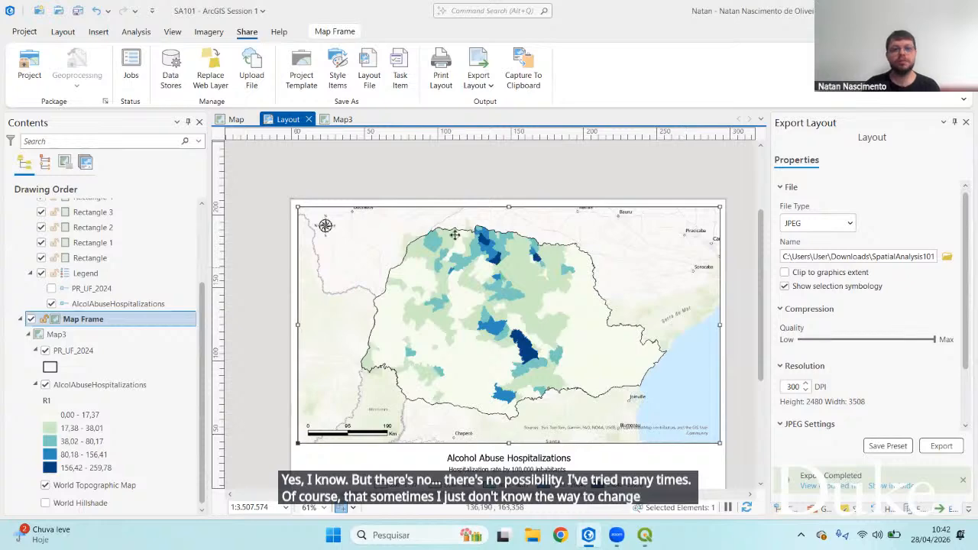
left_click(208, 32)
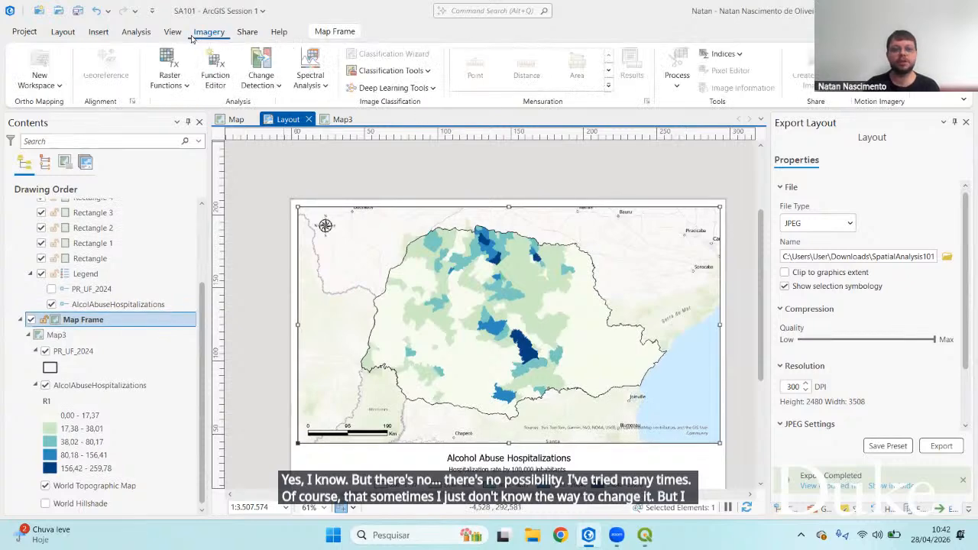
left_click(172, 33)
left_click(105, 36)
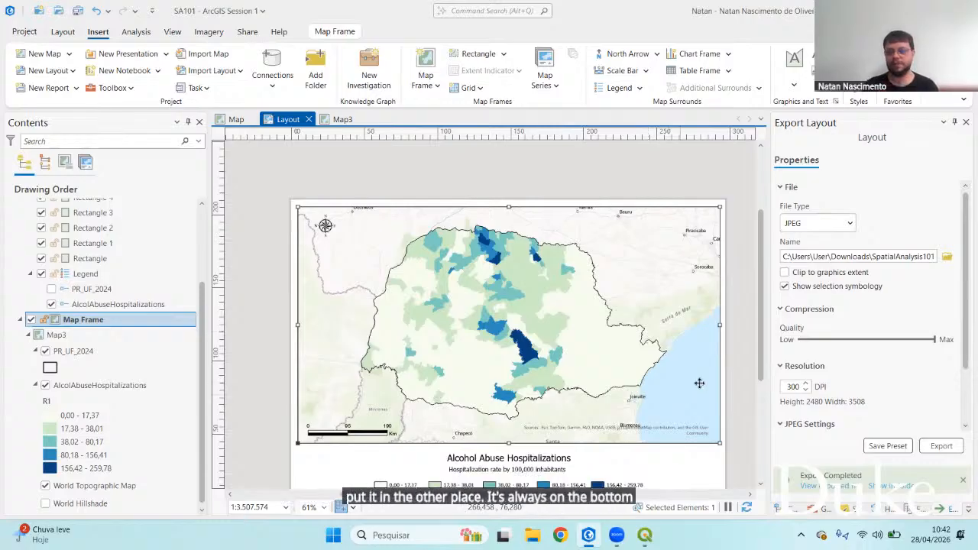
scroll(760, 348, "down", 1)
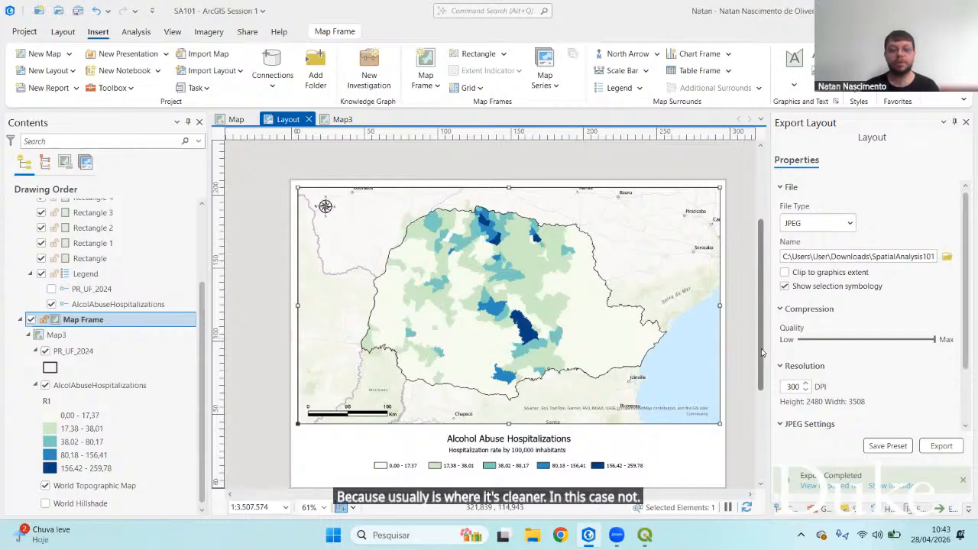
Activate the layout's map frame, shift the map slightly upward inside it, and return to the layout with nothing selected
double_click(624, 350)
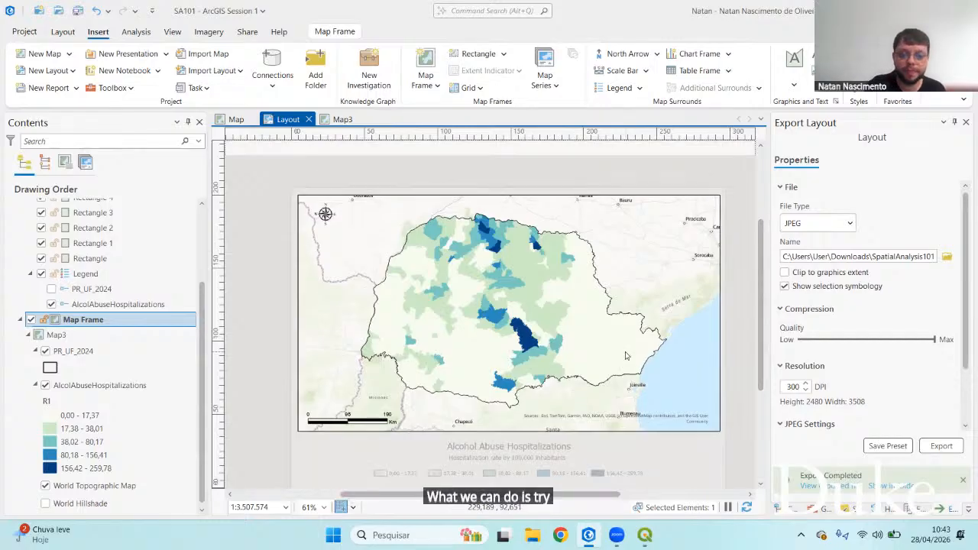
left_click_drag(630, 366, 630, 357)
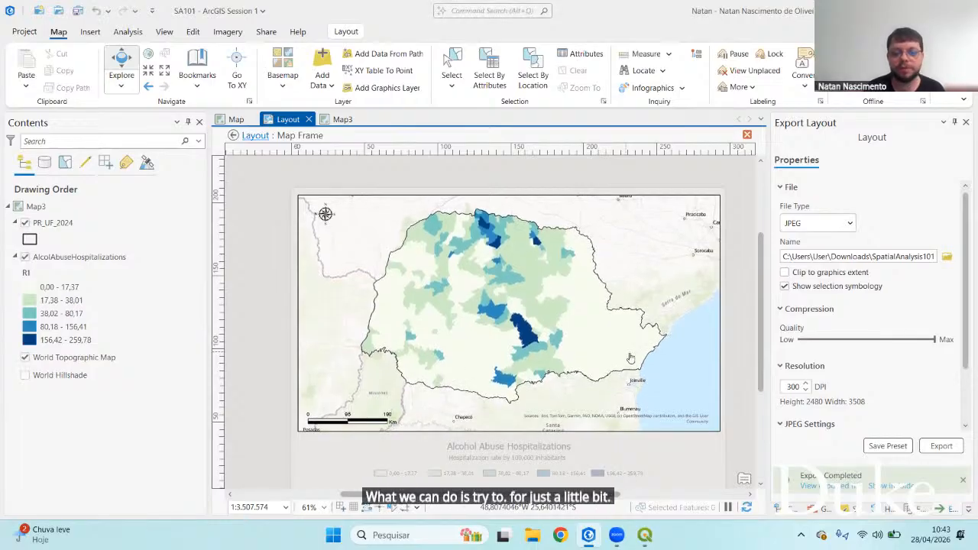
key("Escape")
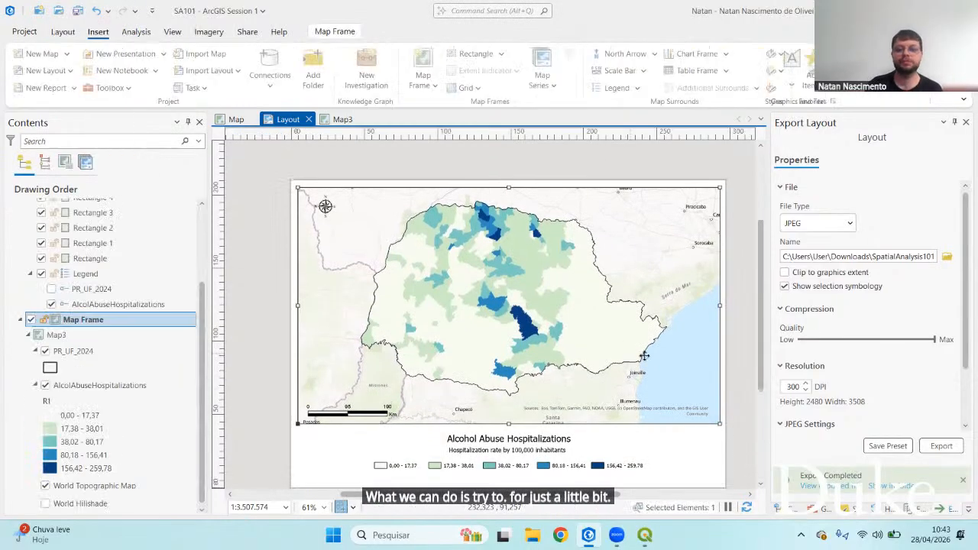
left_click(739, 380)
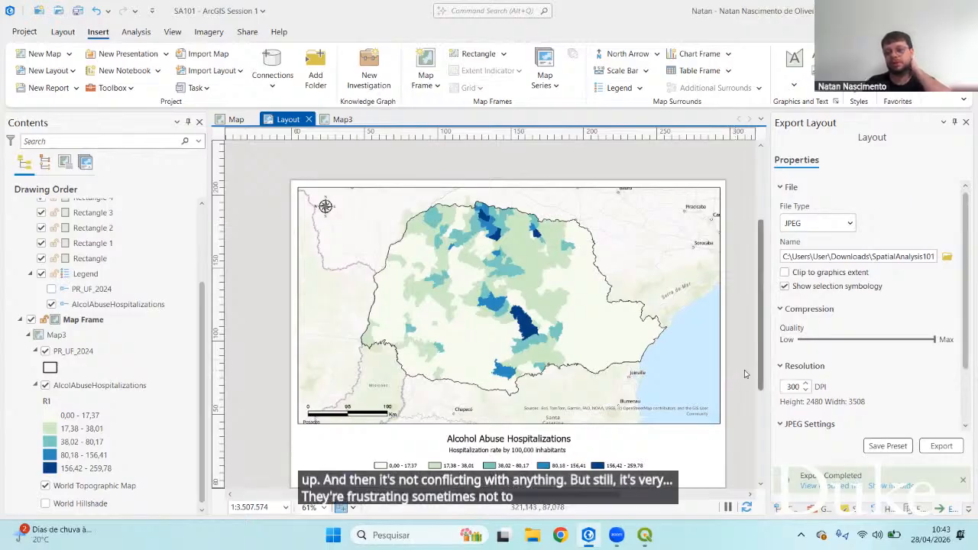
left_click(690, 420)
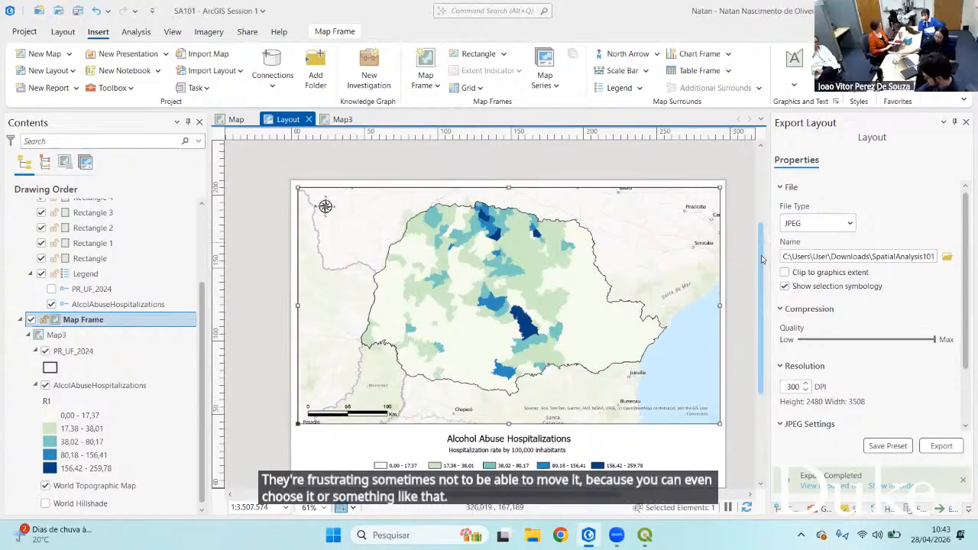
scroll(761, 275, "down", 1)
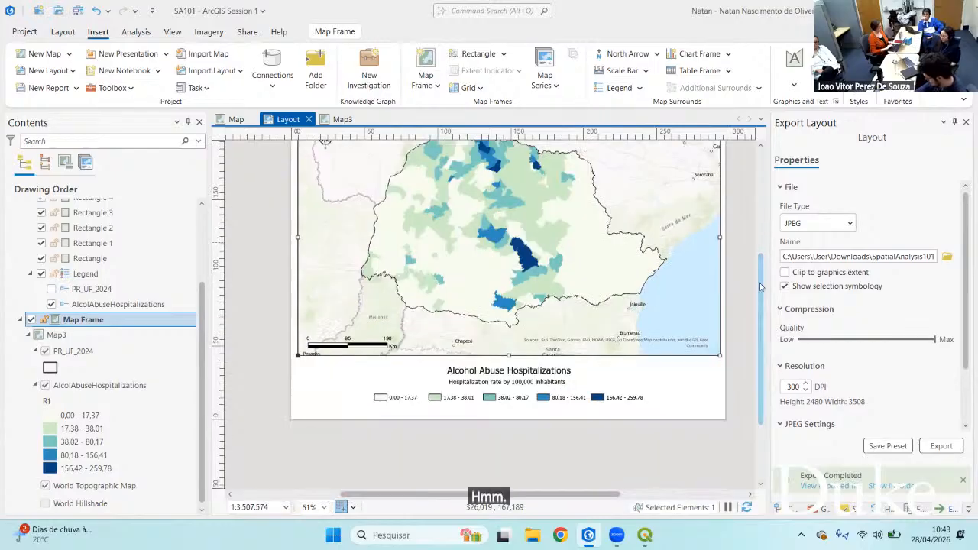
scroll(761, 275, "up", 2)
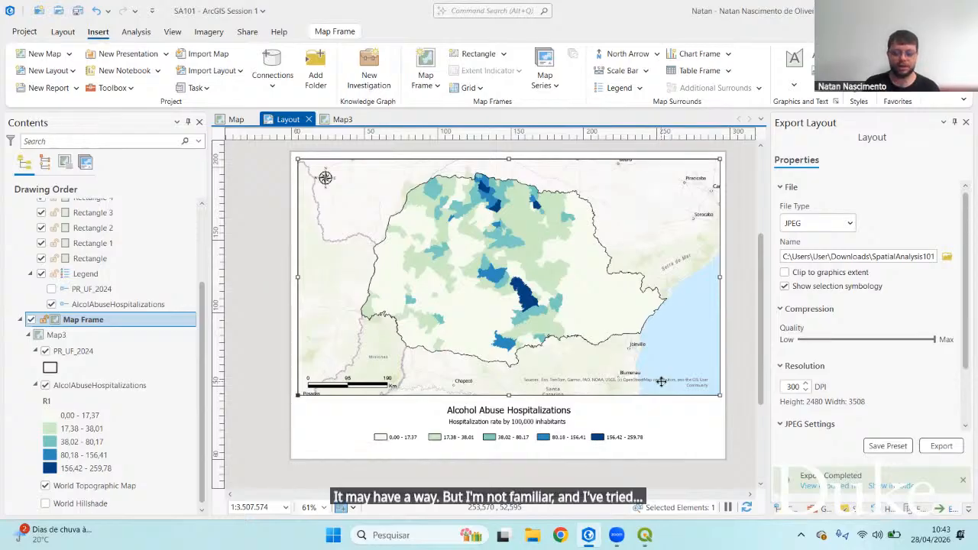
Switch to QGIS and add AlcolAbuseHospitalizations.shp from the "Shape Files - Zip" folder as a vector layer to the untitled project
left_click(646, 537)
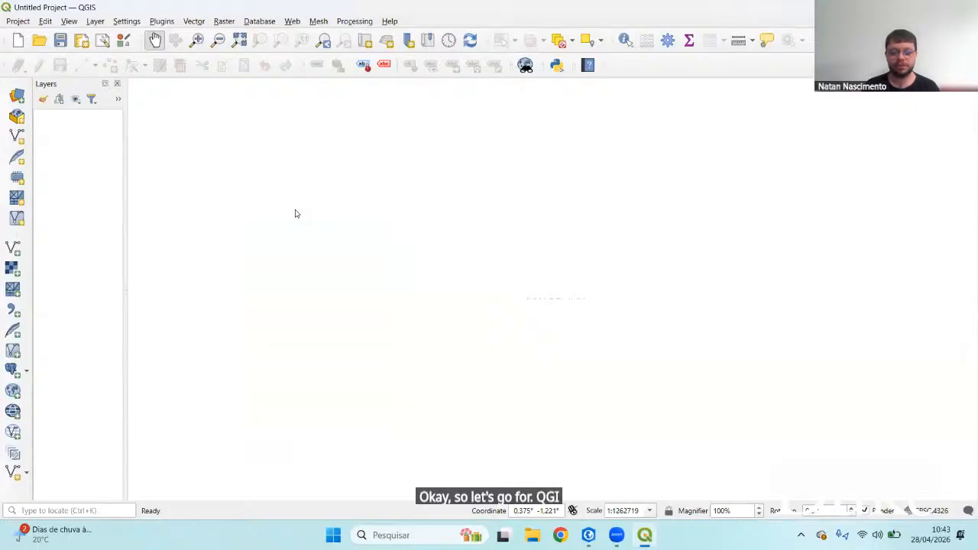
left_click(18, 20)
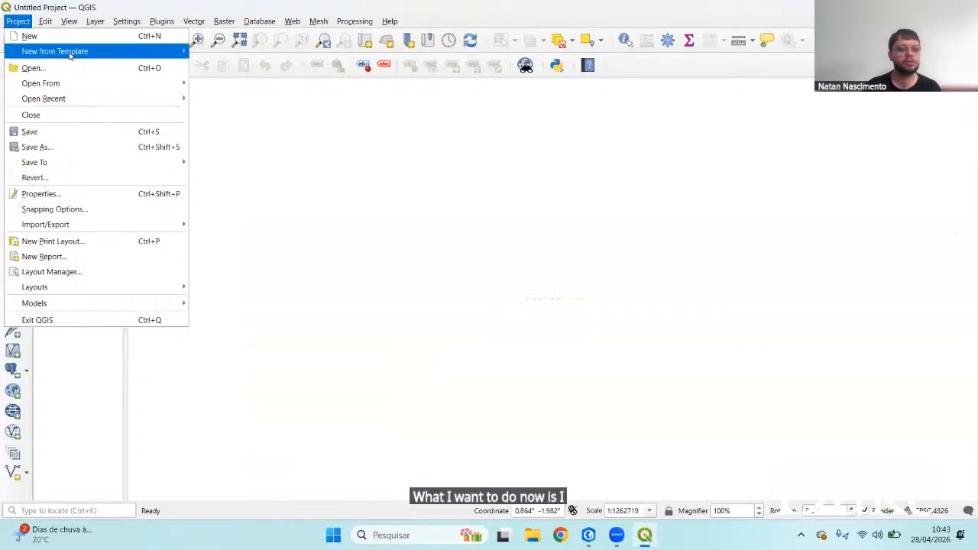
left_click(86, 338)
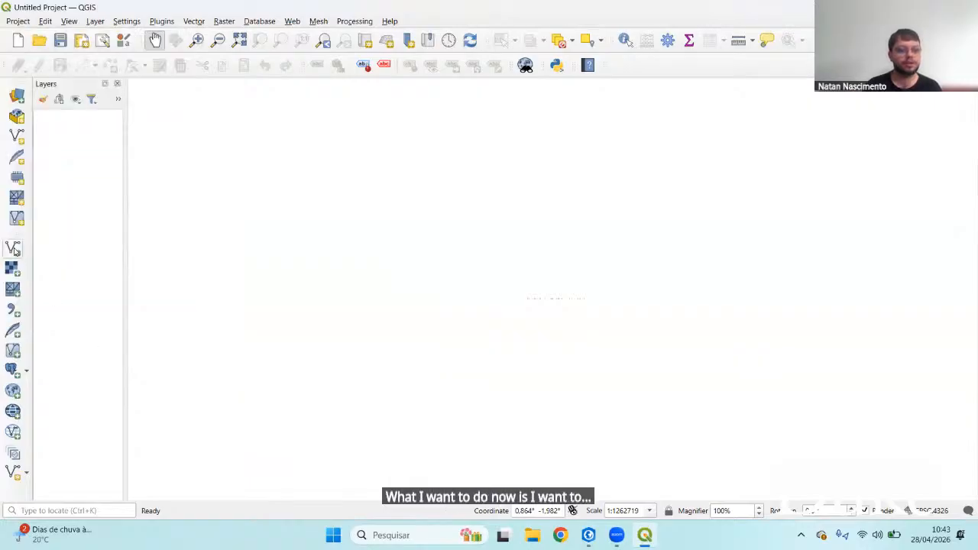
left_click(13, 249)
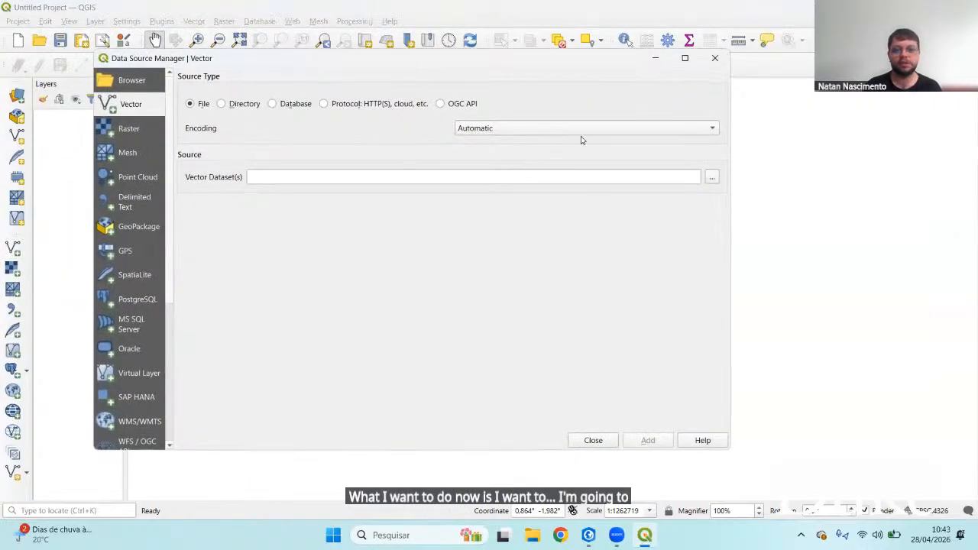
left_click(711, 176)
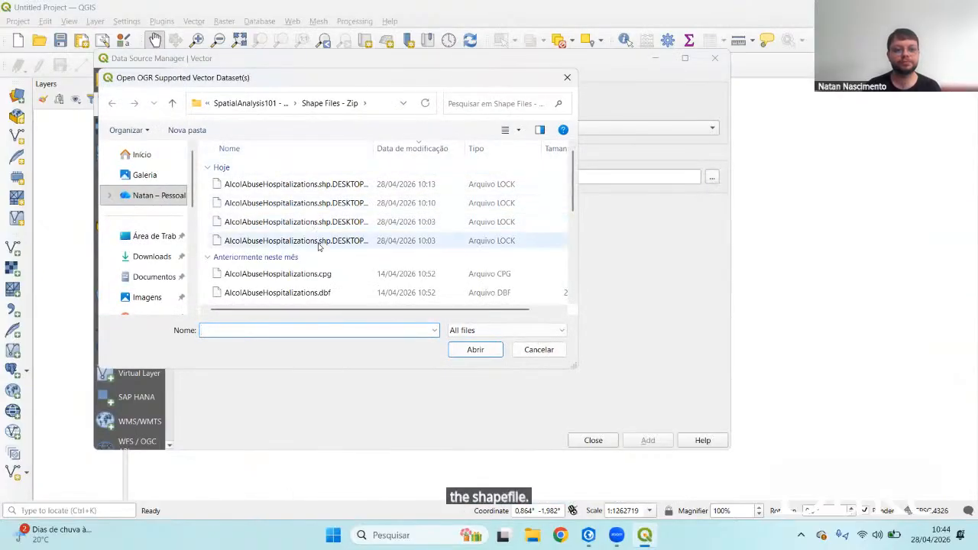
scroll(319, 246, "down", 2)
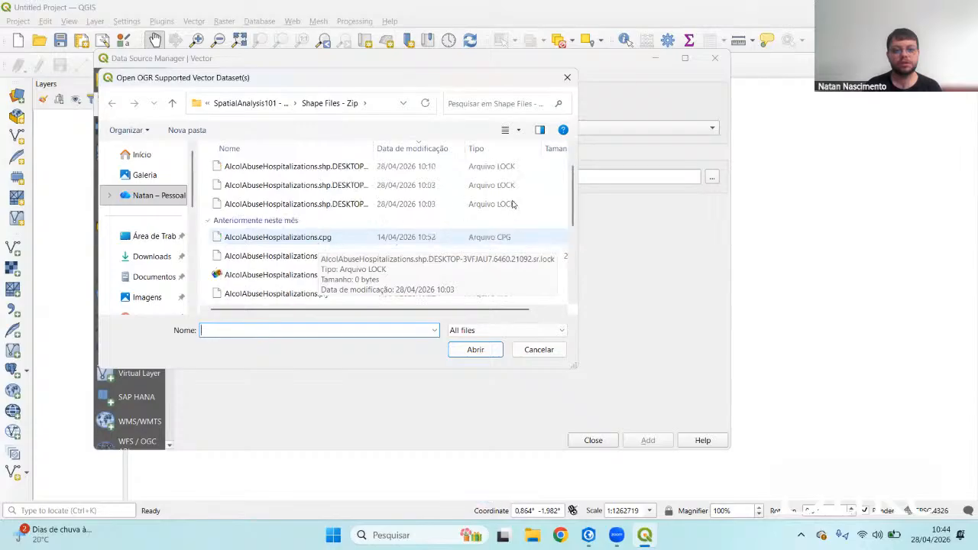
left_click_drag(573, 193, 574, 252)
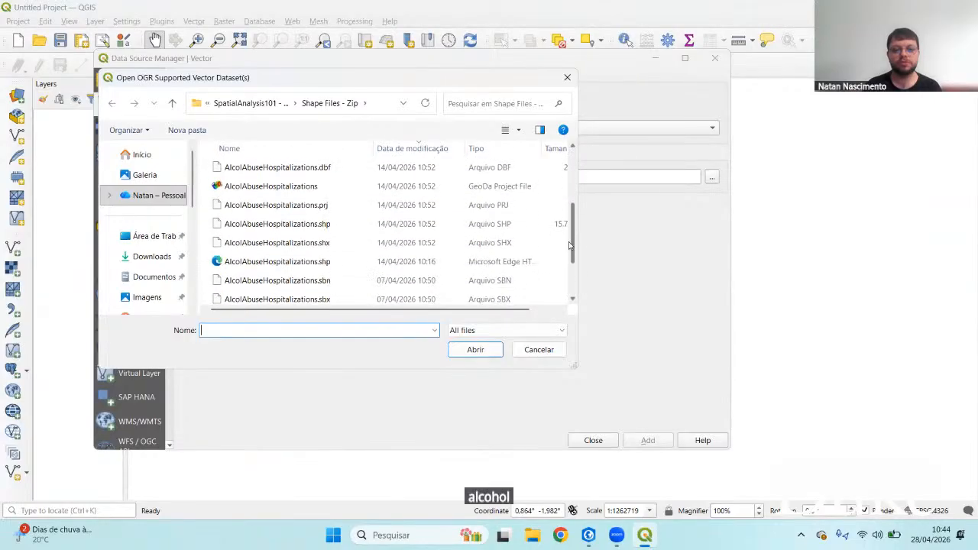
double_click(474, 224)
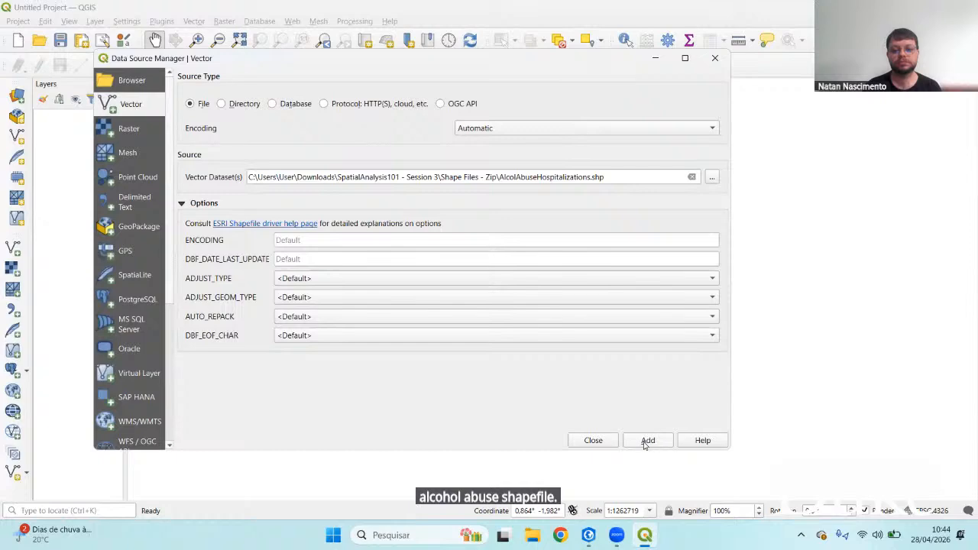
left_click(646, 441)
left_click(595, 438)
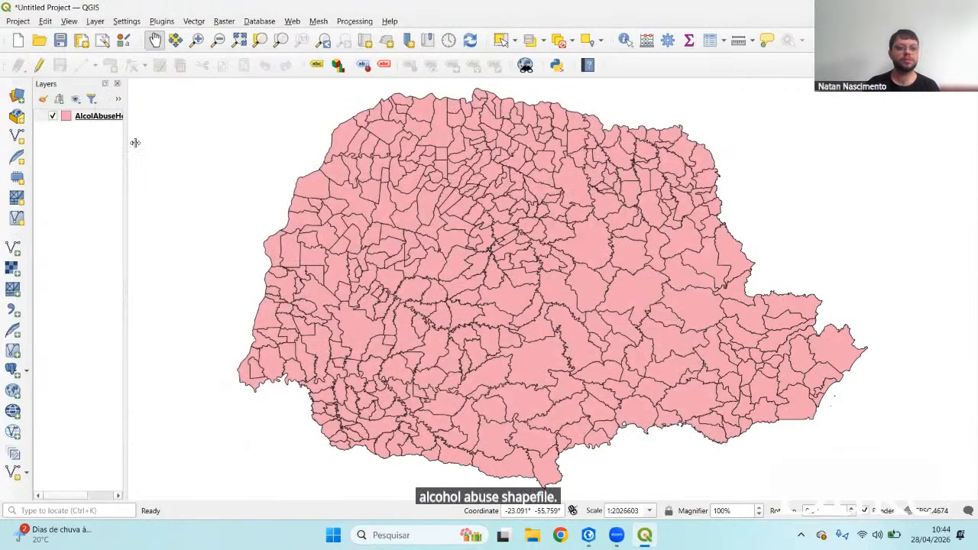
Widen the Layers panel until the full AlcolAbuseHospitalizations name fits, and select that layer
left_click_drag(135, 142, 207, 137)
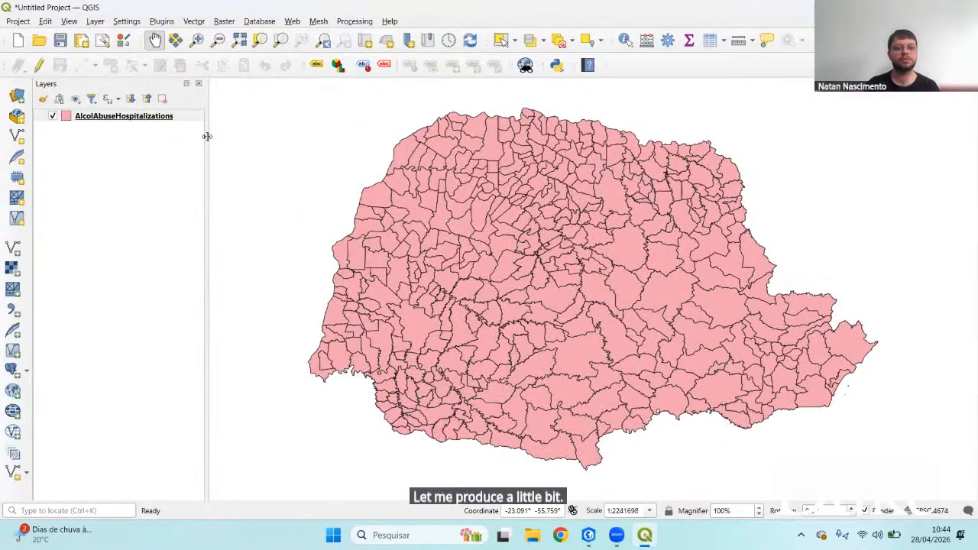
left_click(134, 153)
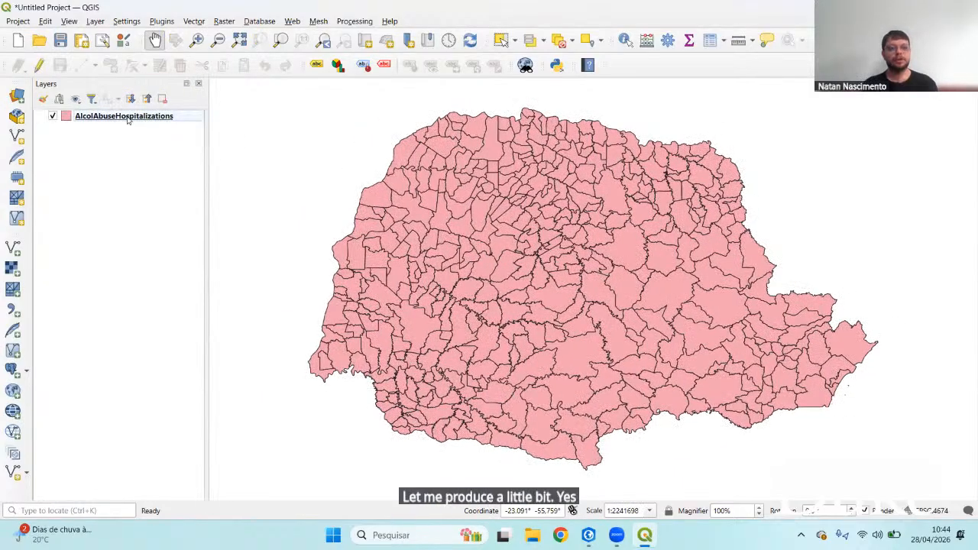
left_click(127, 118)
right_click(128, 118)
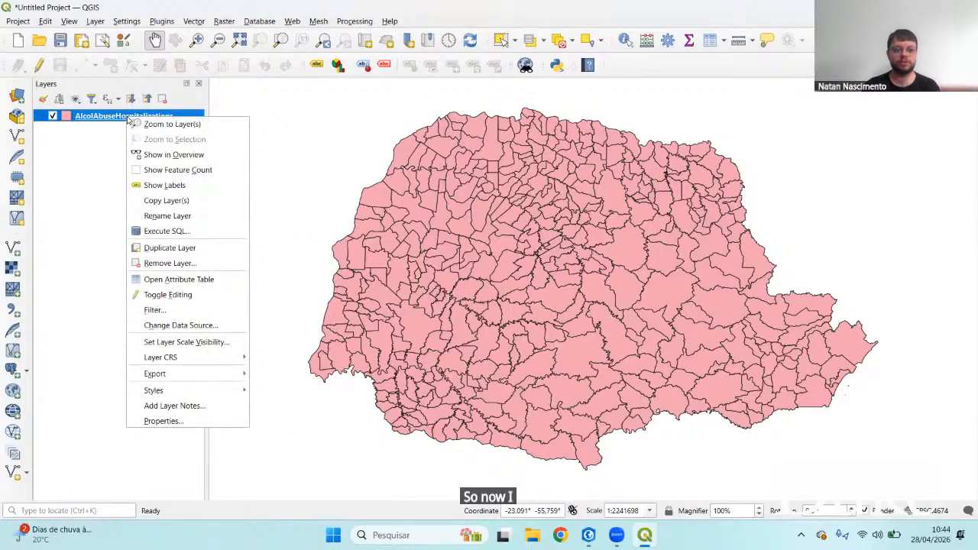
left_click(108, 187)
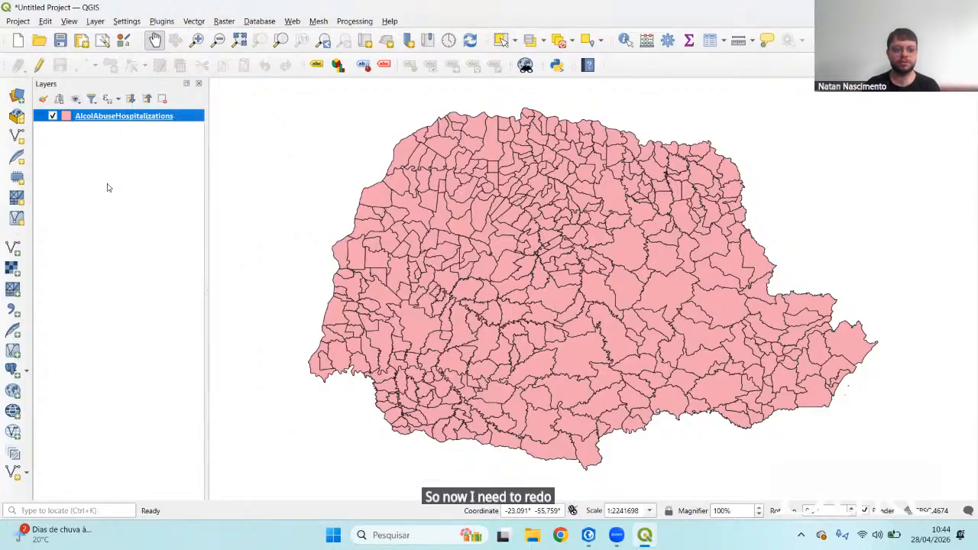
Look for a saved project file in the "Shape Files - Zip" and "GeoDa File - Zip" folders of "SpatialAnalysis101 - Session 3", keeping the current project open
left_click(17, 21)
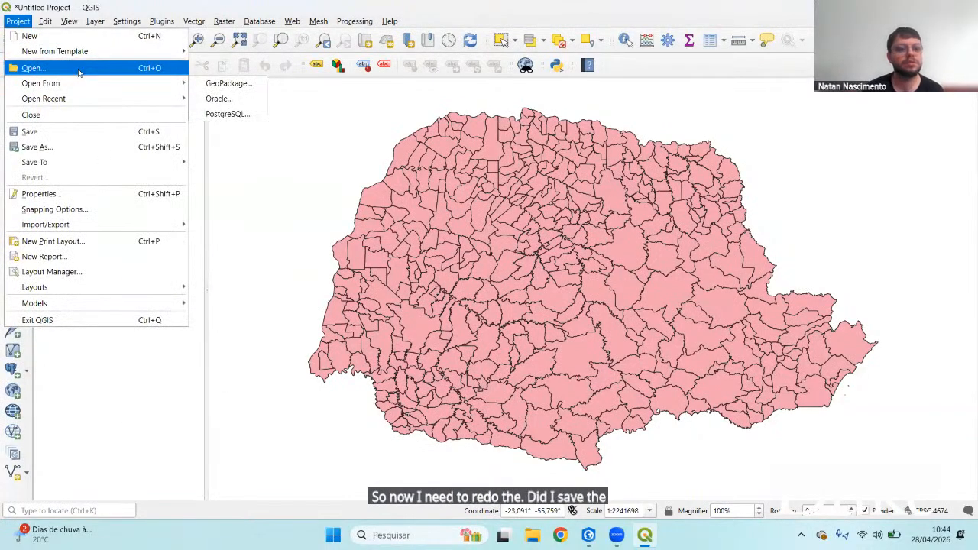
left_click(78, 70)
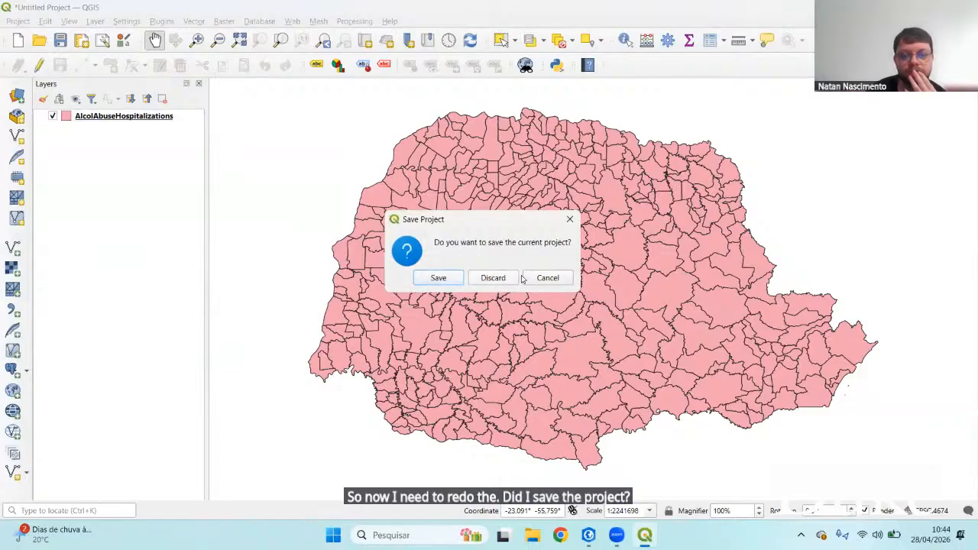
left_click(547, 277)
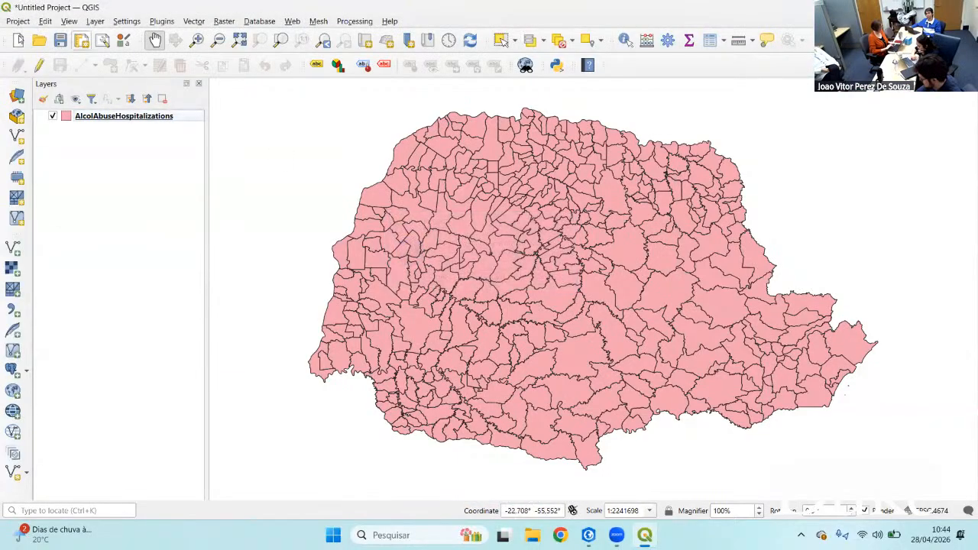
left_click(40, 42)
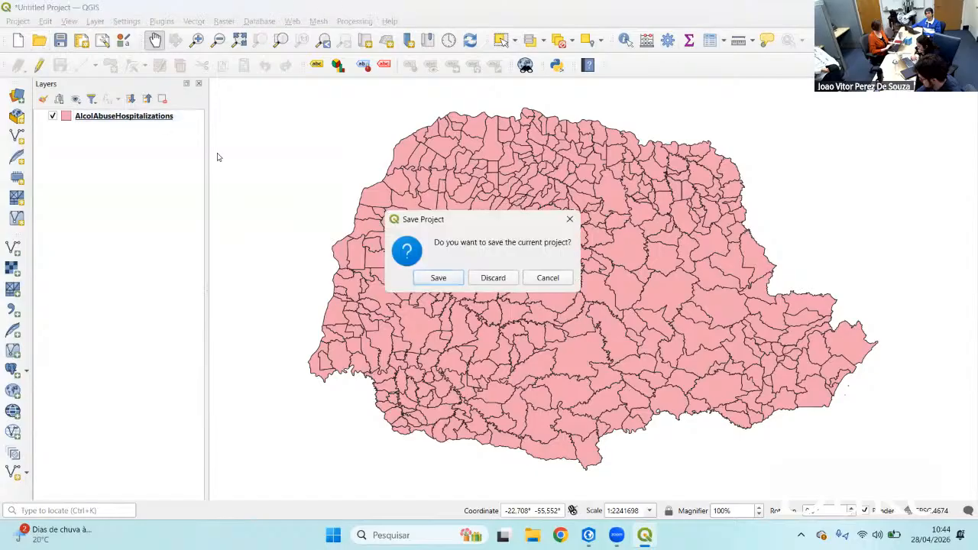
left_click(493, 278)
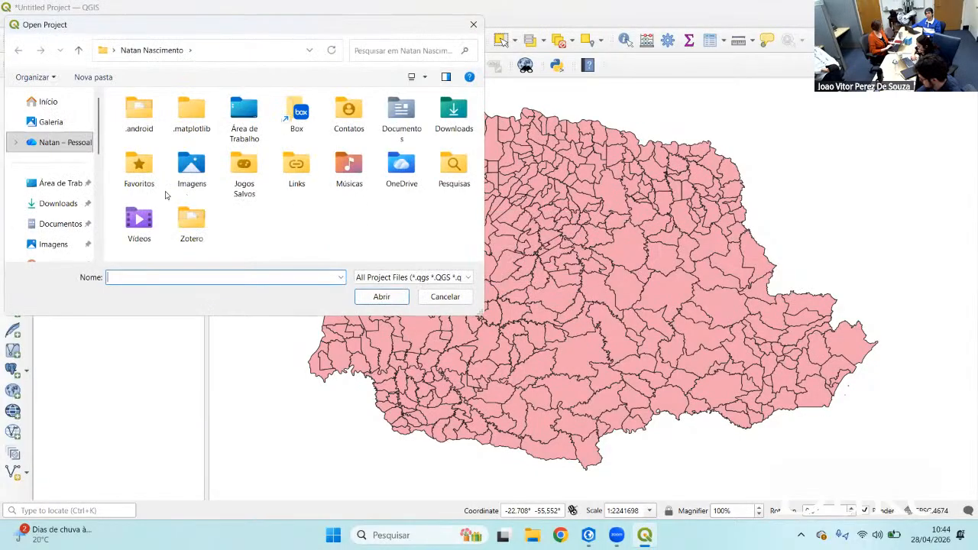
left_click(59, 204)
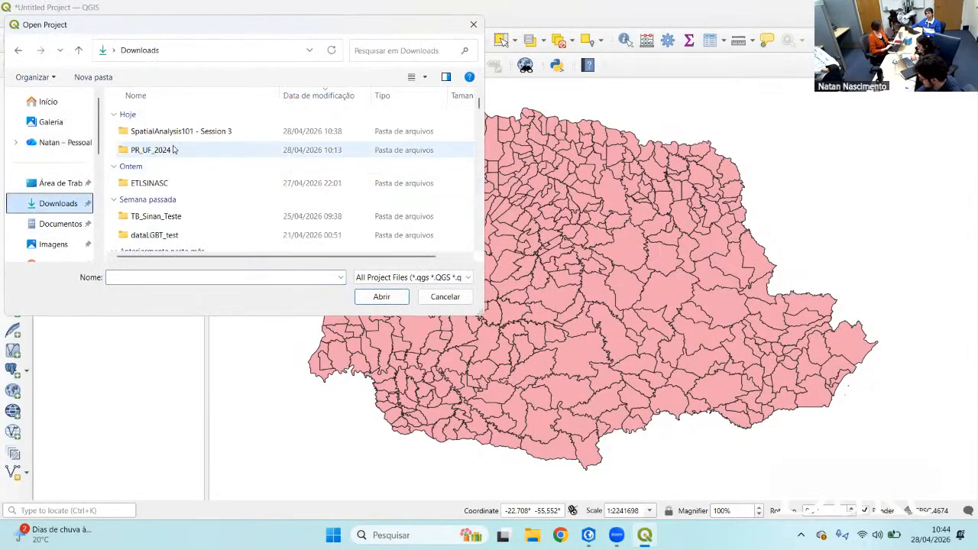
double_click(165, 136)
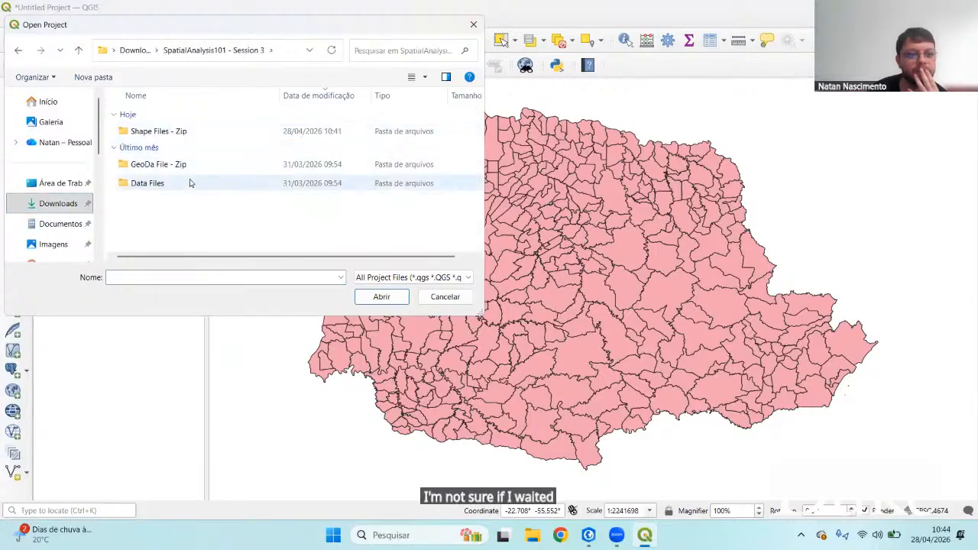
double_click(182, 135)
left_click(18, 50)
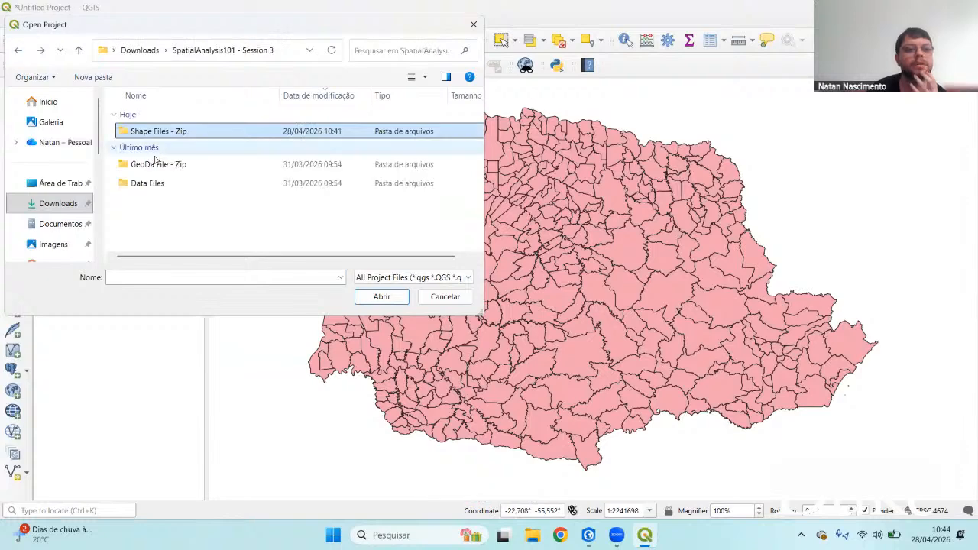
double_click(158, 162)
left_click(19, 50)
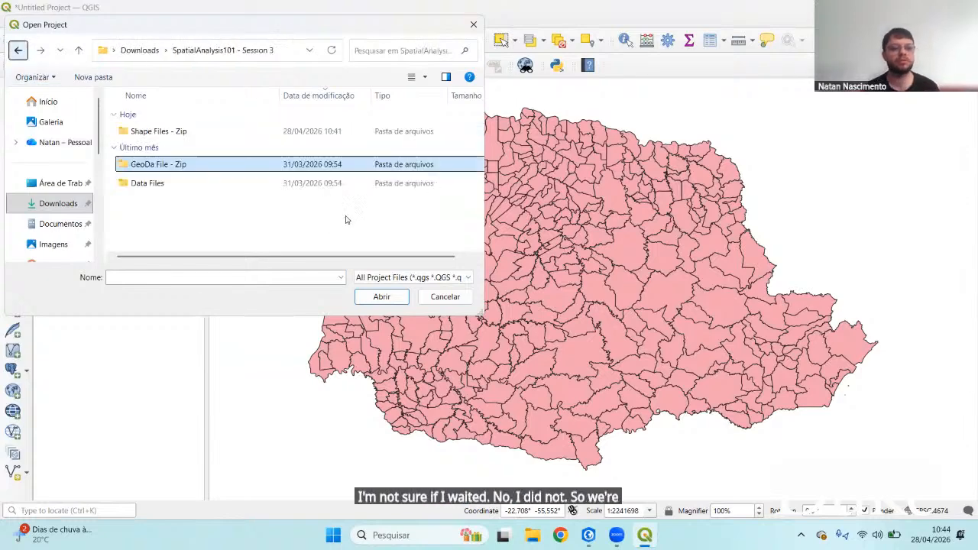
left_click(457, 298)
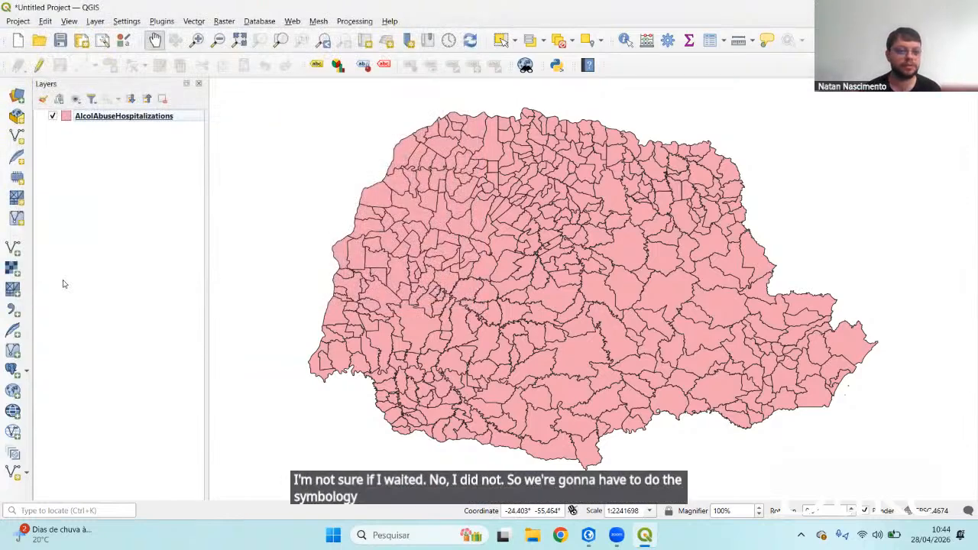
Set the AlcolAbuseHospitalizations layer's symbology to Categorized on the R1 field and classify its values
left_click(90, 118)
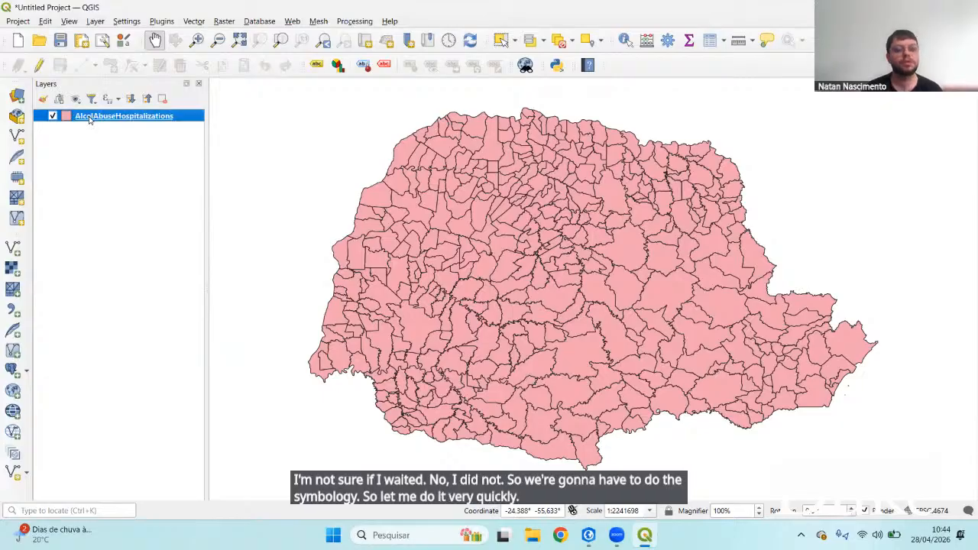
double_click(90, 118)
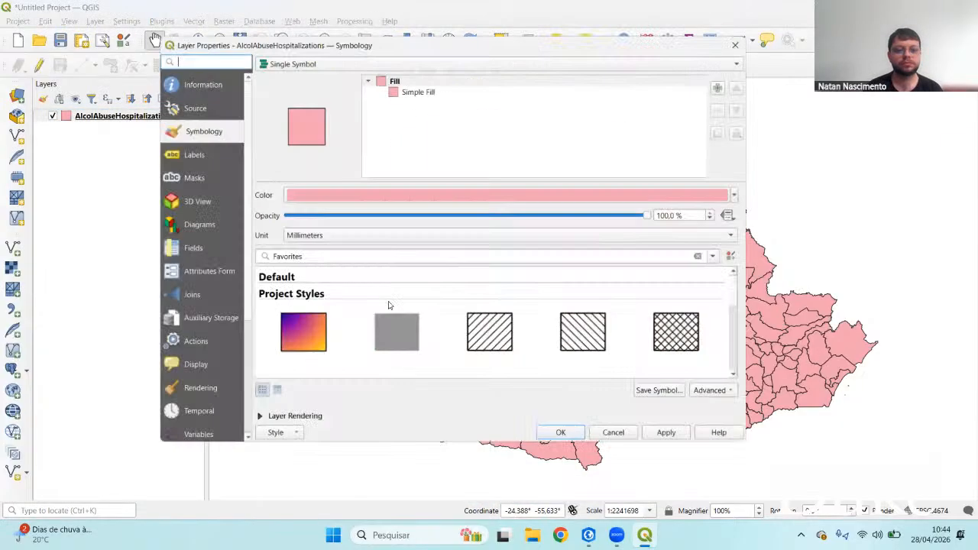
left_click(423, 54)
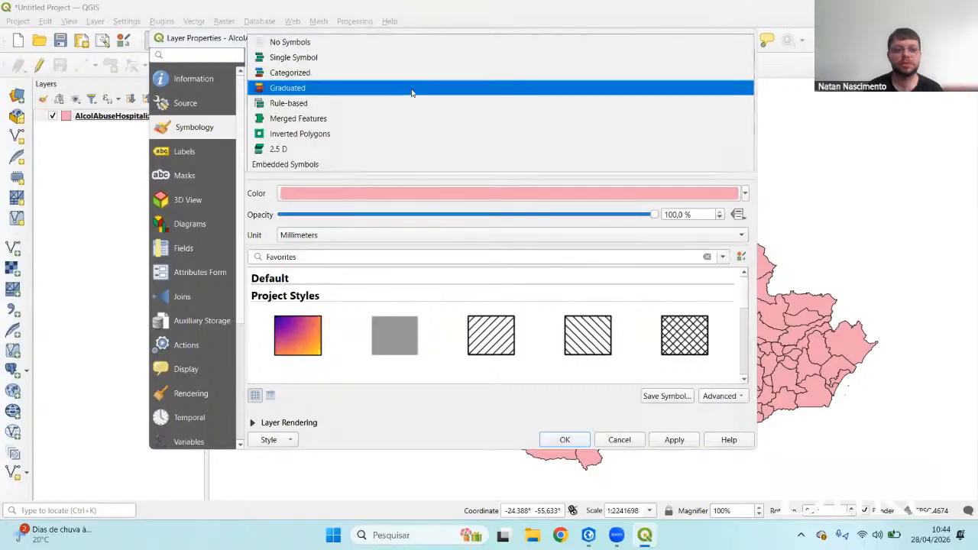
left_click(401, 70)
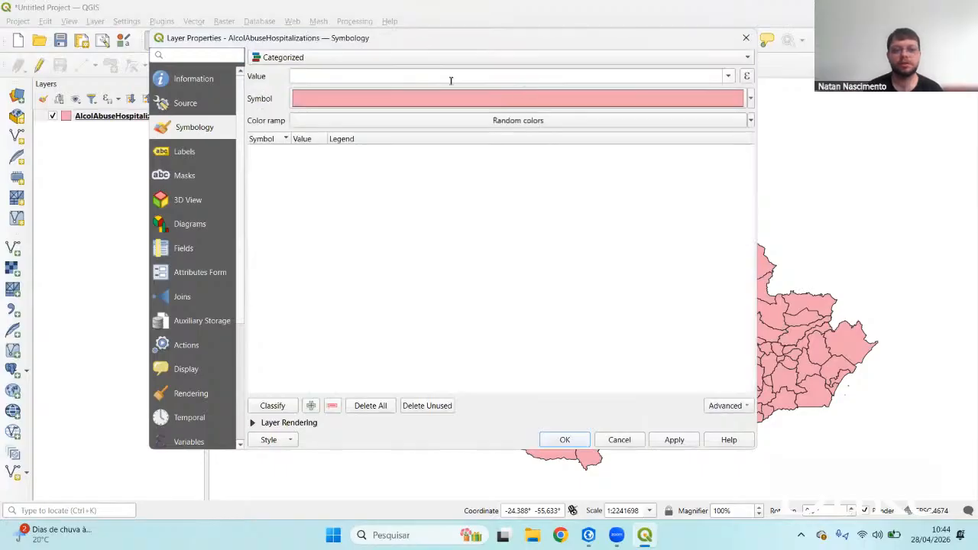
left_click(728, 77)
scroll(615, 191, "down", 6)
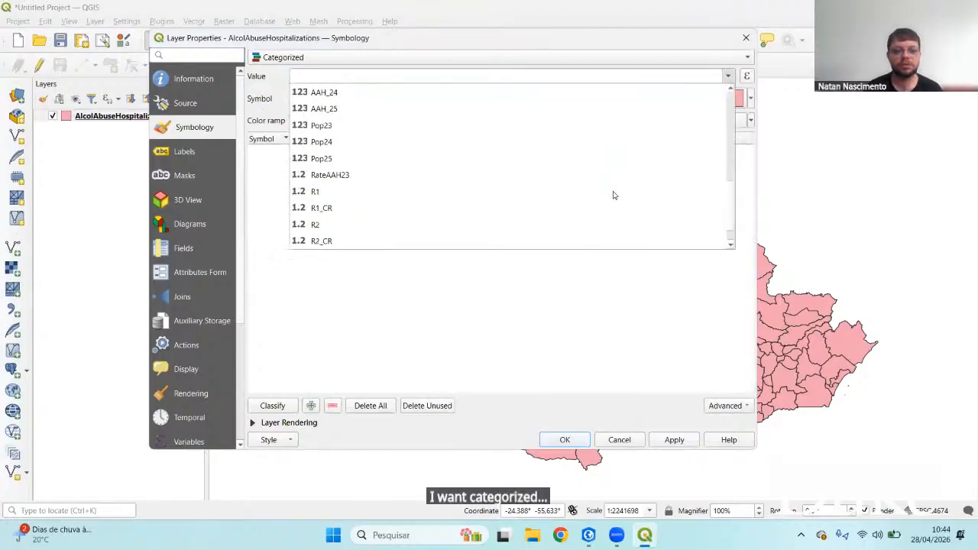
scroll(612, 195, "down", 1)
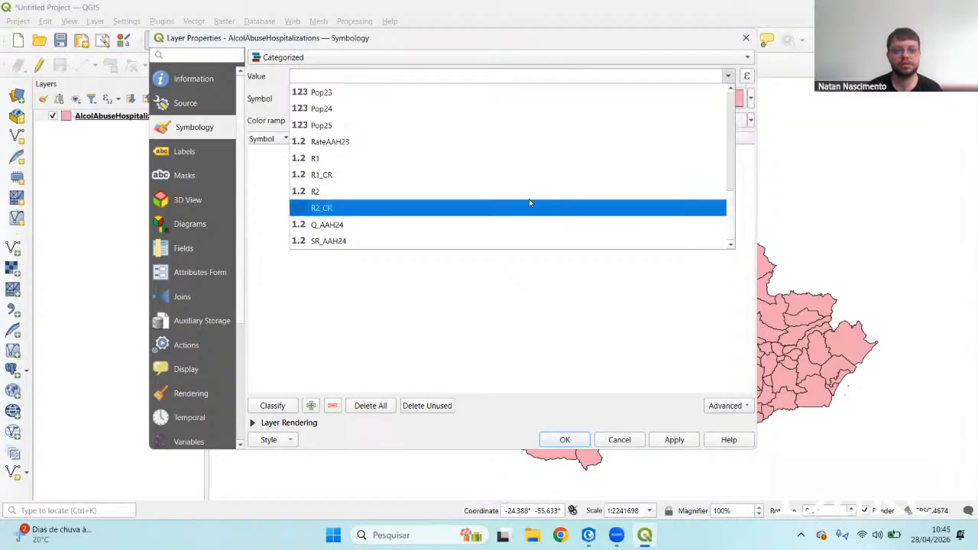
left_click(486, 160)
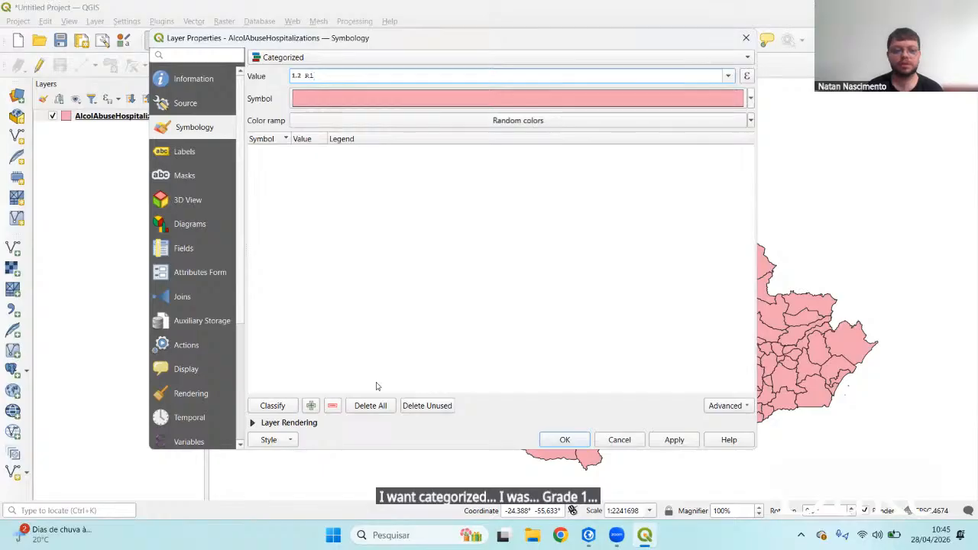
left_click(290, 408)
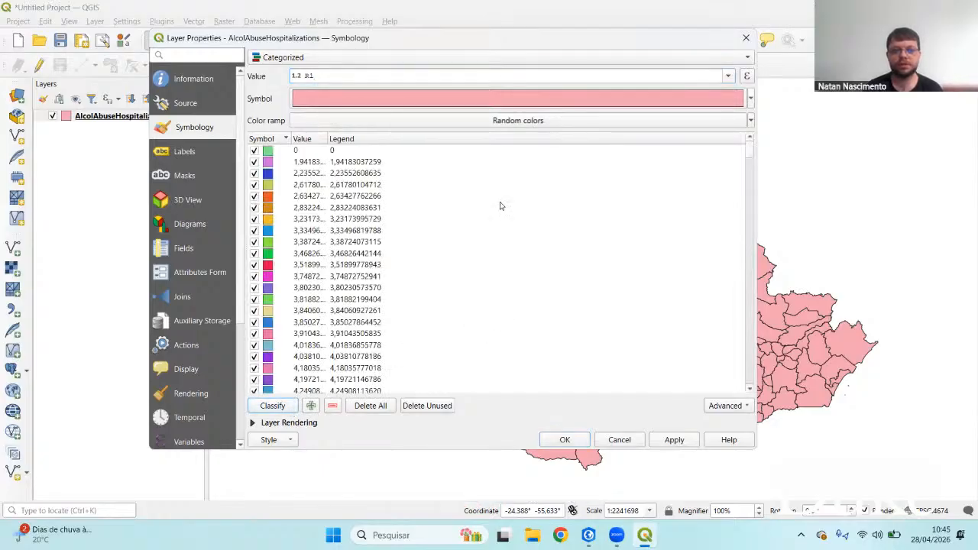
Switch the layer's symbology to Graduated and classify R1 with the Natural Breaks (Jenks) mode
left_click(569, 59)
left_click(495, 72)
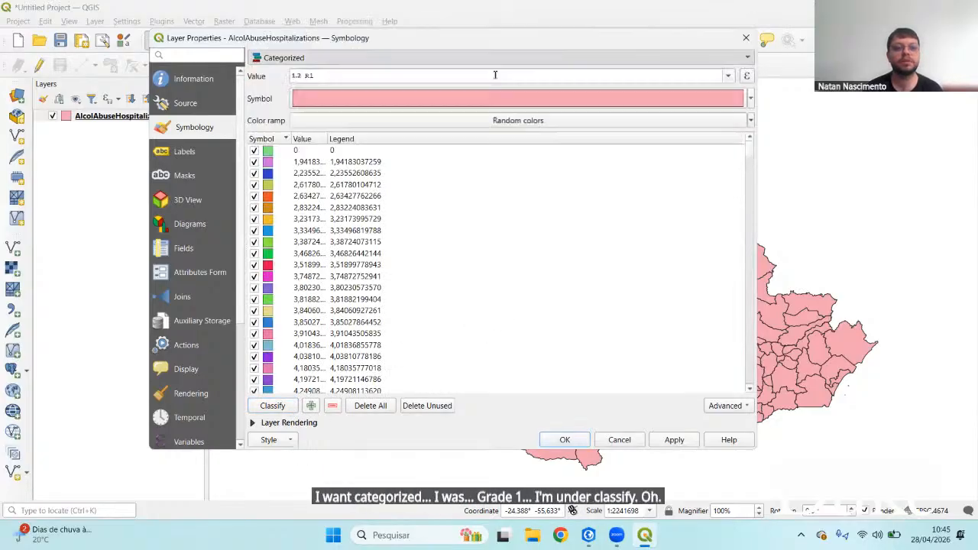
left_click(355, 365)
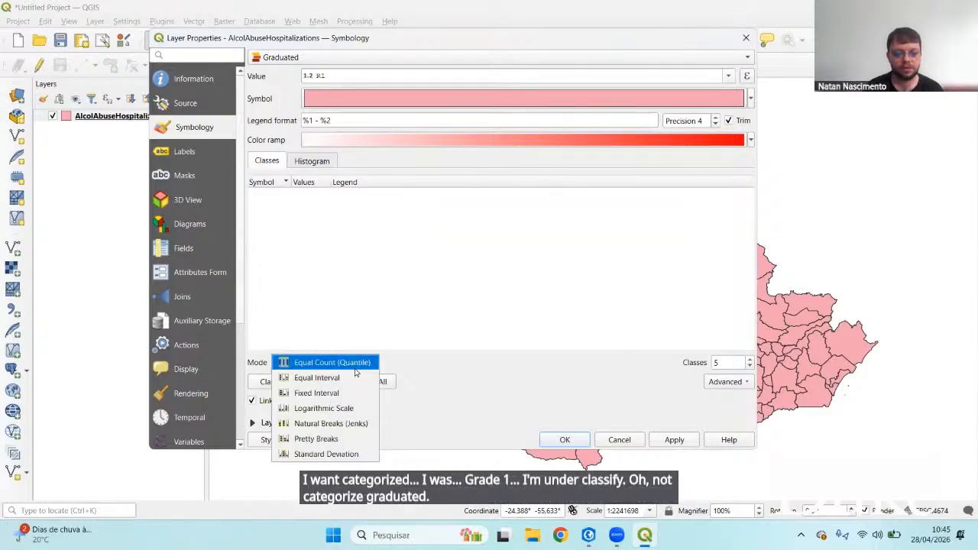
left_click(355, 423)
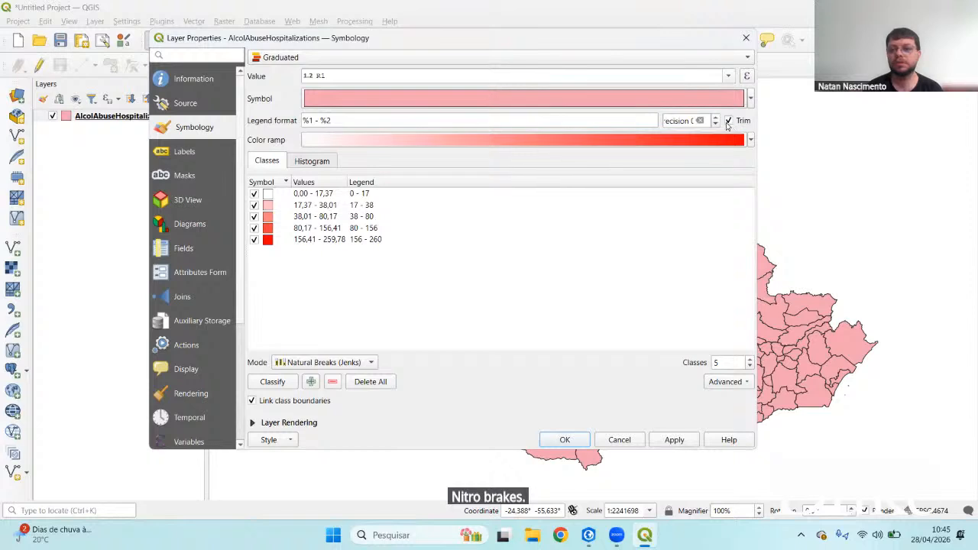
Set the legend labels to precision 2 without trimming, and apply the YlGnBu color ramp to the classes
left_click(714, 119)
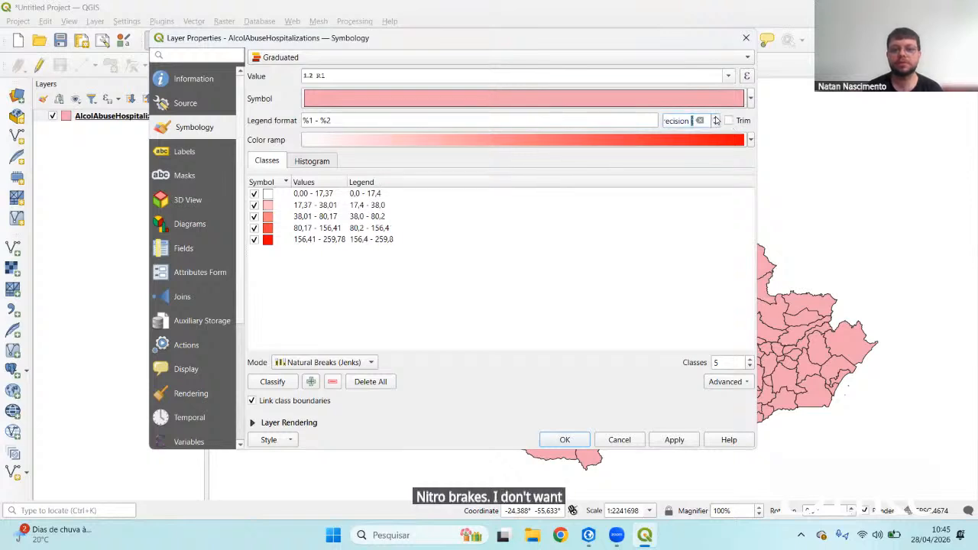
left_click(716, 118)
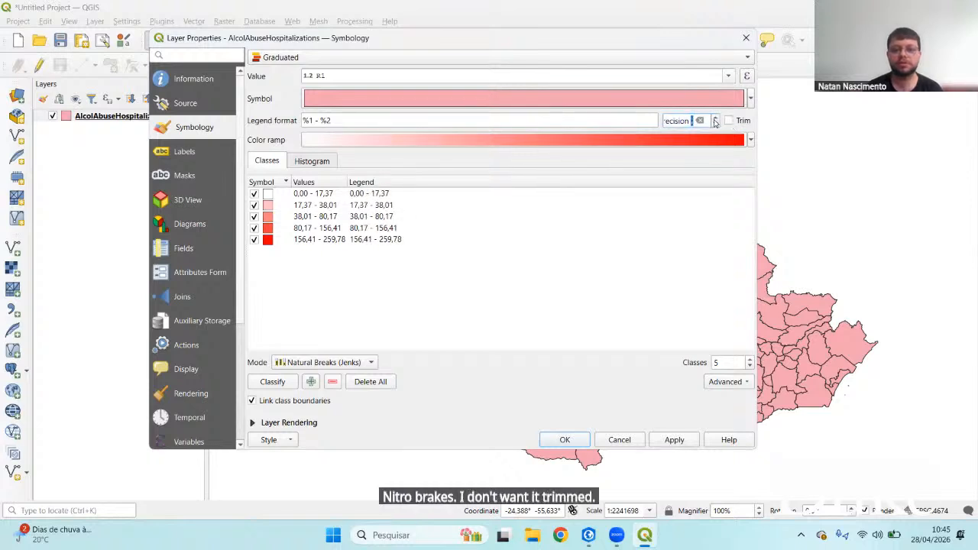
left_click(751, 141)
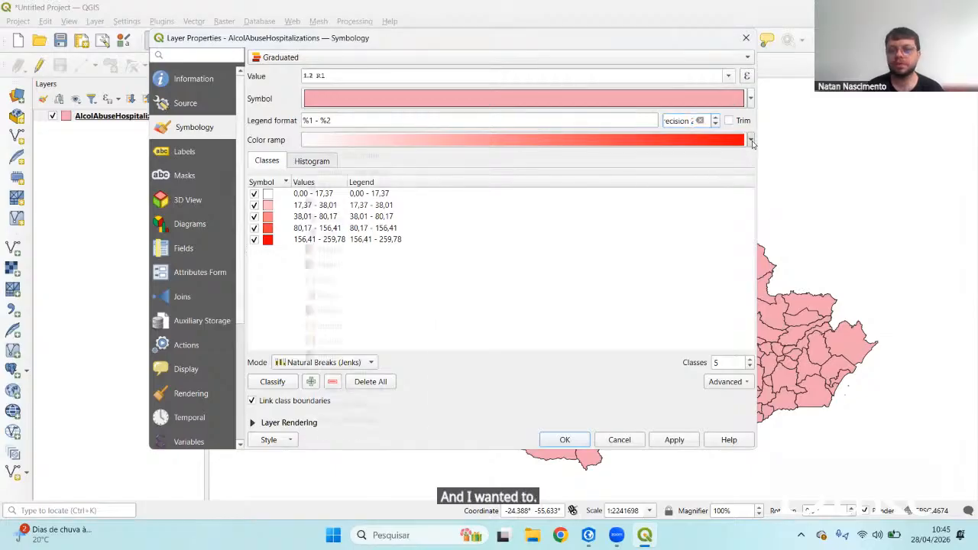
mouse_move(384, 373)
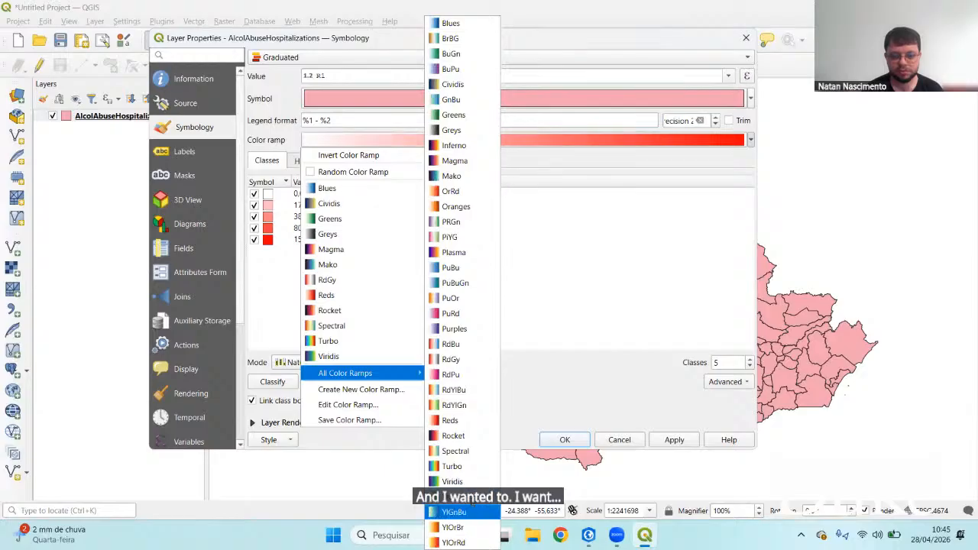
left_click(471, 509)
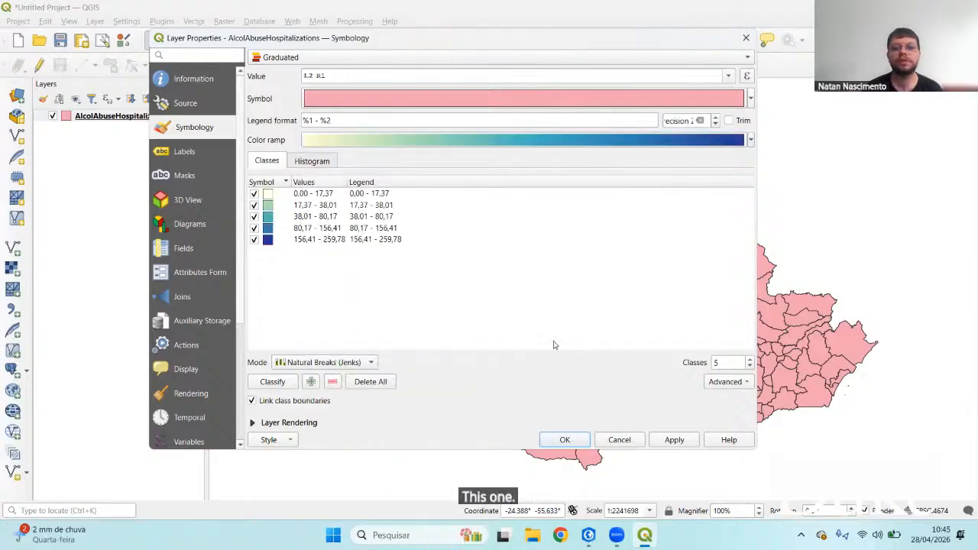
left_click(577, 441)
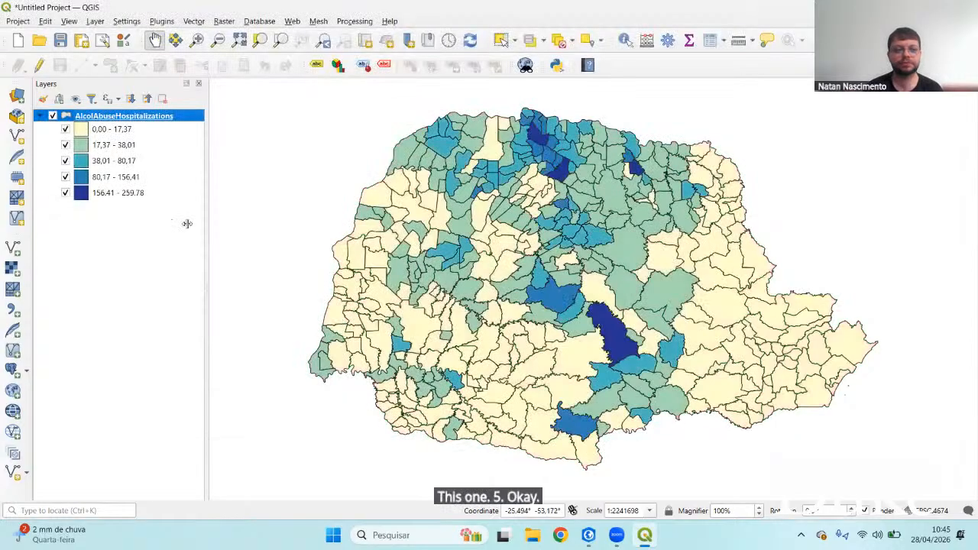
Open the AlcolAbuseHospitalizations layer's symbology properties and look over the color ramp and overall symbol settings without changing them
double_click(114, 116)
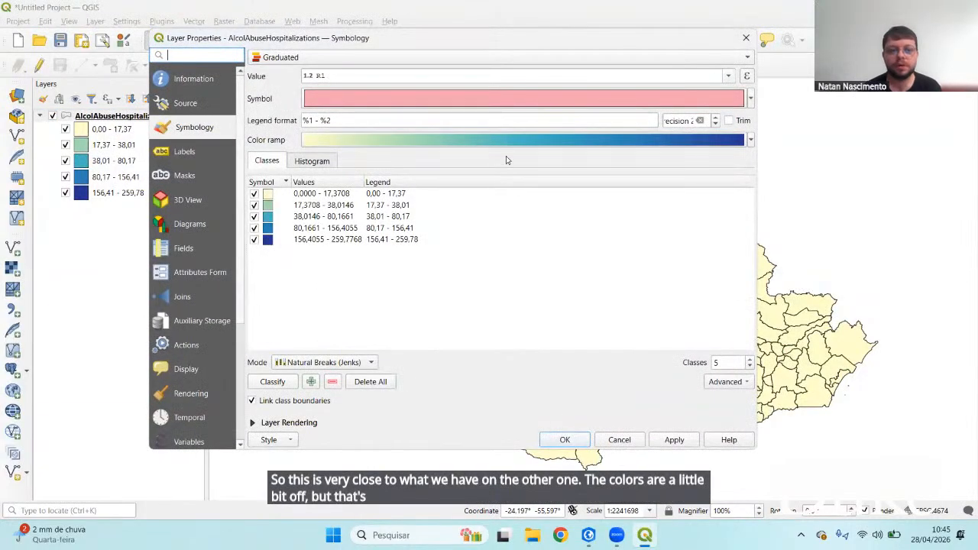
left_click(523, 140)
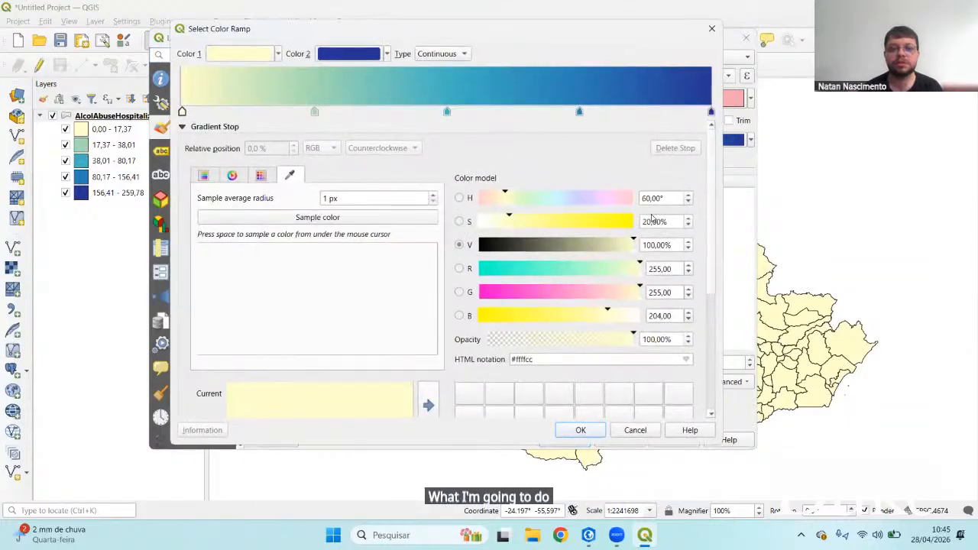
left_click(633, 430)
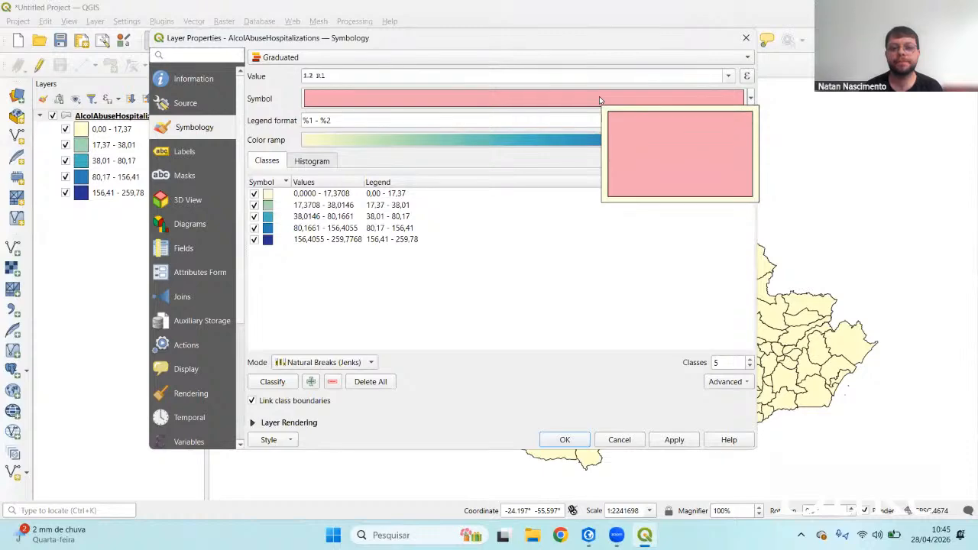
left_click(599, 97)
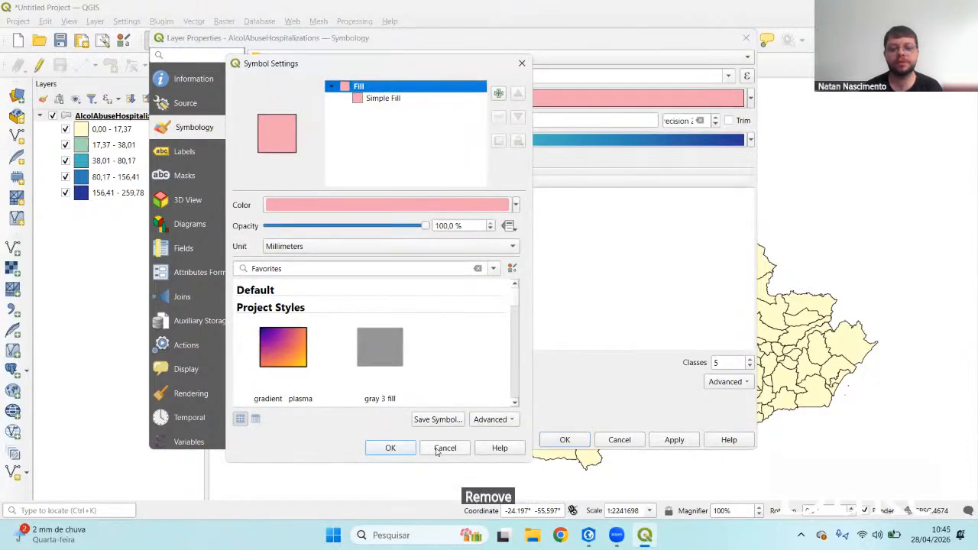
left_click(441, 449)
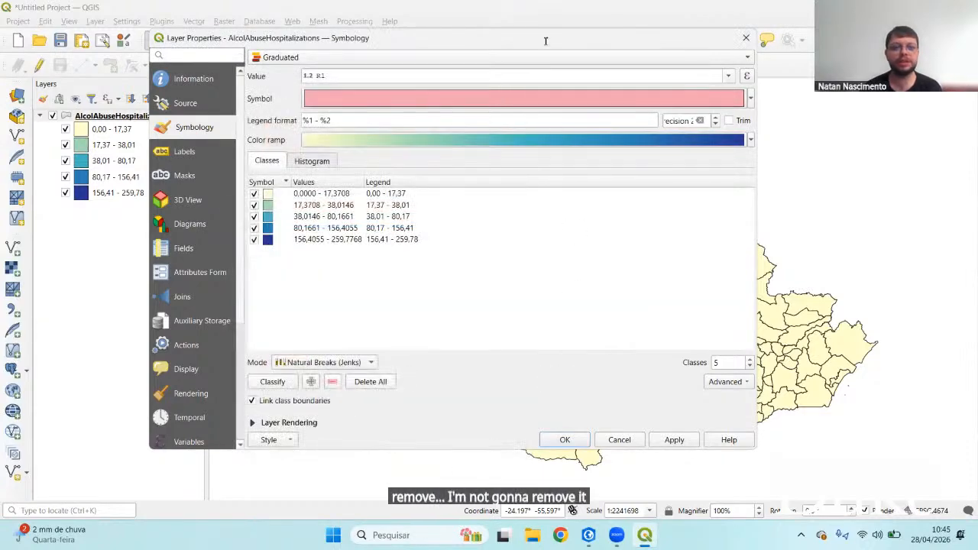
left_click_drag(554, 48, 626, 67)
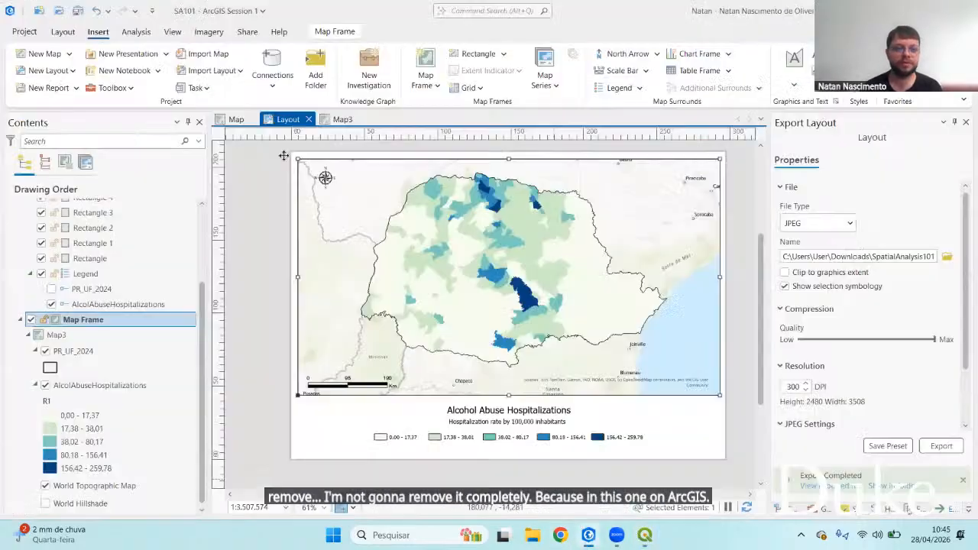
Switch to ArcGIS Pro and examine the symbology of the AlcolAbuseHospitalizations layer in Map3, including its outlines and color scheme
left_click(588, 534)
left_click(337, 120)
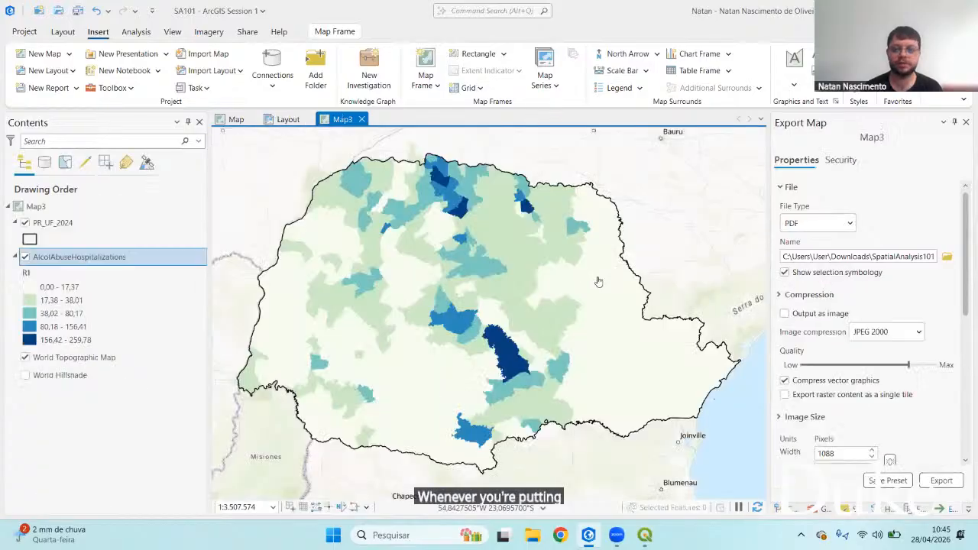
left_click(846, 506)
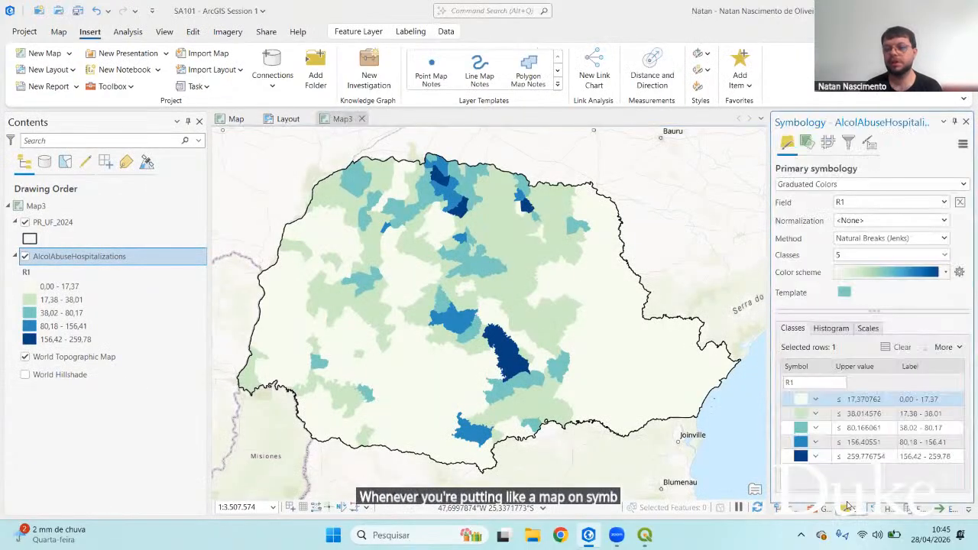
left_click(959, 272)
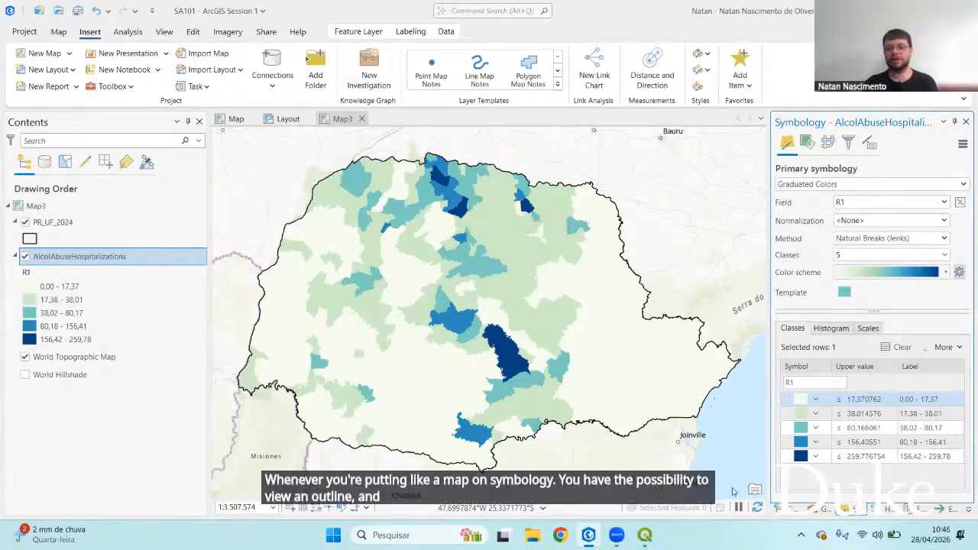
Return to QGIS and review the Simple Fill stroke color and stroke style options of the layer's overall symbol, discarding any change
left_click(646, 537)
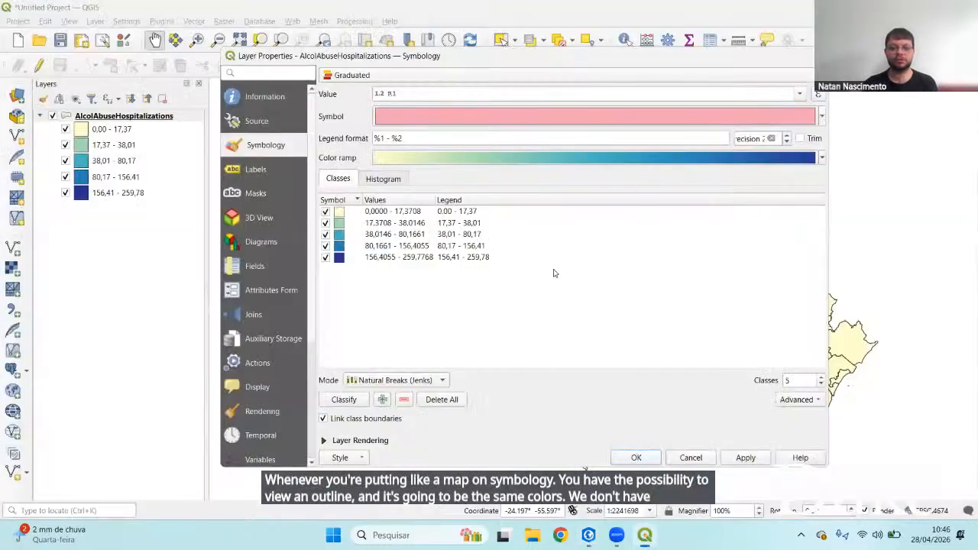
left_click(699, 116)
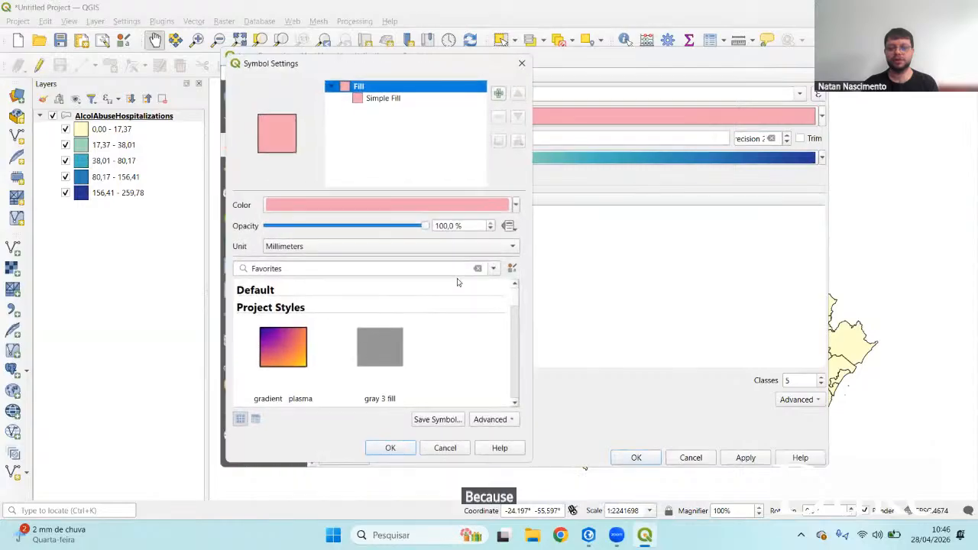
left_click(375, 99)
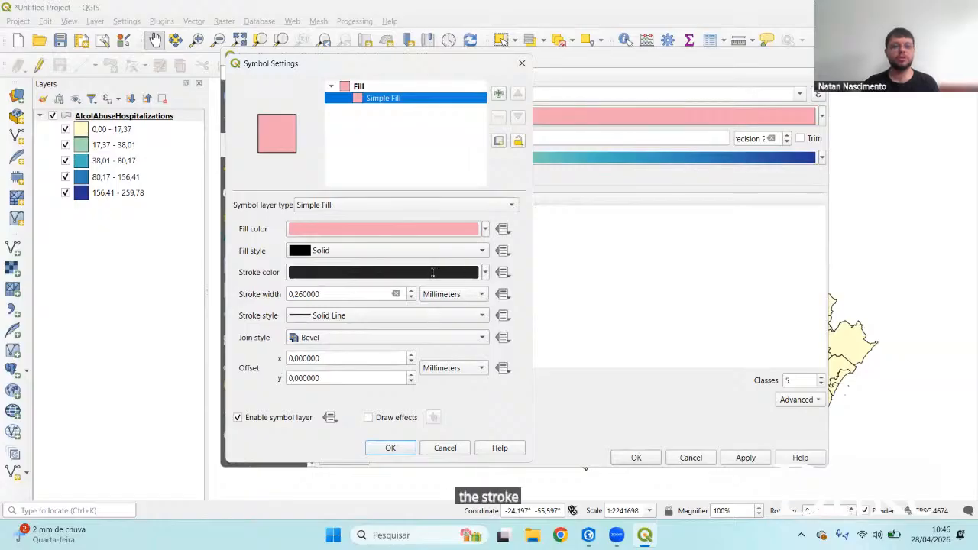
left_click(430, 310)
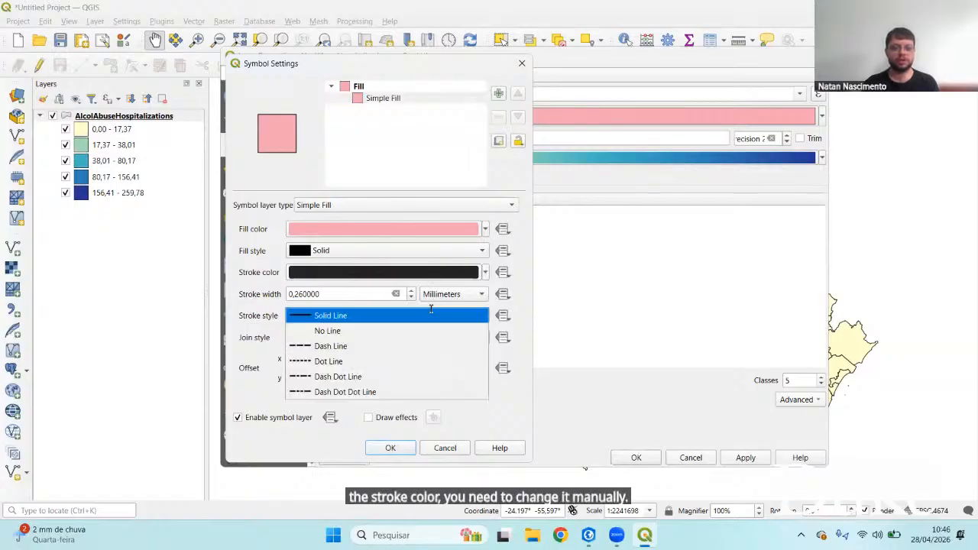
left_click(495, 420)
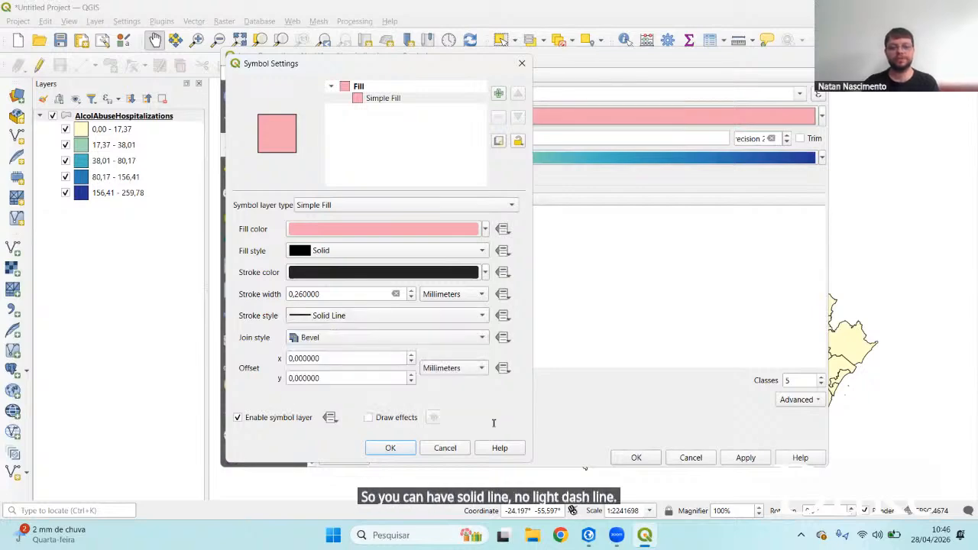
left_click(445, 448)
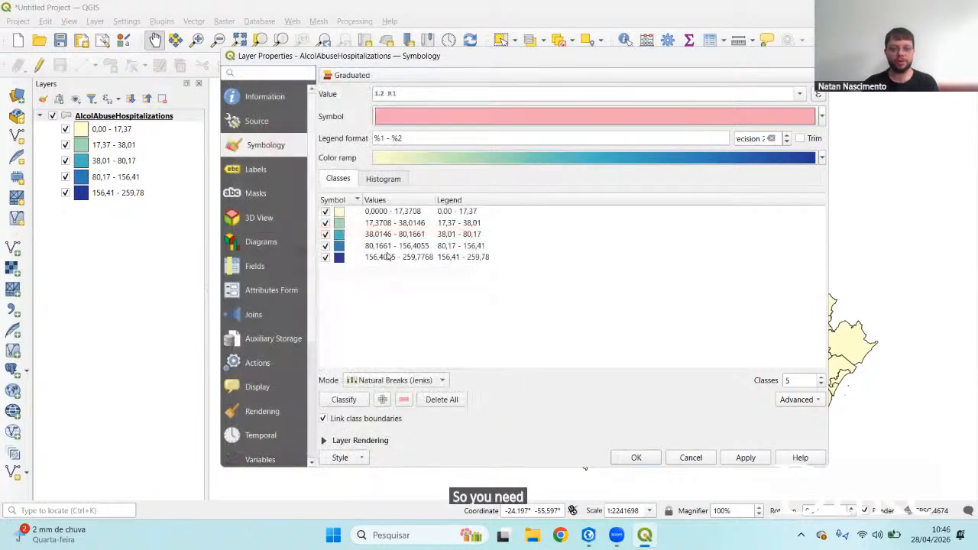
Set the stroke color of the 0,00 - 17,37 class to its pale yellow fill color, #fefecb, by sampling it on screen
double_click(343, 213)
left_click(390, 98)
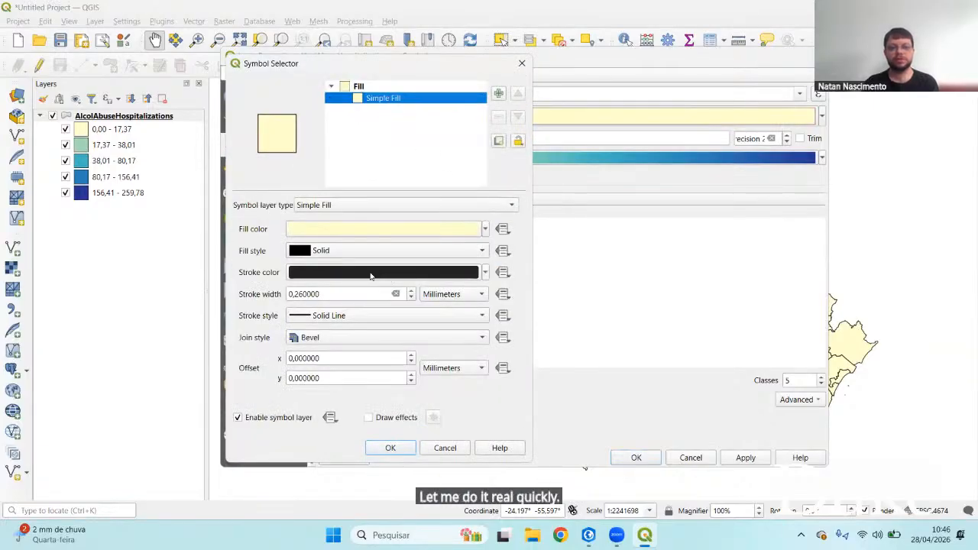
left_click(372, 275)
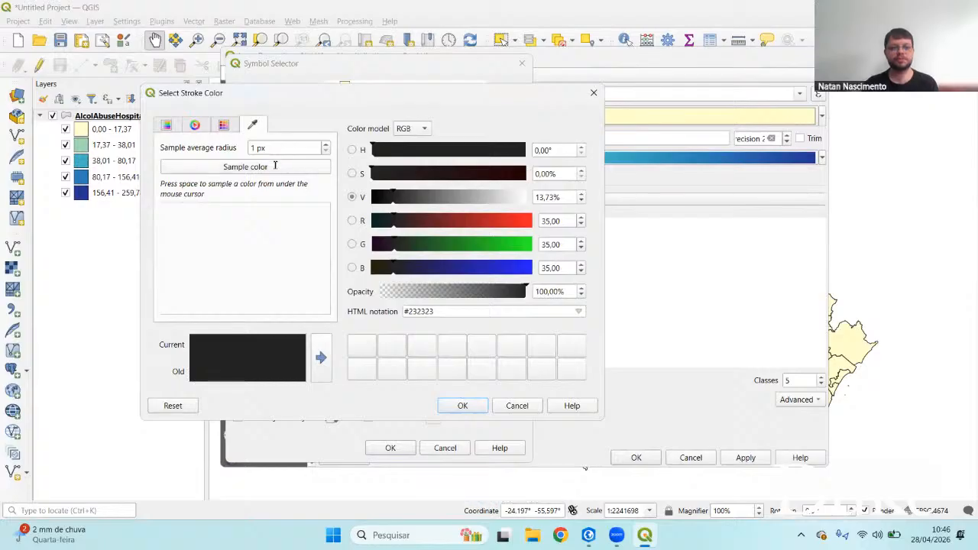
left_click(272, 166)
left_click(625, 123)
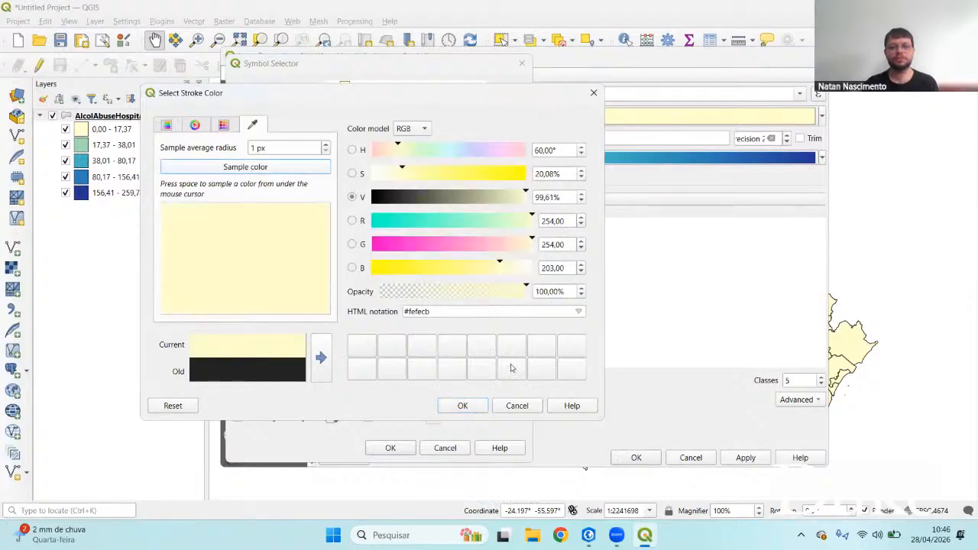
left_click(461, 405)
left_click(389, 448)
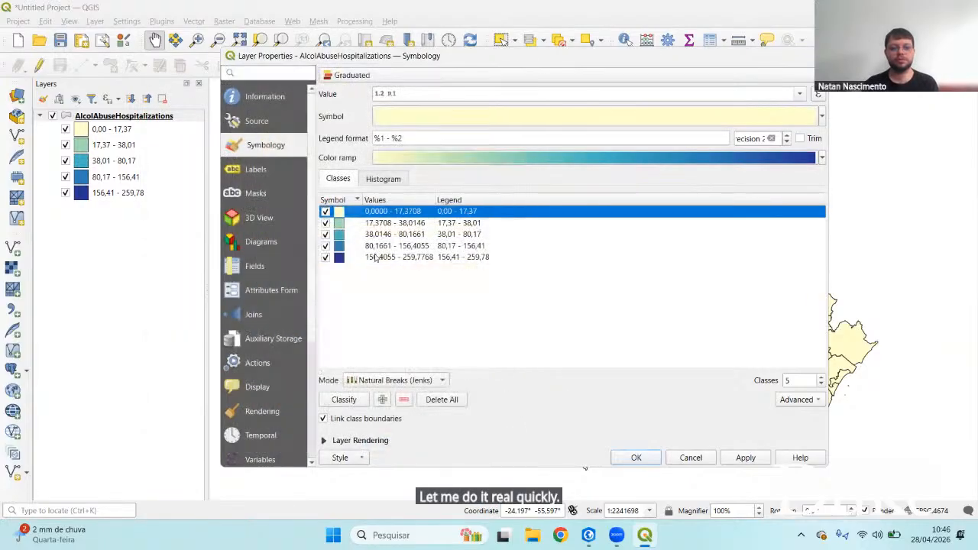
Match the 17,37 - 38,01 class's stroke color to its green fill by sampling #a0d9b3
double_click(339, 223)
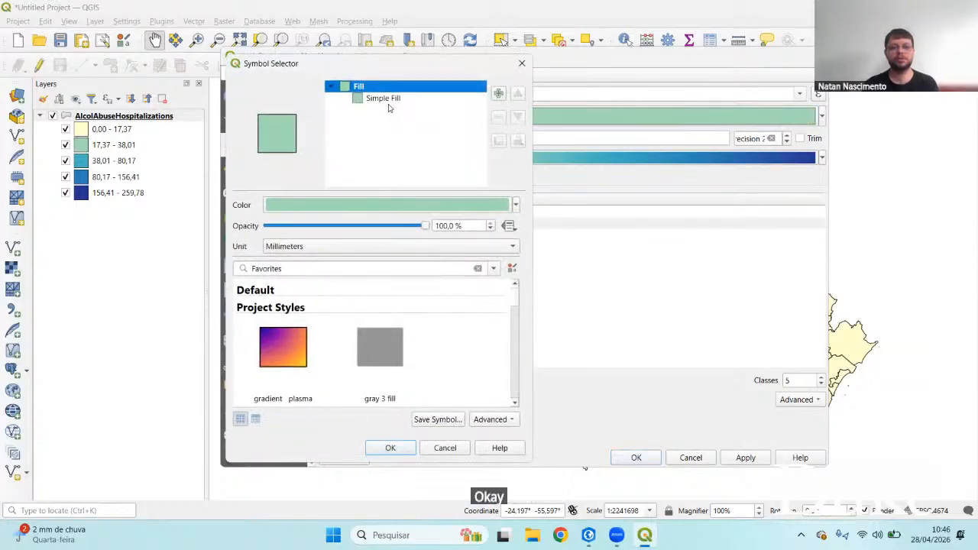
left_click(385, 99)
left_click(350, 275)
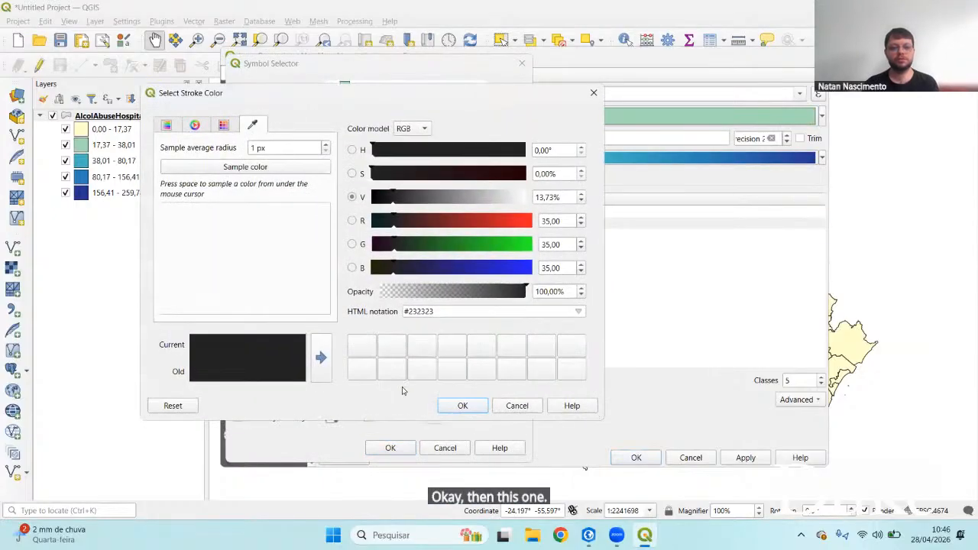
left_click(280, 169)
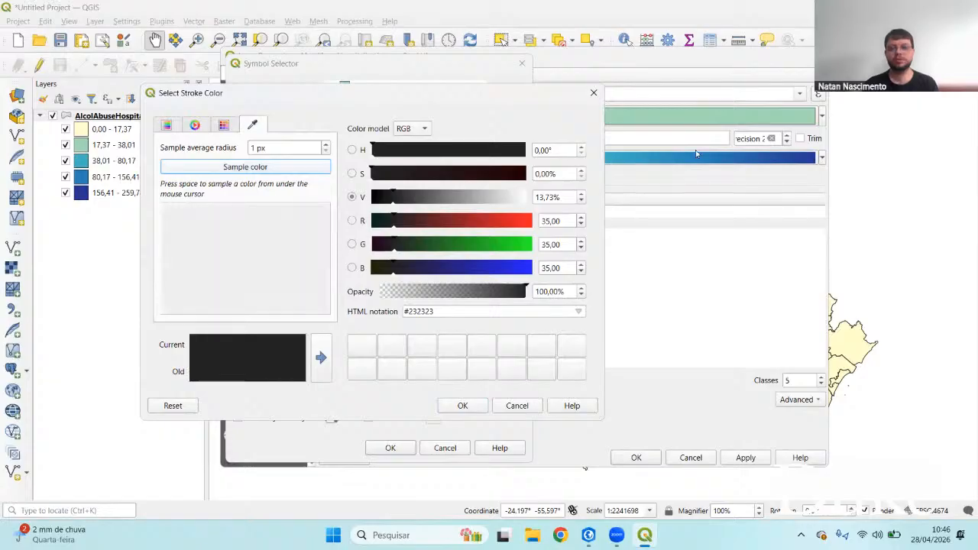
left_click(687, 116)
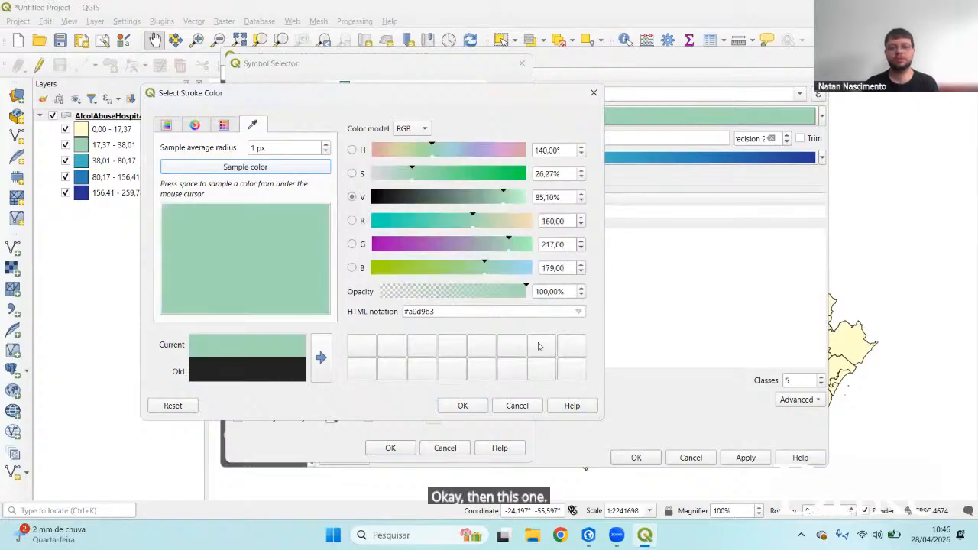
left_click(481, 403)
left_click(390, 446)
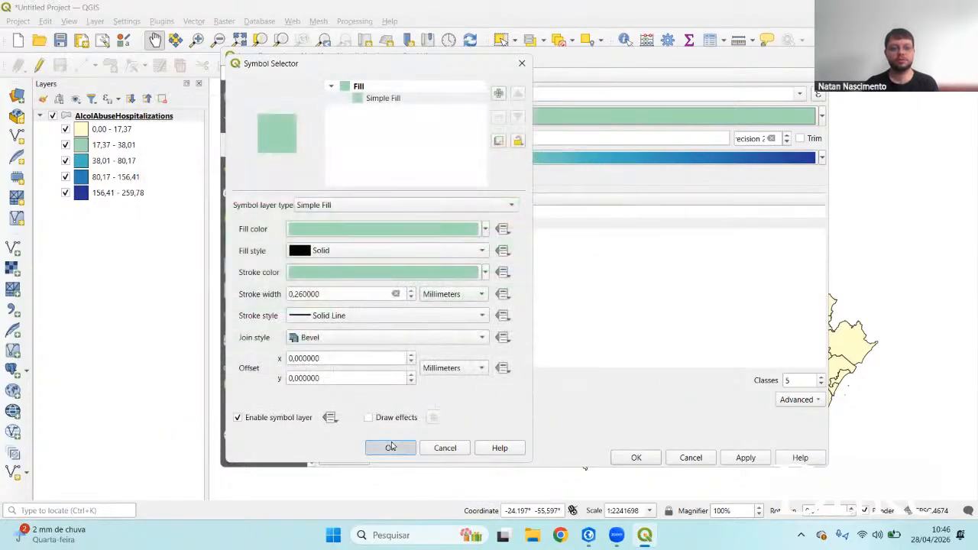
Match the 38,01 - 80,17 class's stroke color to its teal fill by sampling #41b5c3
double_click(339, 236)
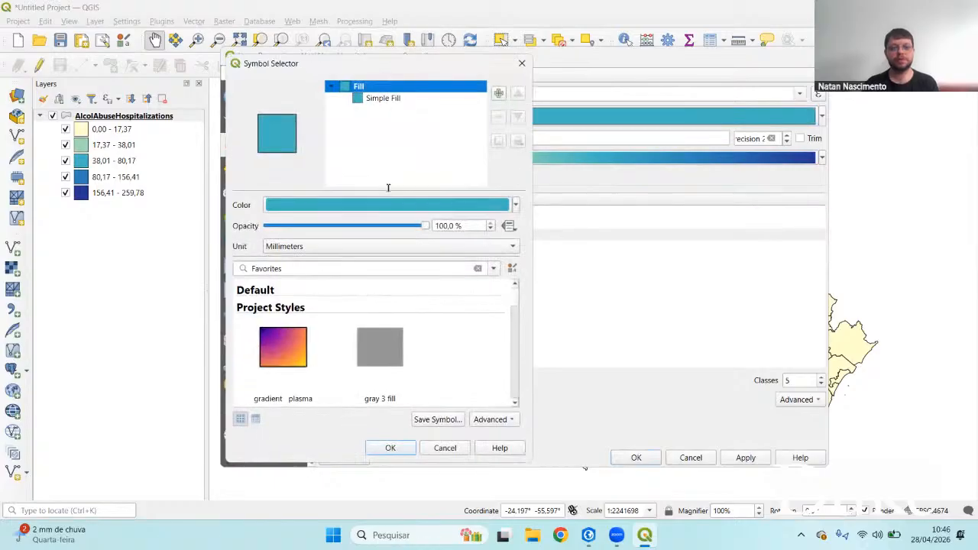
left_click(383, 99)
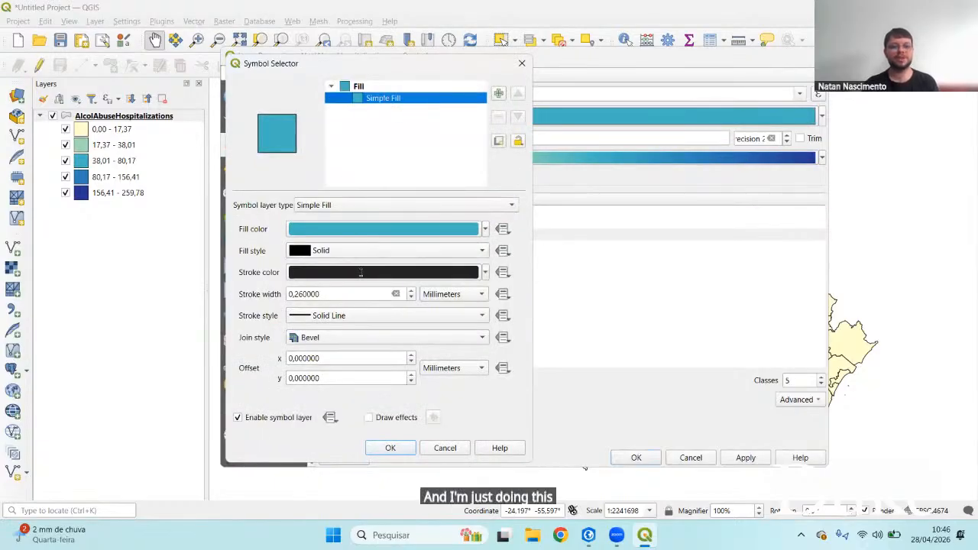
left_click(361, 272)
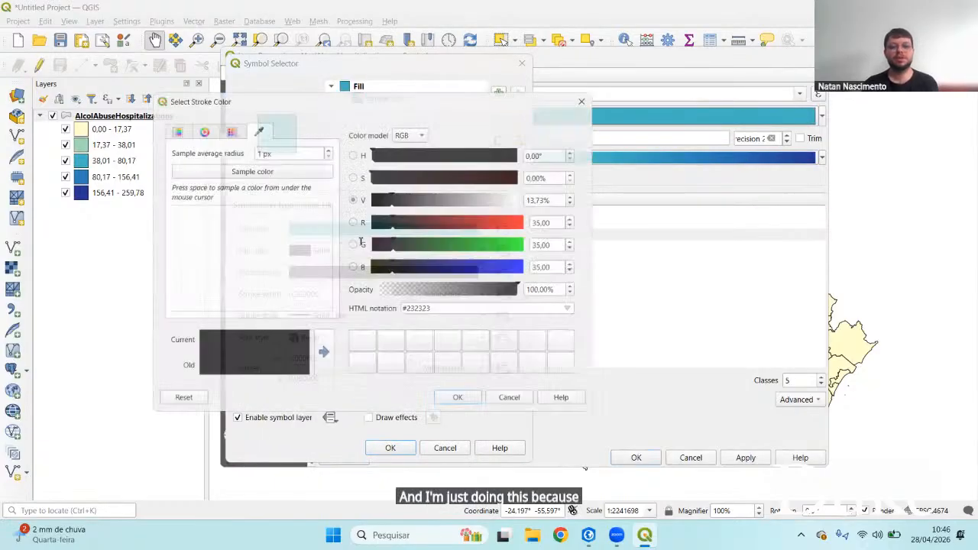
left_click(276, 165)
left_click(632, 119)
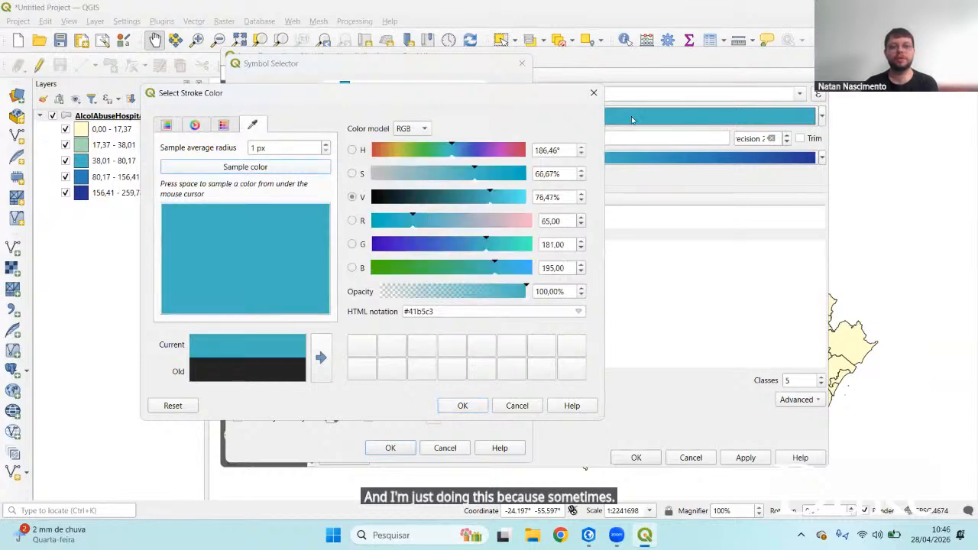
left_click(462, 405)
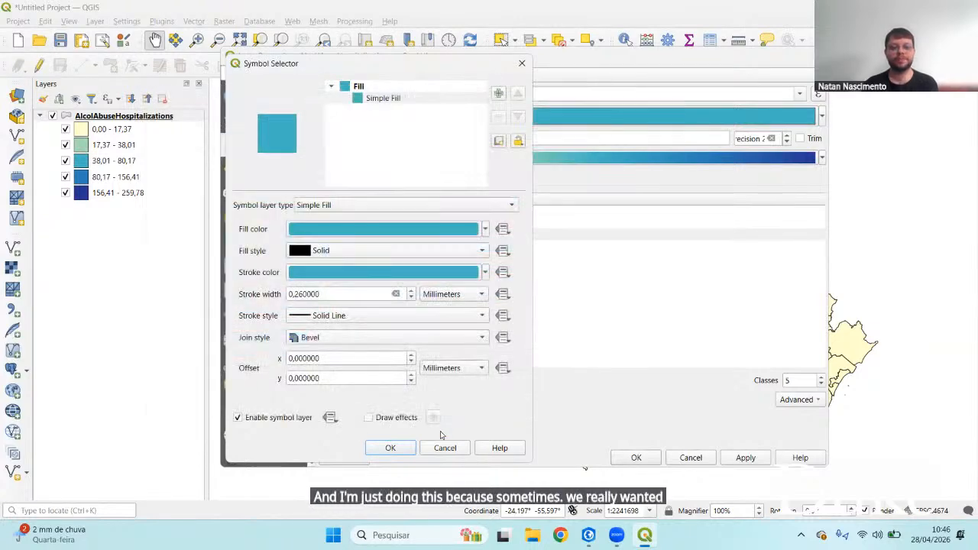
left_click(390, 447)
Match the 80,17 - 156,41 class's stroke color to its blue fill by sampling #2c7fb7
double_click(343, 252)
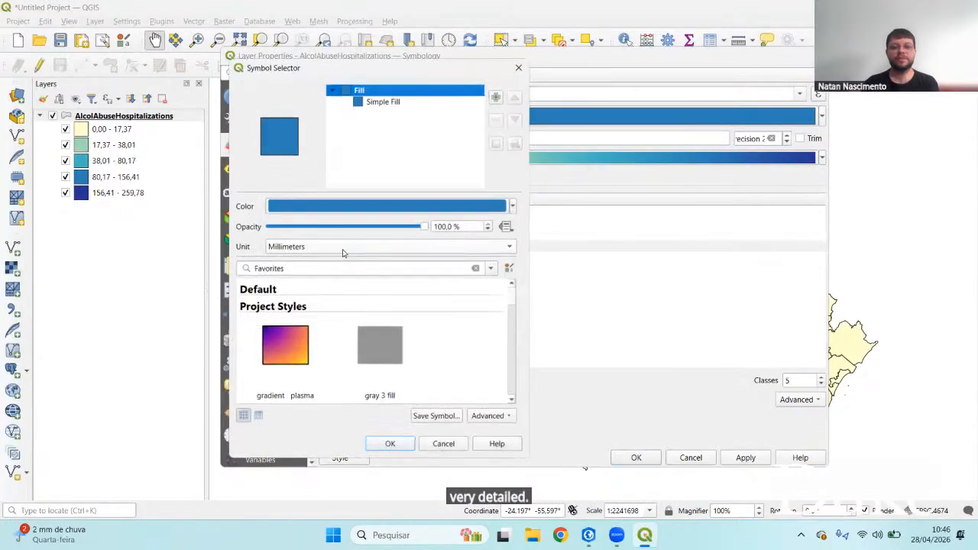
left_click(375, 105)
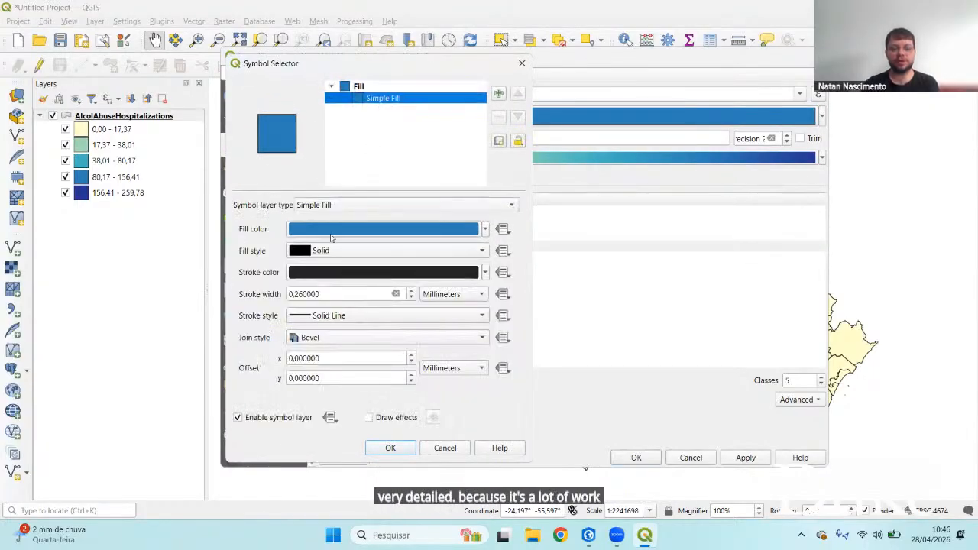
left_click(330, 273)
left_click(305, 167)
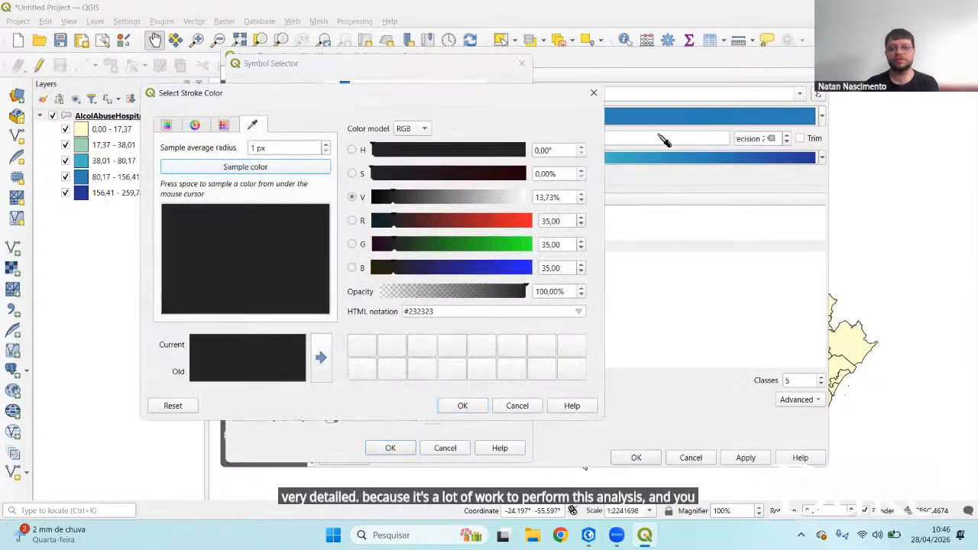
key("space")
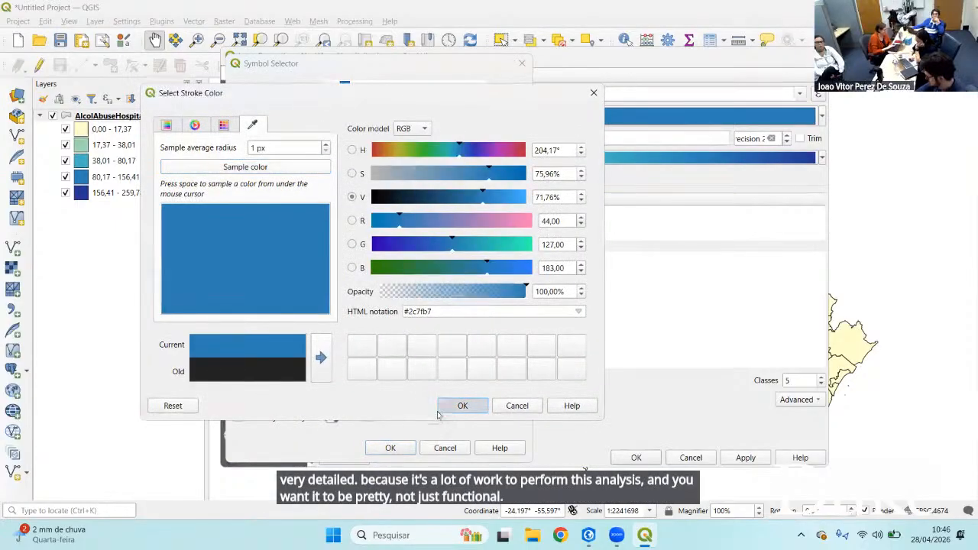
left_click(462, 405)
left_click(390, 448)
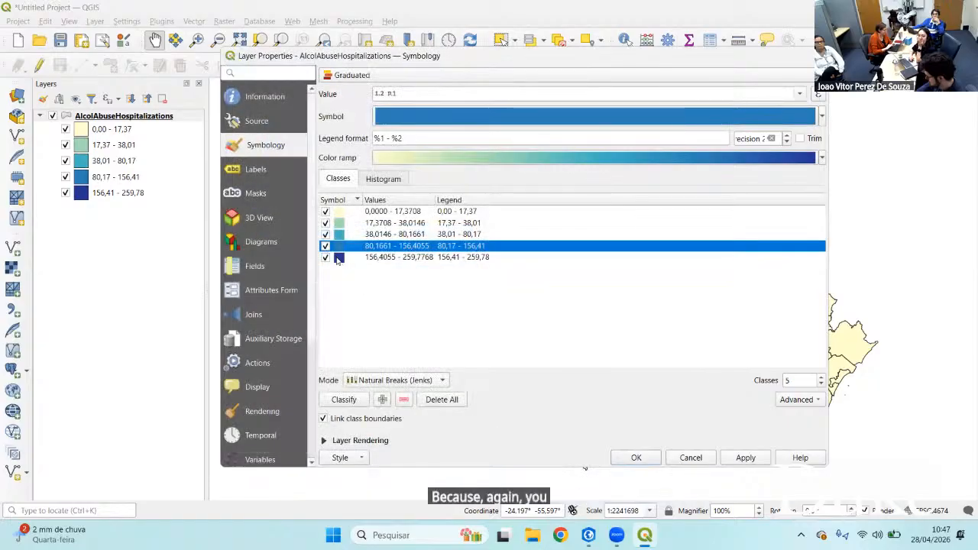
Match the 156,41 - 259,78 class's stroke color to its dark blue fill by sampling #253493, and apply the layer symbology
double_click(338, 258)
left_click(382, 98)
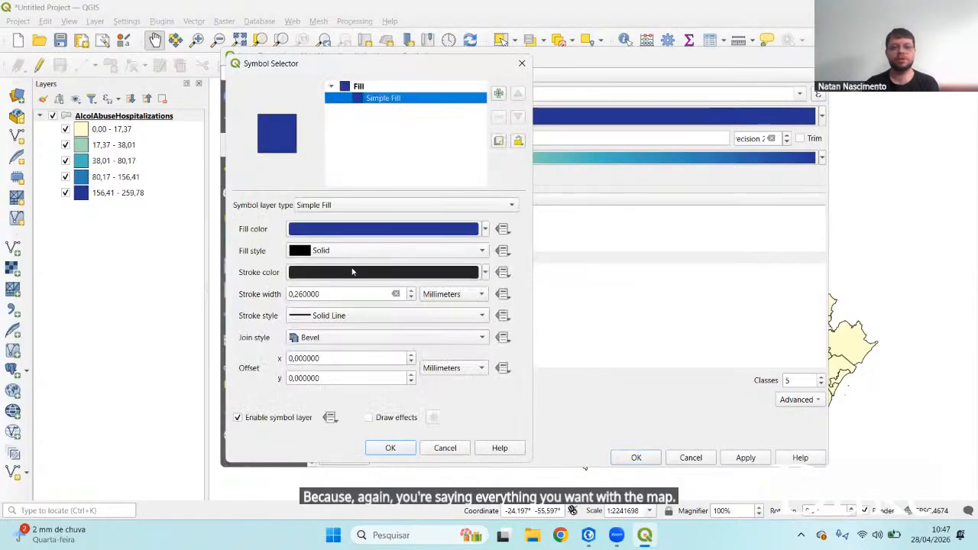
left_click(353, 272)
left_click(294, 168)
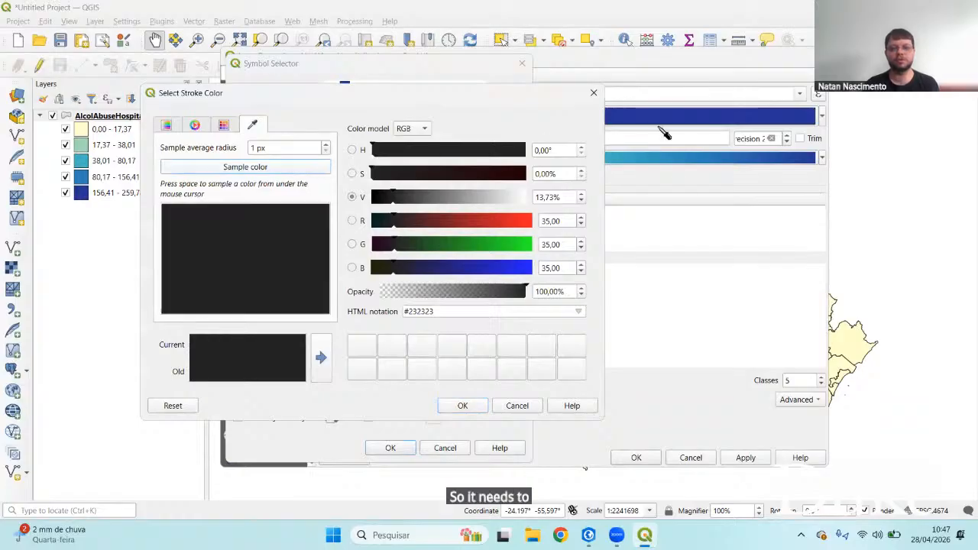
left_click(661, 121)
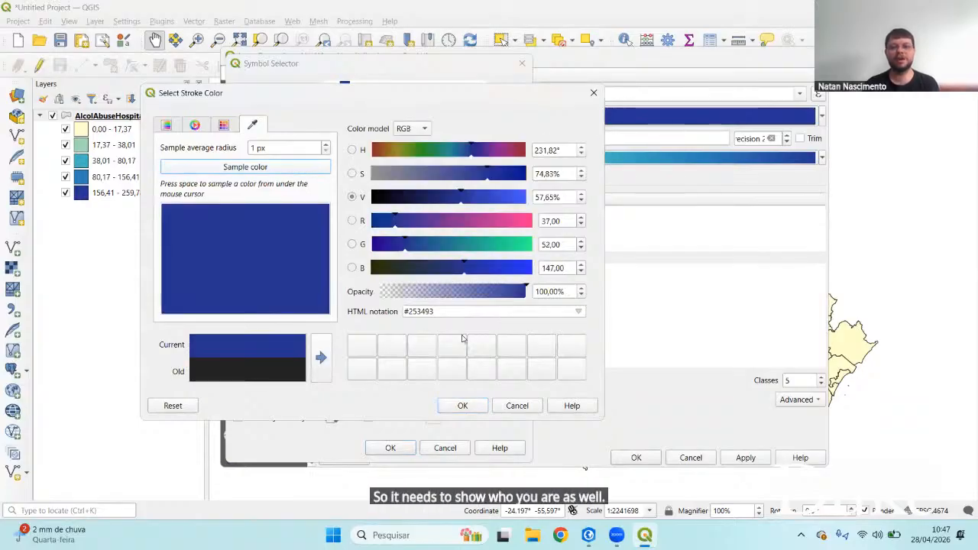
left_click(462, 406)
key("Return")
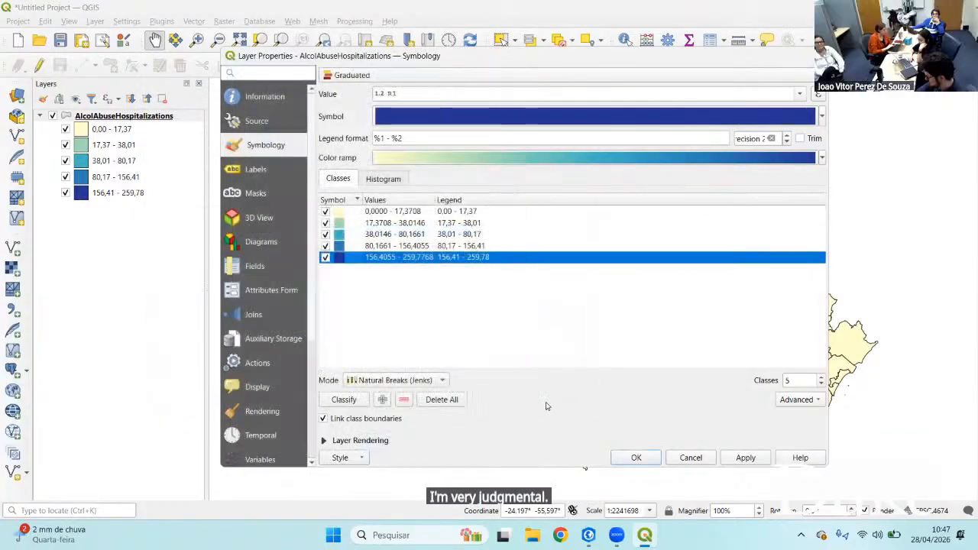
left_click(635, 457)
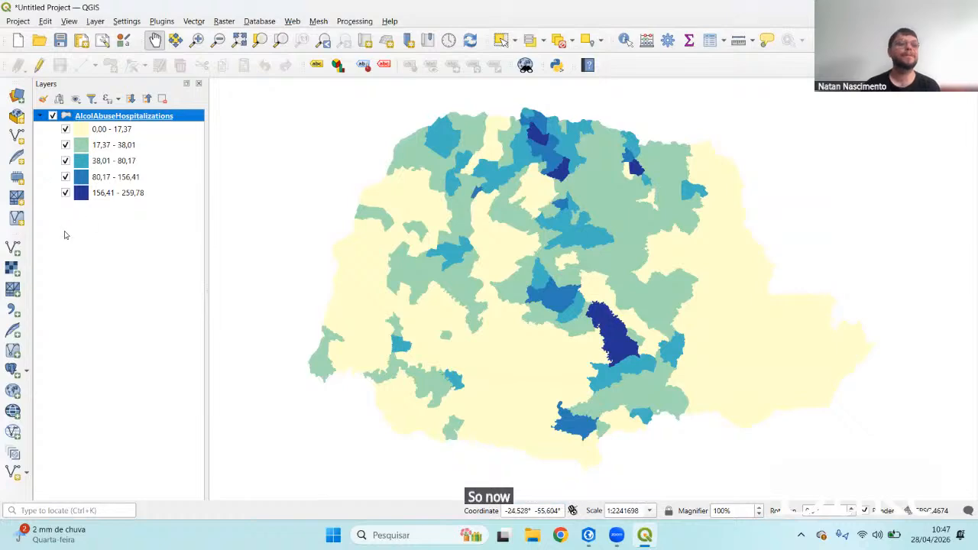
Add the PR_UF_2024.shp shapefile from the PR_UF_2024 folder in Downloads as a vector layer
left_click(13, 248)
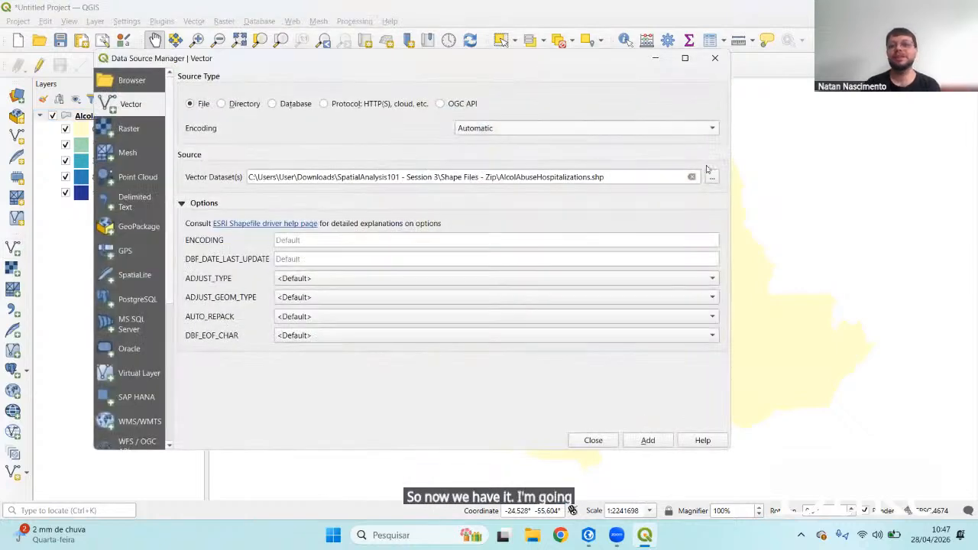
left_click(711, 177)
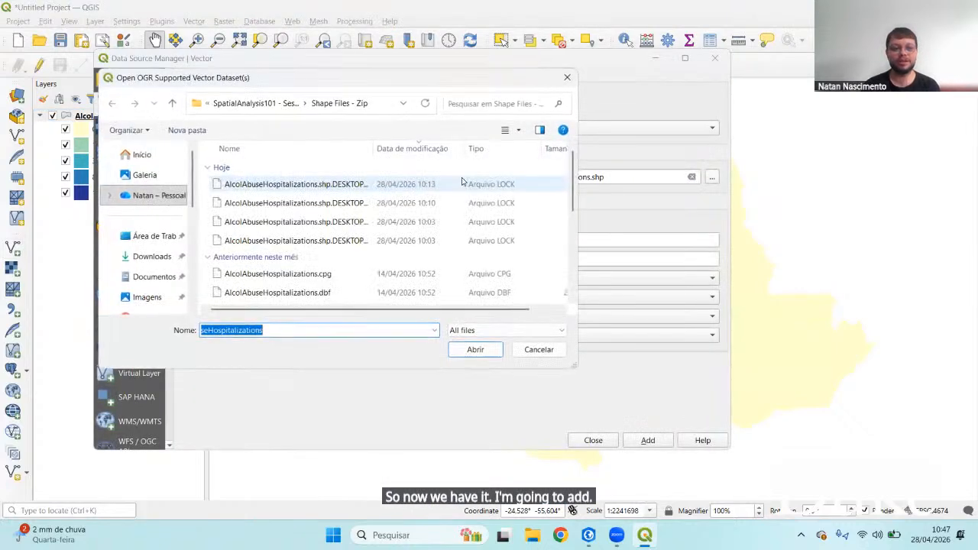
left_click(251, 103)
left_click(243, 104)
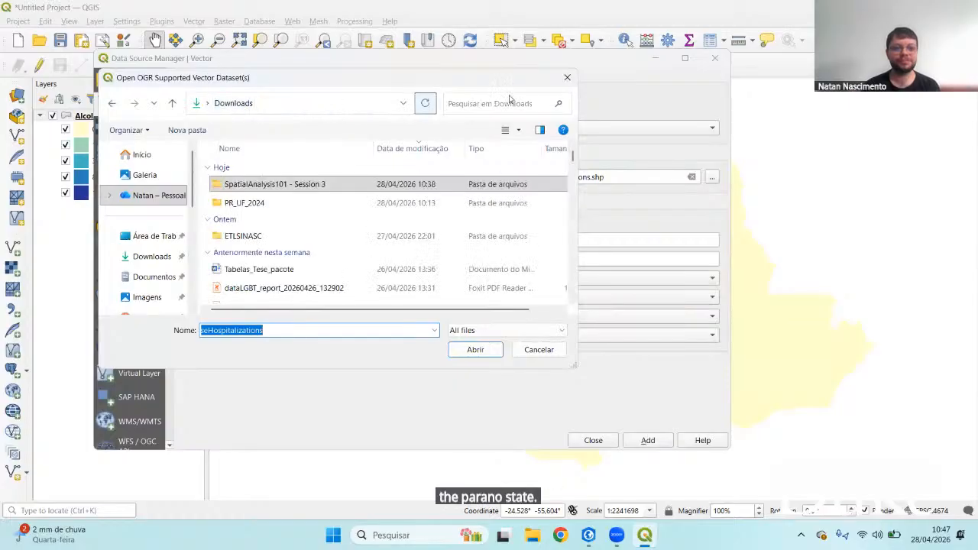
left_click(480, 102)
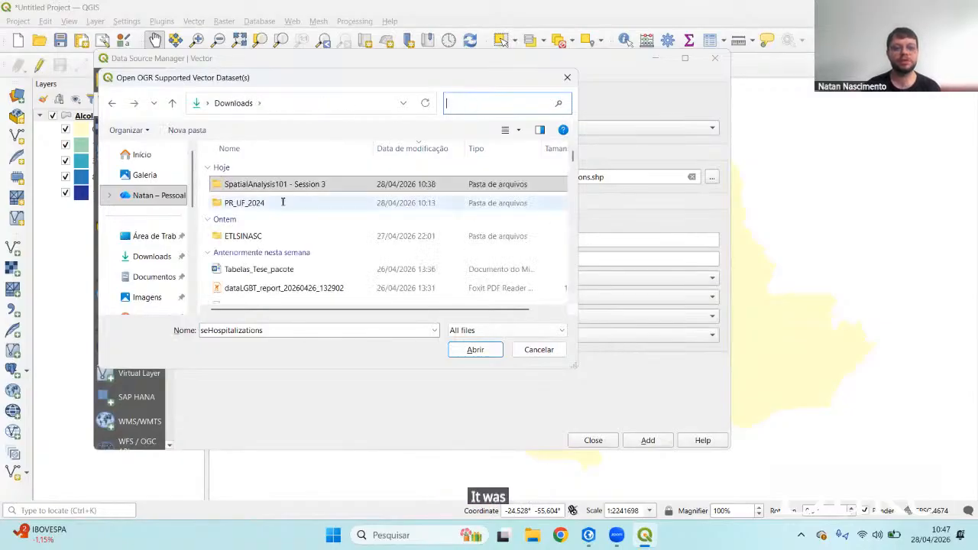
double_click(277, 198)
scroll(304, 245, "down", 2)
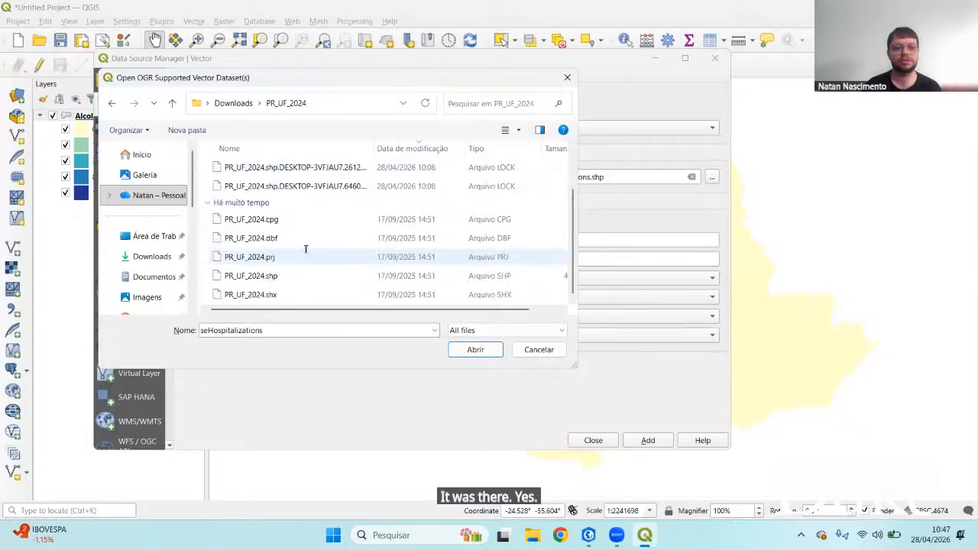
double_click(275, 275)
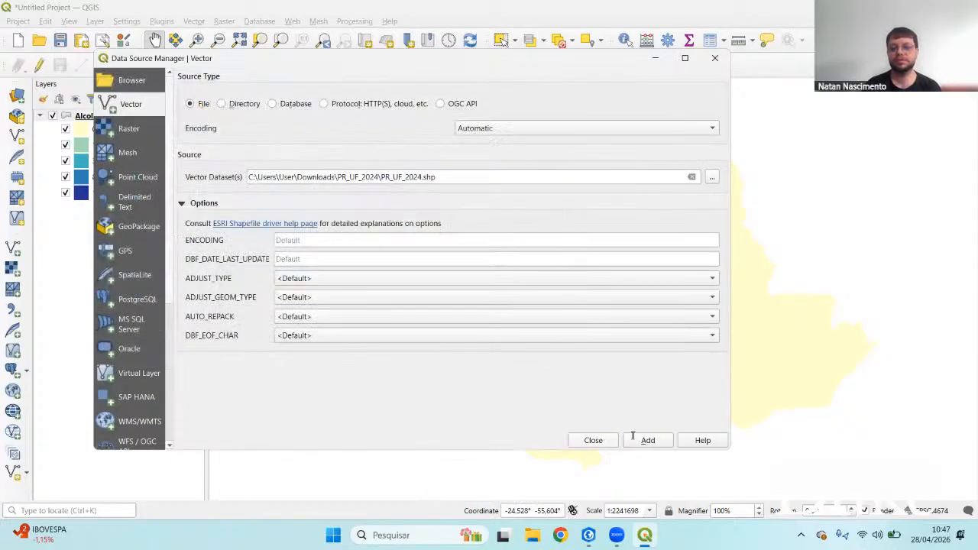
left_click(647, 440)
left_click(593, 440)
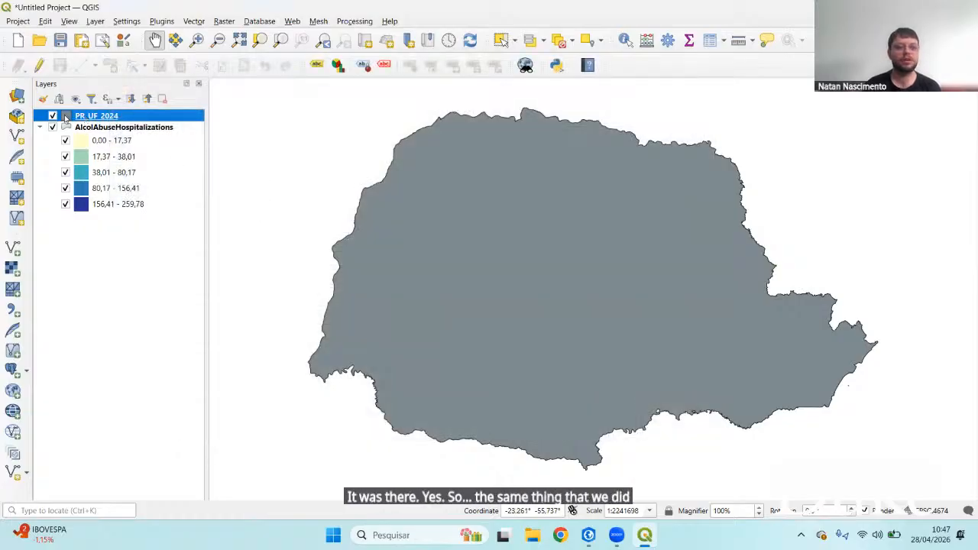
Set the PR_UF_2024 layer's simple fill style to No Brush, keeping its solid dark outline
double_click(87, 117)
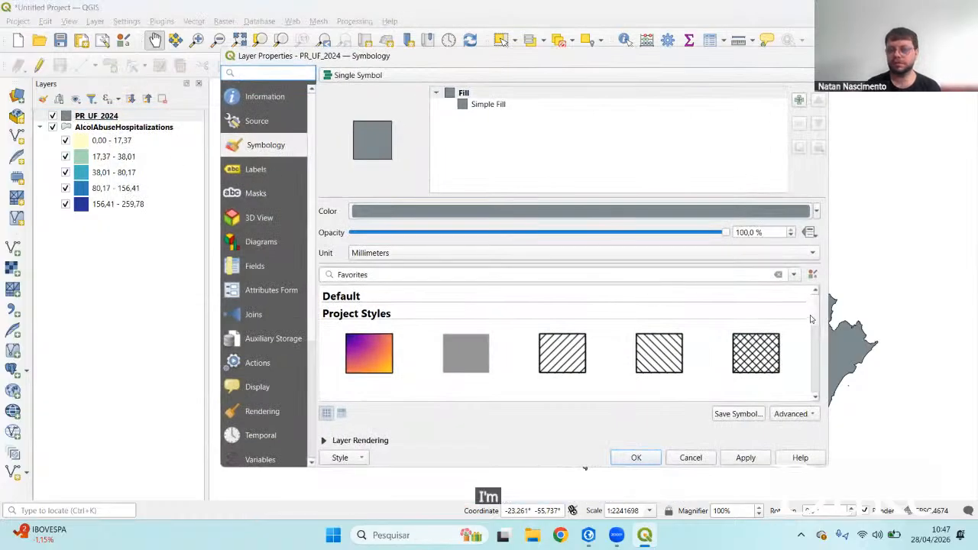
scroll(814, 327, "down", 1)
scroll(816, 333, "down", 2)
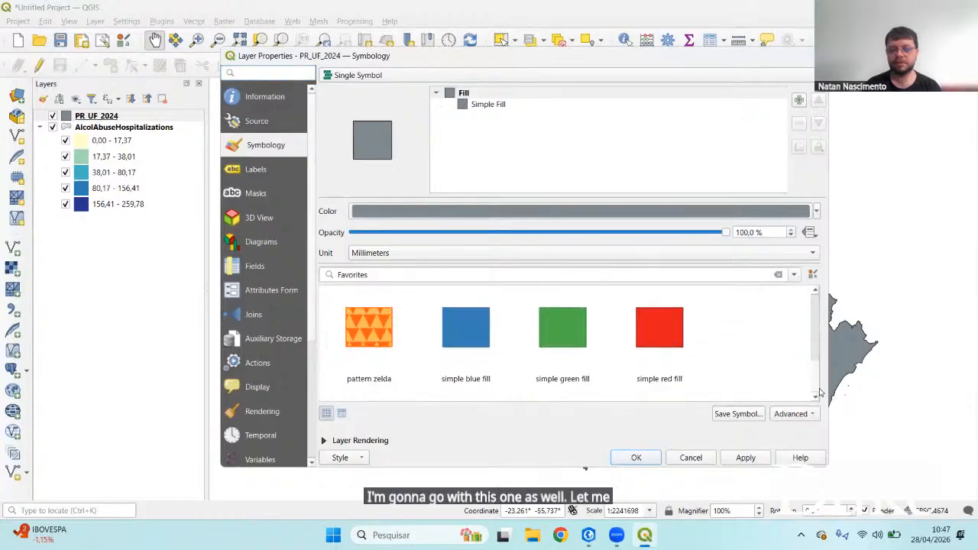
scroll(814, 329, "up", 3)
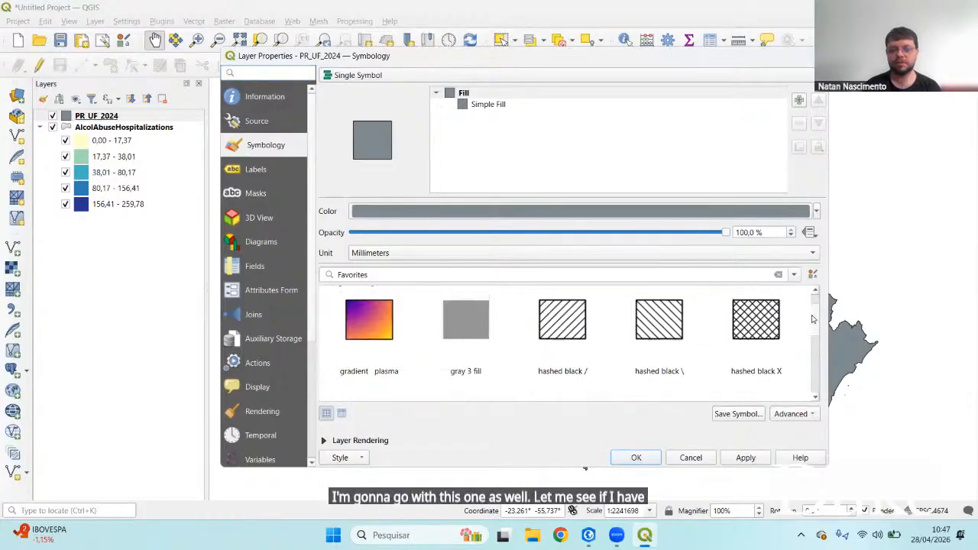
left_click(563, 103)
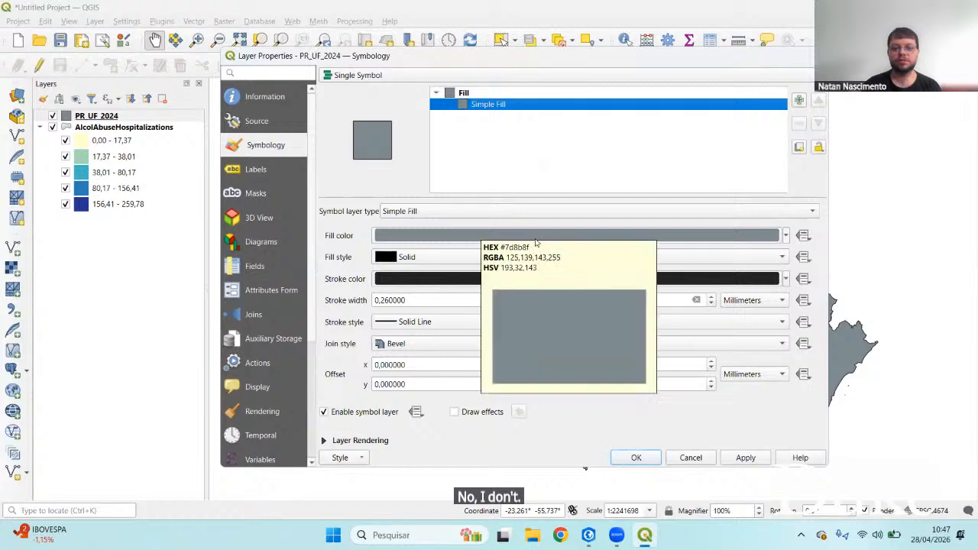
left_click(661, 260)
left_click(650, 271)
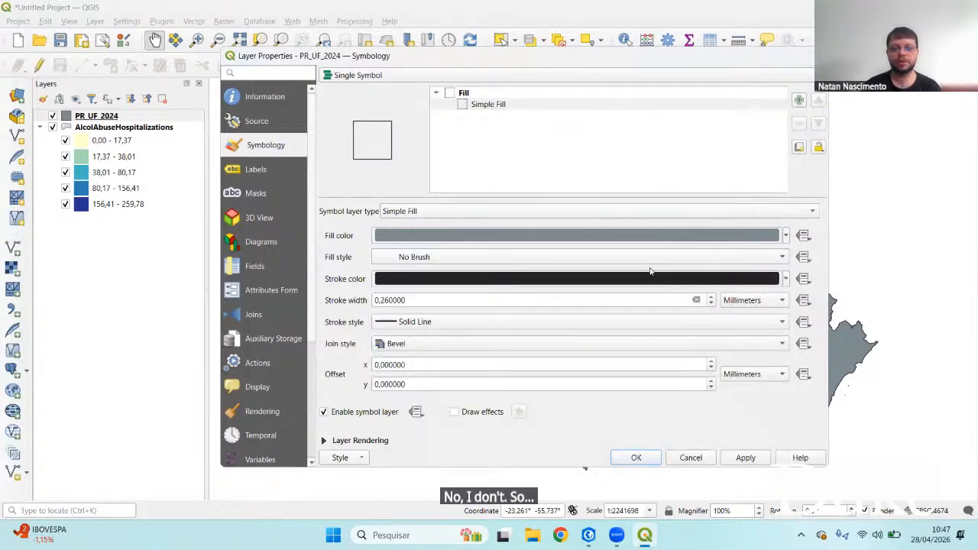
left_click(635, 457)
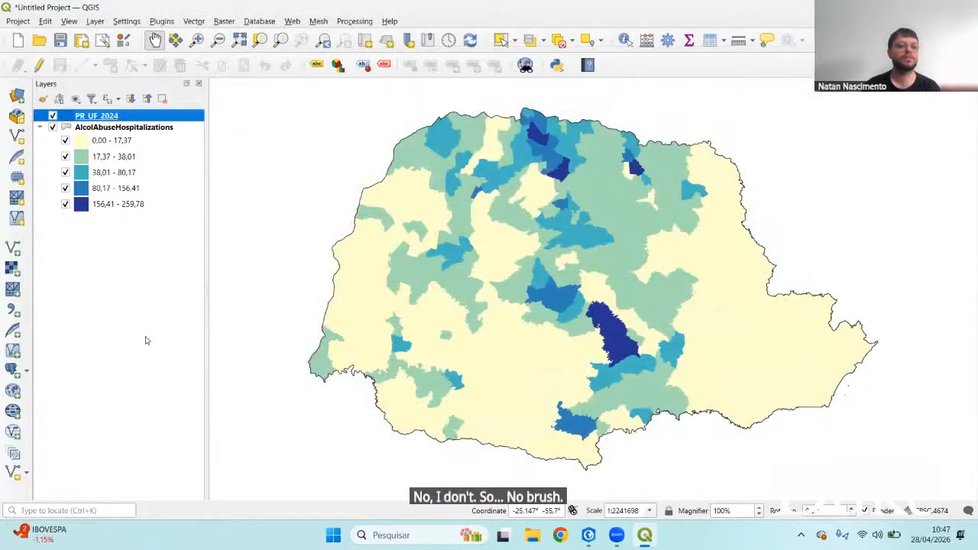
left_click(147, 340)
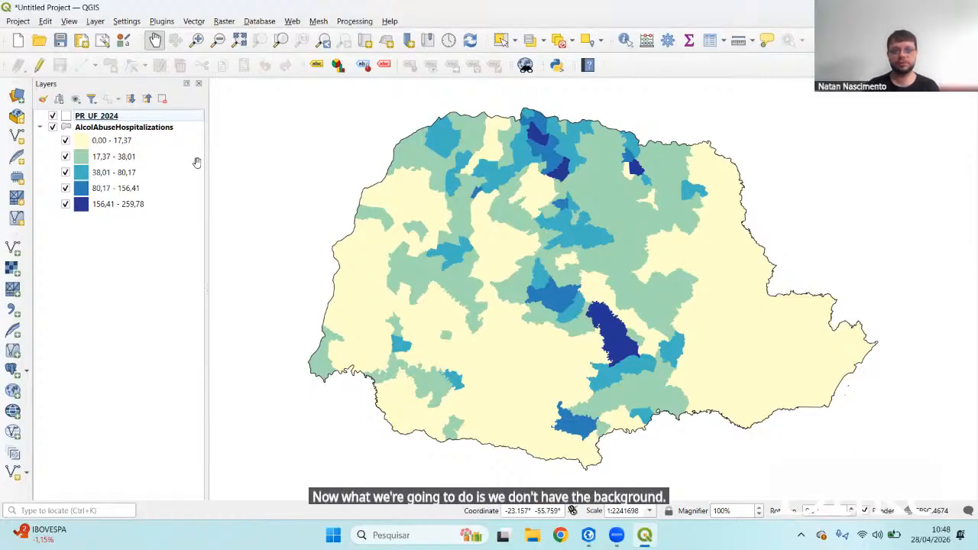
Open the plugin manager and search all plugins for basemap
left_click(292, 21)
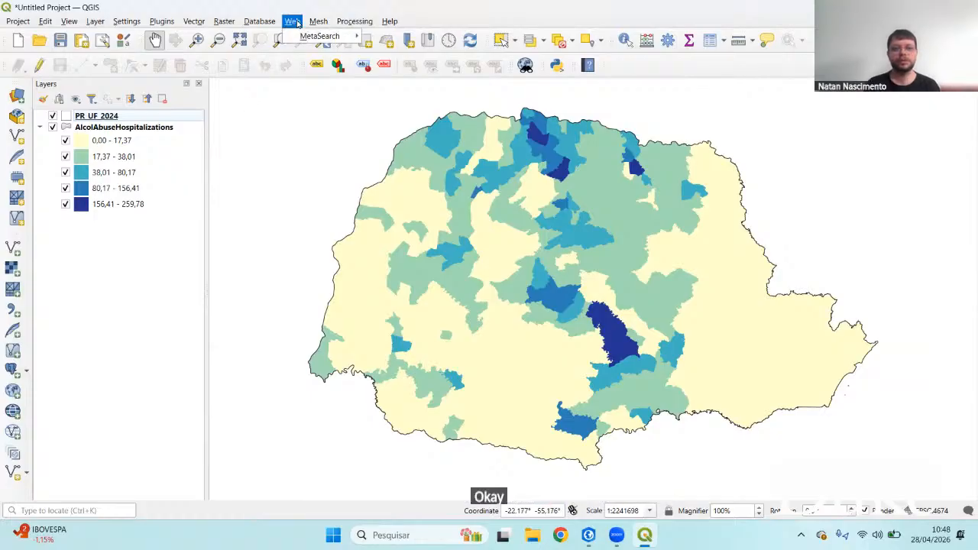
mouse_move(362, 25)
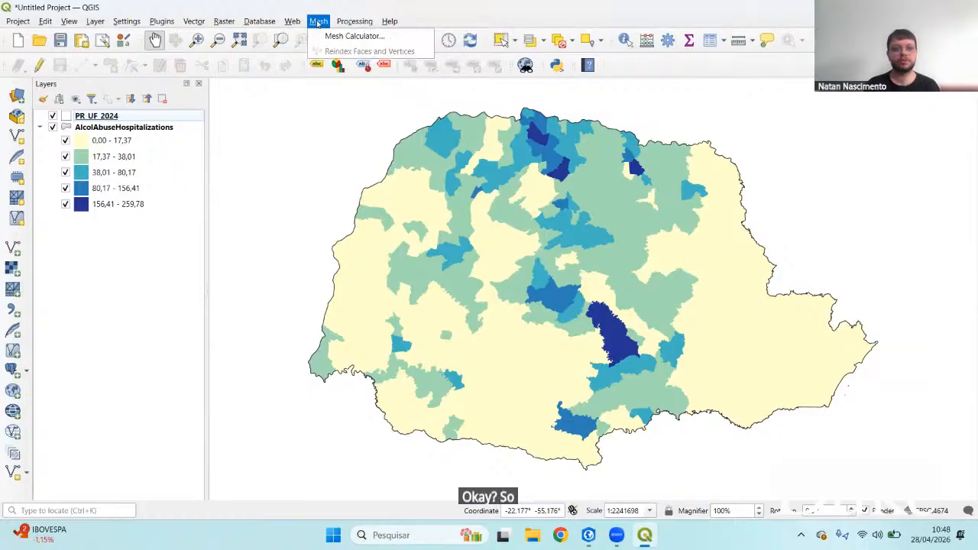
mouse_move(233, 27)
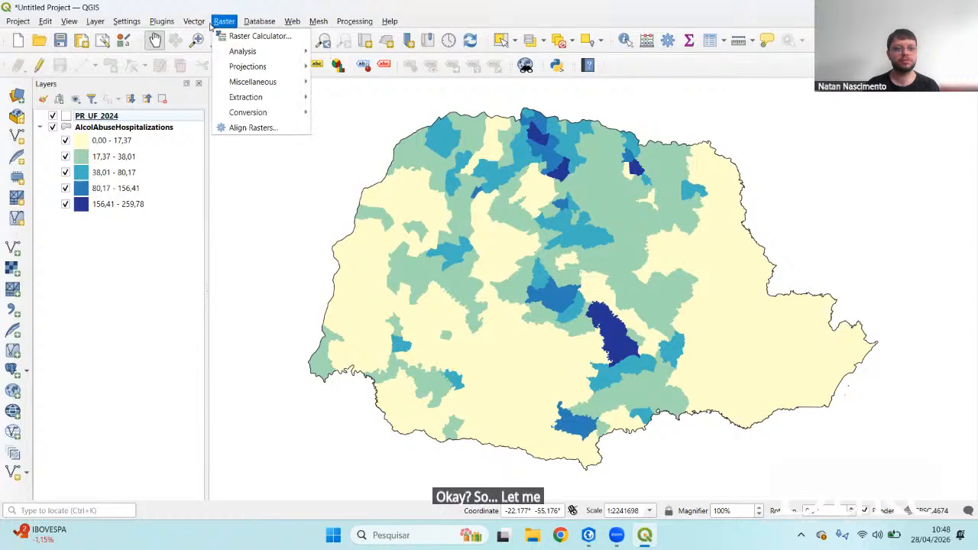
mouse_move(164, 27)
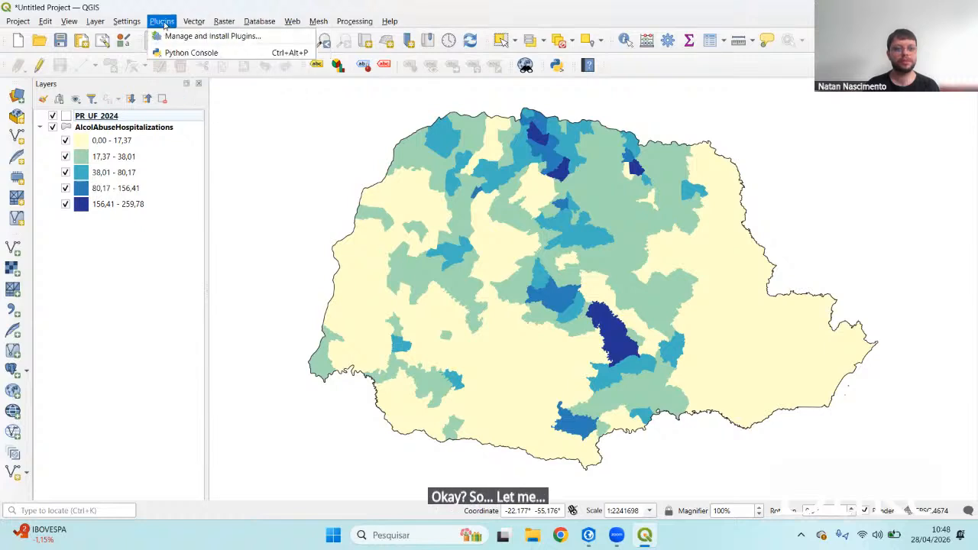
left_click(177, 36)
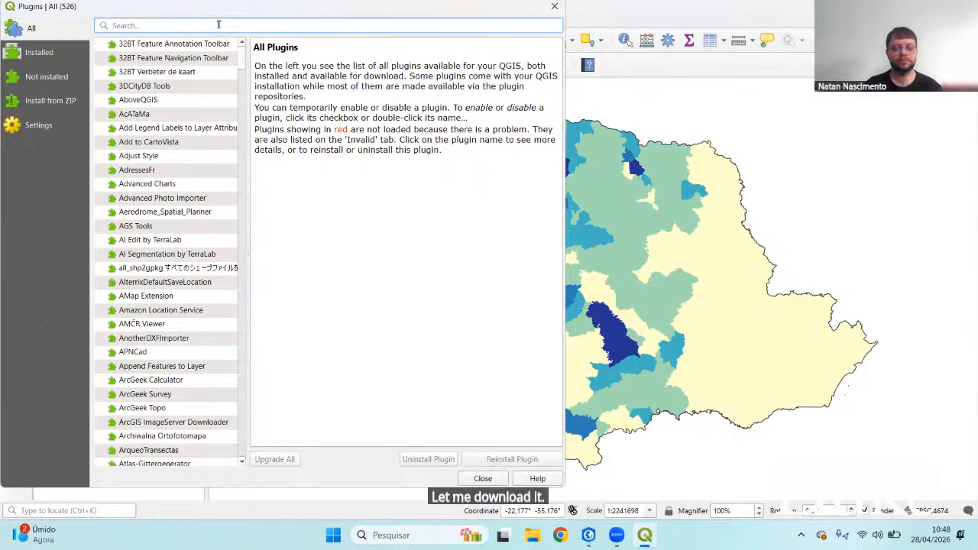
type("basemap")
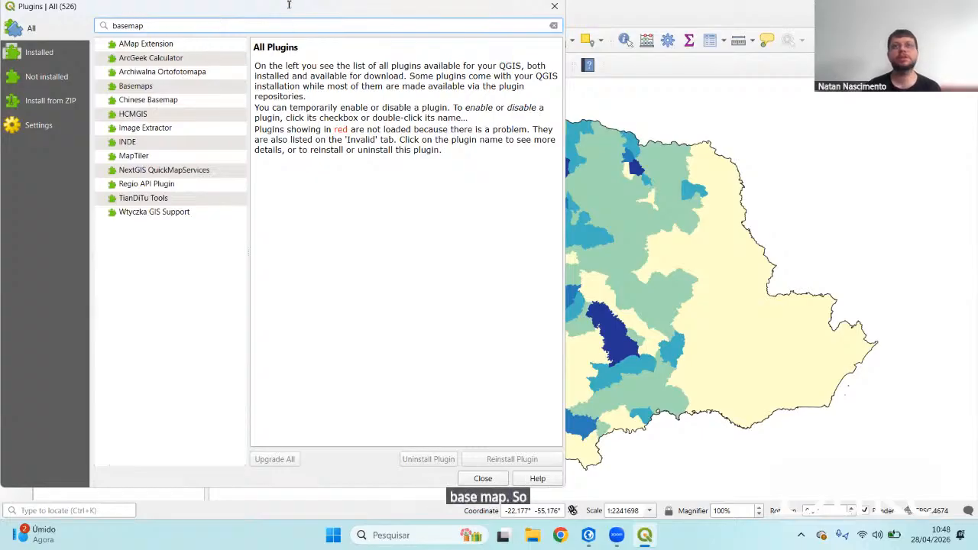
left_click_drag(289, 4, 513, 17)
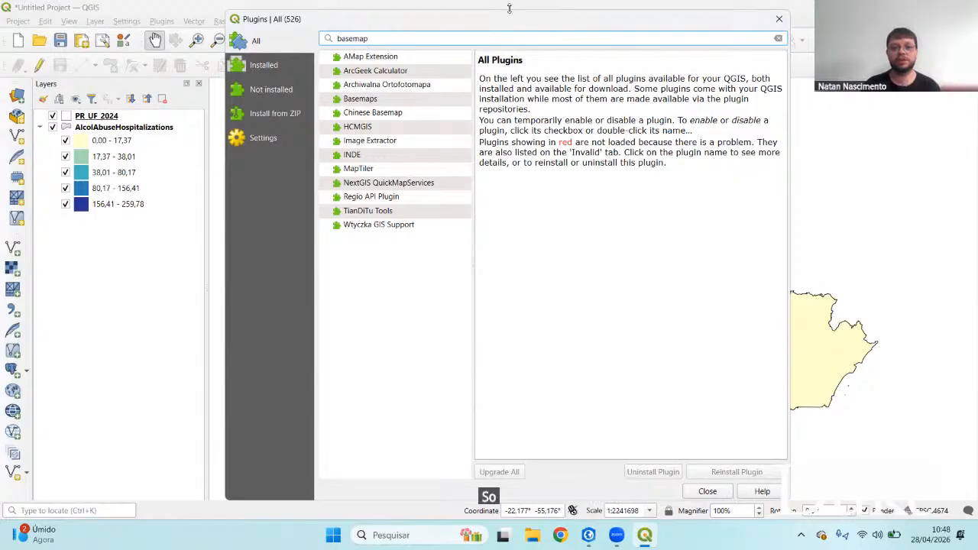
left_click_drag(509, 8, 515, 104)
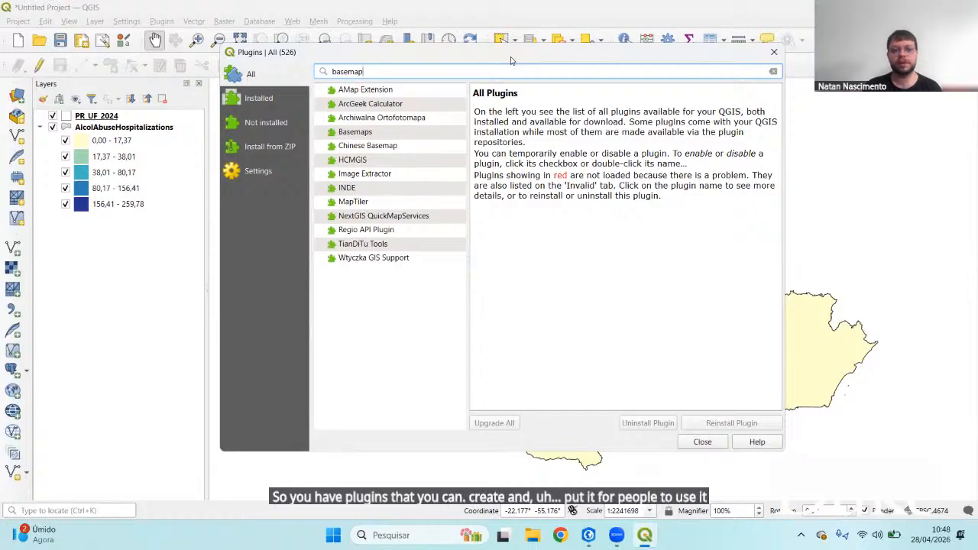
Review the description of the Basemaps plugin, install it and close the plugin manager
left_click(402, 136)
scroll(619, 215, "down", 3)
scroll(625, 217, "up", 3)
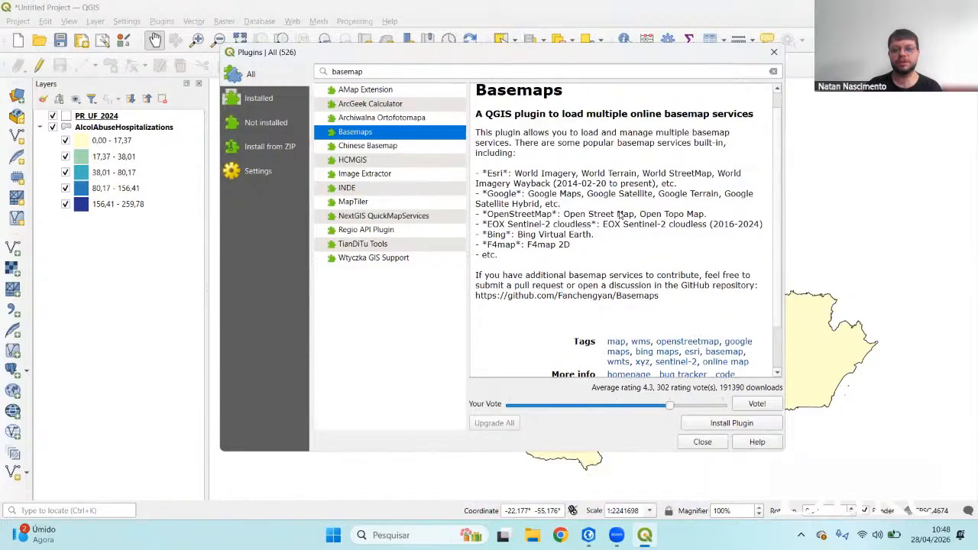
left_click(716, 424)
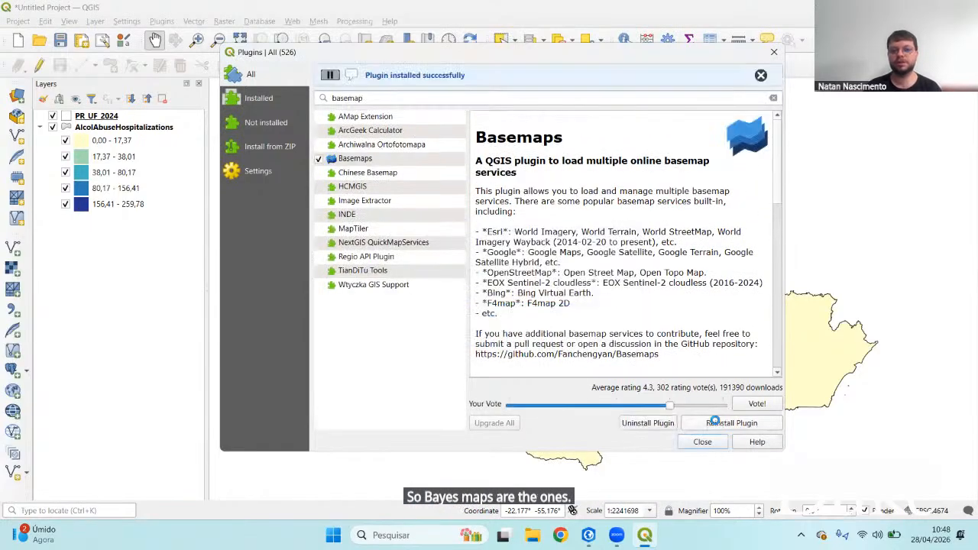
left_click(701, 441)
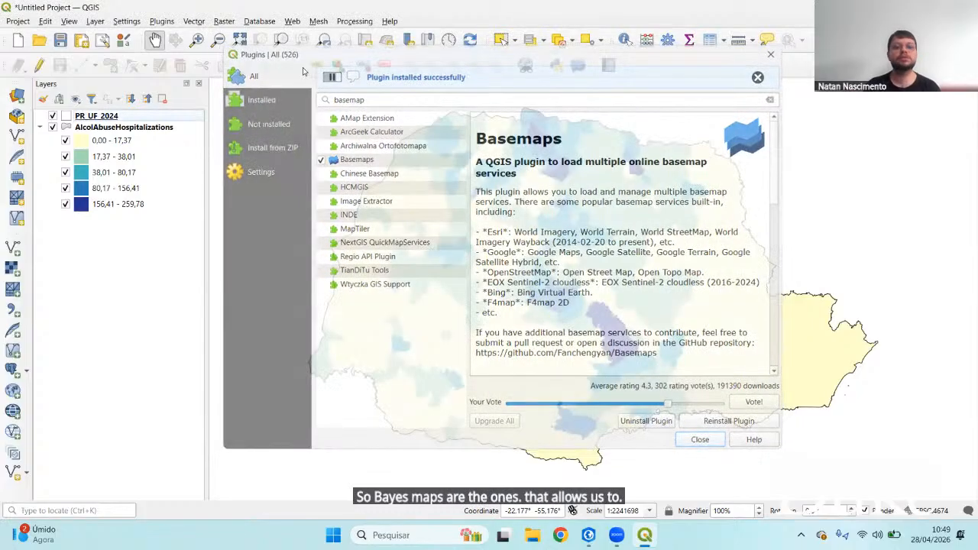
Open the basemap management dialog and examine which XYZ tile basemaps the Esri provider offers
left_click(161, 25)
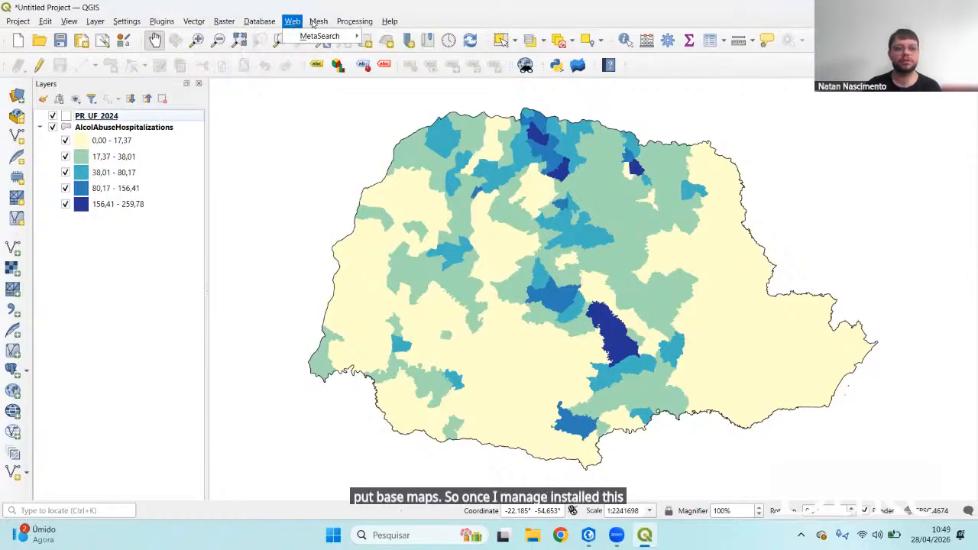
mouse_move(306, 37)
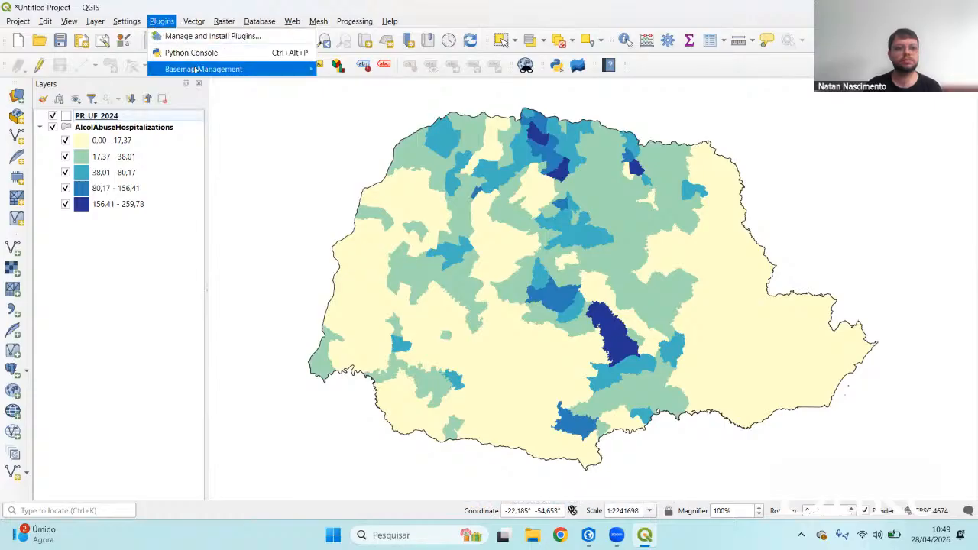
mouse_move(196, 70)
left_click(340, 70)
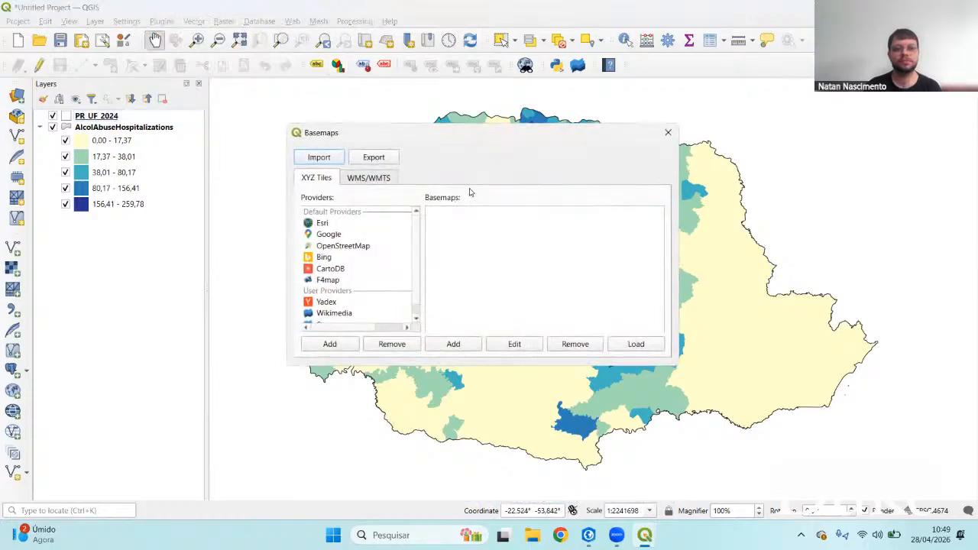
left_click(358, 225)
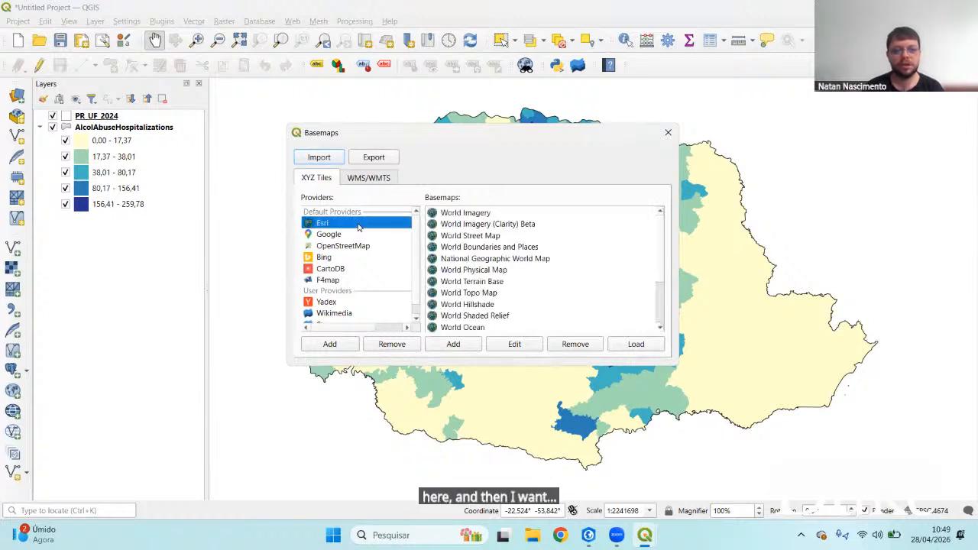
left_click(333, 160)
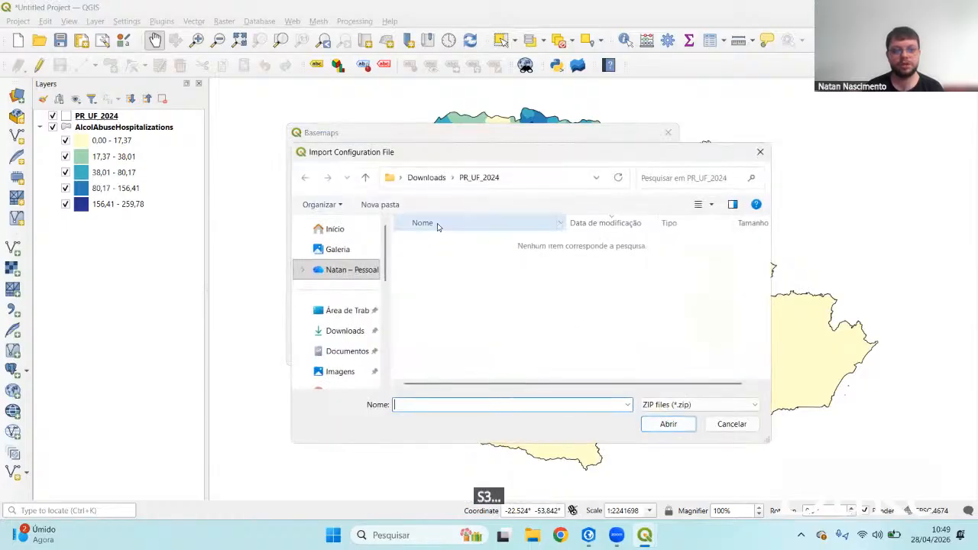
left_click(731, 423)
scroll(531, 271, "down", 2)
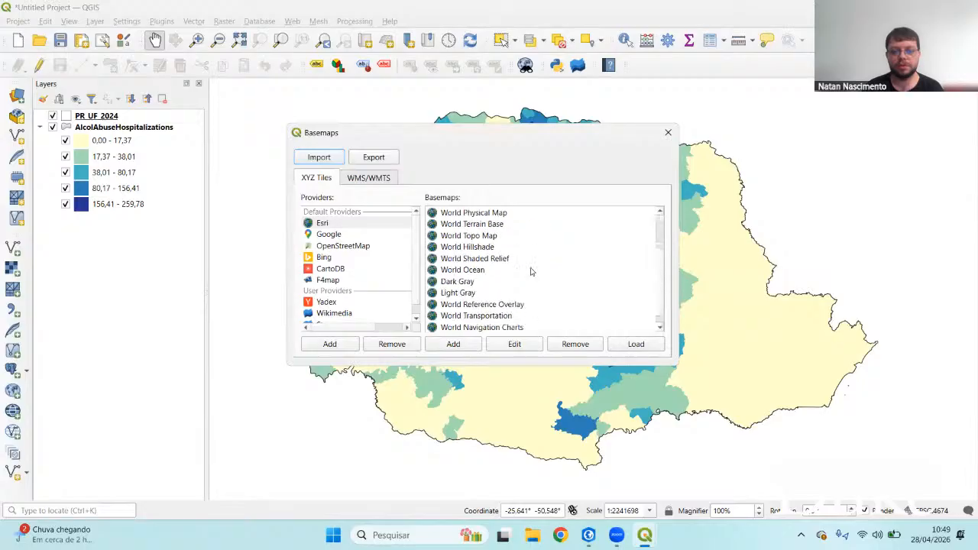
scroll(530, 272, "up", 1)
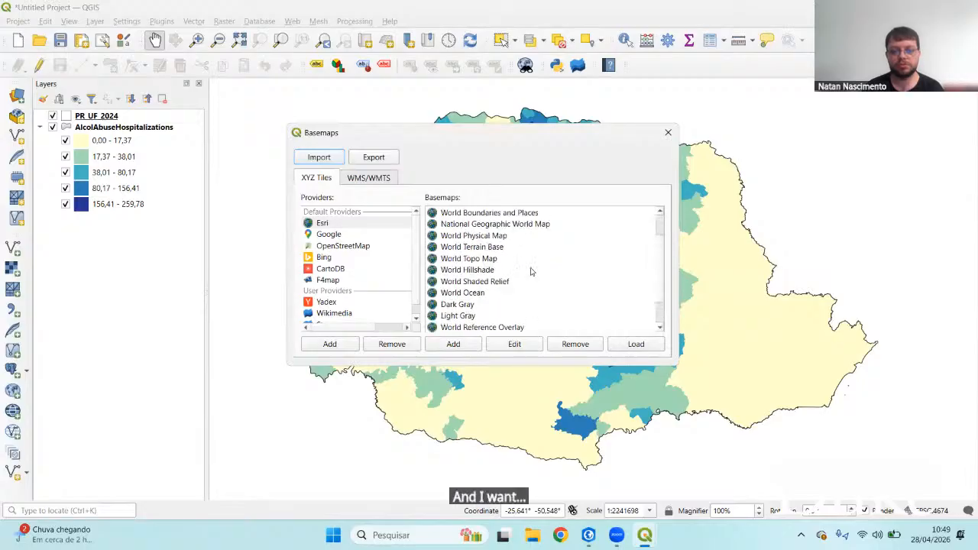
scroll(531, 271, "up", 1)
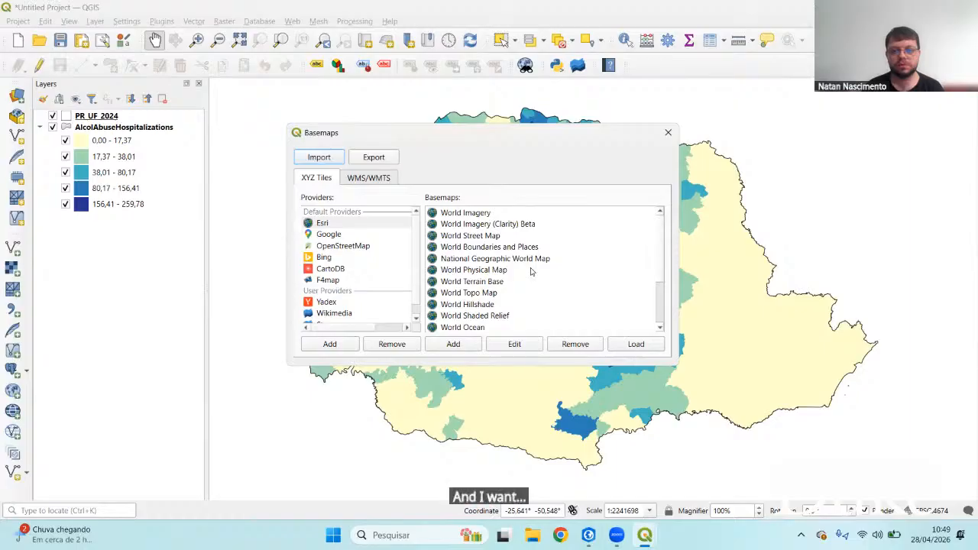
scroll(655, 256, "down", 2)
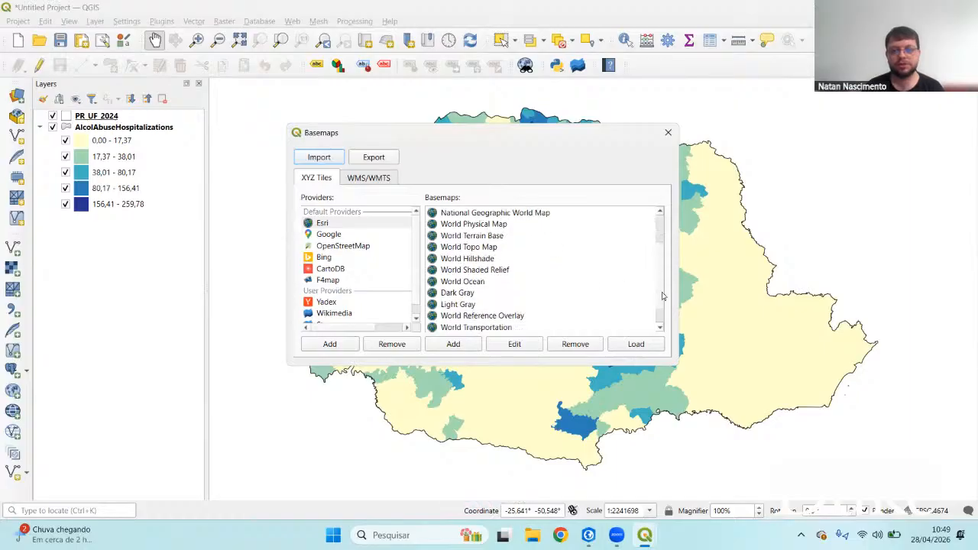
left_click_drag(659, 302, 660, 232)
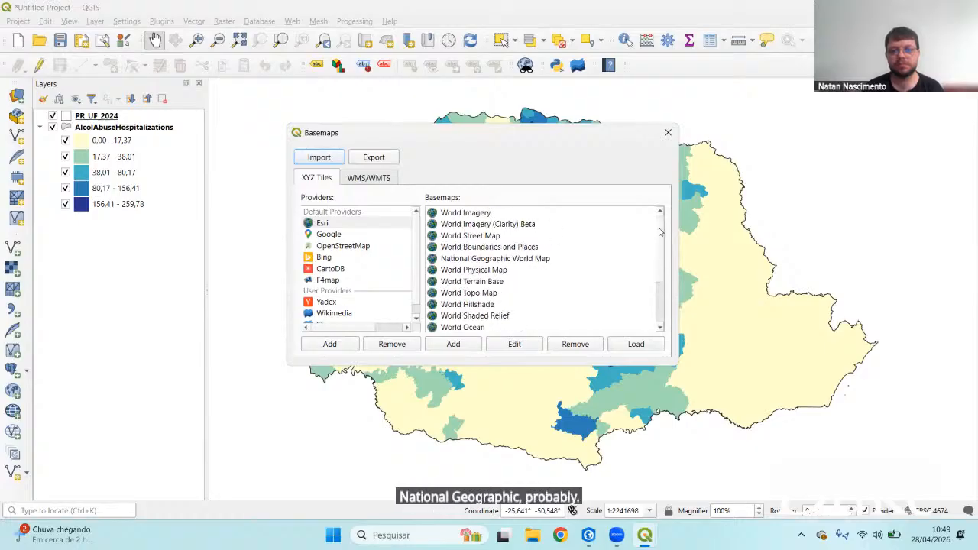
Try to add Esri's National Geographic World Map as a basemap
left_click(527, 261)
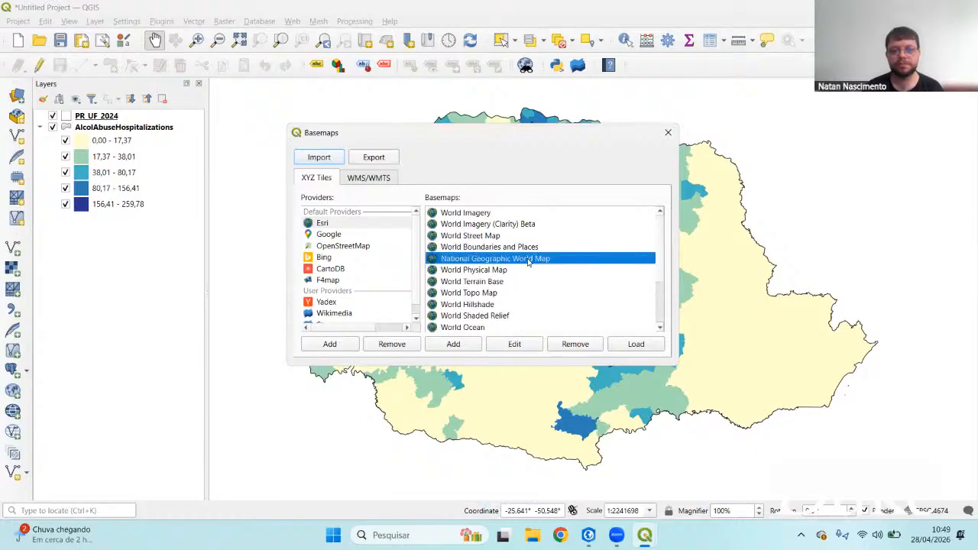
left_click(436, 345)
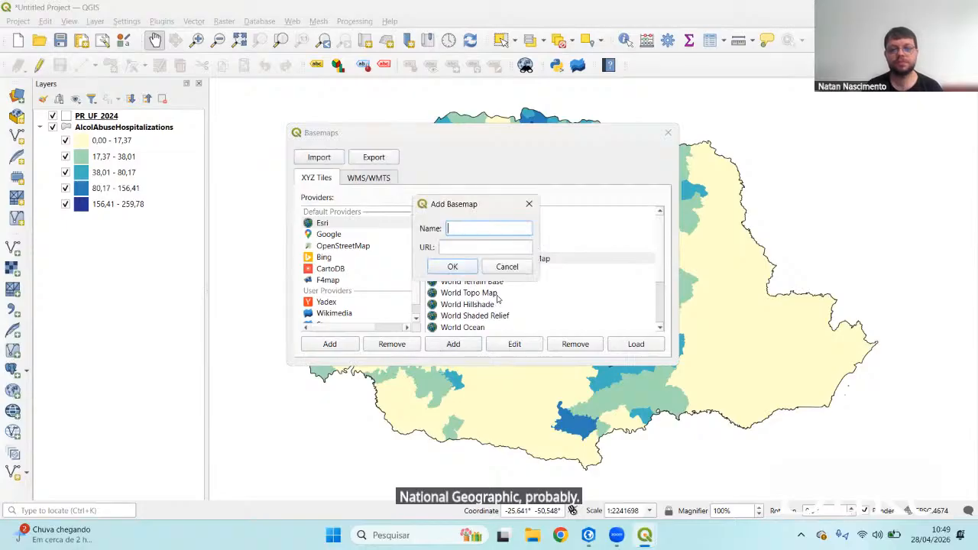
left_click(507, 267)
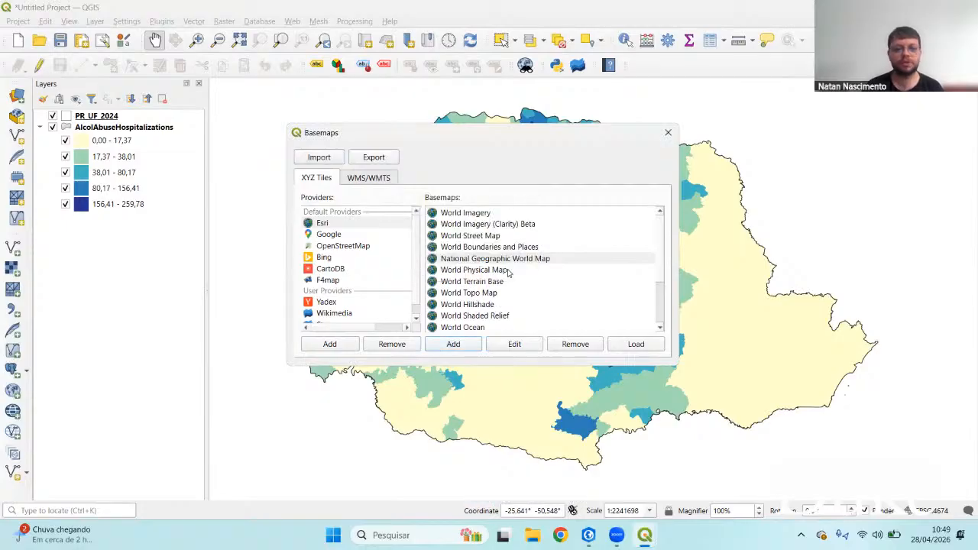
left_click(455, 344)
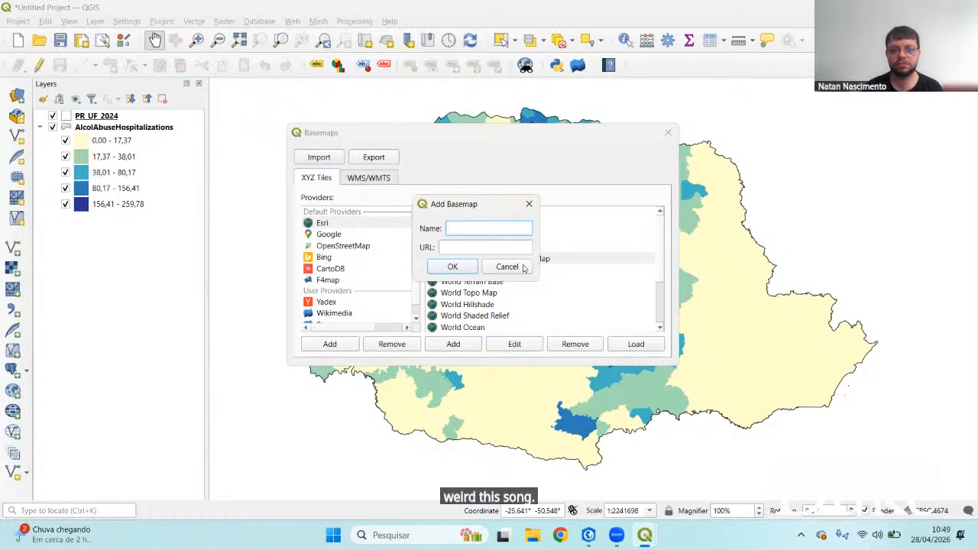
left_click(334, 349)
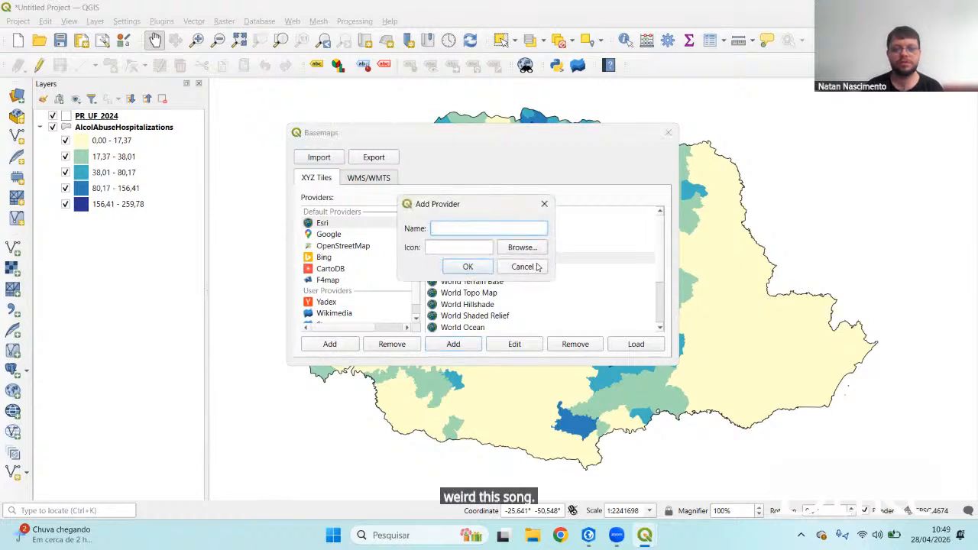
left_click(529, 271)
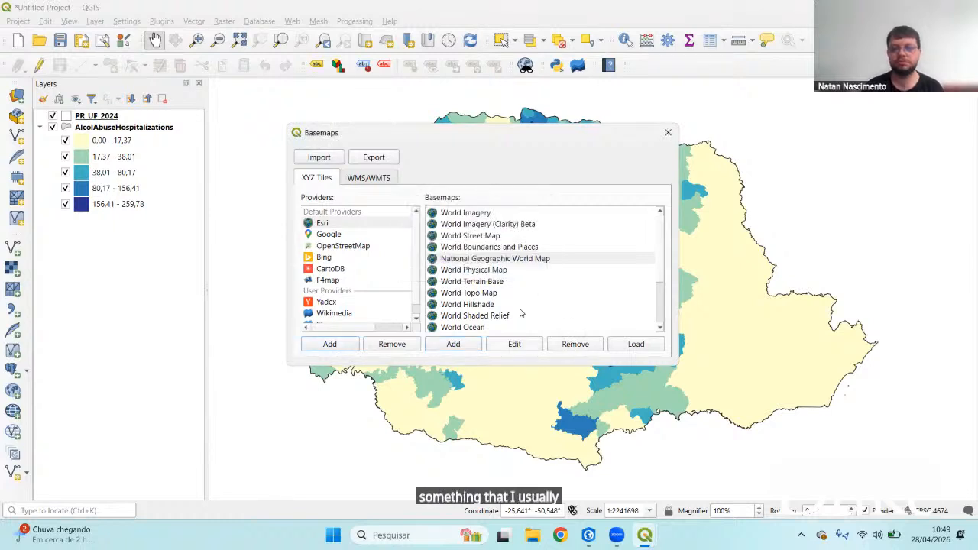
Look through the Esri basemap list again and close the basemap management dialog
scroll(520, 314, "down", 2)
scroll(519, 313, "up", 2)
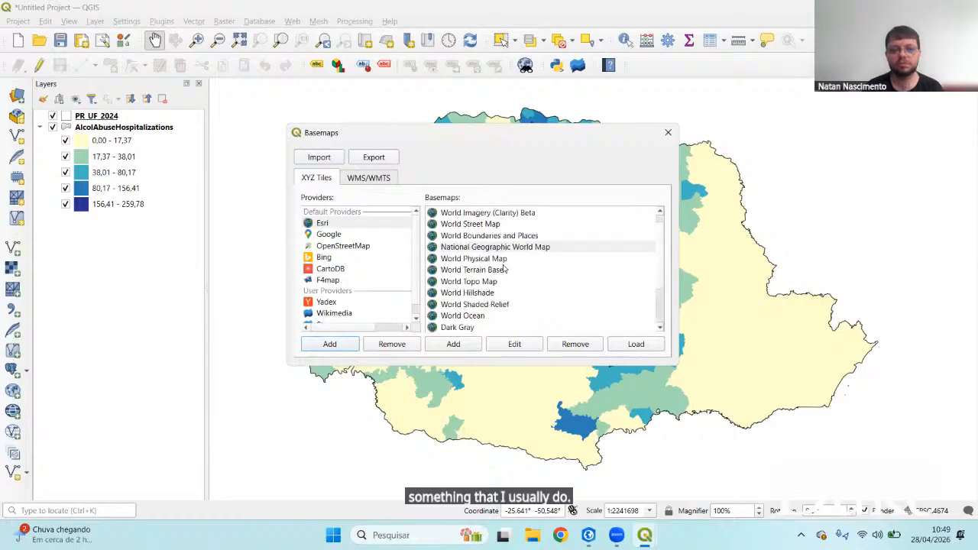
left_click(368, 182)
left_click(330, 182)
scroll(527, 285, "down", 1)
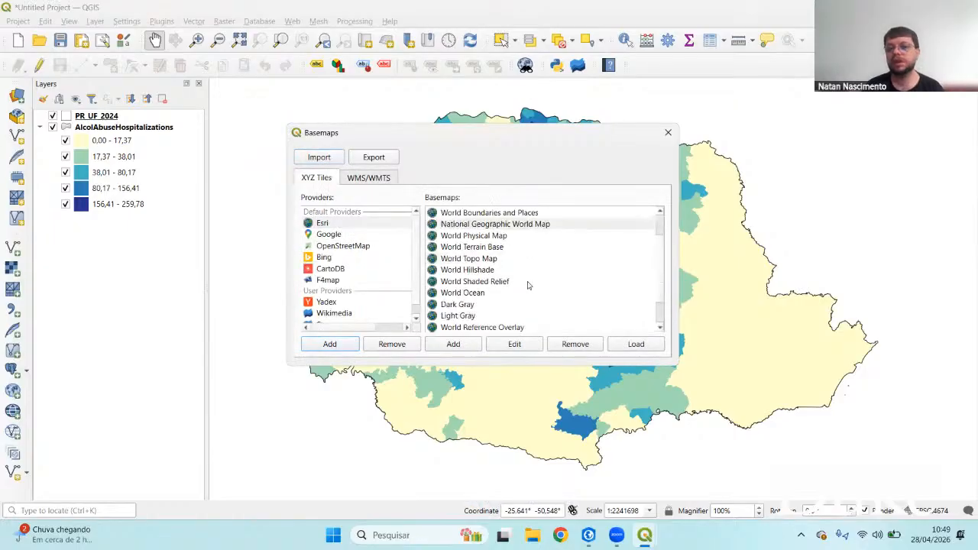
scroll(527, 285, "up", 1)
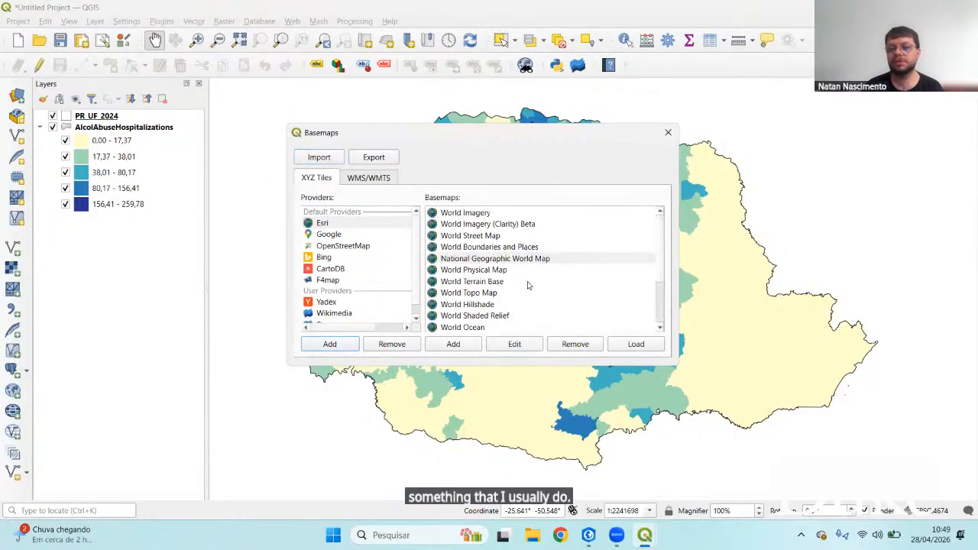
left_click(667, 134)
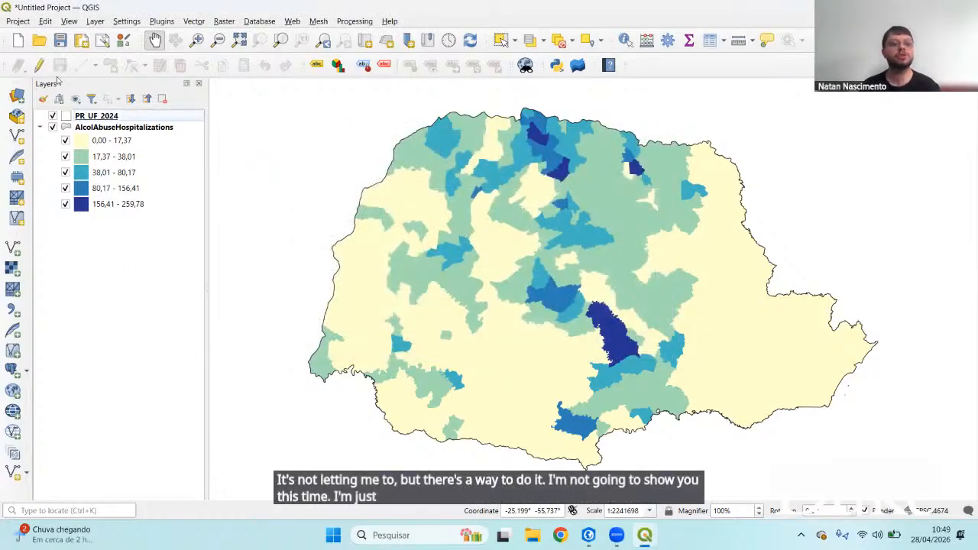
Create a new print layout titled Map1 and maximize its window
left_click(25, 24)
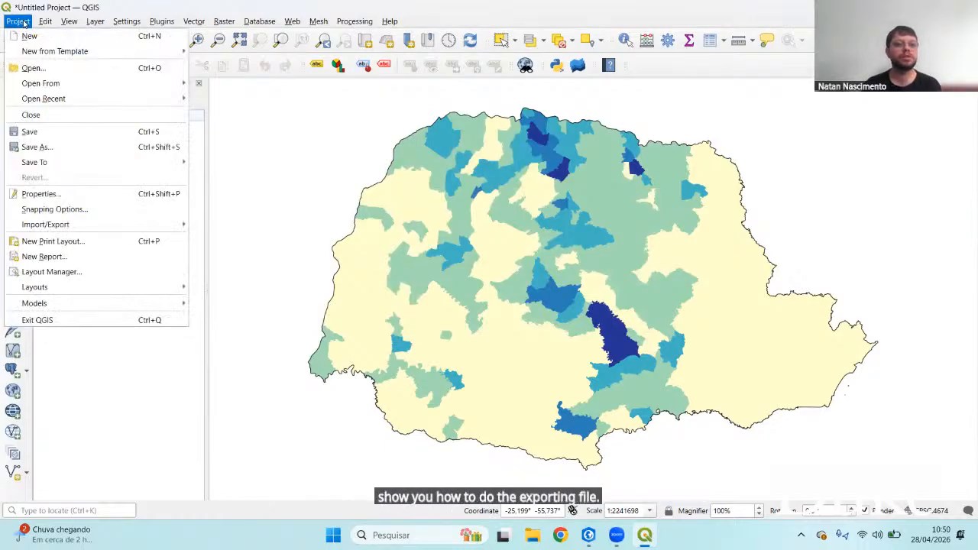
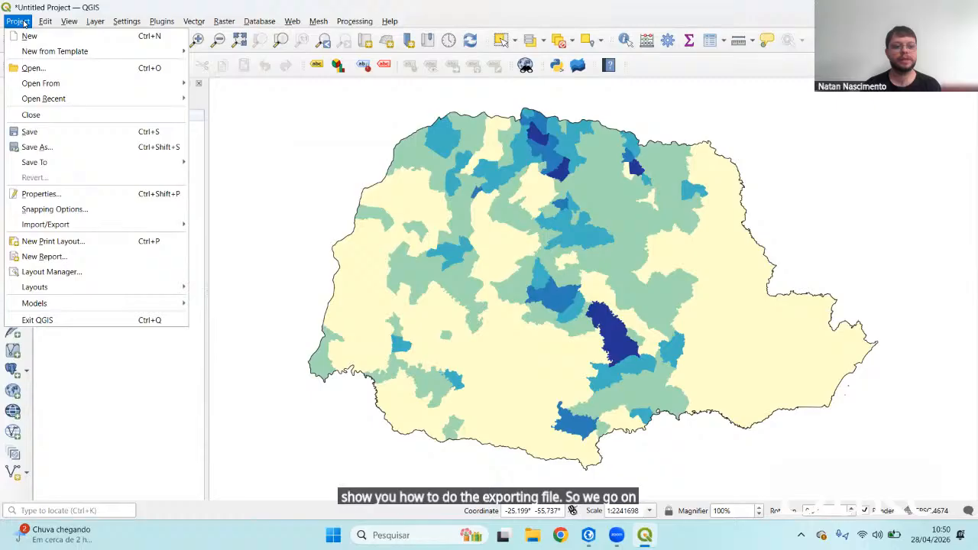
left_click(88, 241)
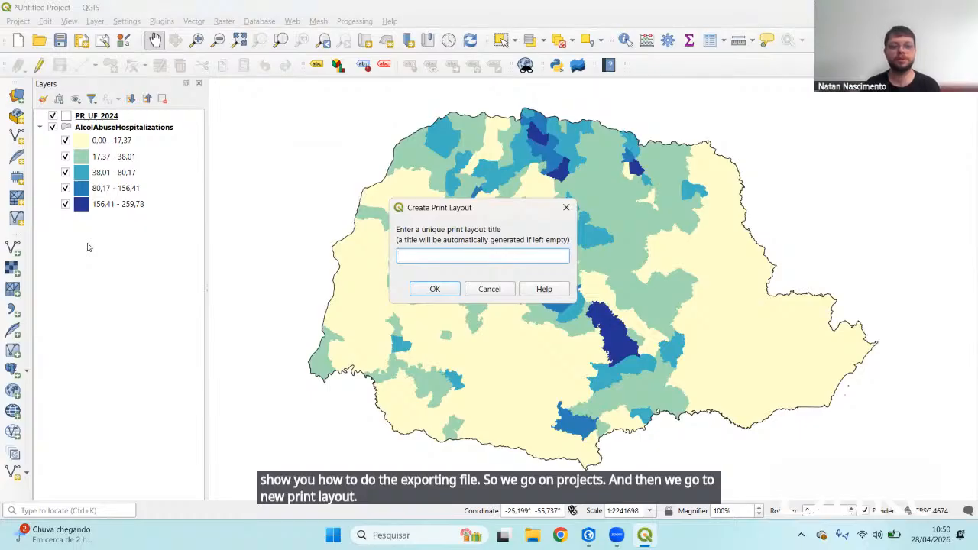
type("Alc")
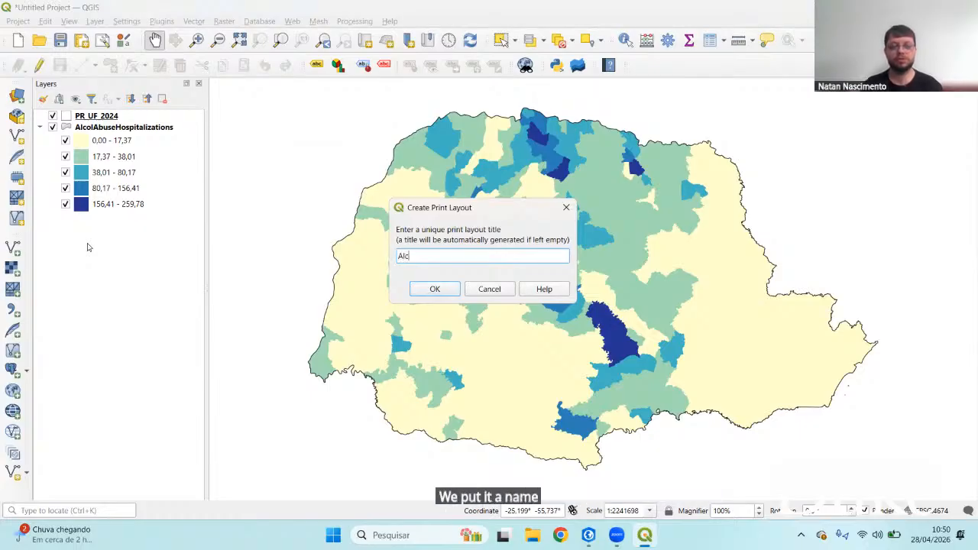
type("oho")
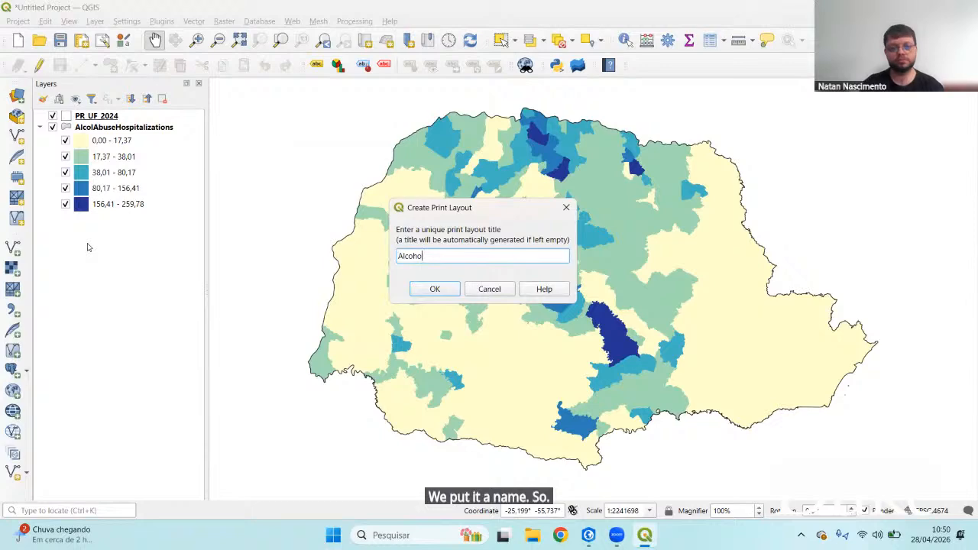
key("BackSpace")
key("BackSpace")
key("BackSpace")
key("BackSpace")
key("BackSpace")
key("BackSpace")
type("Map1")
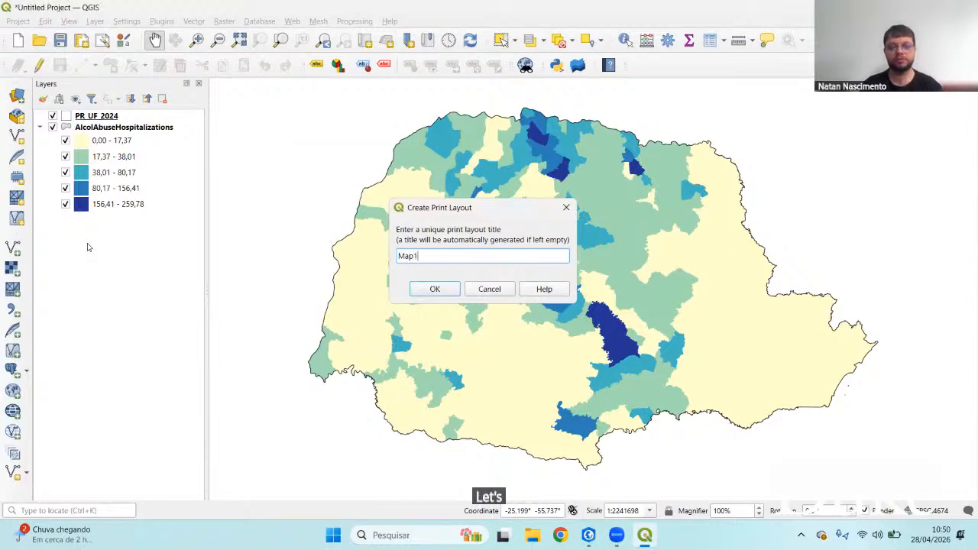
key("Return")
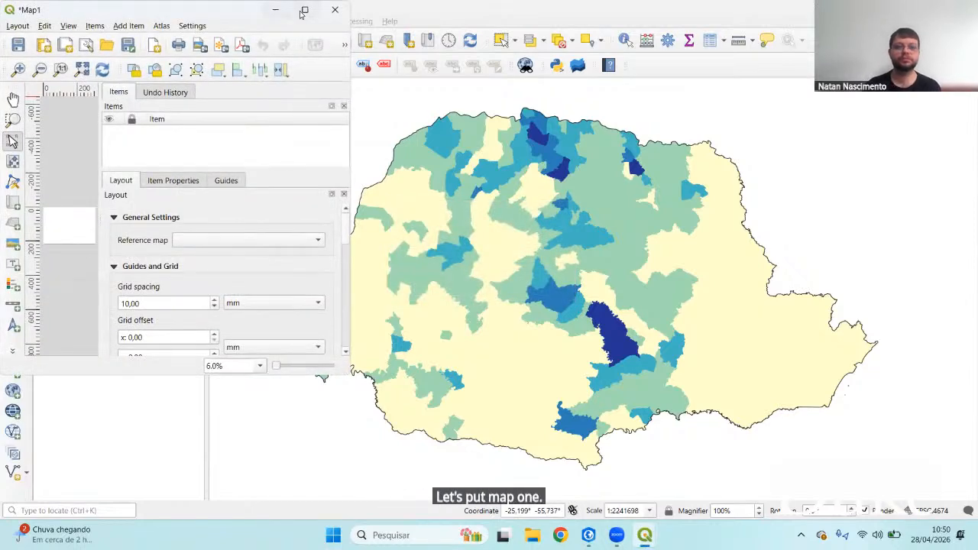
left_click(303, 11)
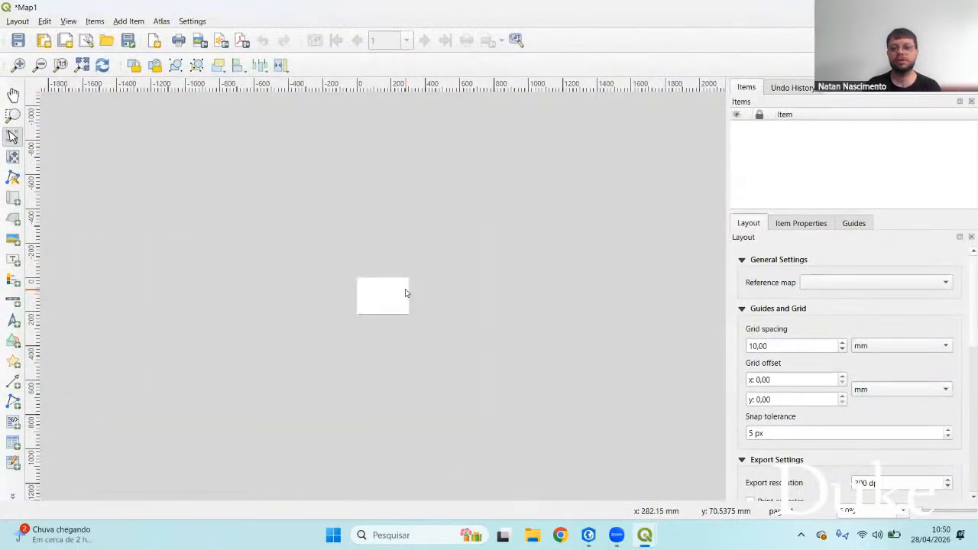
Add a map item across the upper part of the page, starting at about x 4 mm, y 6 mm and spanning nearly the full page width
scroll(406, 294, "up", 4)
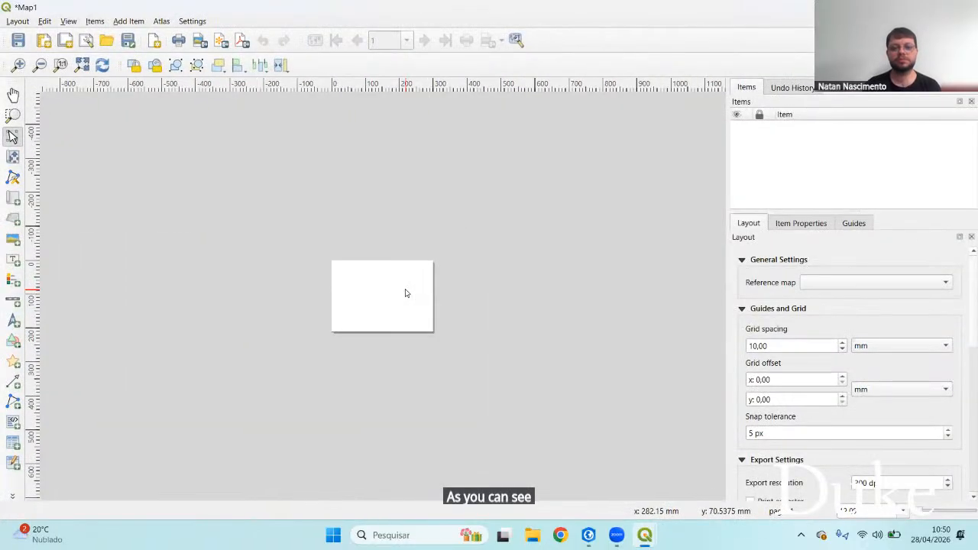
scroll(406, 293, "up", 6)
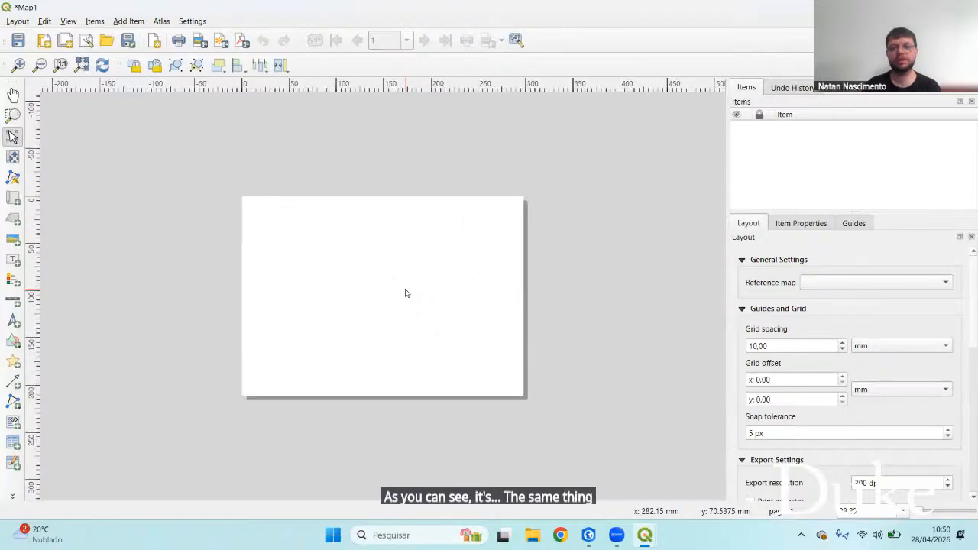
scroll(406, 293, "up", 3)
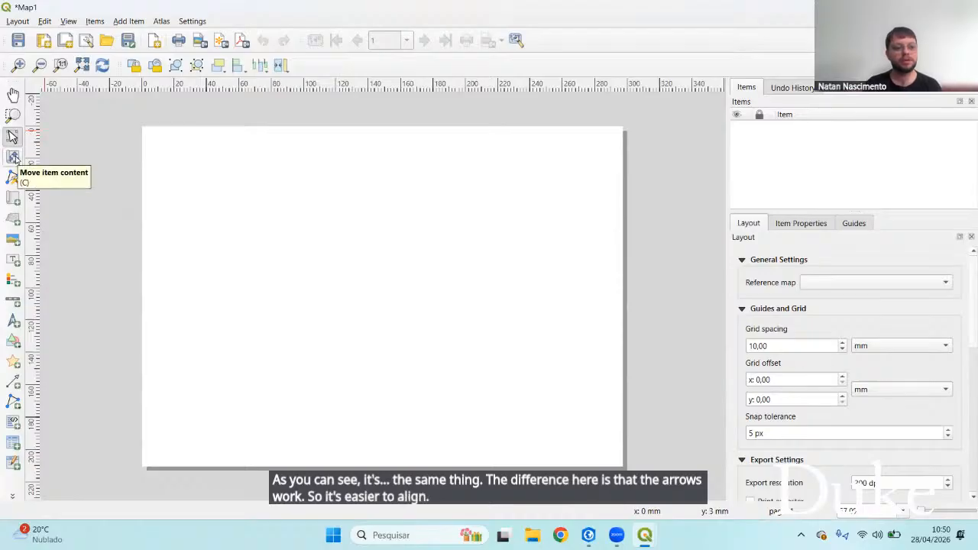
left_click(13, 199)
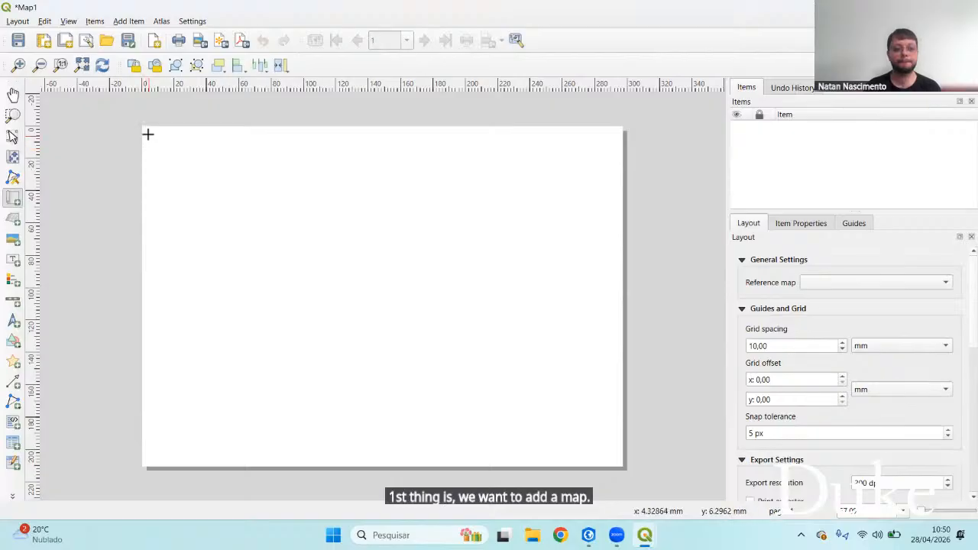
left_click_drag(148, 134, 615, 392)
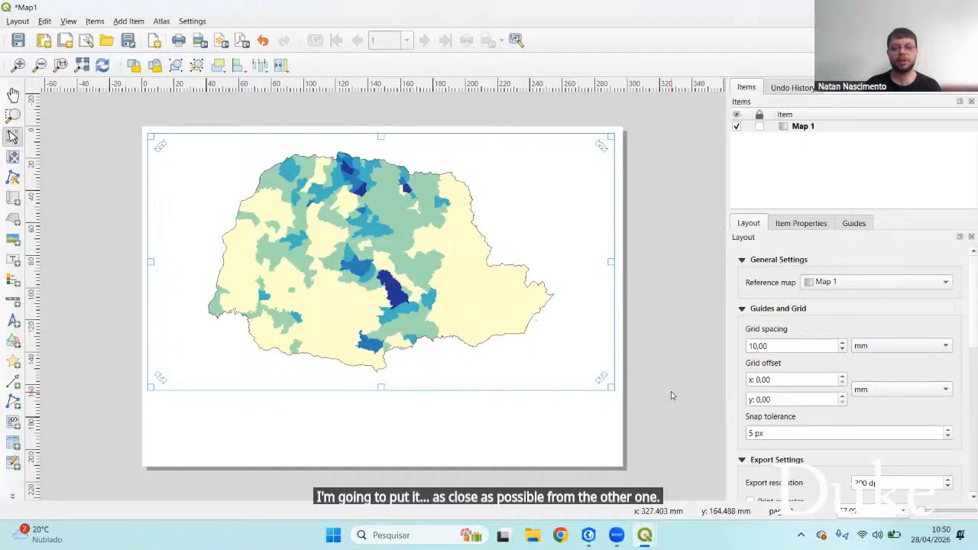
Try to adjust the map item's frame at its lower-right corner, undo the change and reselect the map
left_click_drag(601, 380, 607, 262)
key("ctrl+z")
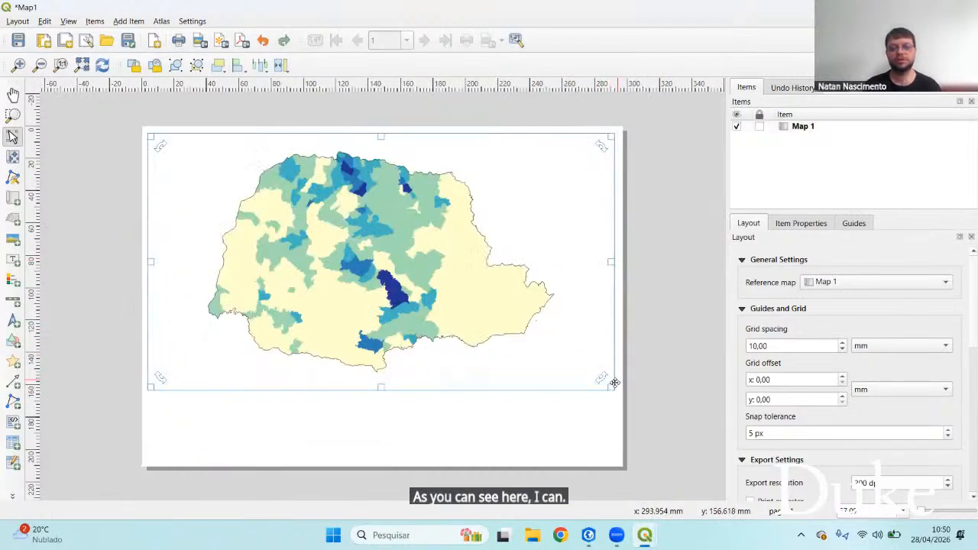
left_click(647, 383)
left_click(463, 313)
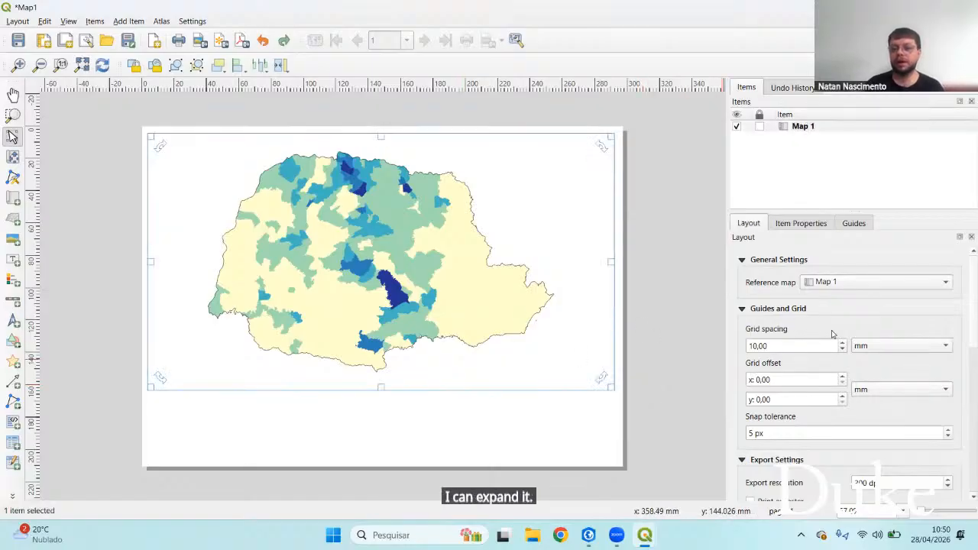
Turn on the frame around the map item, keeping its default black outline
scroll(832, 334, "down", 2)
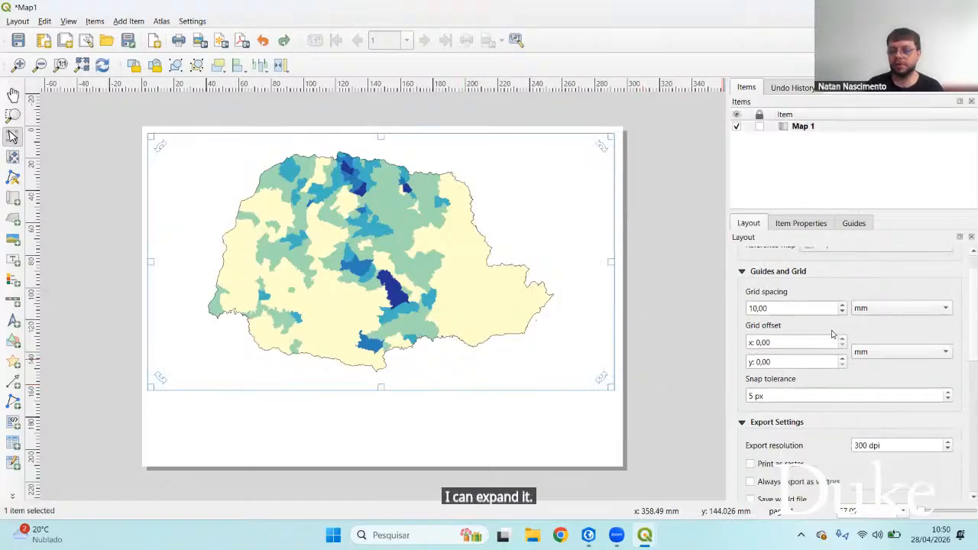
left_click(802, 228)
scroll(764, 388, "down", 1)
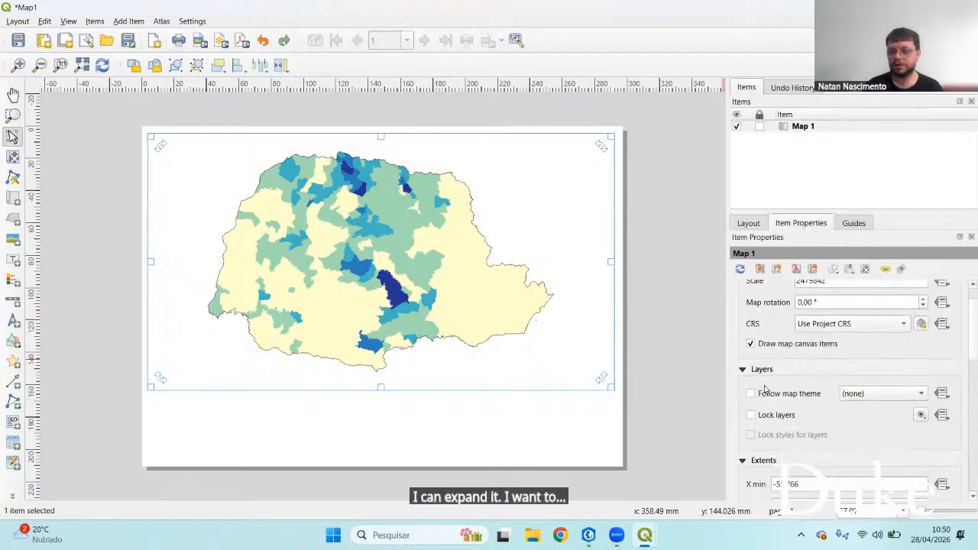
scroll(972, 336, "down", 9)
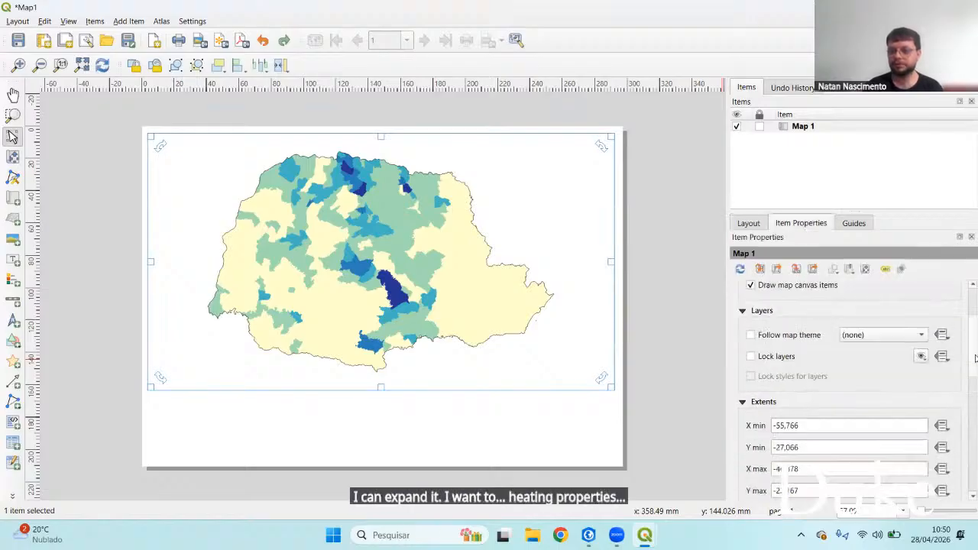
left_click_drag(974, 428, 975, 430)
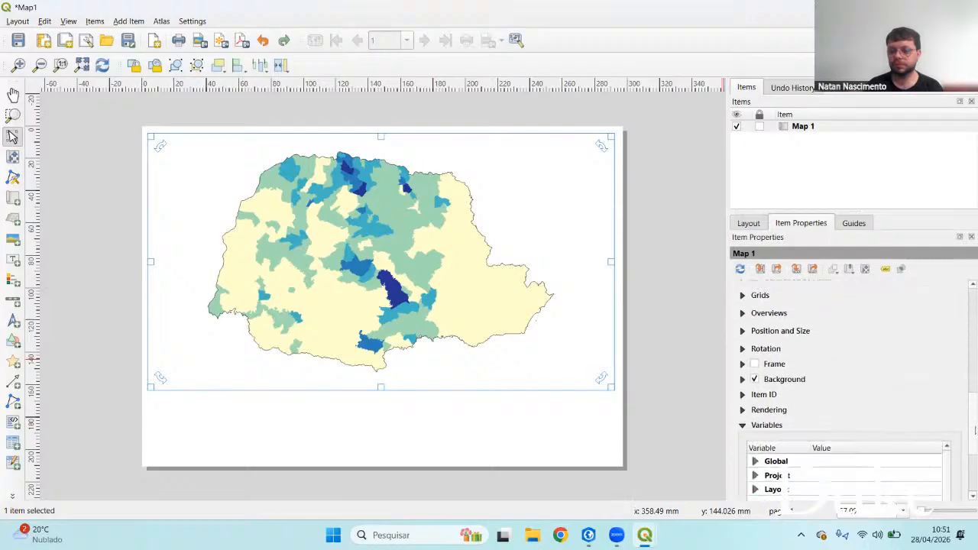
left_click(754, 365)
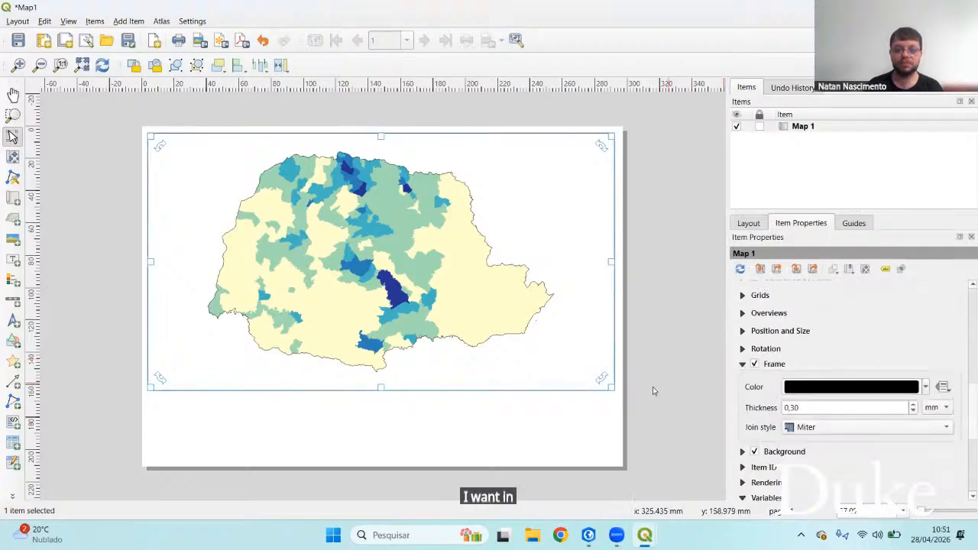
left_click(651, 385)
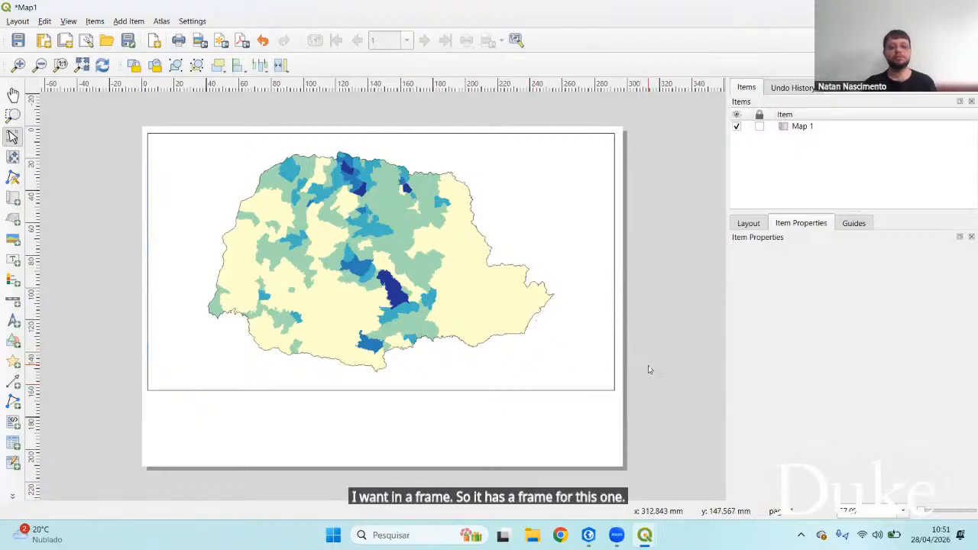
Move the map item slightly to the right to centre it on the page, then deselect it
left_click(533, 334)
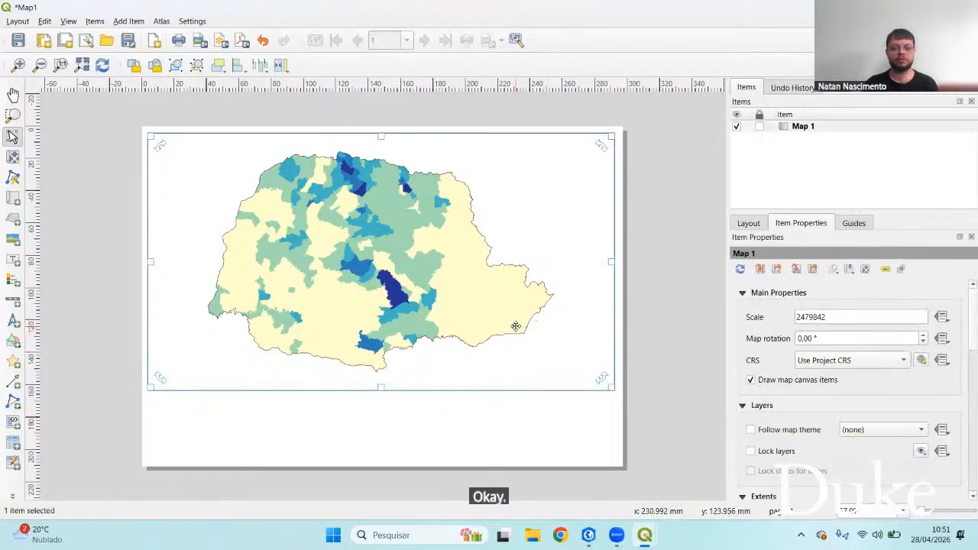
left_click_drag(515, 323, 518, 327)
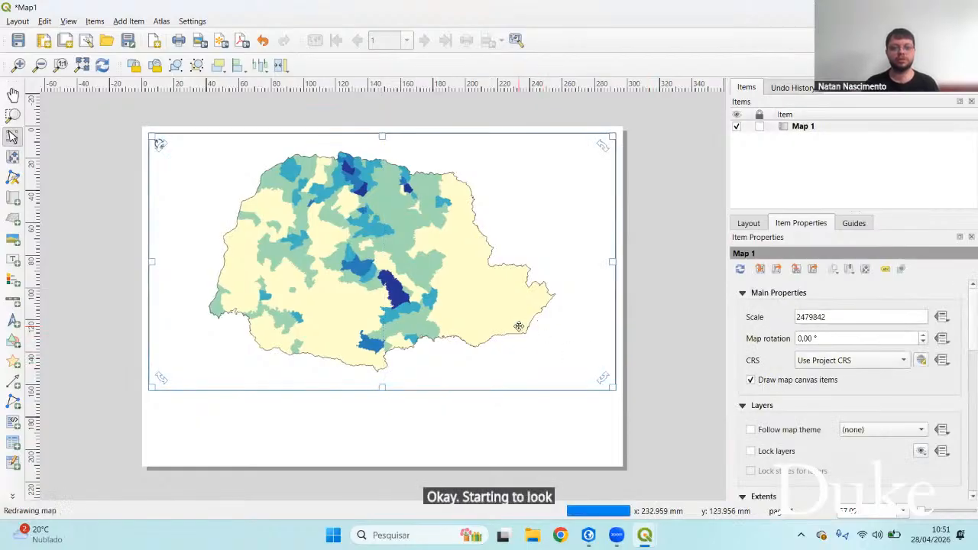
left_click(654, 350)
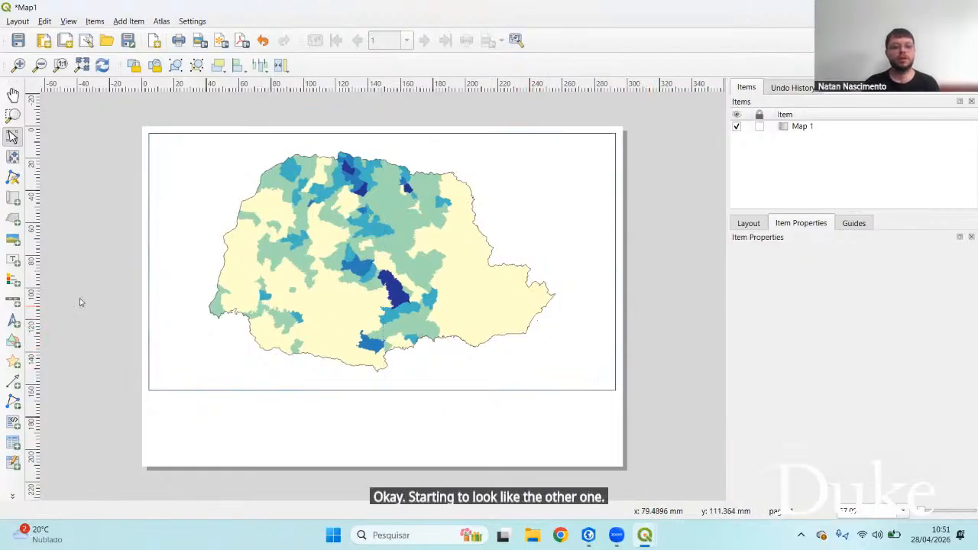
Add a legend below the map and, with resizing to fit contents disabled, stretch it to the map's width of about 289 mm
left_click(13, 281)
left_click_drag(148, 398, 616, 458)
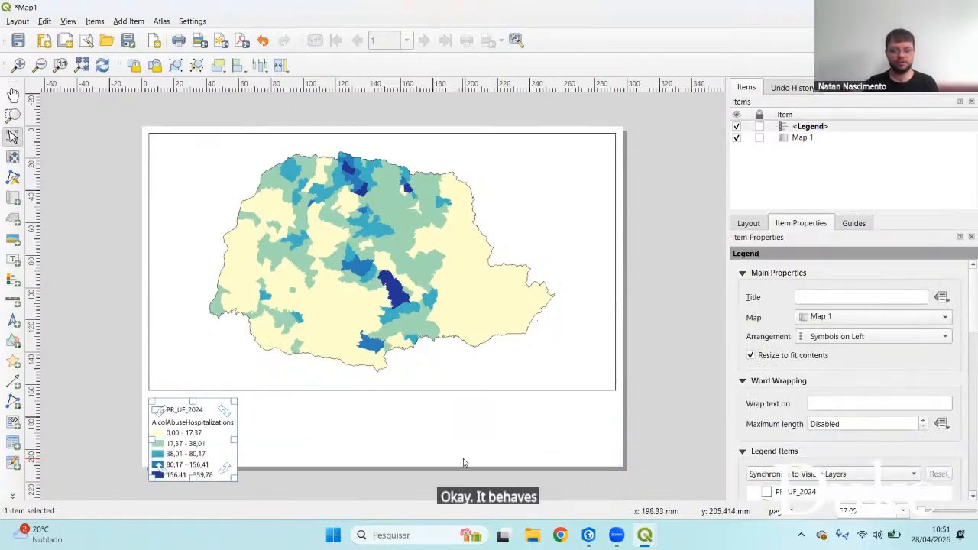
left_click(750, 356)
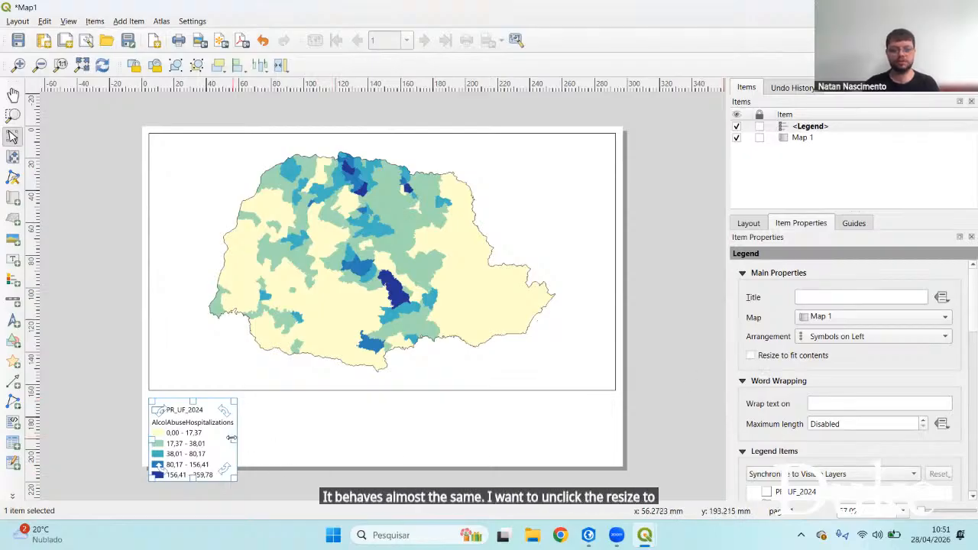
left_click_drag(233, 440, 614, 443)
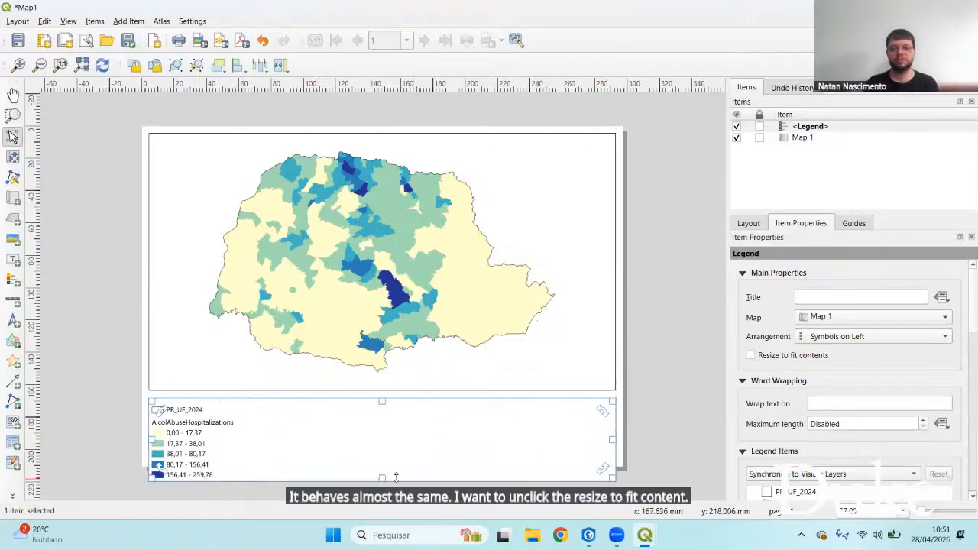
mouse_move(383, 476)
left_mouse_down()
mouse_move(383, 461)
mouse_move(381, 492)
left_mouse_up()
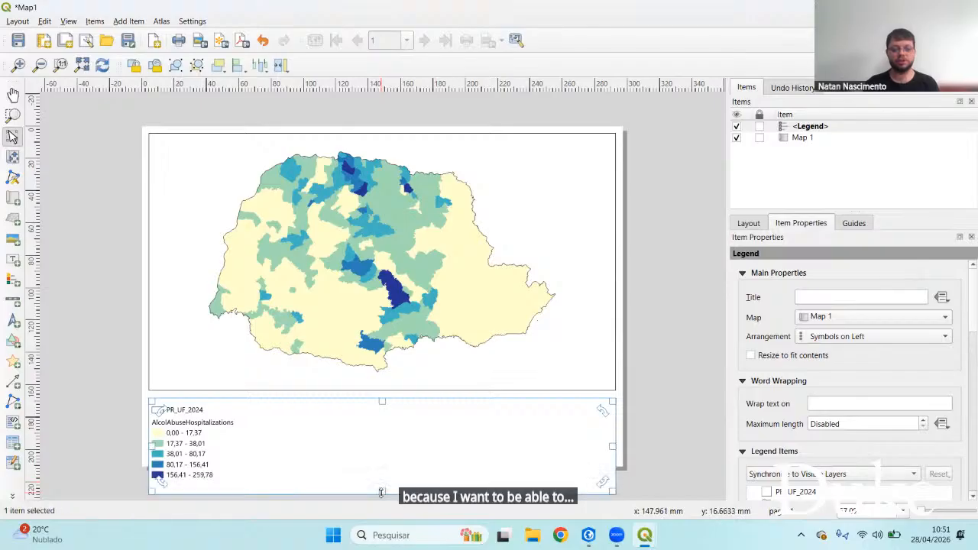
Switch the legend items from automatic synchronization to Manual and remove the PR_UF_2024 entry
scroll(764, 431, "down", 1)
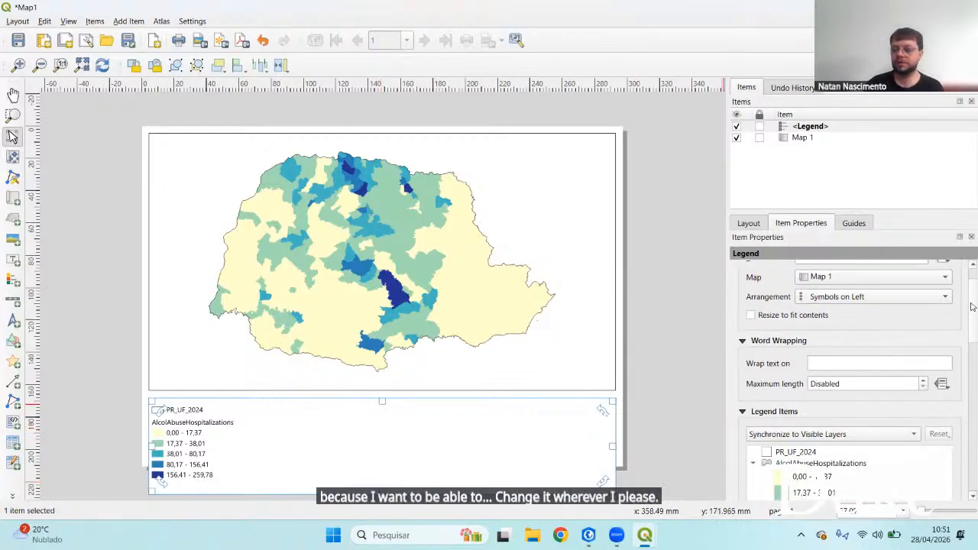
left_click_drag(971, 306, 974, 345)
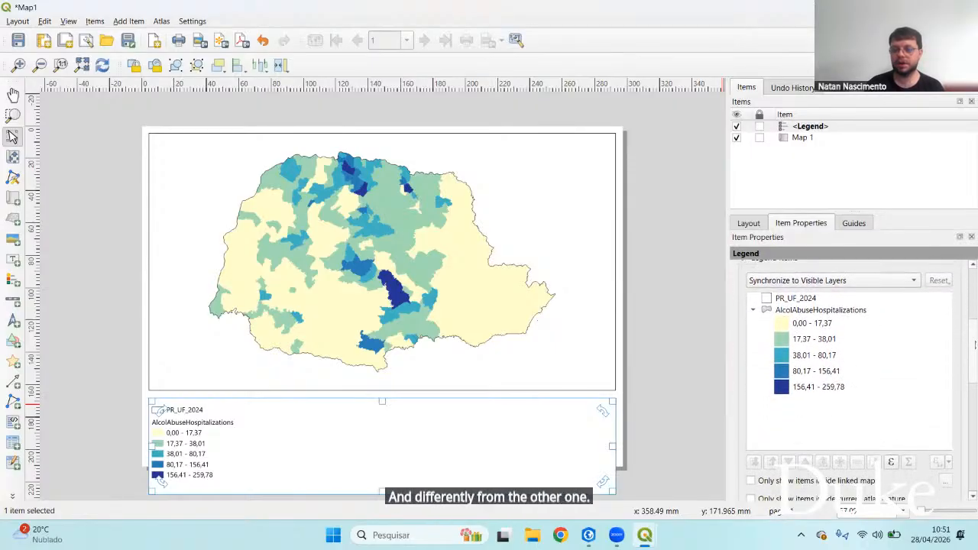
left_click(800, 300)
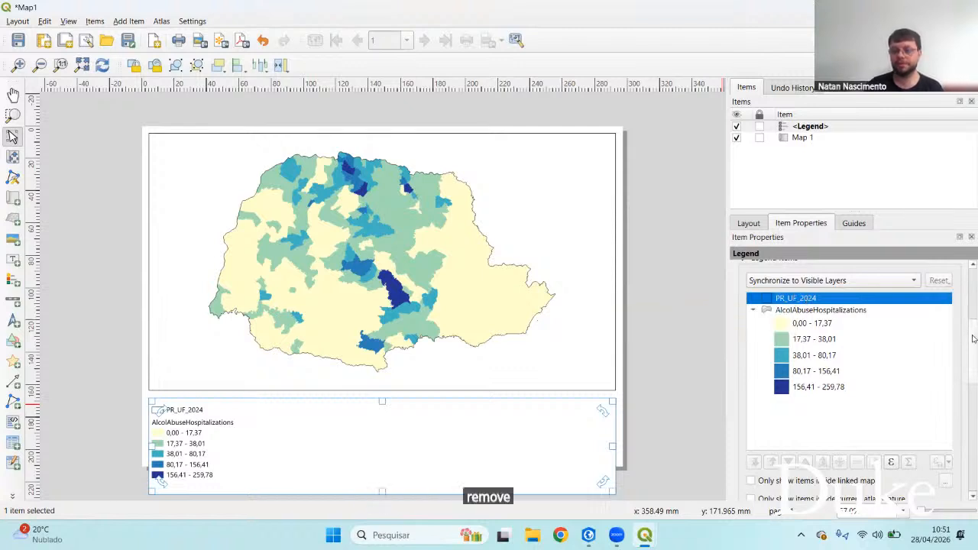
left_click_drag(974, 330, 975, 281)
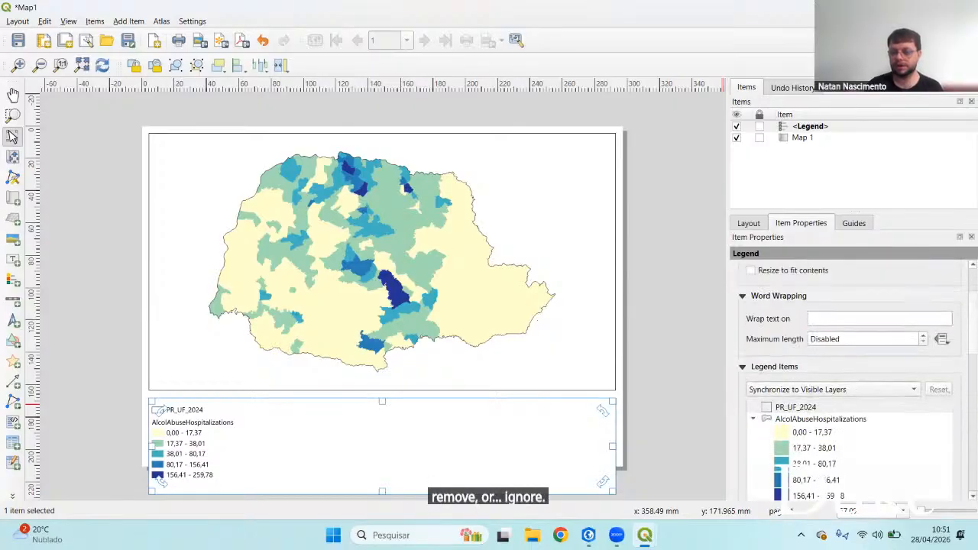
scroll(916, 312, "down", 2)
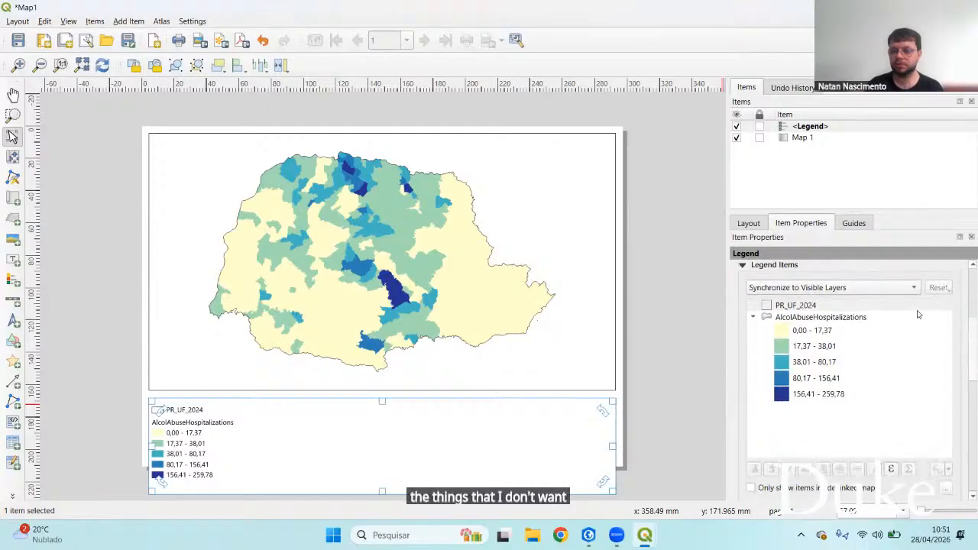
left_click(797, 290)
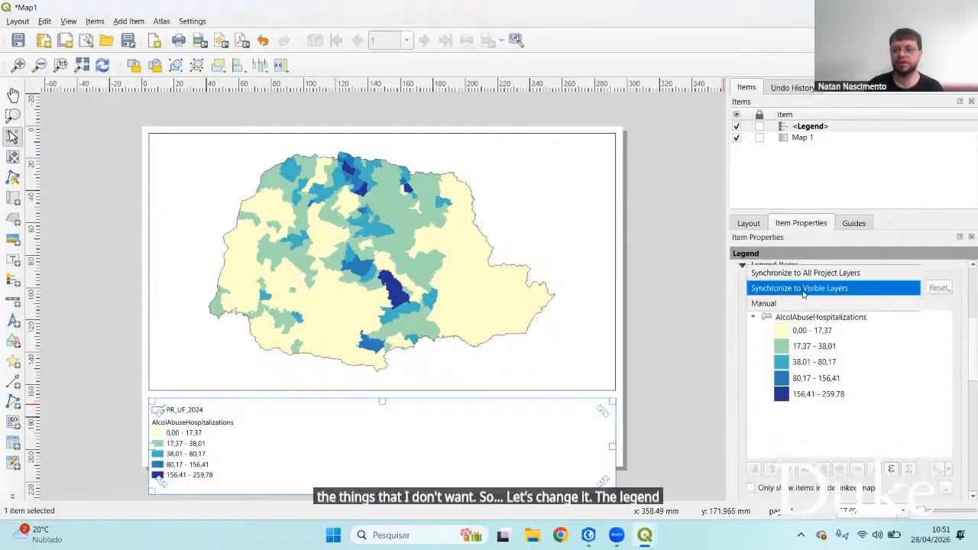
left_click(794, 303)
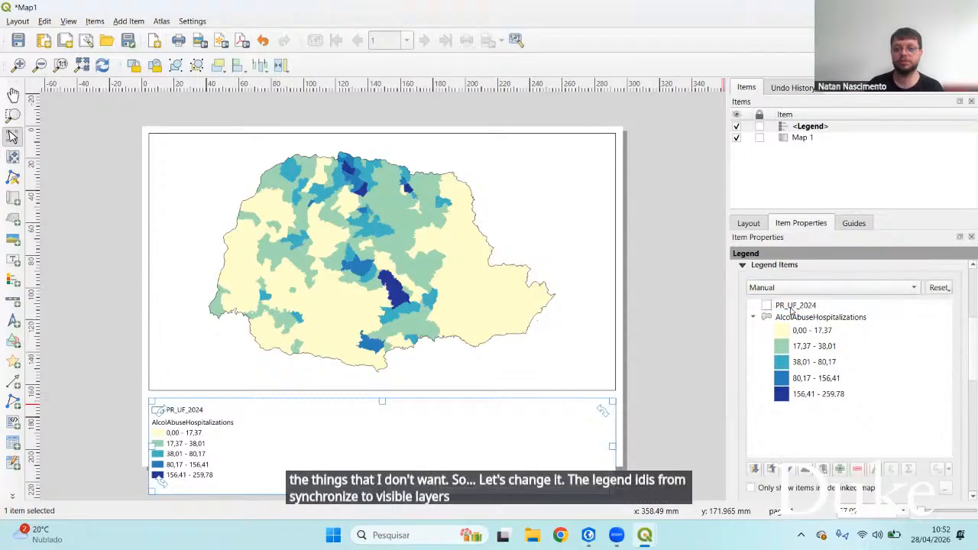
left_click(795, 306)
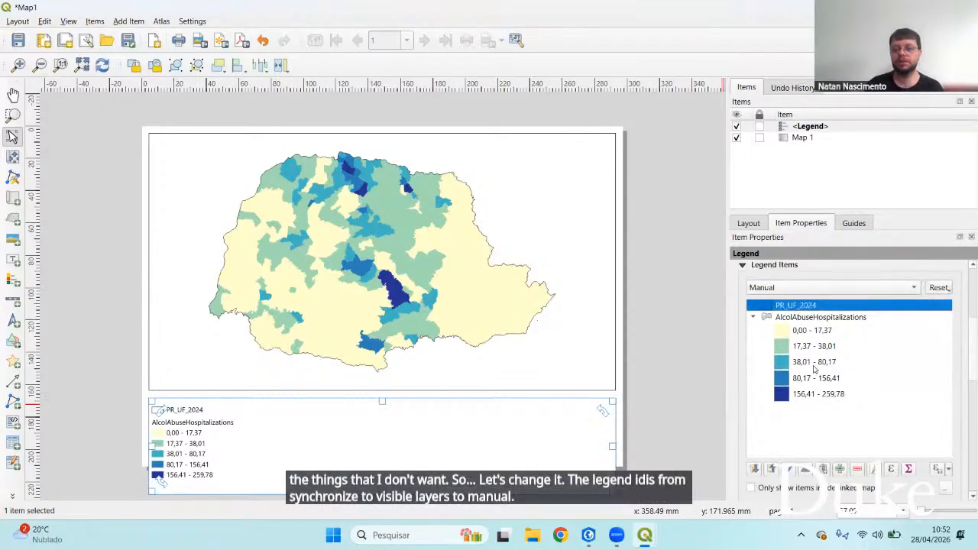
left_click(859, 468)
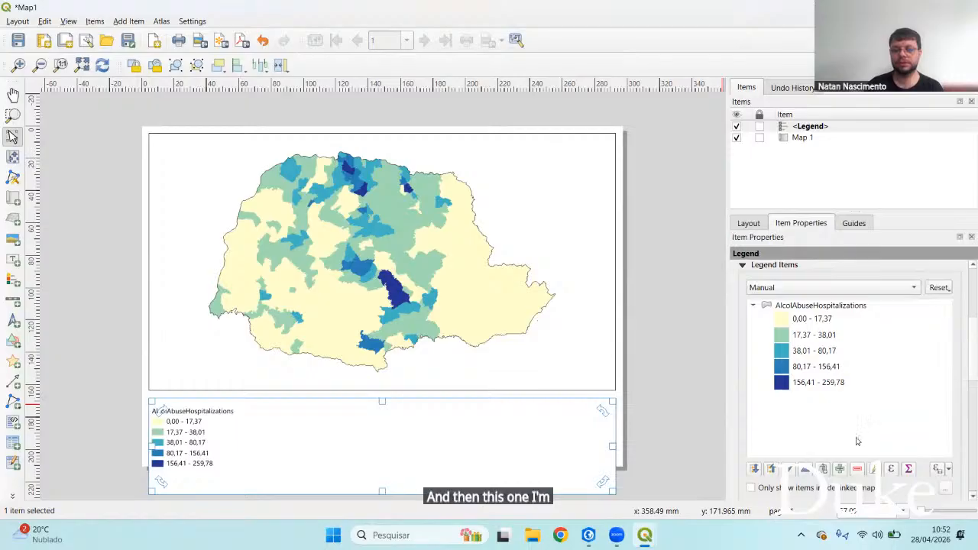
Hide the AlcolAbuseHospitalizations heading in the legend and shorten the legend box to about 46 mm high
left_click(812, 306)
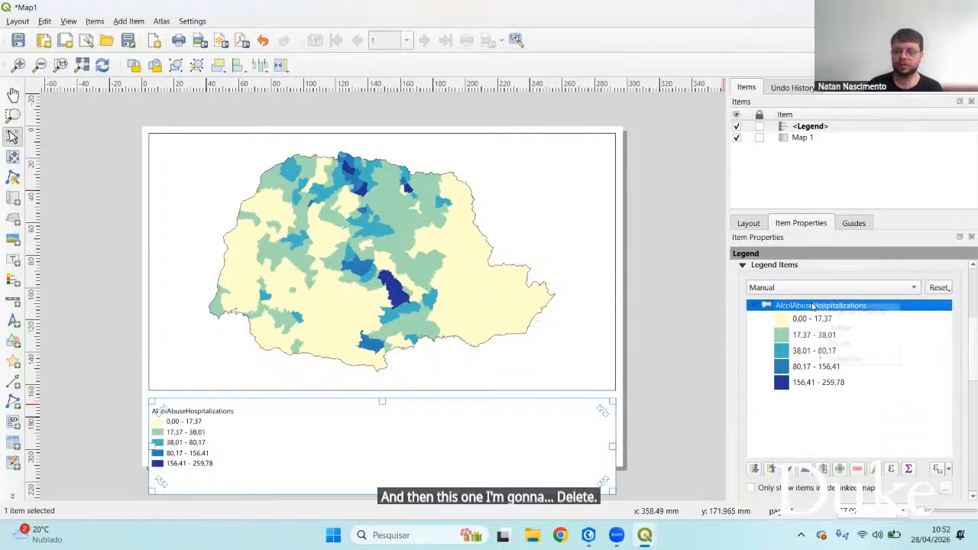
right_click(812, 307)
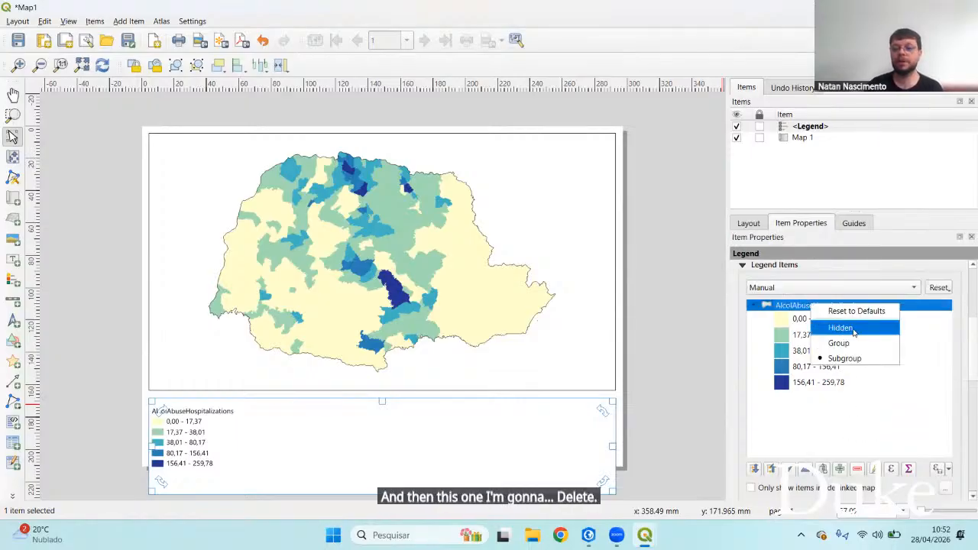
left_click(853, 330)
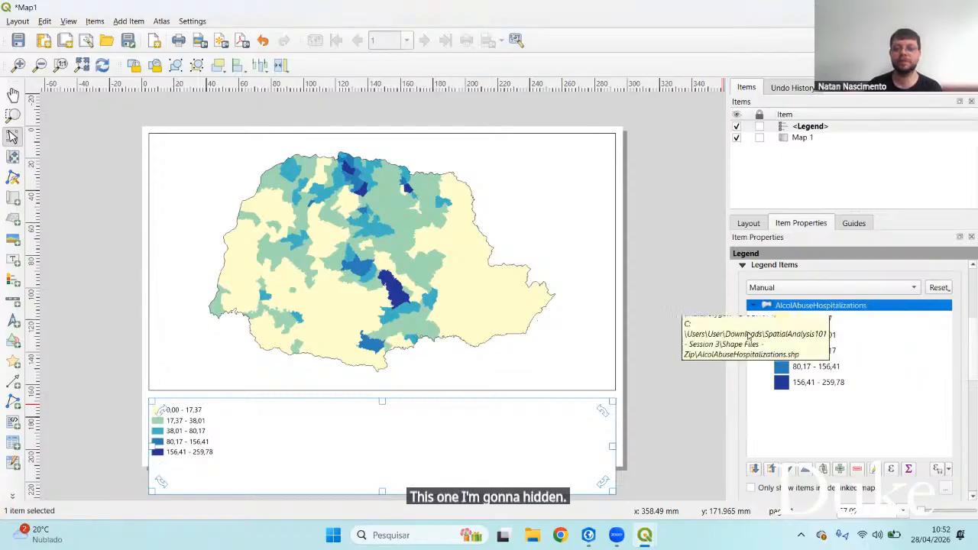
left_click(522, 438)
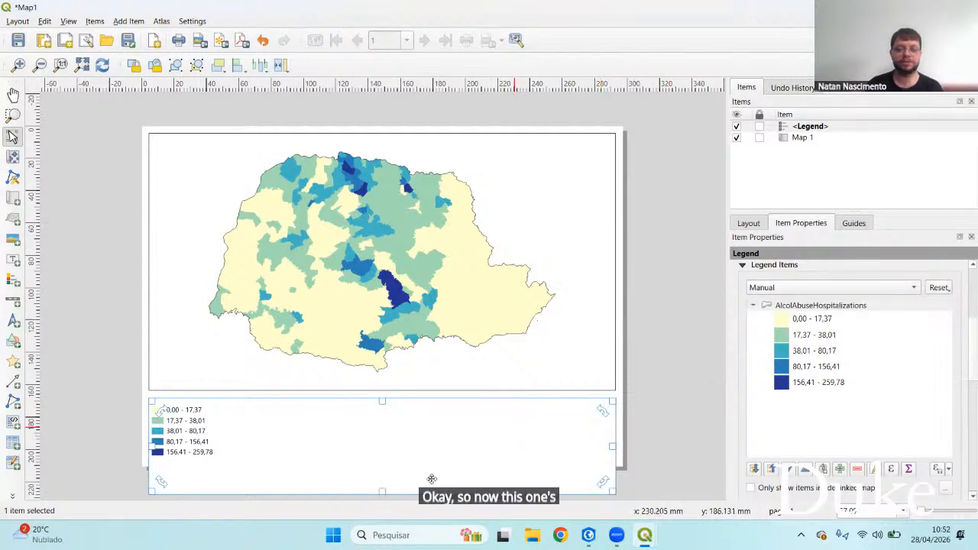
left_click_drag(382, 491, 387, 468)
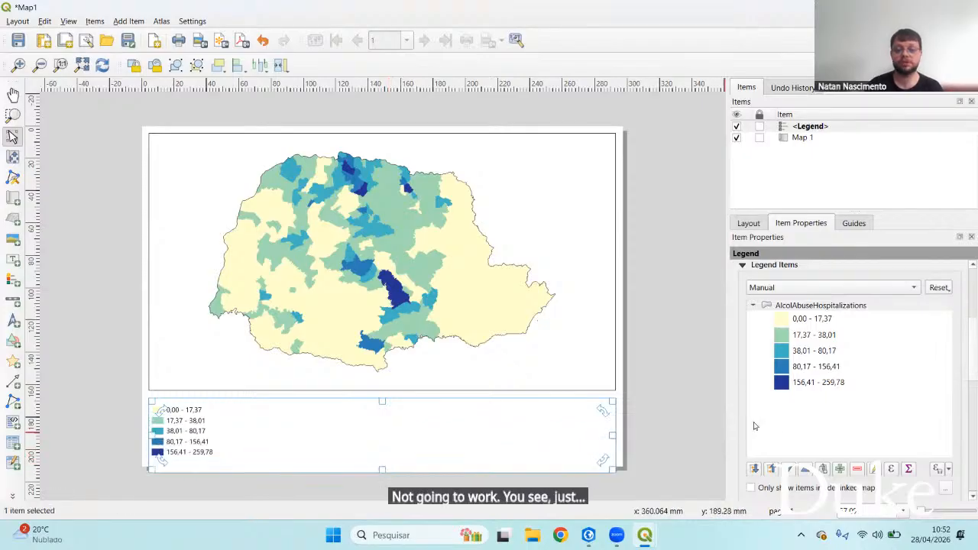
Arrange the legend in 5 columns with split layers and equal column widths
scroll(973, 375, "down", 6)
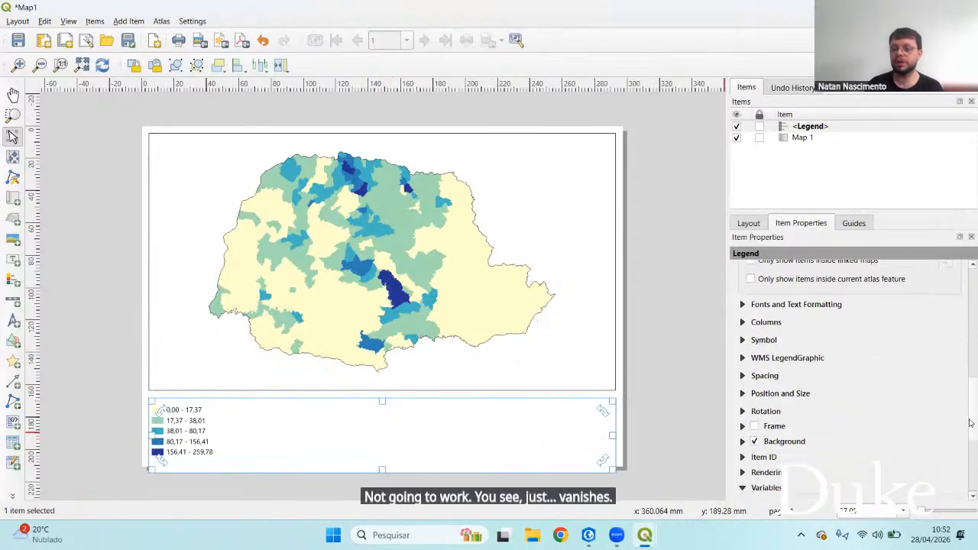
left_click(745, 317)
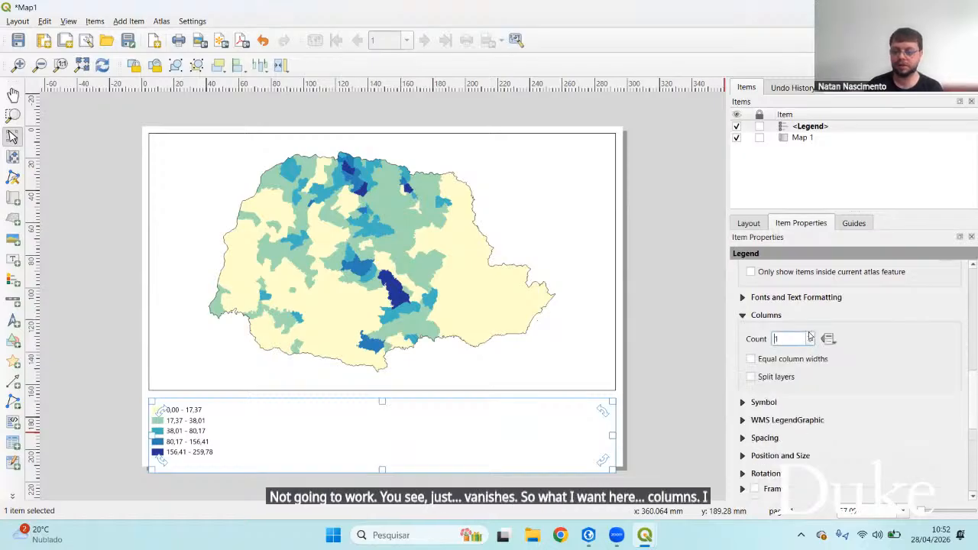
left_click(809, 336)
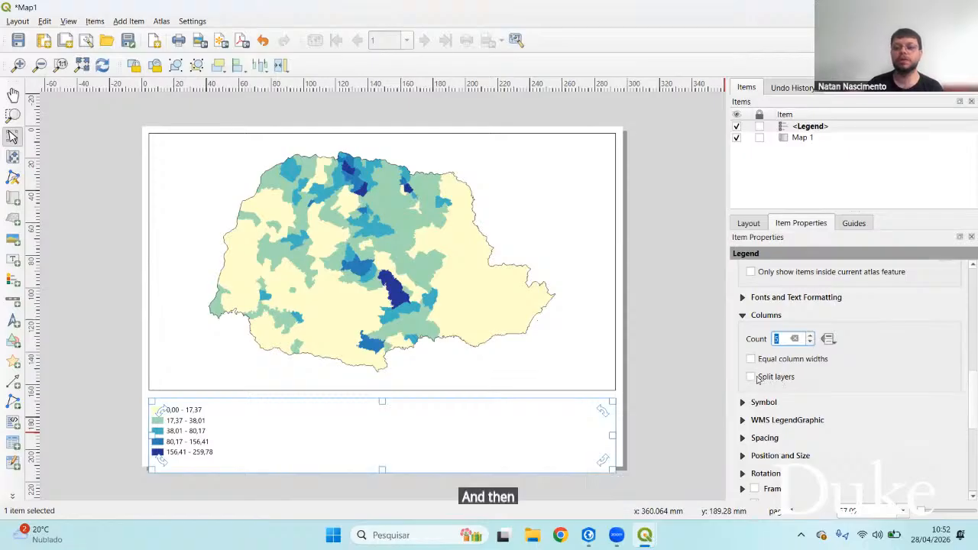
left_click(751, 377)
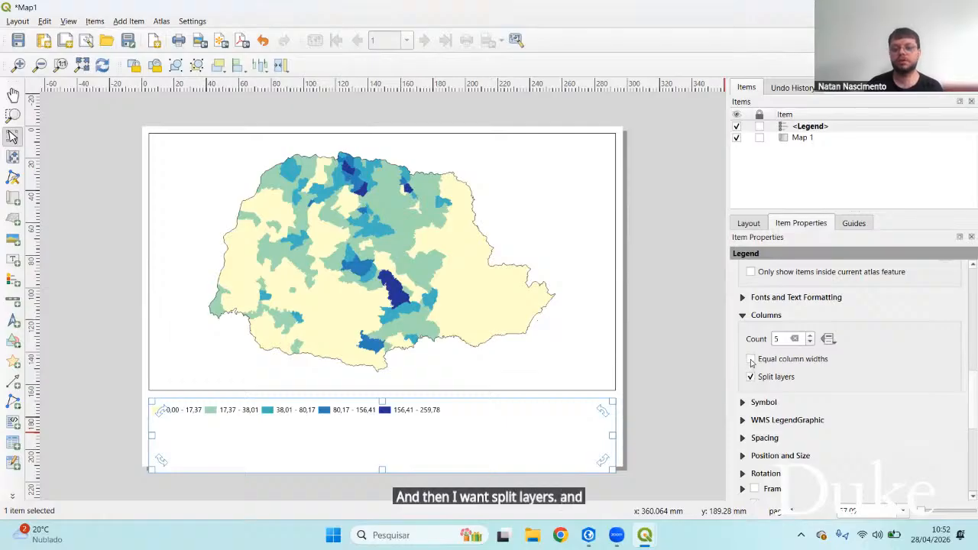
left_click(751, 359)
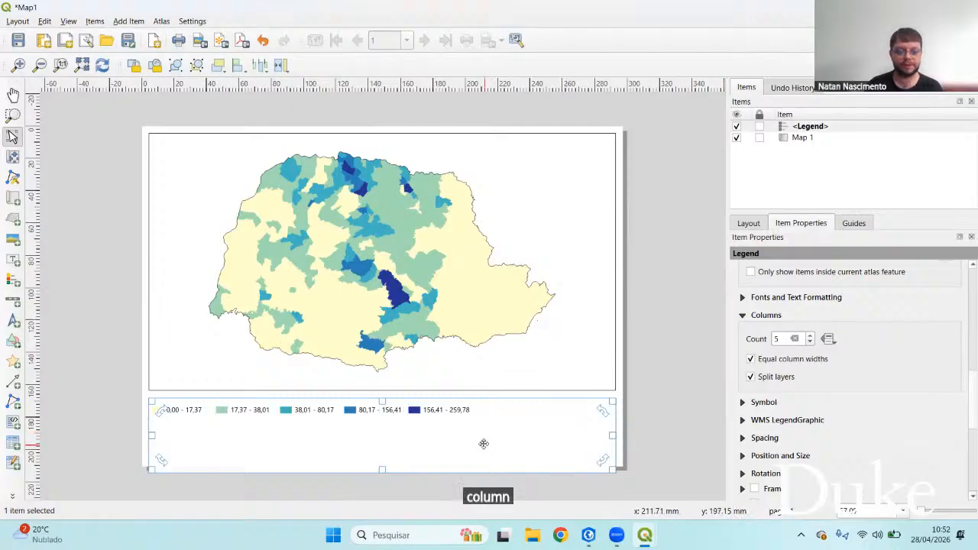
scroll(824, 414, "up", 1)
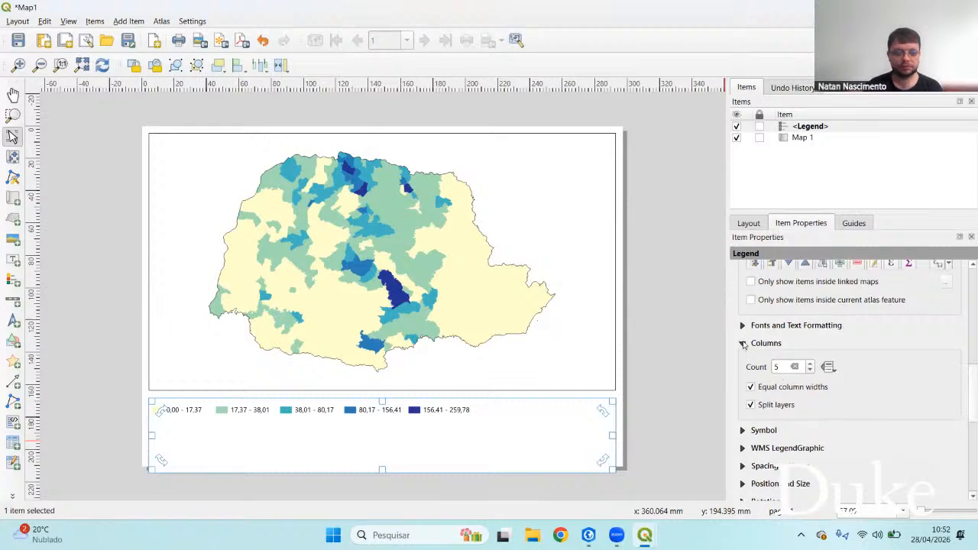
left_click(743, 343)
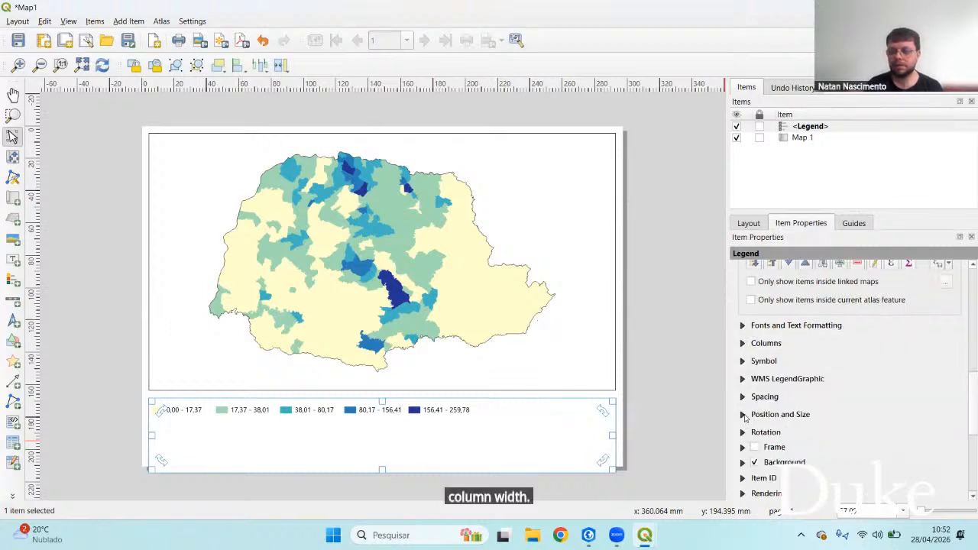
Set the legend's position reference point to its centre
left_click(742, 414)
left_click_drag(972, 390, 974, 426)
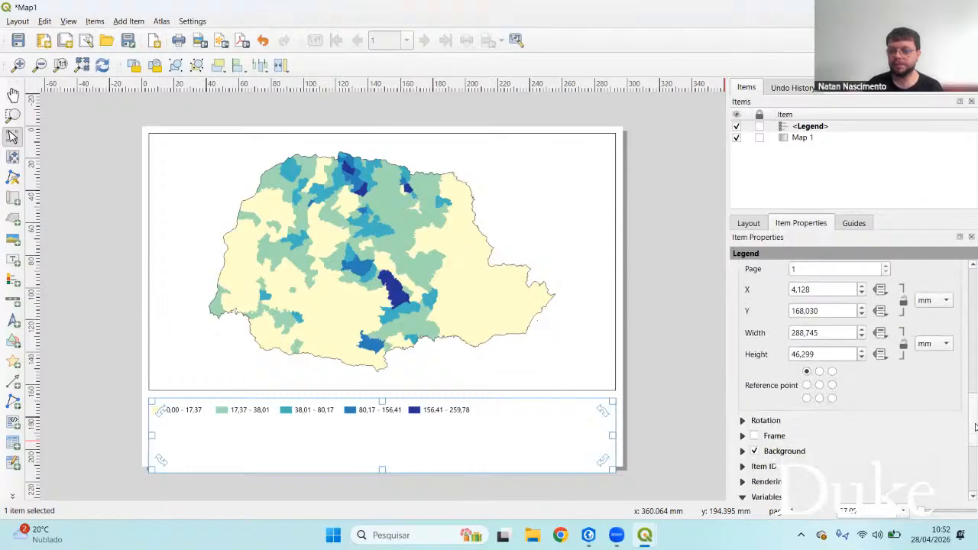
left_click(819, 386)
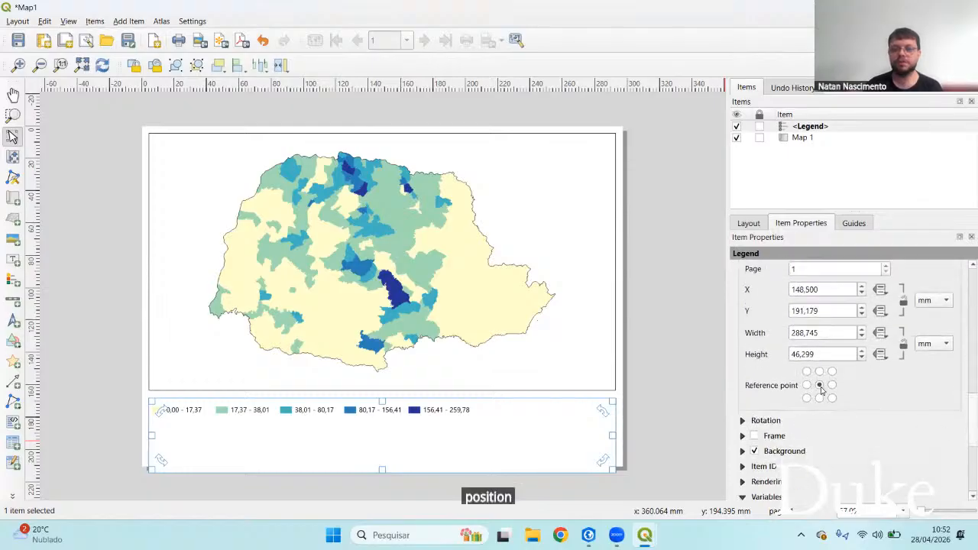
scroll(876, 402, "up", 2)
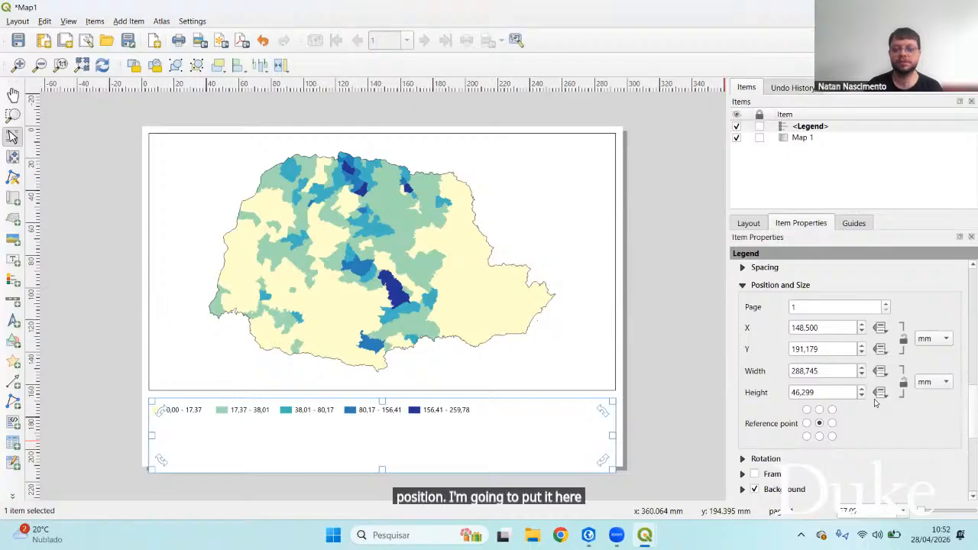
left_click_drag(974, 409, 974, 381)
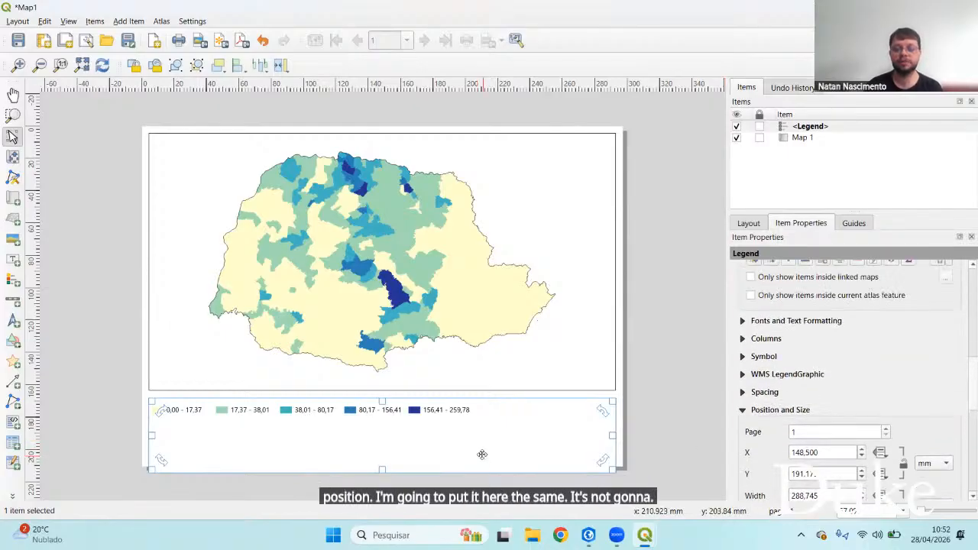
Shrink the legend box to a single row about 205 mm wide and centre it horizontally below the map frame
left_click_drag(383, 468, 389, 418)
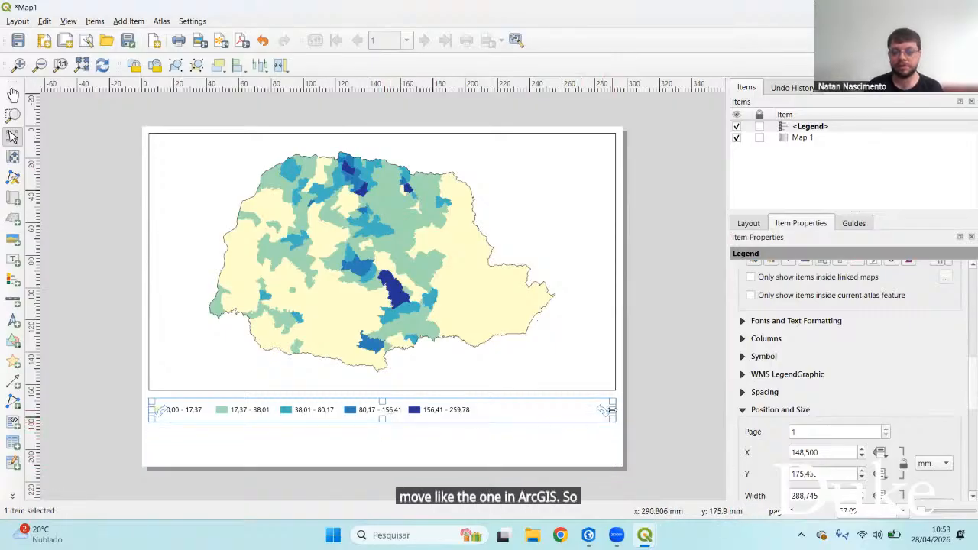
left_click_drag(613, 410, 475, 410)
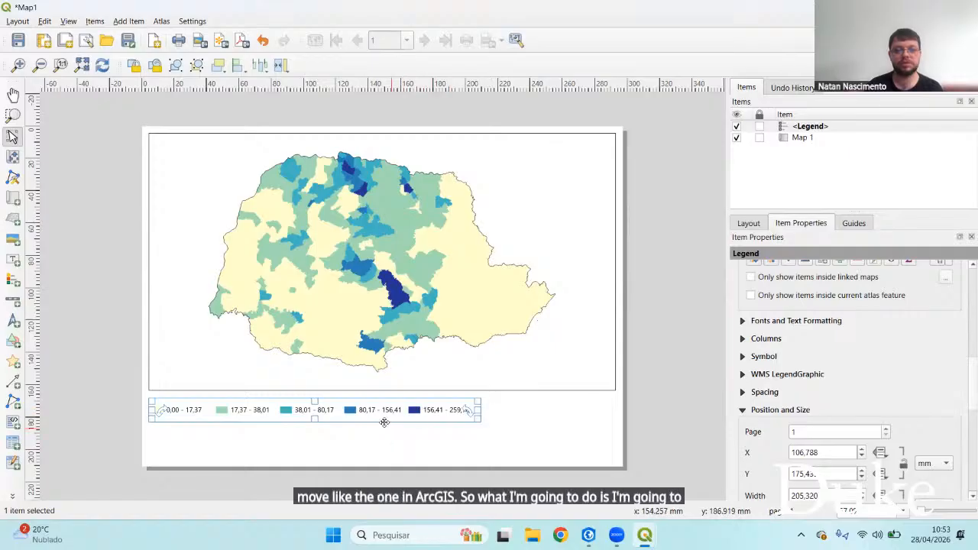
left_click_drag(385, 412, 452, 423)
left_click(447, 455)
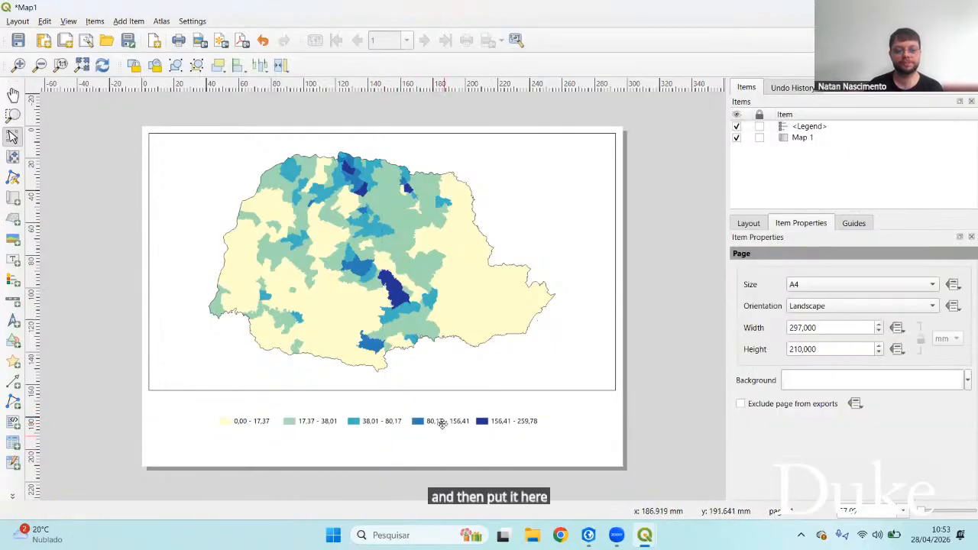
left_click(436, 422)
left_click_drag(436, 421, 436, 424)
left_click(458, 463)
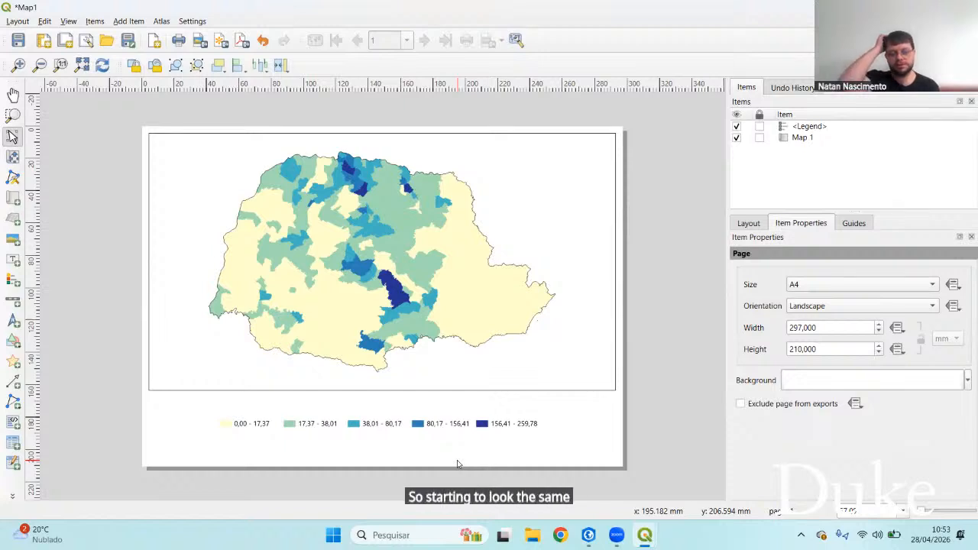
Draw a rectangle shape about 6.9 mm wide and 3.8 mm high over the 17,37 - 38,01 legend swatch
left_click(433, 425)
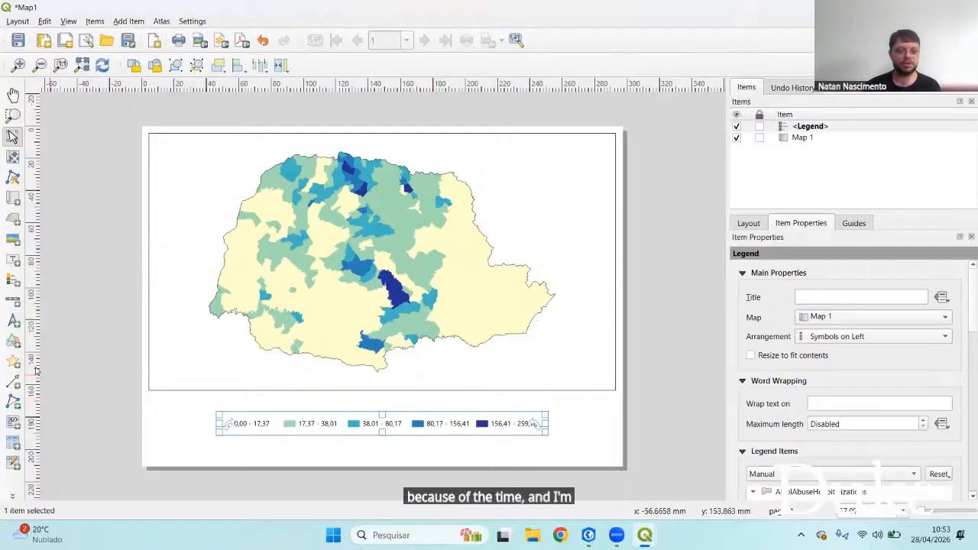
left_click(14, 342)
left_click(61, 339)
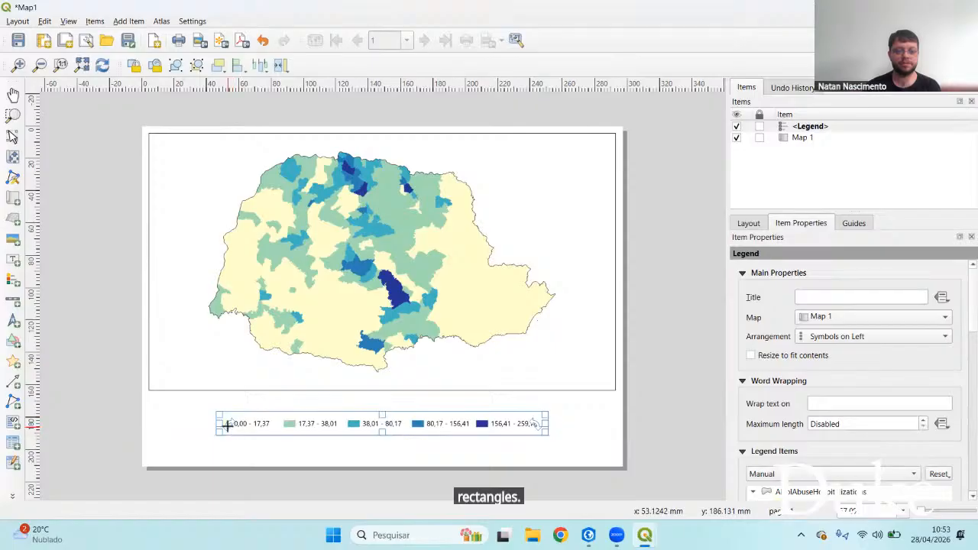
scroll(232, 430, "up", 3)
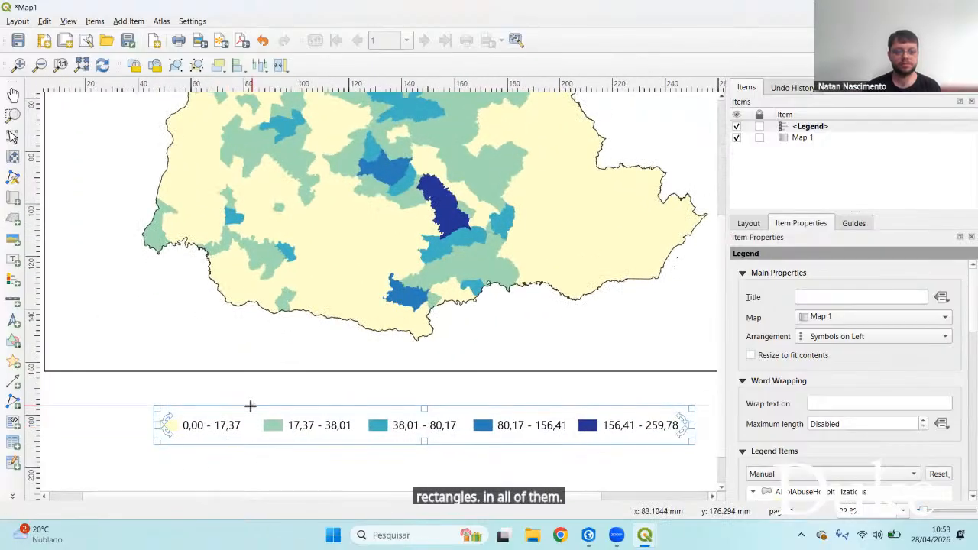
scroll(249, 405, "up", 2)
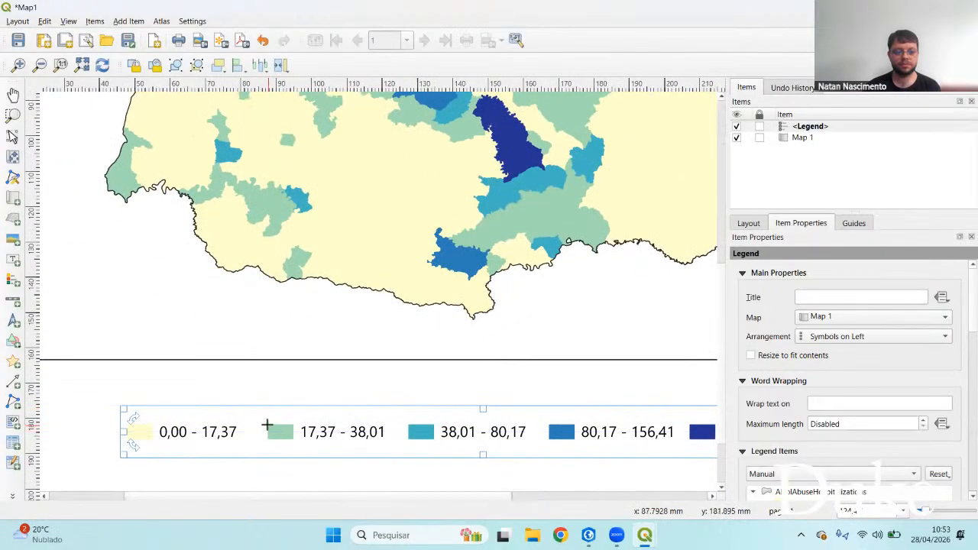
left_click_drag(267, 425, 291, 435)
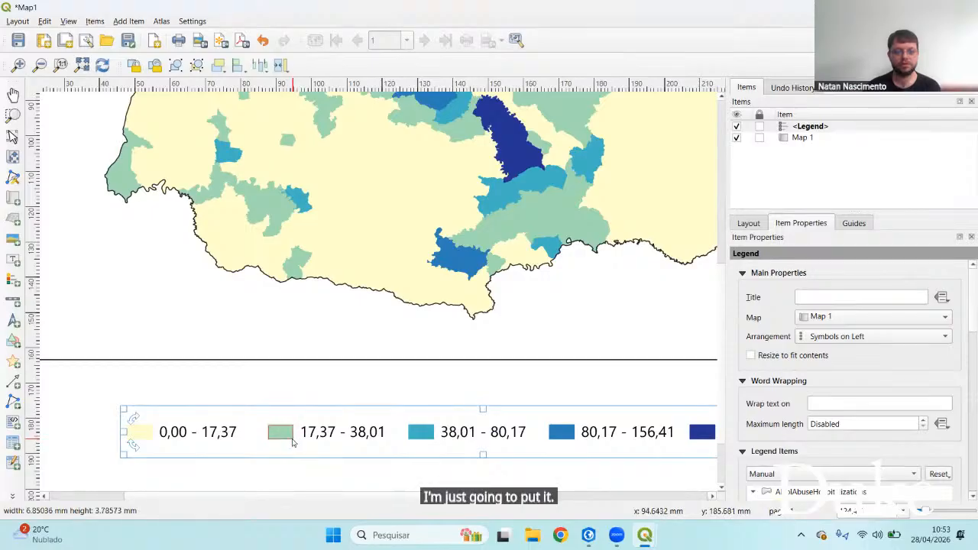
left_click(310, 480)
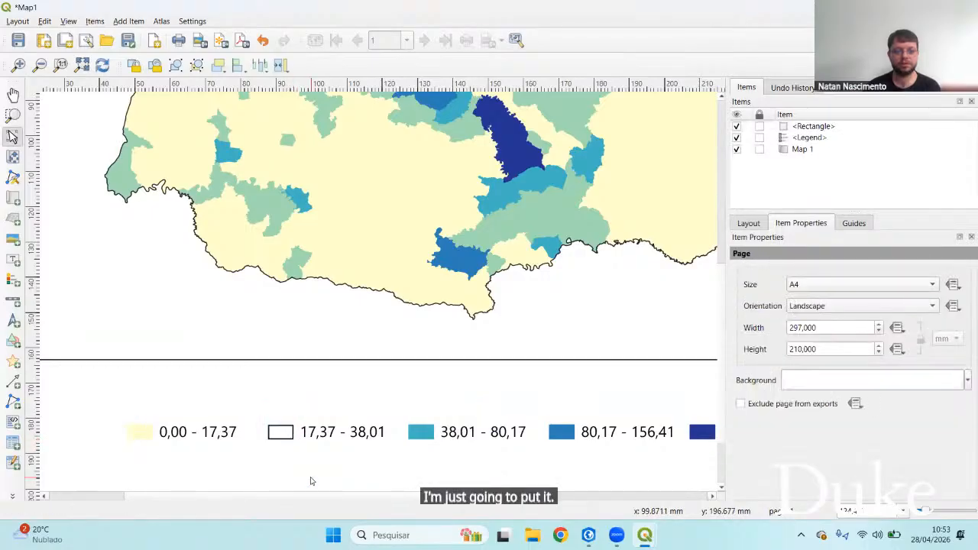
Set the rectangle's simple fill style to No Brush so only its outline is drawn
left_click(280, 432)
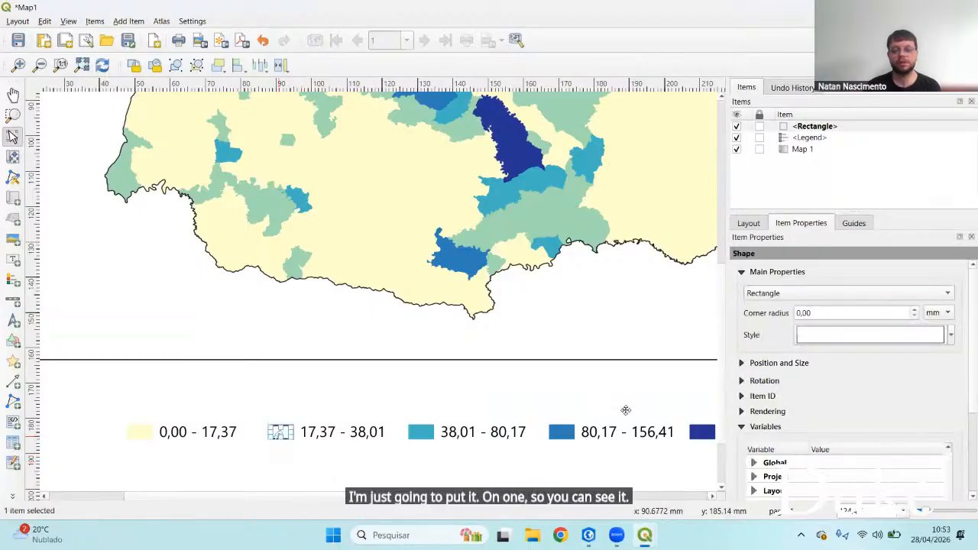
left_click(899, 341)
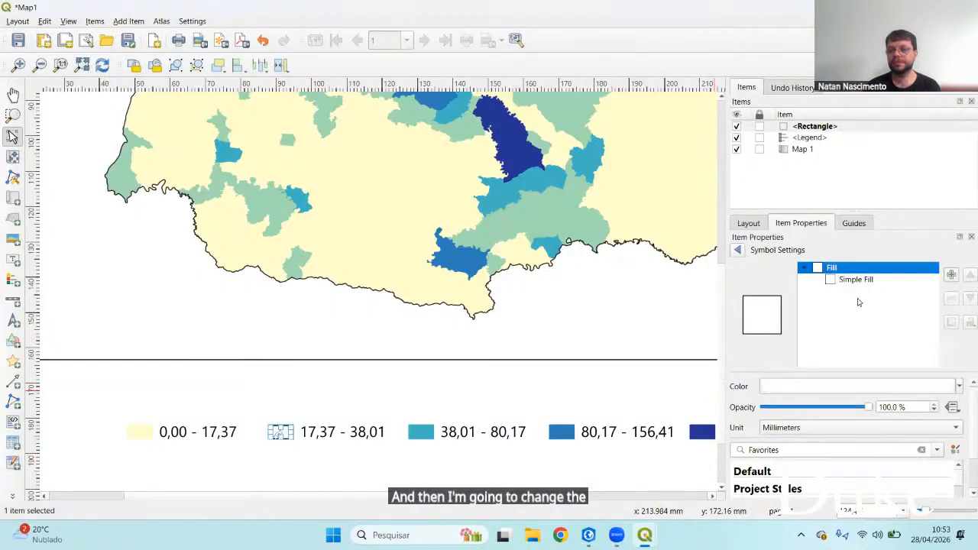
left_click(853, 281)
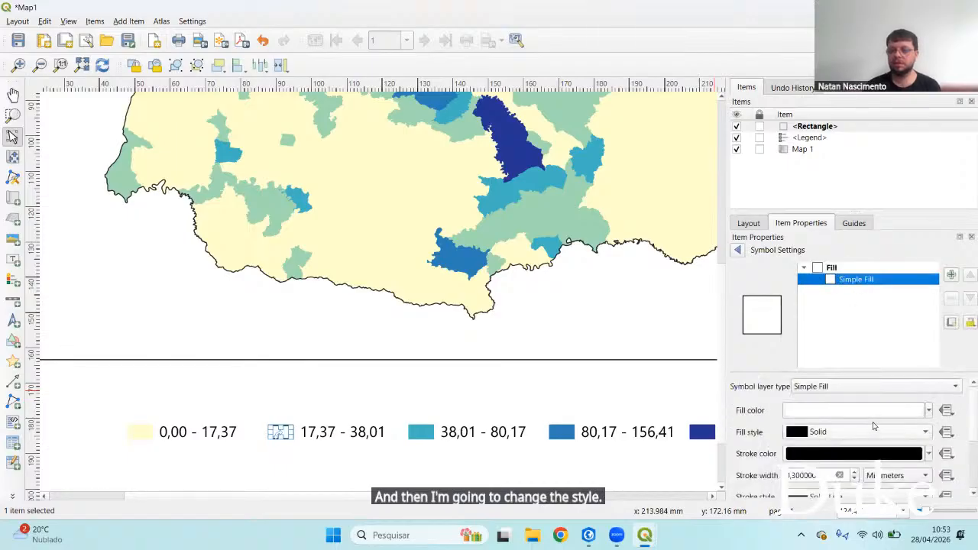
left_click(875, 432)
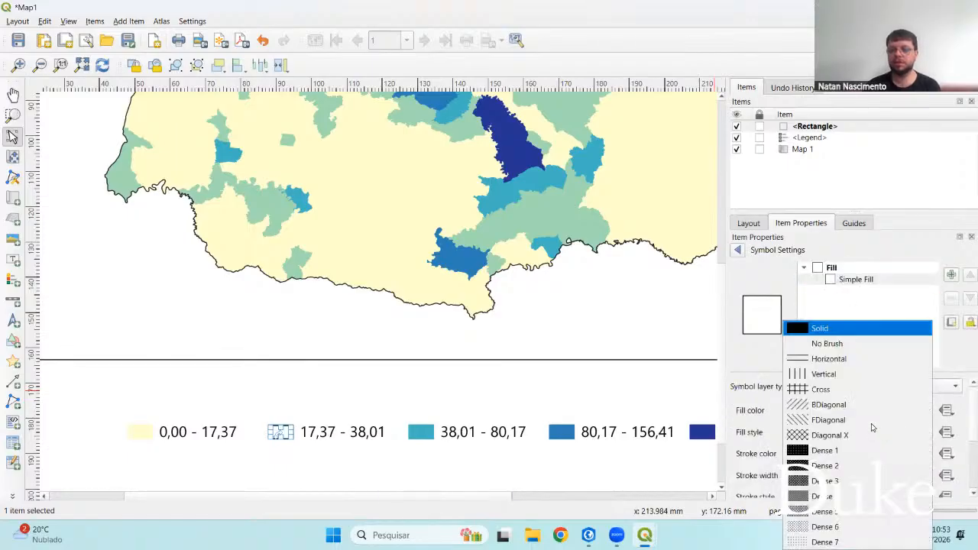
left_click(831, 344)
left_click(670, 475)
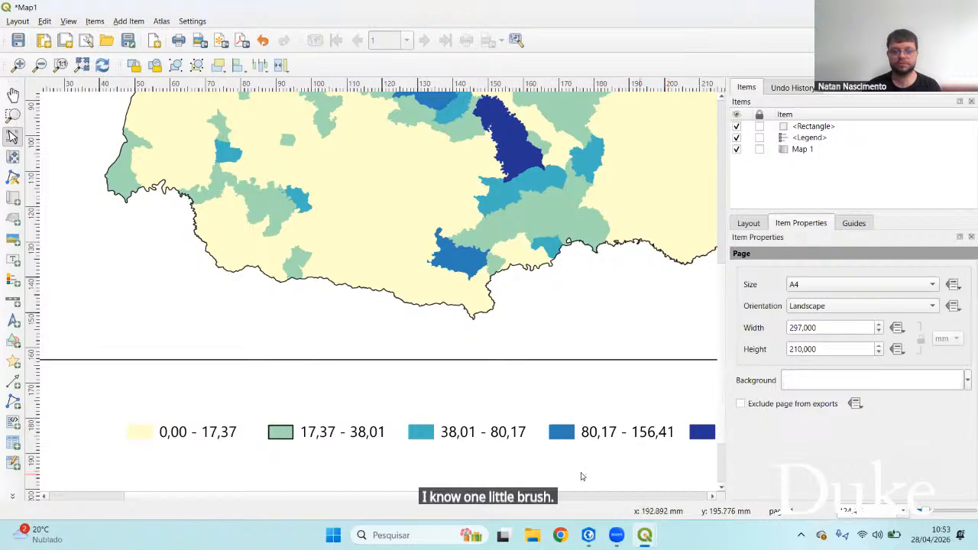
Move the outline rectangle from the 17,37 - 38,01 swatch onto the first legend swatch, 0,00 - 17,37
scroll(582, 476, "down", 1)
scroll(581, 476, "down", 4)
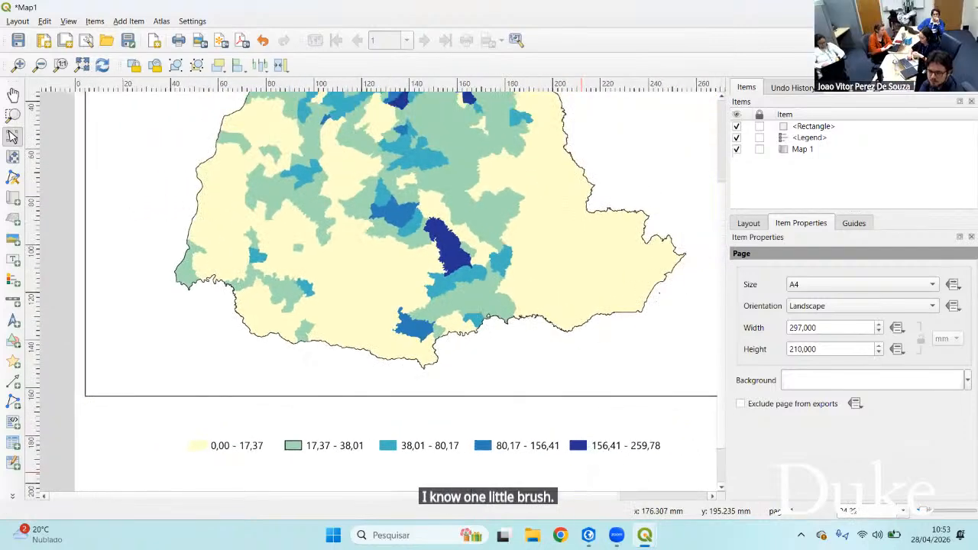
left_click(297, 445)
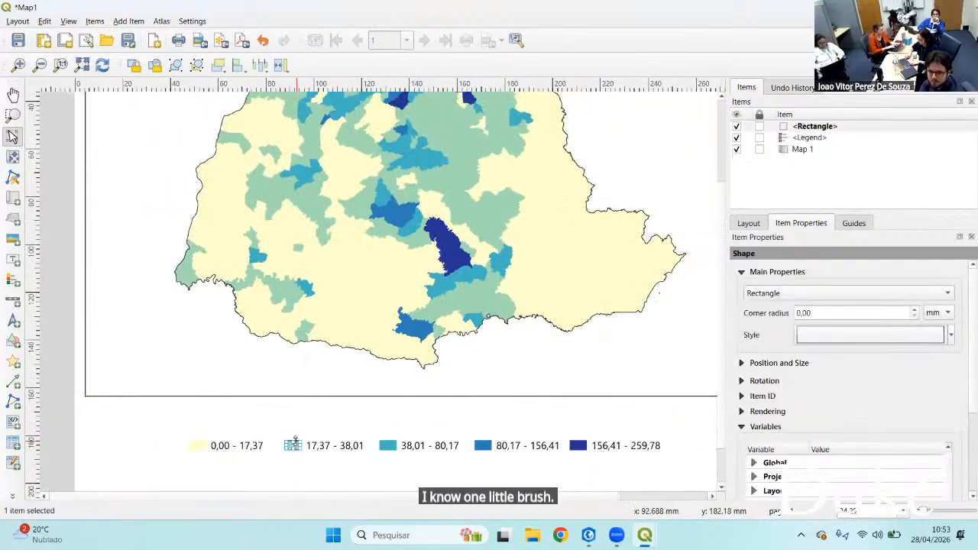
scroll(298, 446, "up", 2)
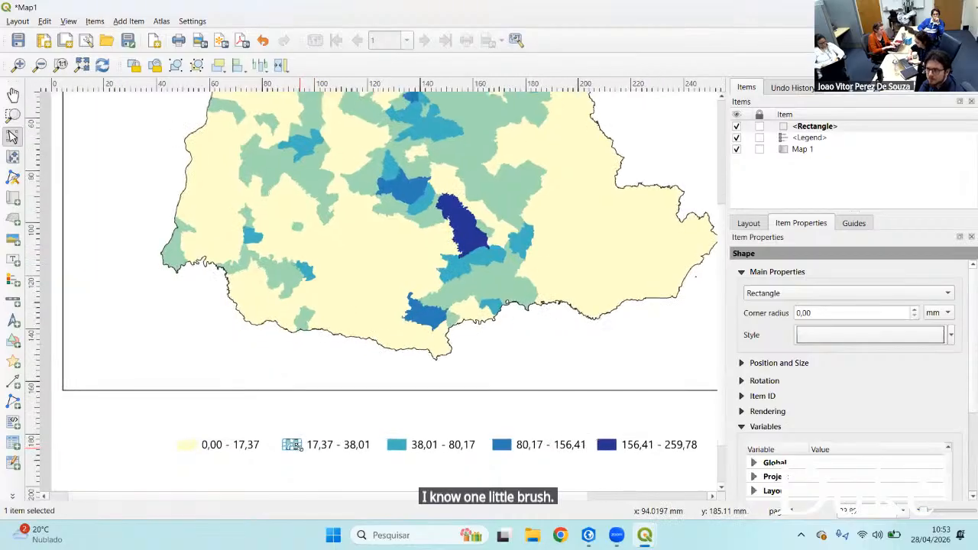
scroll(291, 445, "up", 2)
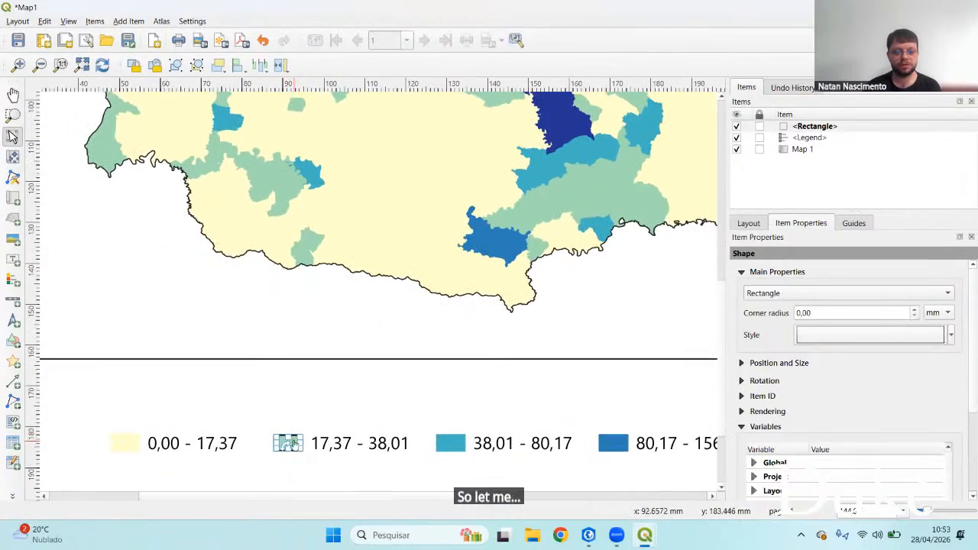
scroll(294, 444, "up", 3)
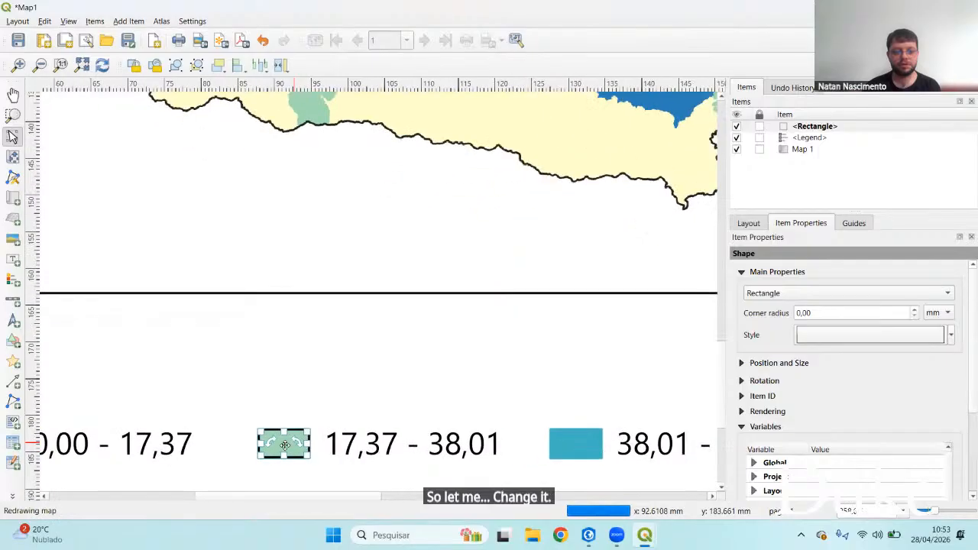
left_click_drag(282, 442, 93, 441)
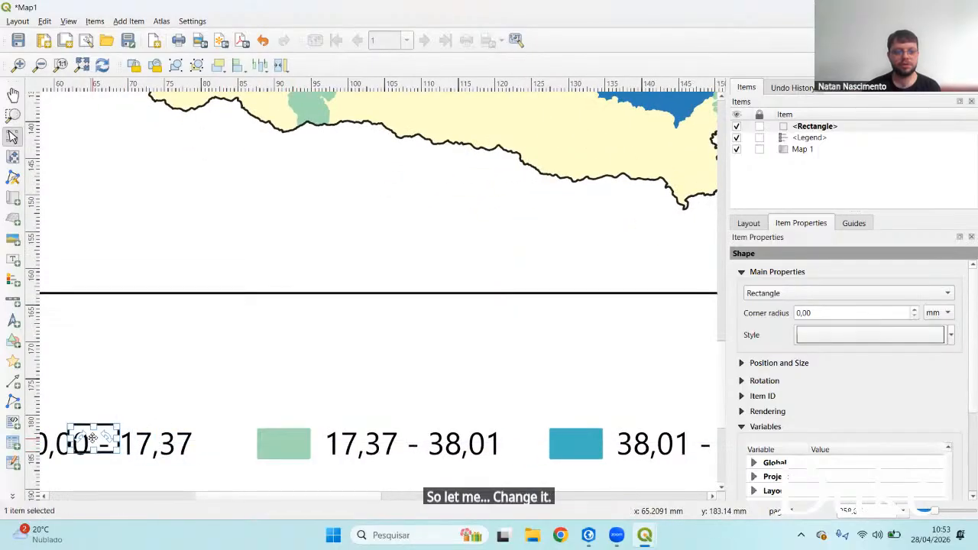
left_click_drag(195, 496, 163, 496)
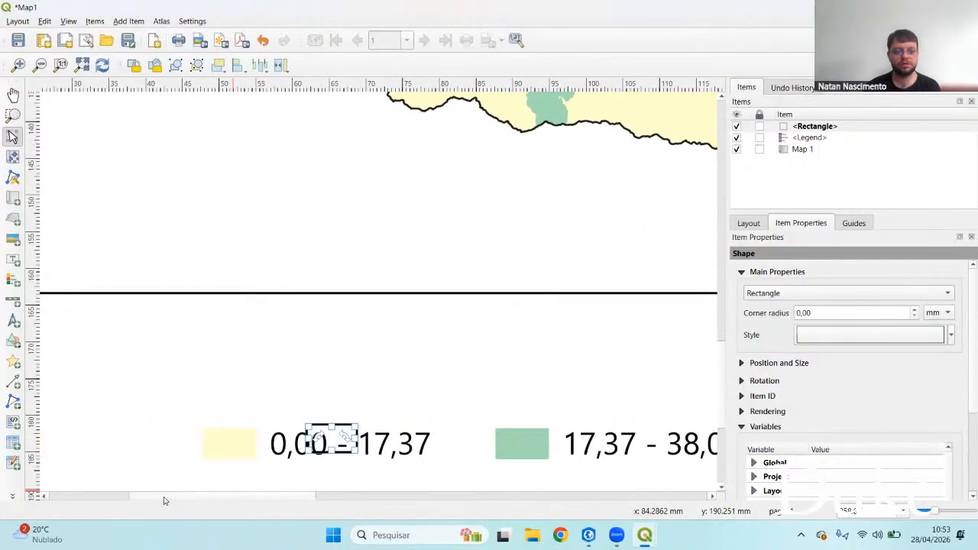
left_click_drag(279, 440, 230, 441)
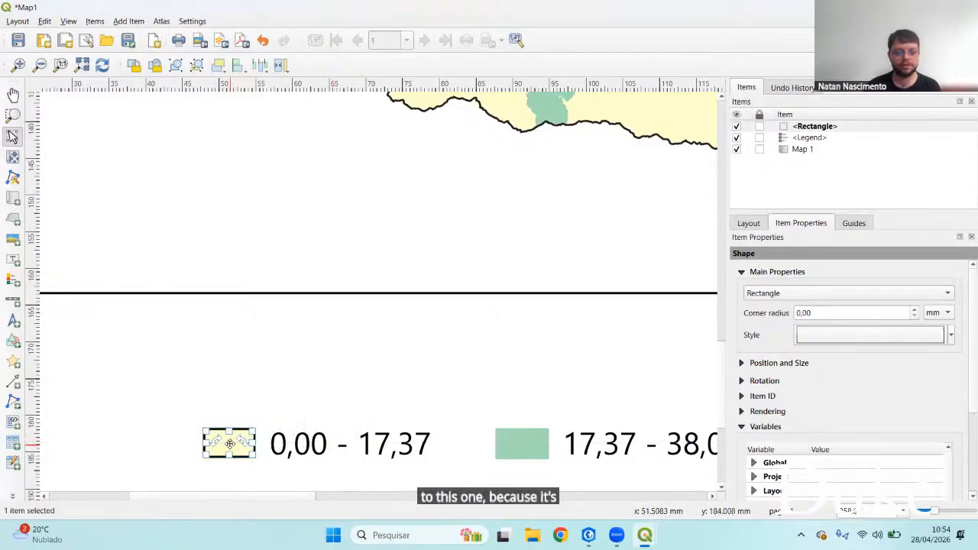
scroll(229, 444, "down", 3)
scroll(231, 446, "down", 5)
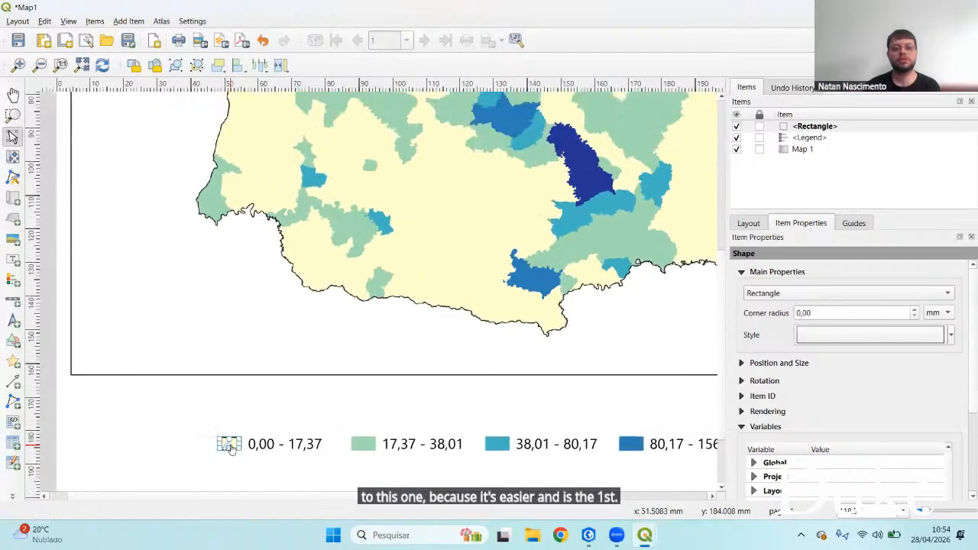
left_click(247, 456)
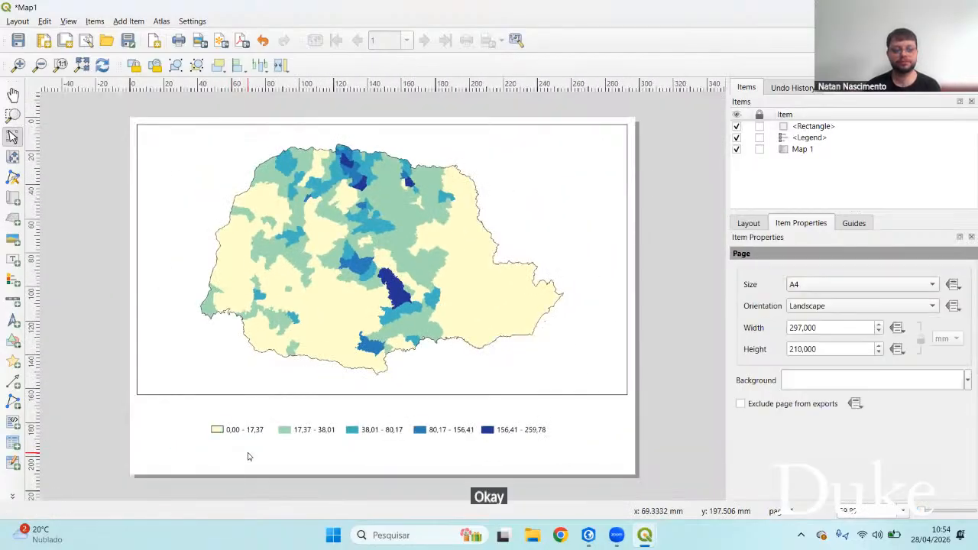
Select the legend together with its outline rectangle and shift both slightly down, leaving more space beneath the map
left_click_drag(546, 464, 355, 445)
left_click_drag(158, 409, 573, 454)
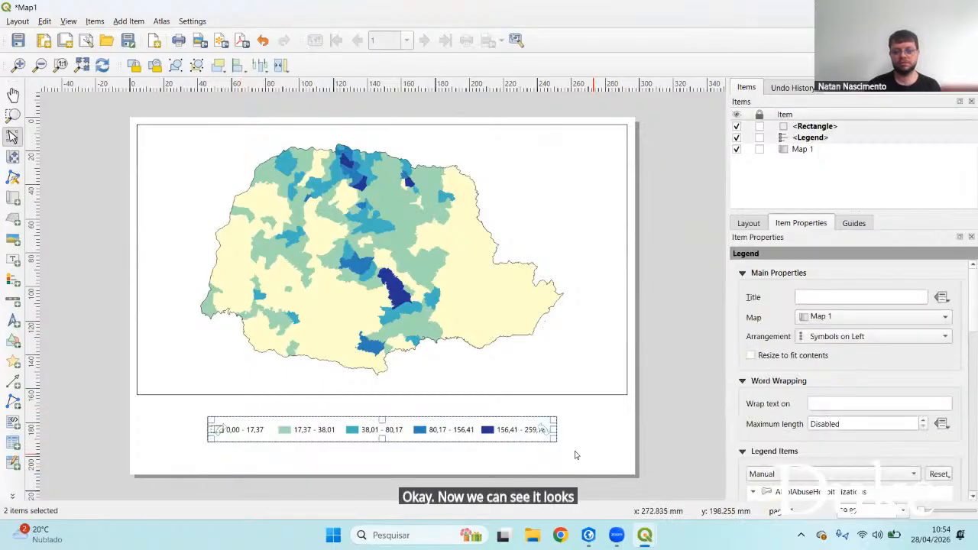
left_click_drag(503, 431, 502, 438)
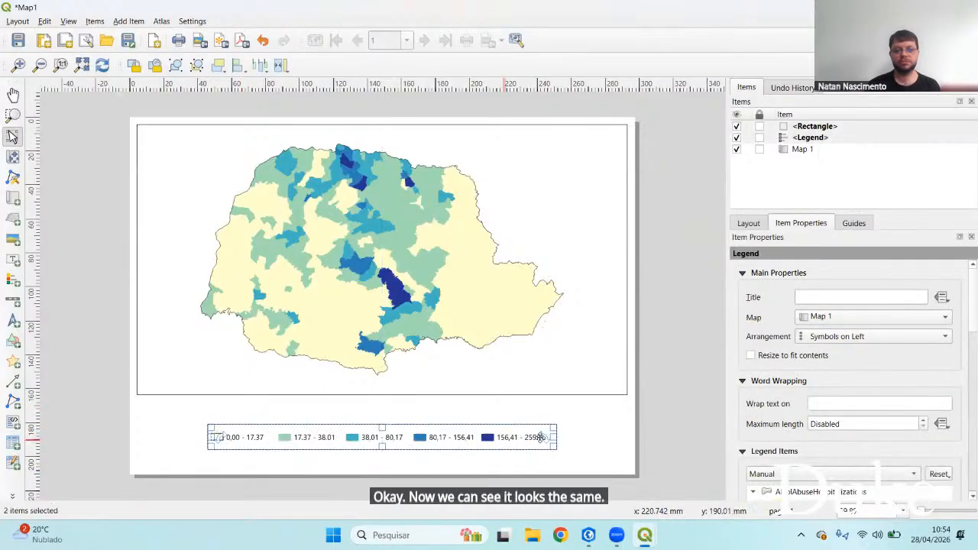
left_click(662, 432)
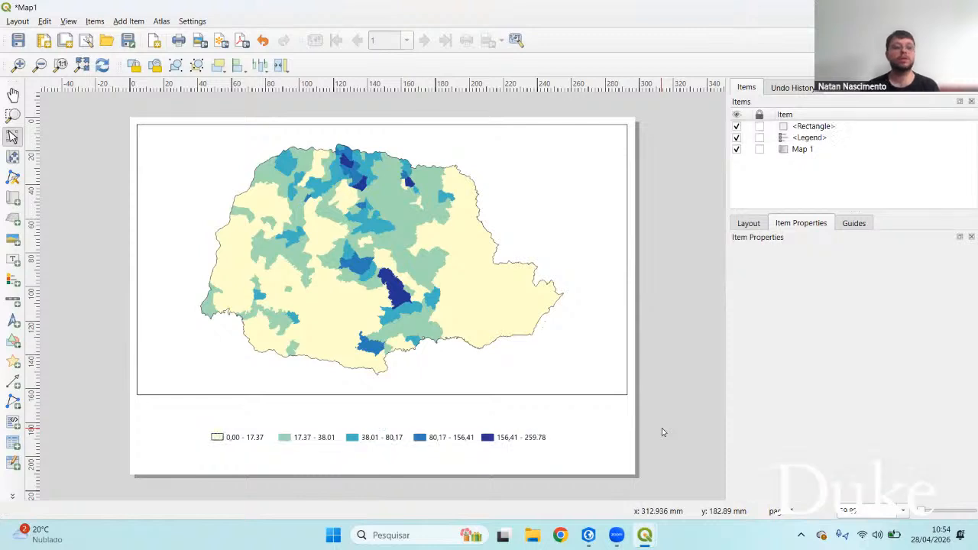
Add a wide label between the map frame and the legend with the text "Alcohol Abuse Hospitalization"
left_click(13, 260)
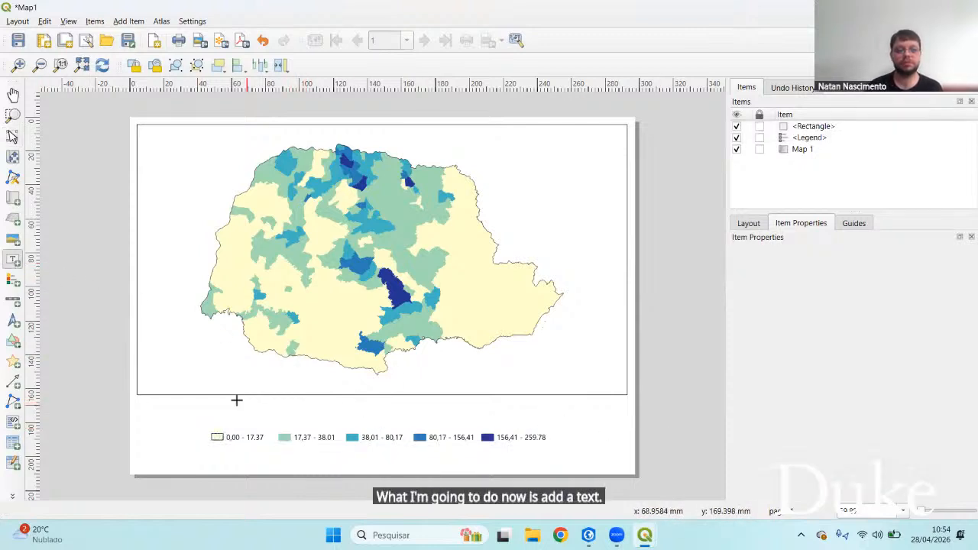
left_click_drag(210, 401, 555, 418)
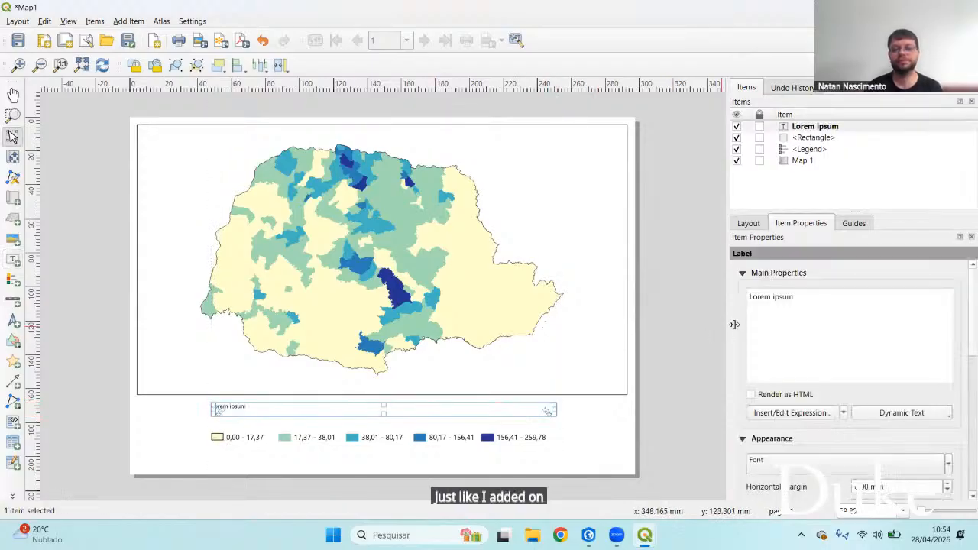
left_click_drag(868, 301, 724, 300)
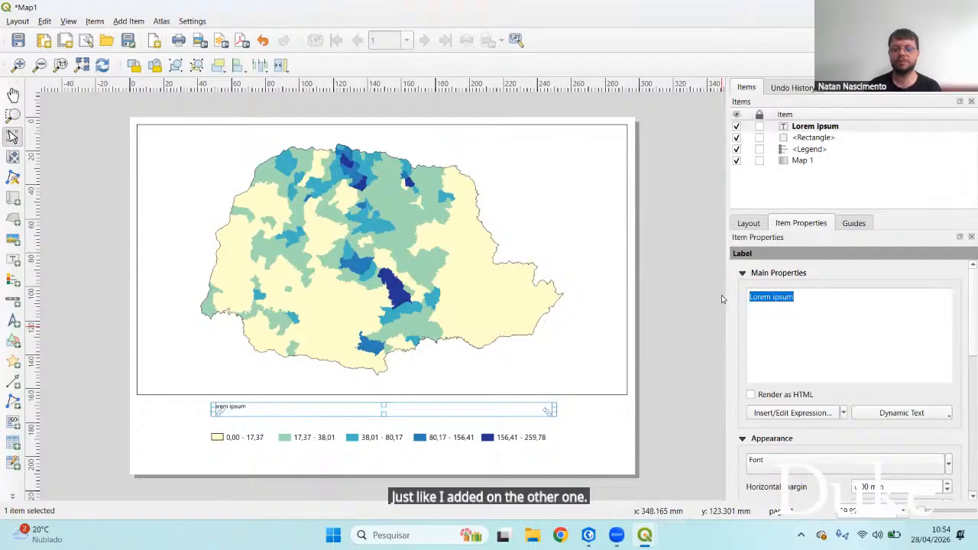
type("Alco")
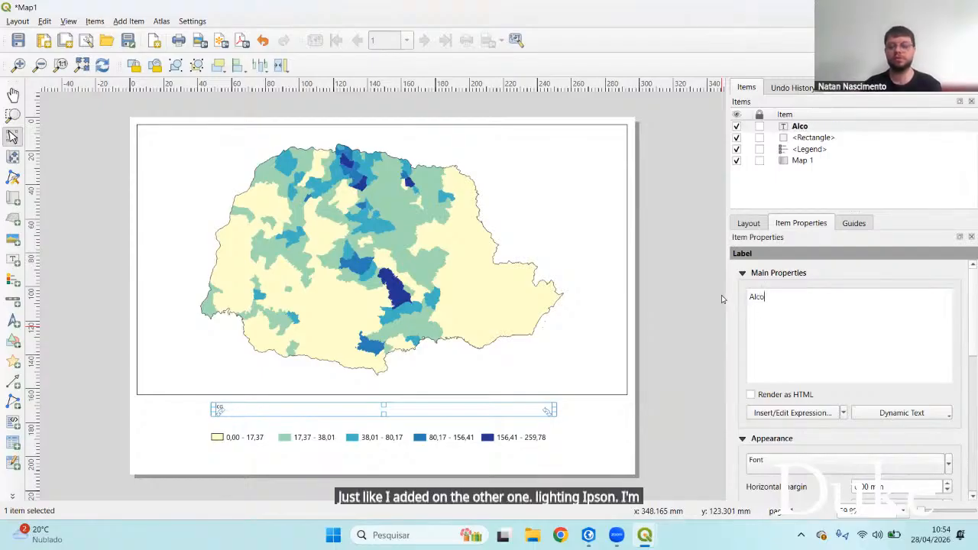
type("hol Abuse ")
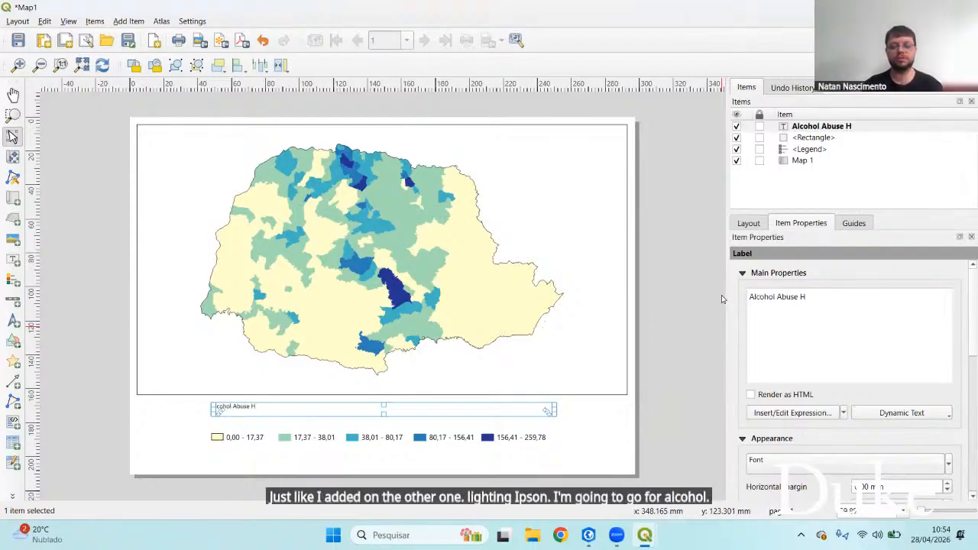
type("Hospitalization")
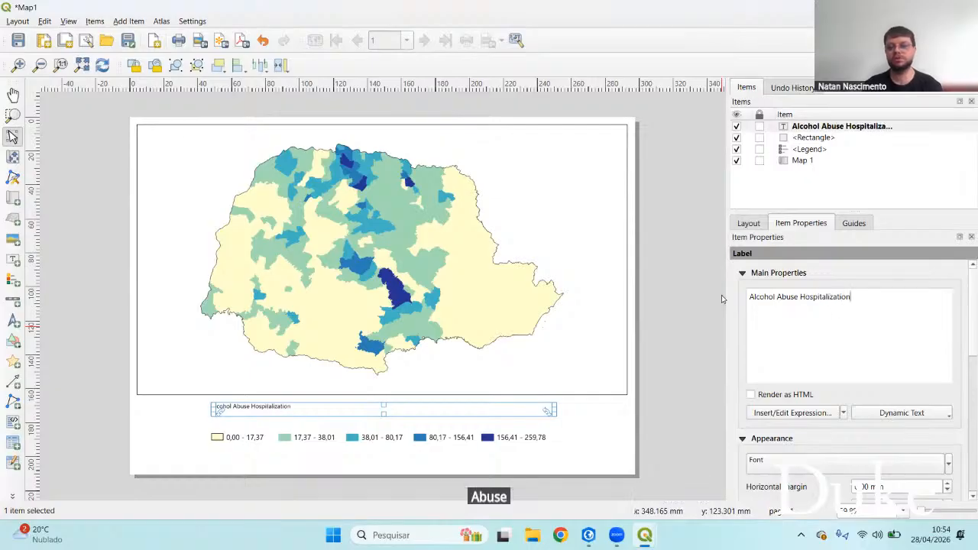
Set the label's font size to 21 points, trying 28 and 22 first
scroll(825, 447, "down", 2)
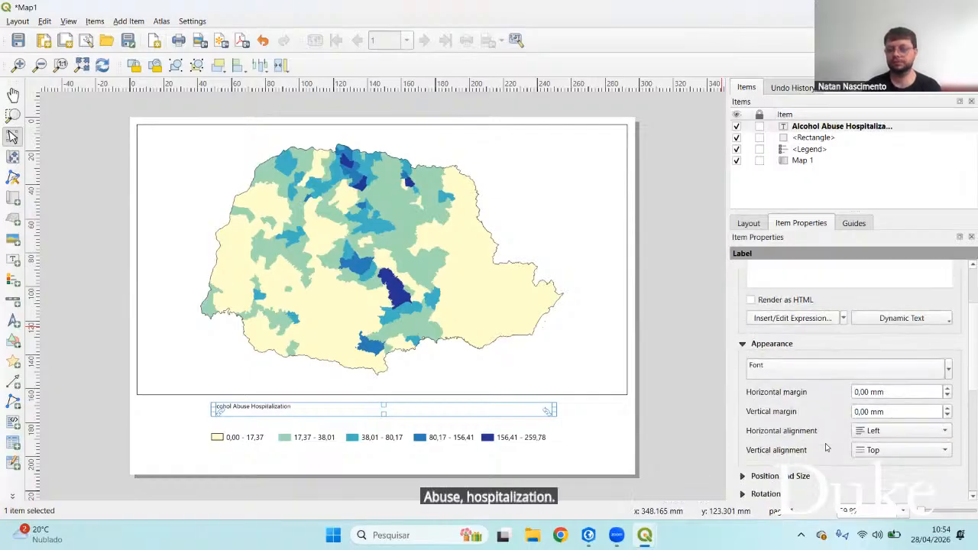
left_click(815, 378)
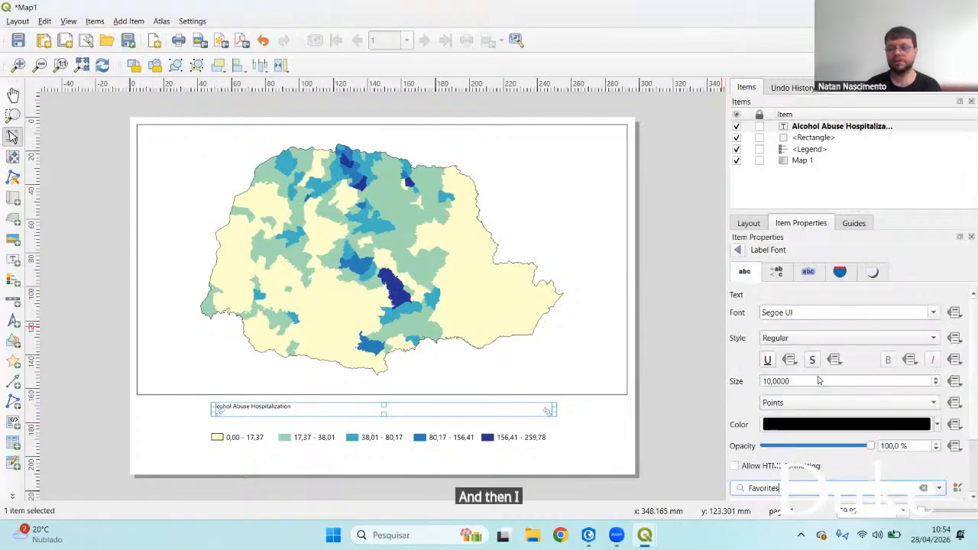
double_click(766, 382)
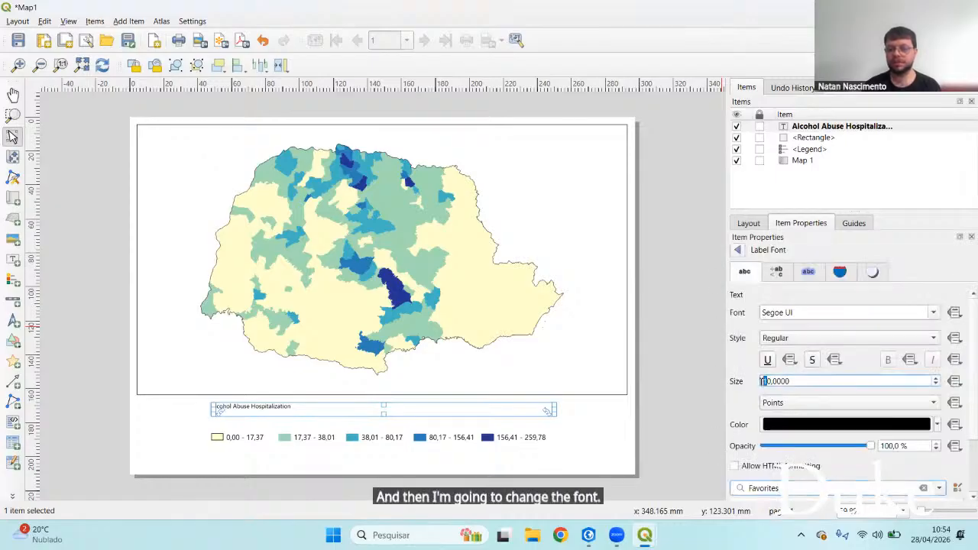
key("BackSpace")
type("2")
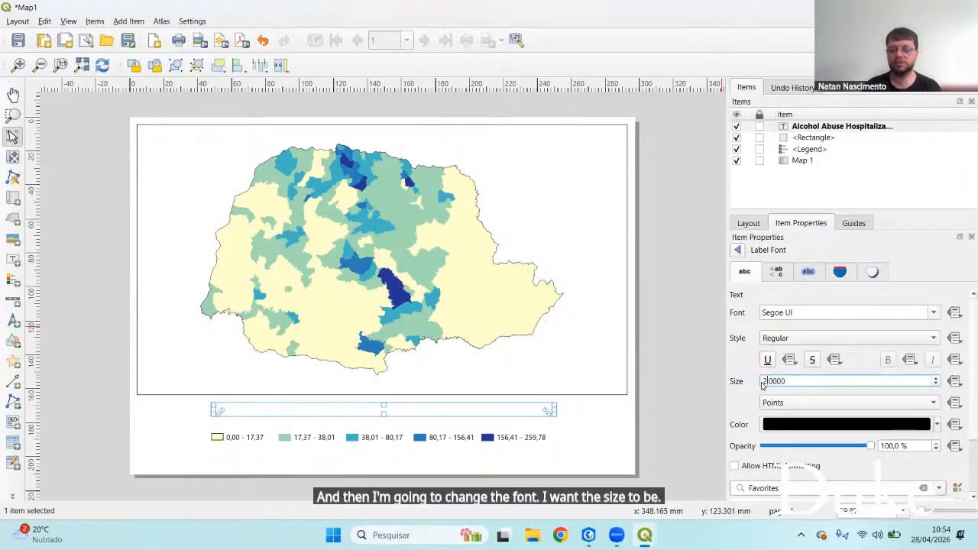
type("8")
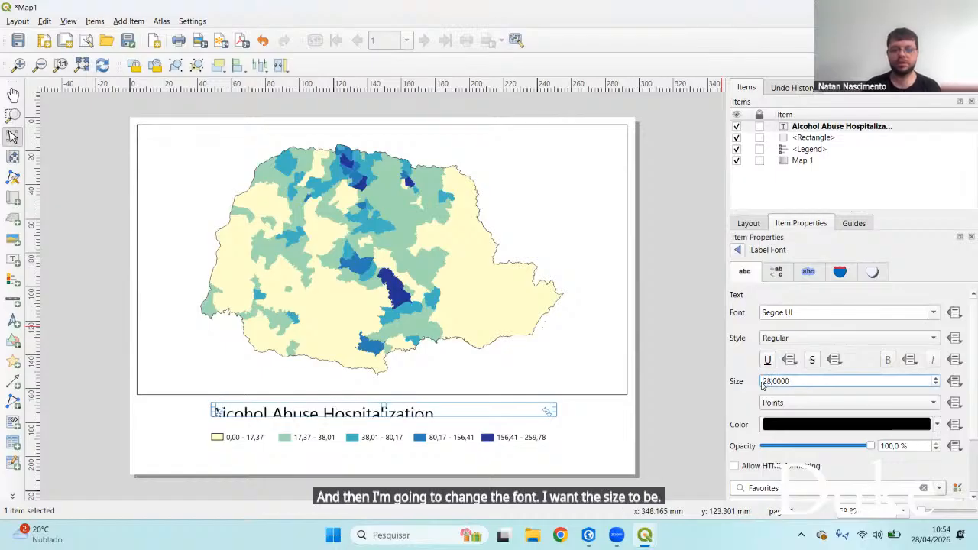
key("BackSpace")
type("2")
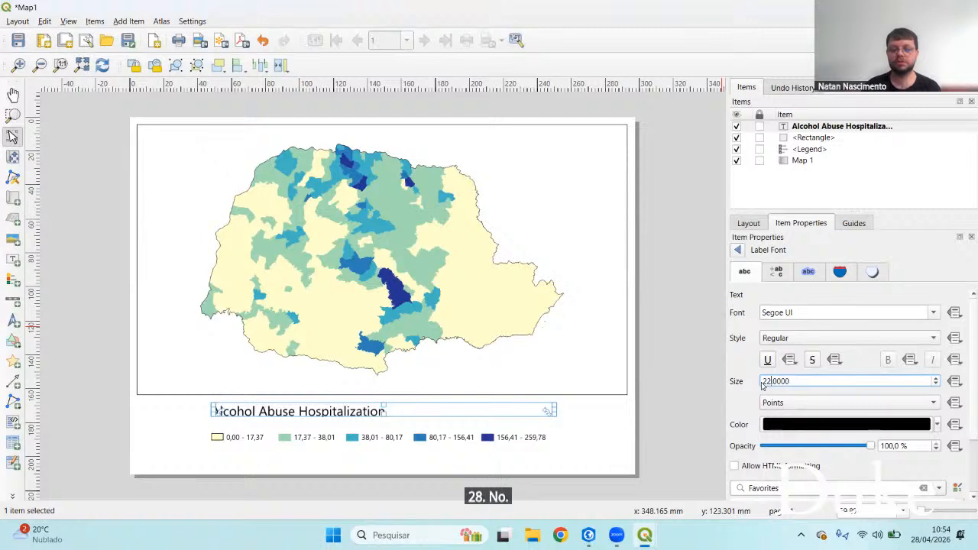
key("BackSpace")
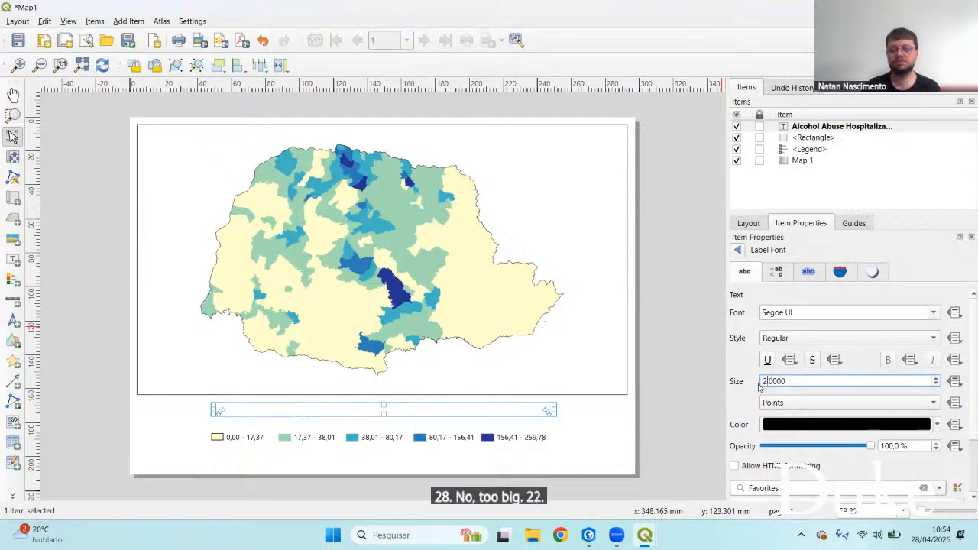
type("1")
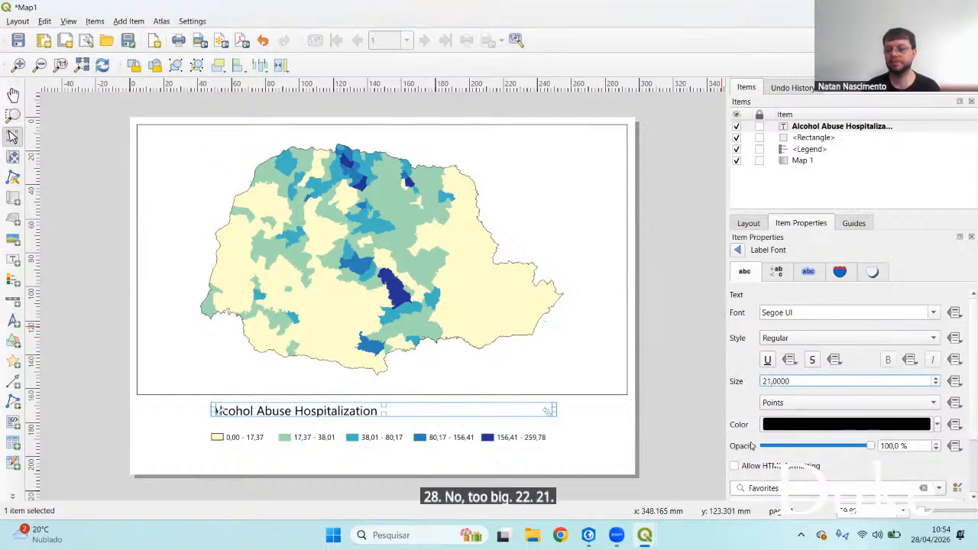
scroll(756, 429, "down", 1)
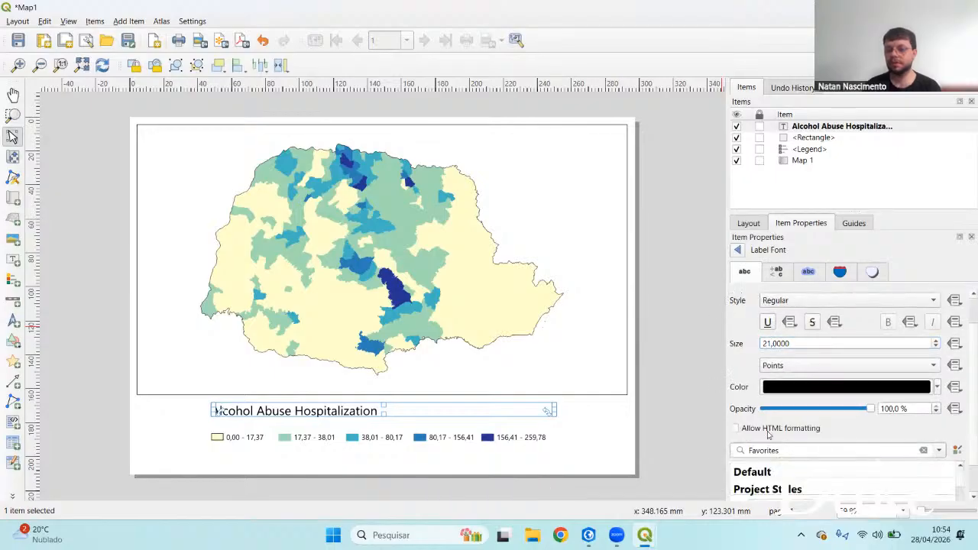
scroll(856, 433, "down", 1)
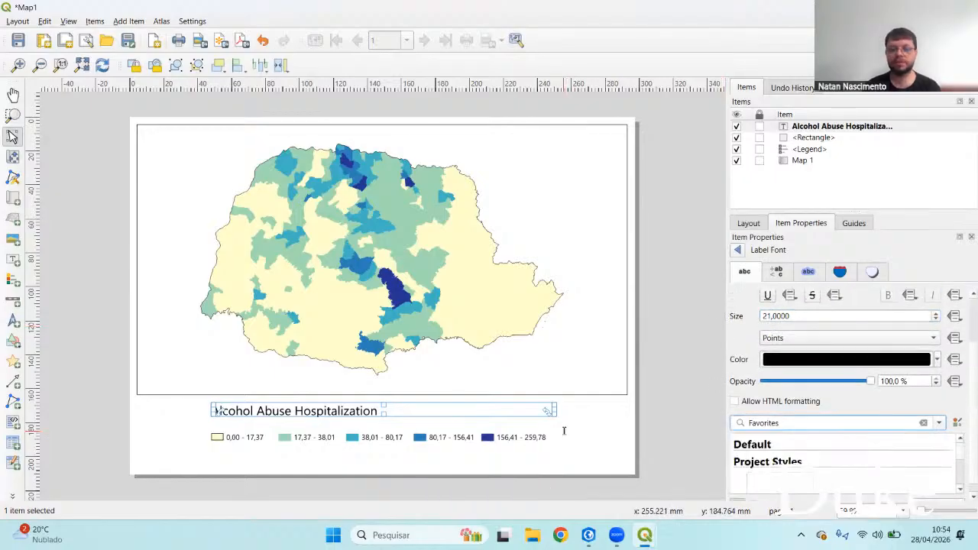
Narrow the Alcohol Abuse Hospitalization label to fit its text and centre it above the legend
left_click(565, 429)
left_click(402, 412)
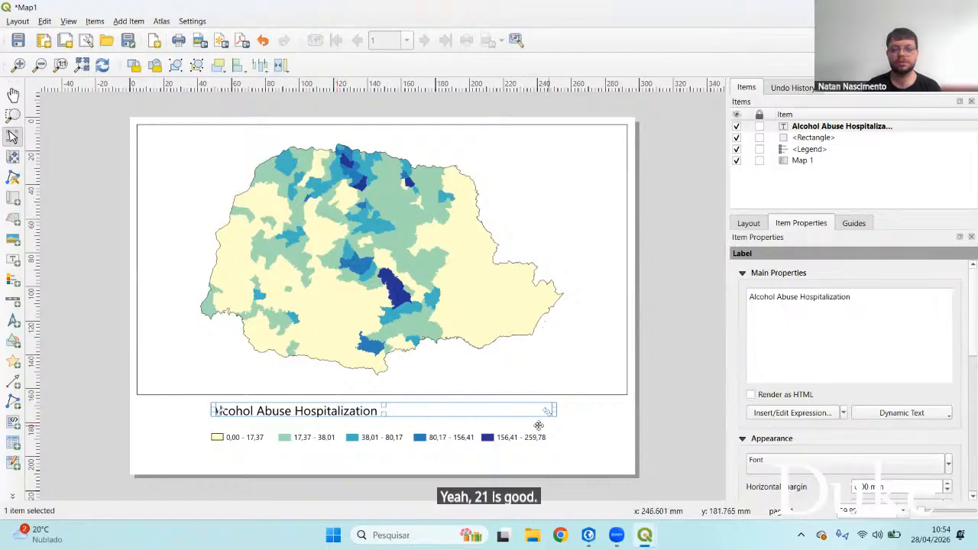
left_click_drag(552, 410, 427, 413)
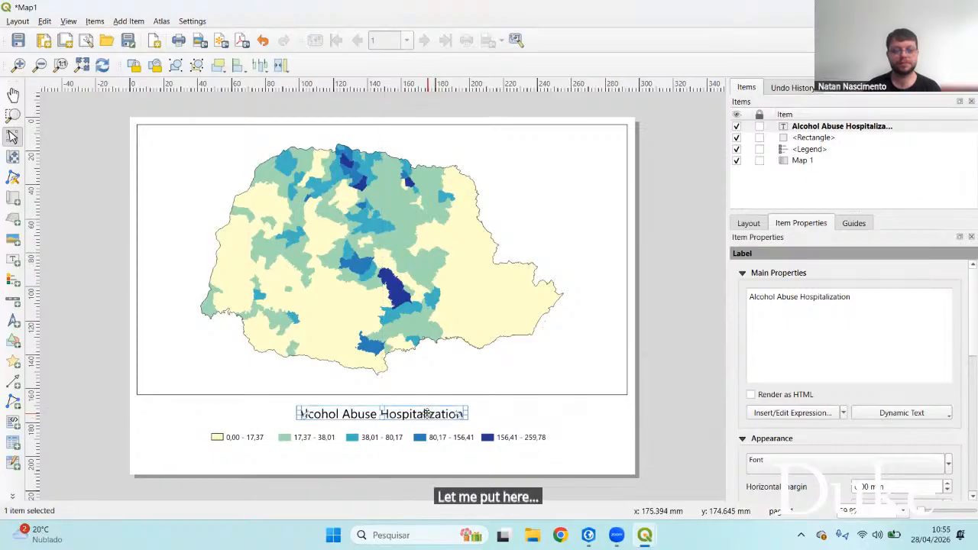
left_click(577, 432)
Select the legend together with its outline rectangle and move both about 5 mm down, away from the title label
left_click(479, 436)
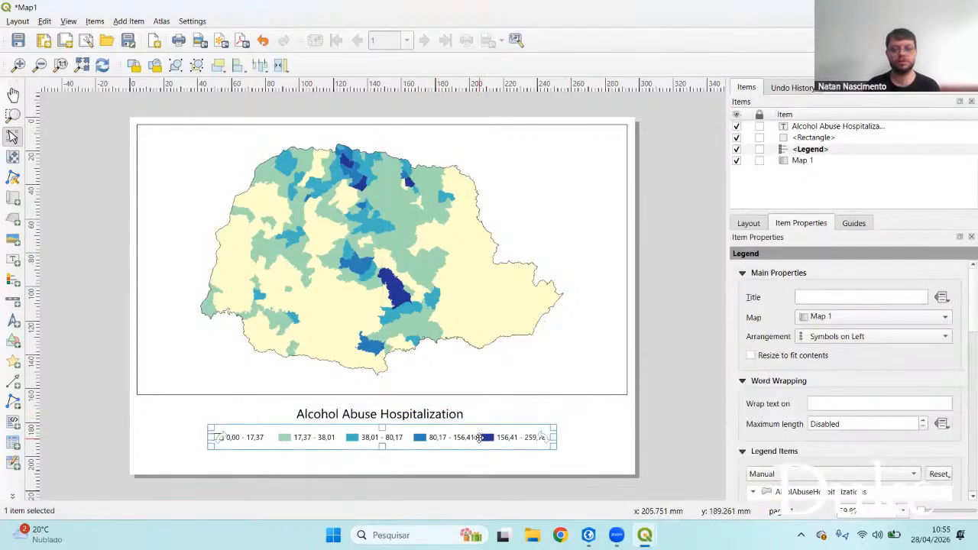
left_click(565, 470)
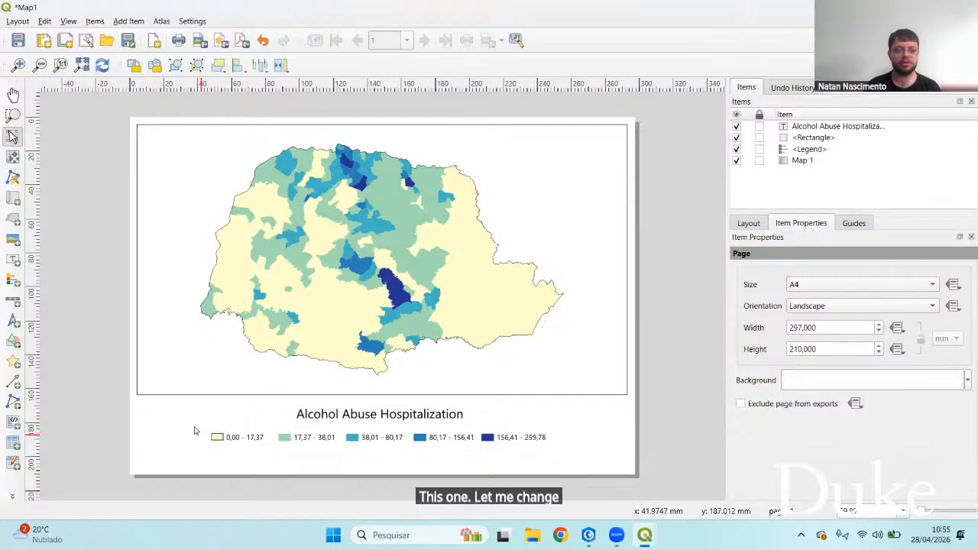
left_click_drag(191, 423, 592, 477)
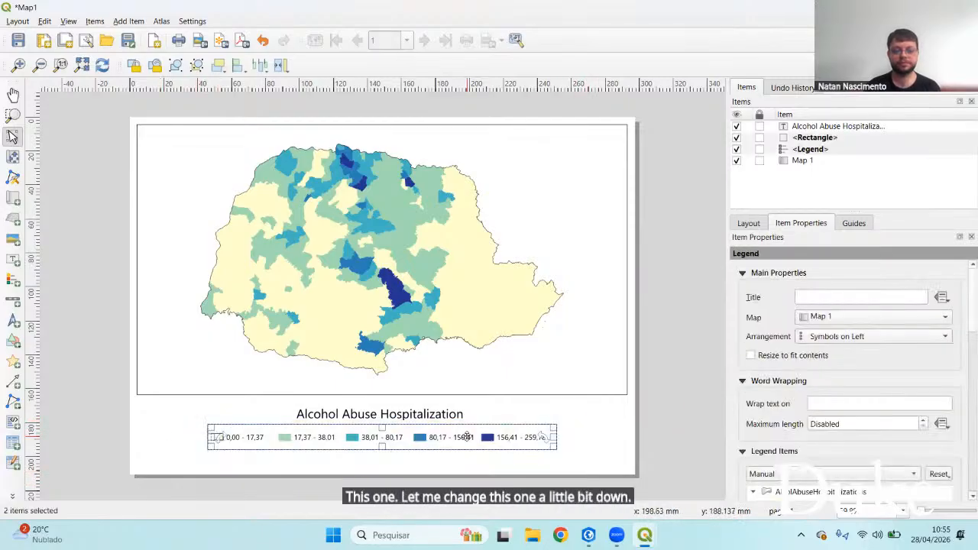
left_click_drag(467, 437, 526, 445)
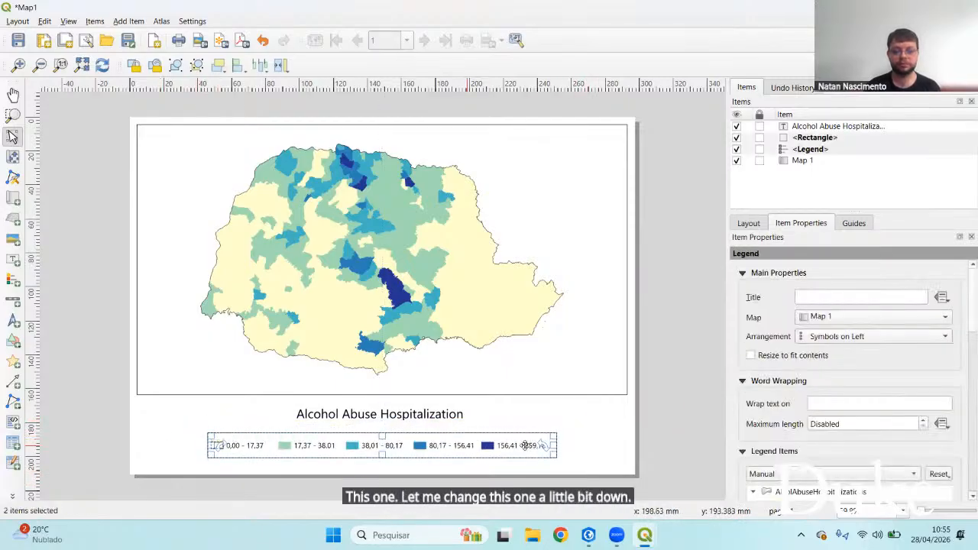
left_click(568, 449)
Paste a copy of the title label beside the original and delete the copy
left_click(404, 415)
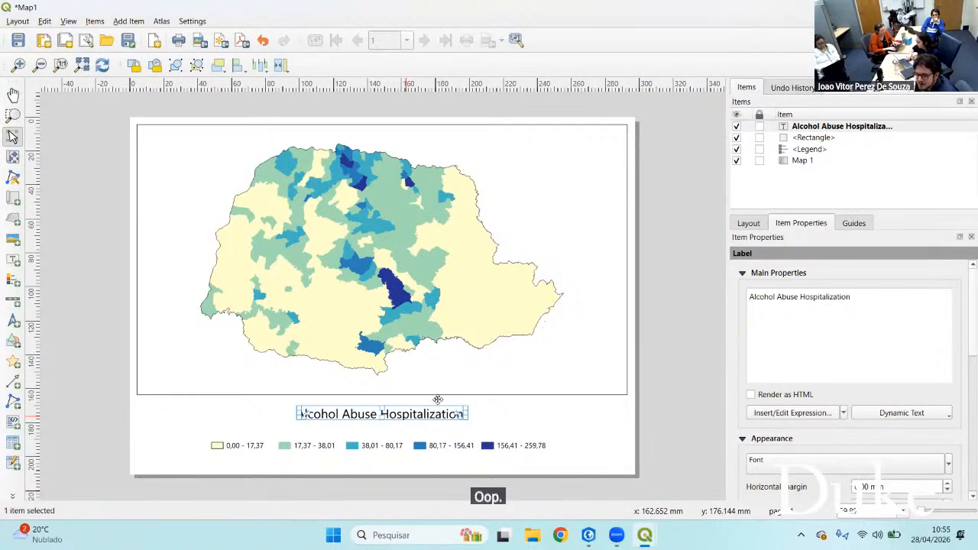
key("ctrl+v")
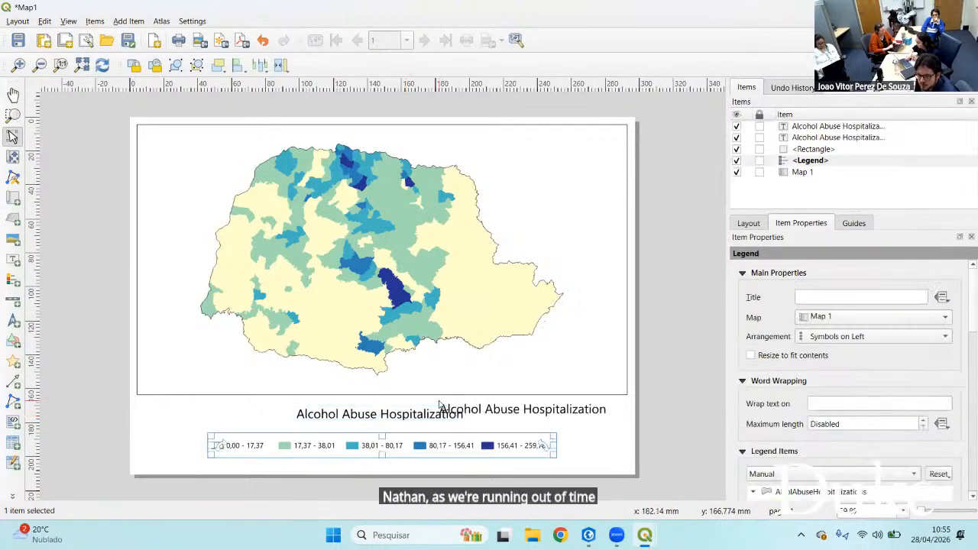
left_click(491, 409)
left_click_drag(491, 409, 490, 410)
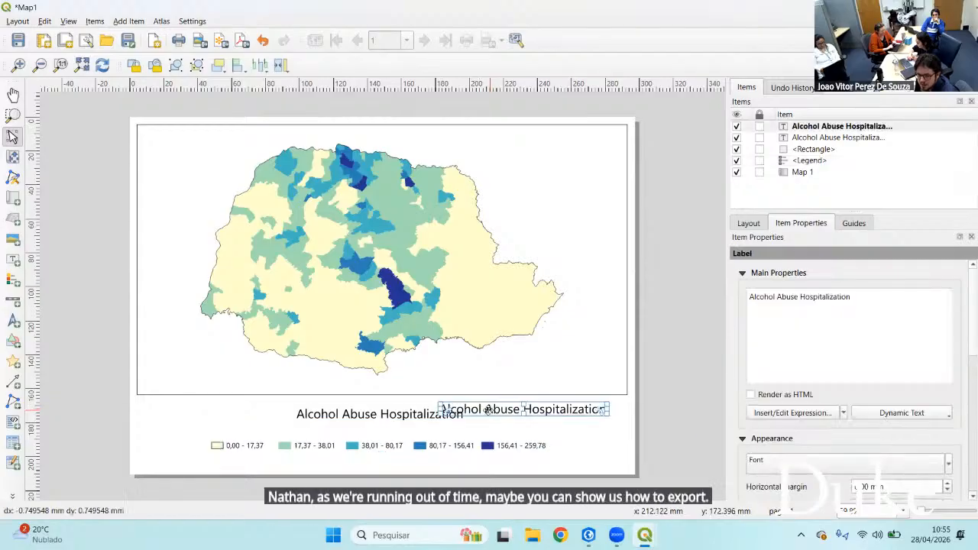
key("Delete")
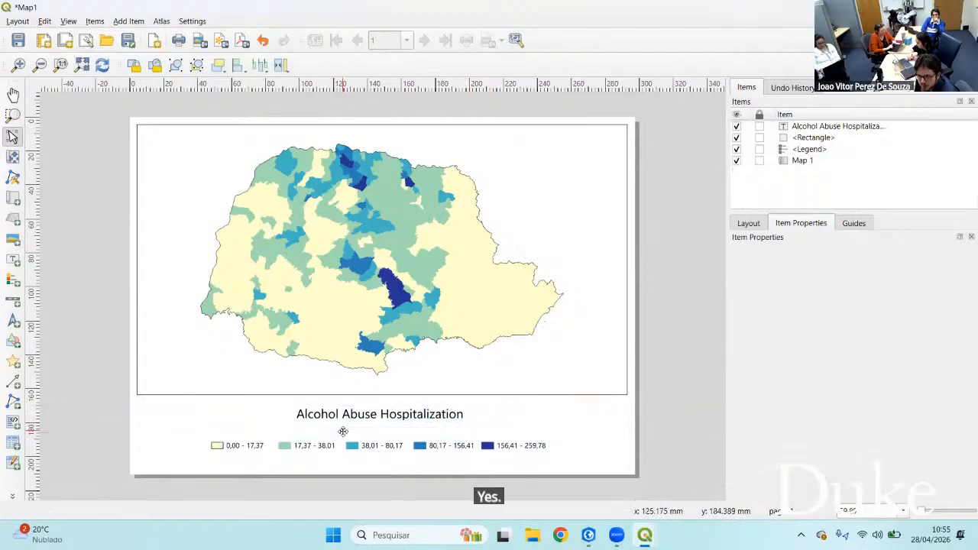
Move the legend and its outline rectangle about 5 mm back up, closer to the title label
left_click_drag(591, 473, 181, 424)
left_click_drag(332, 444, 333, 436)
left_click(646, 382)
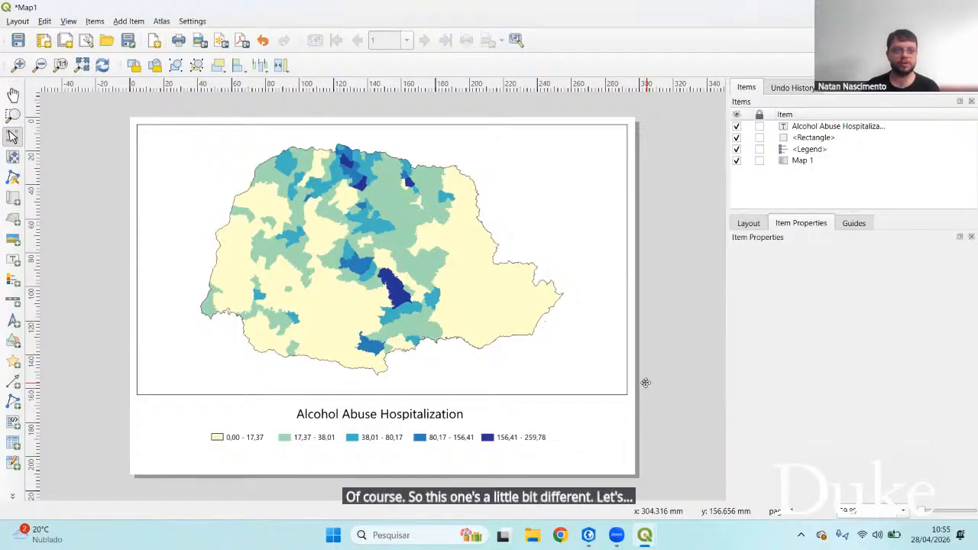
left_click(18, 20)
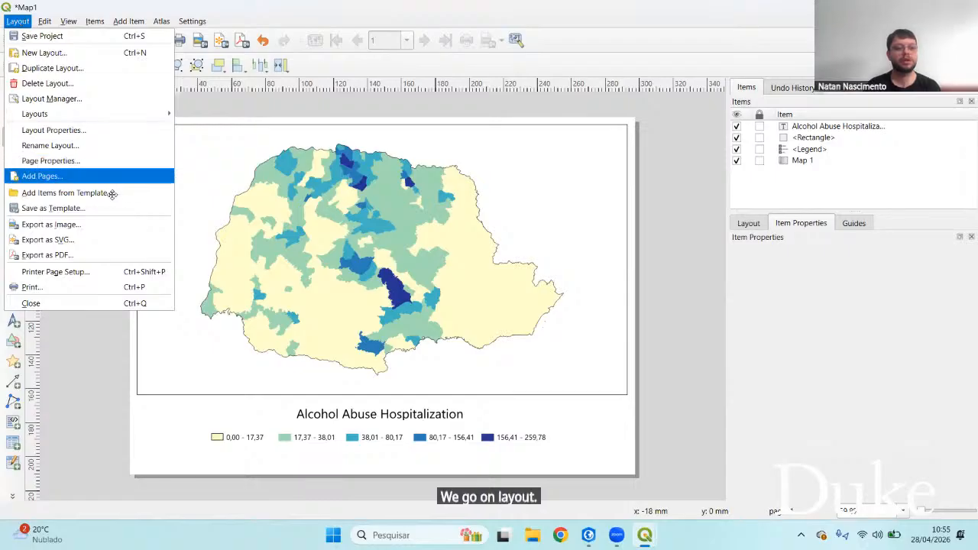
left_click(85, 227)
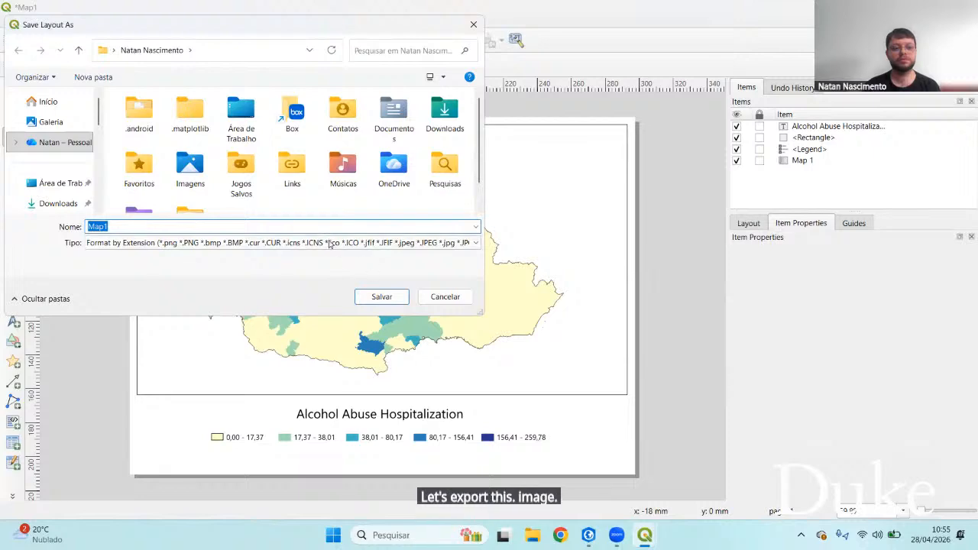
left_click(445, 296)
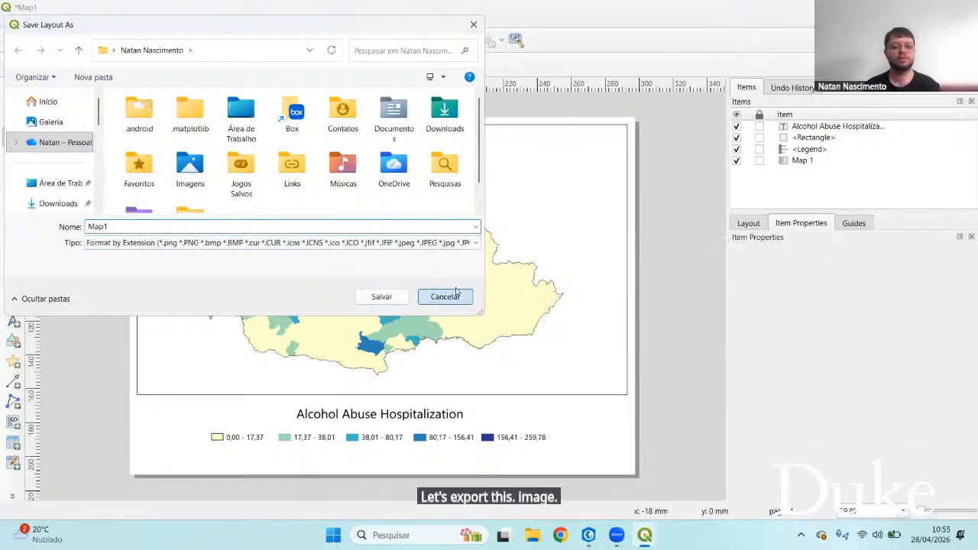
Start exporting the layout as an image into the SpatialAnalysis101 - Session 3 folder in Downloads
left_click(17, 20)
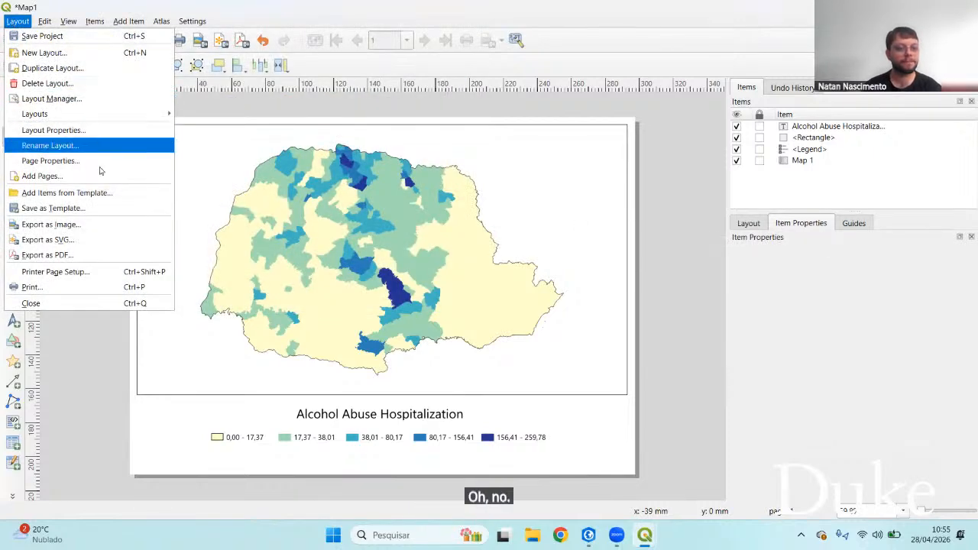
left_click(90, 227)
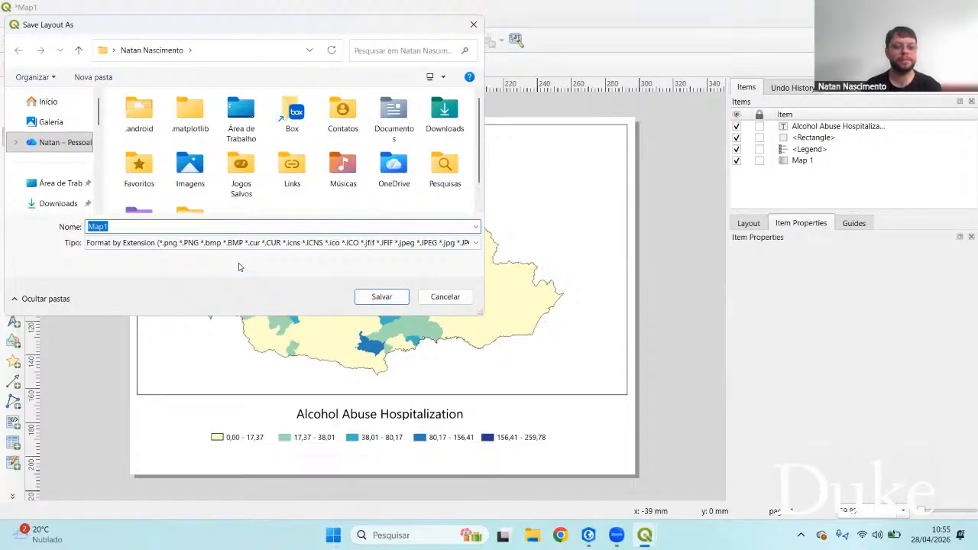
left_click(31, 203)
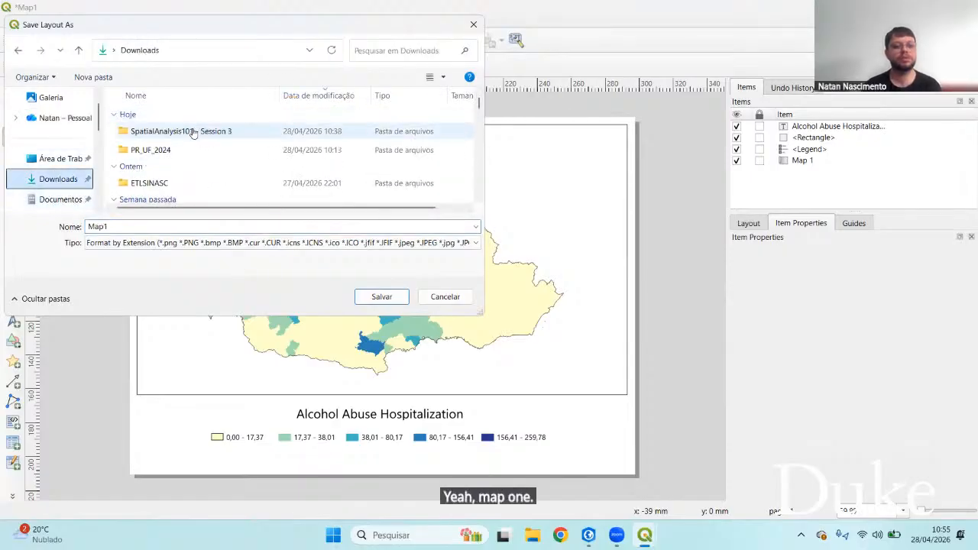
double_click(194, 133)
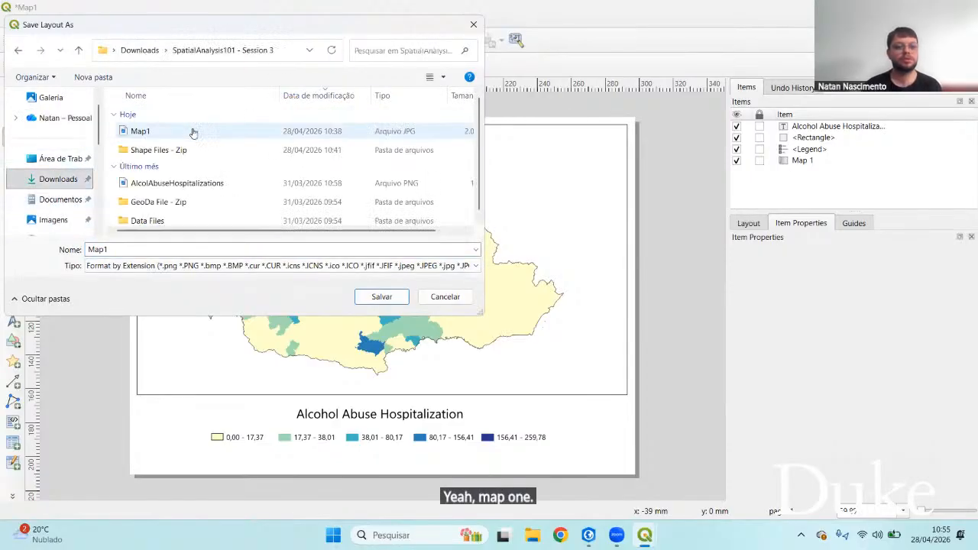
Save the image as MapQGIS.png at 300 dpi, with the file opened after exporting, and maximize the picture
left_click(254, 250)
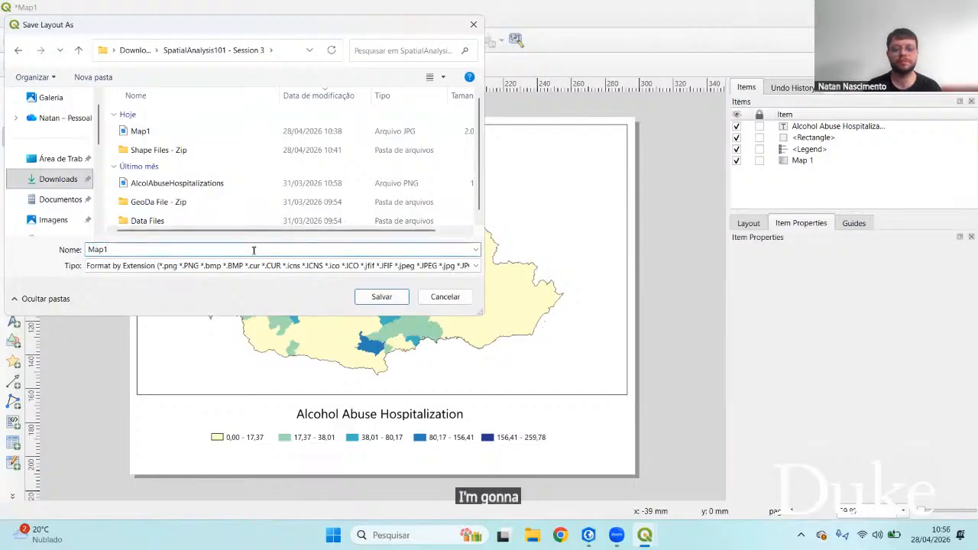
key("BackSpace")
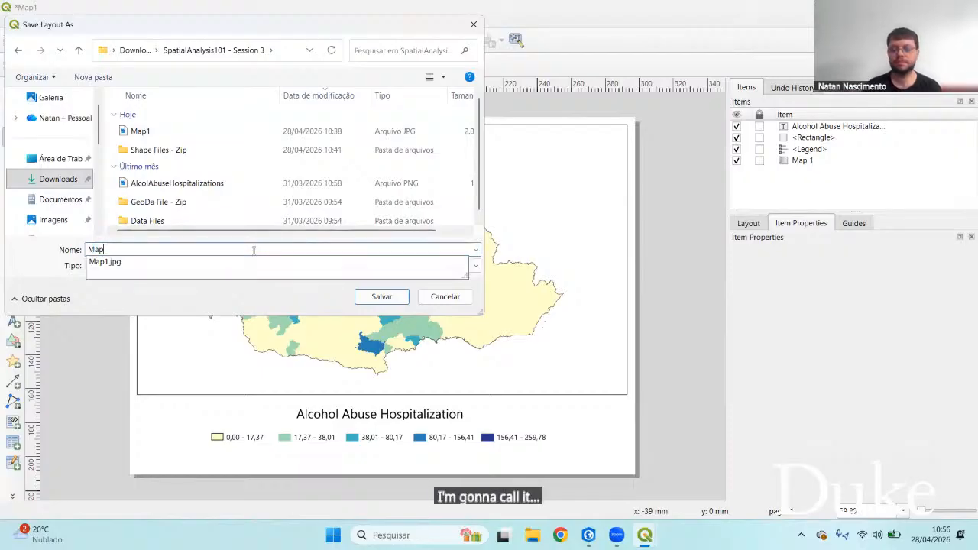
type("2")
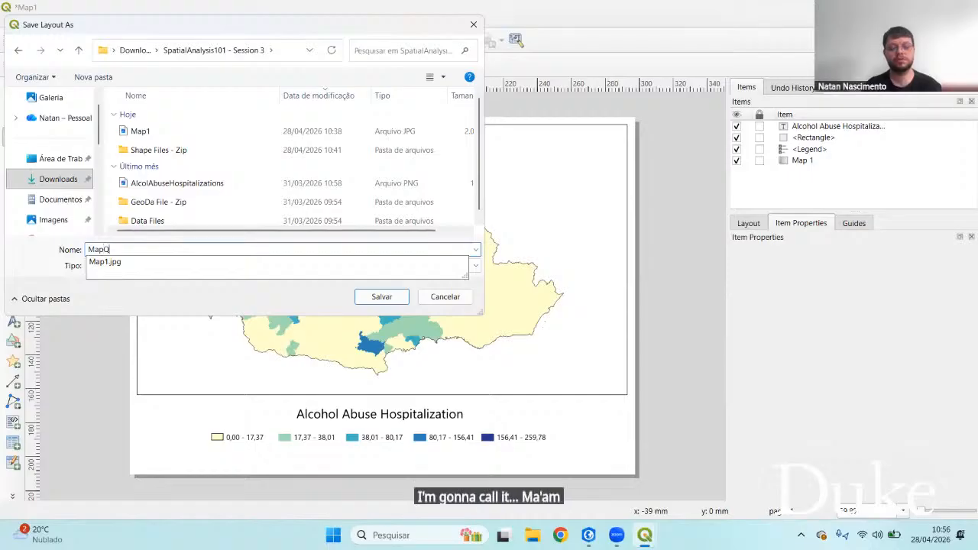
key("Return")
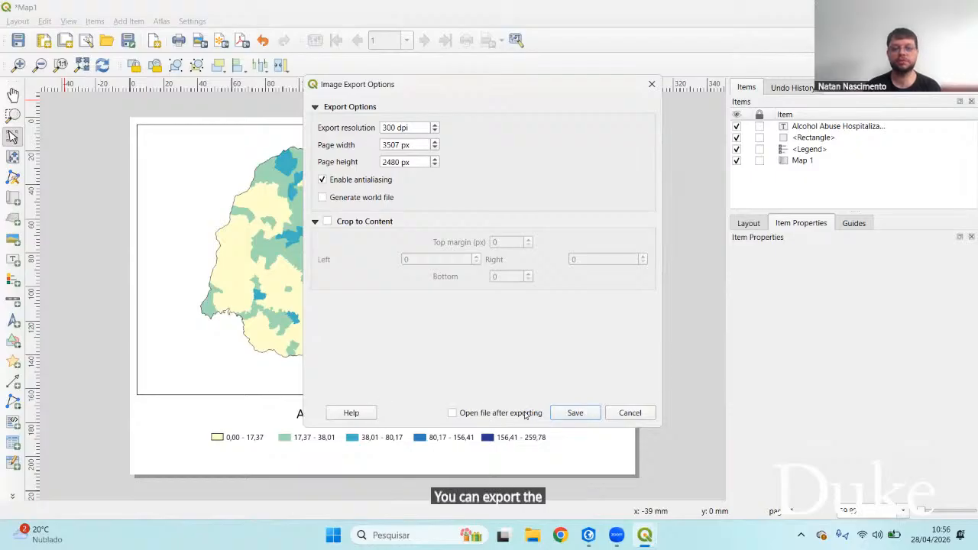
left_click(578, 416)
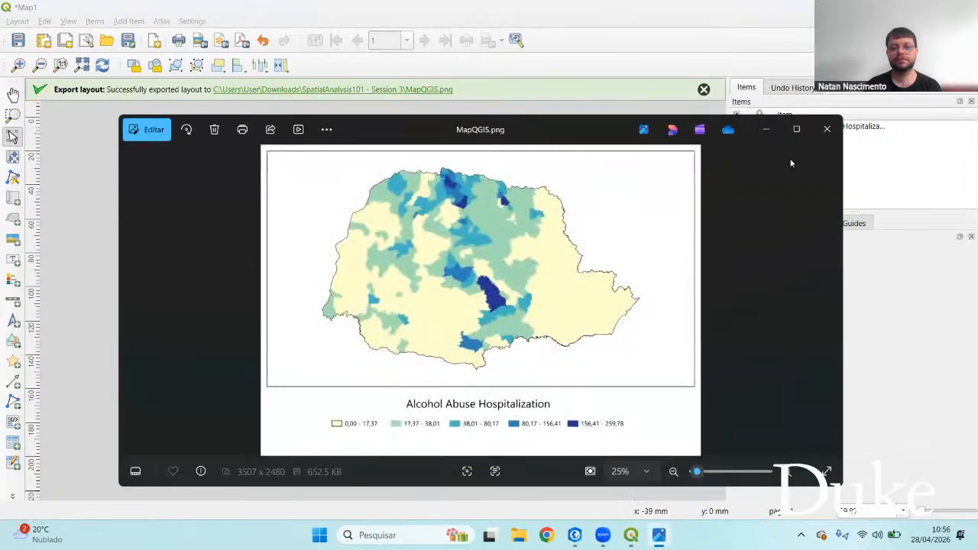
left_click(795, 130)
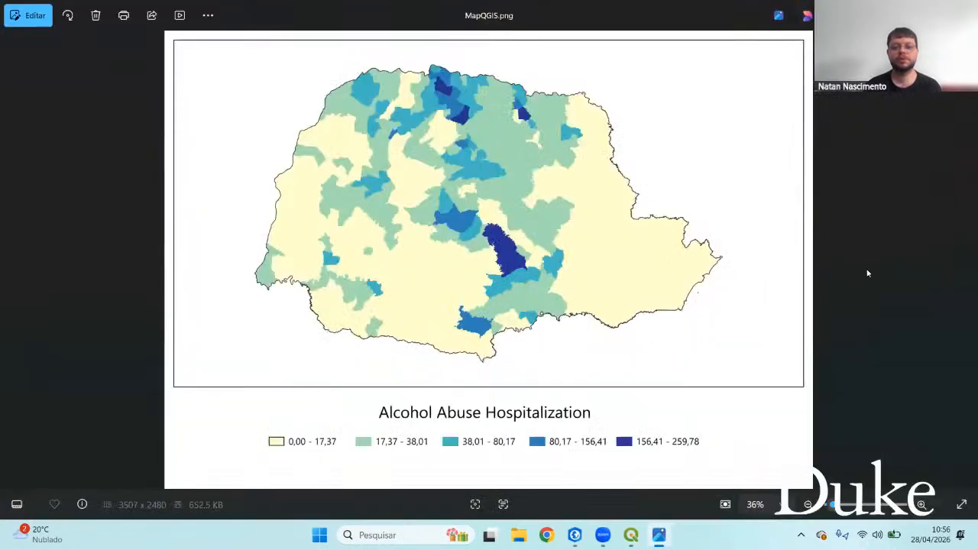